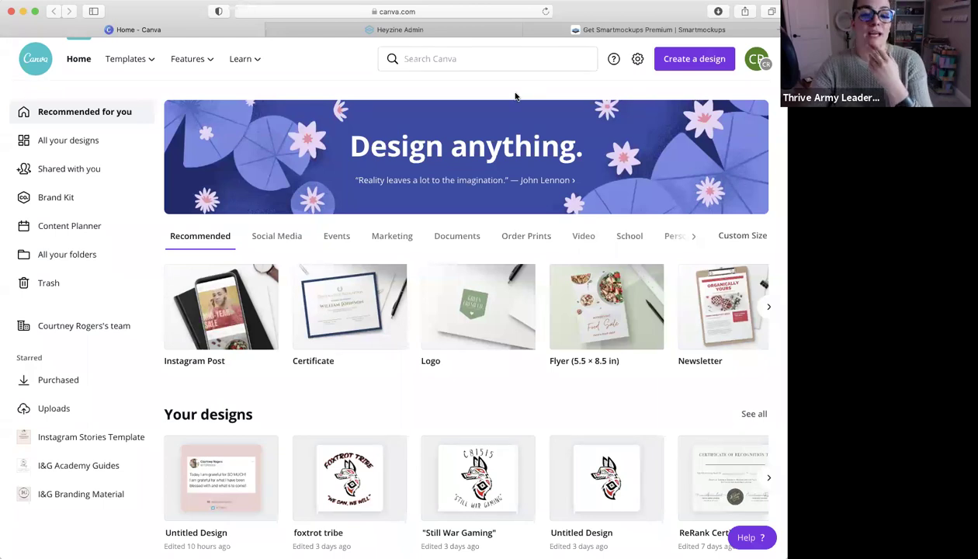
# Open the Create a design list showing custom size, image and suggested formats
pyautogui.scroll(-5, 505, 116)
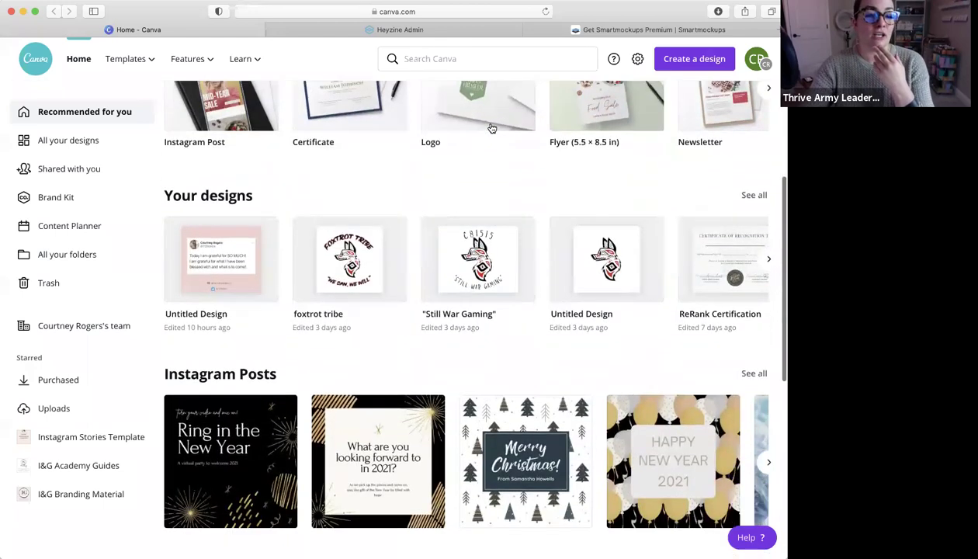
pyautogui.scroll(5, 492, 128)
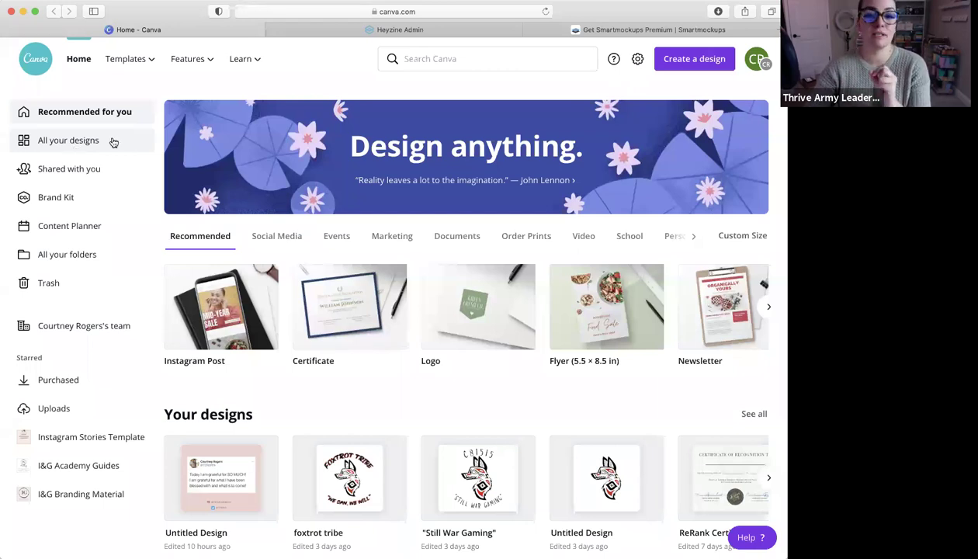
pyautogui.click(710, 68)
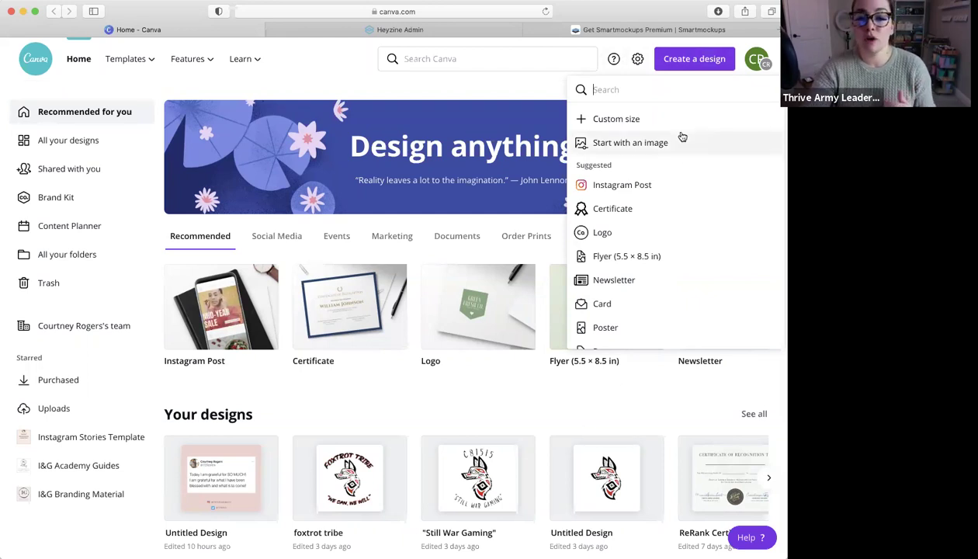
# Search design types for 'facebook' and start a Facebook Story at 1080 × 1920 px
pyautogui.scroll(-2, 670, 179)
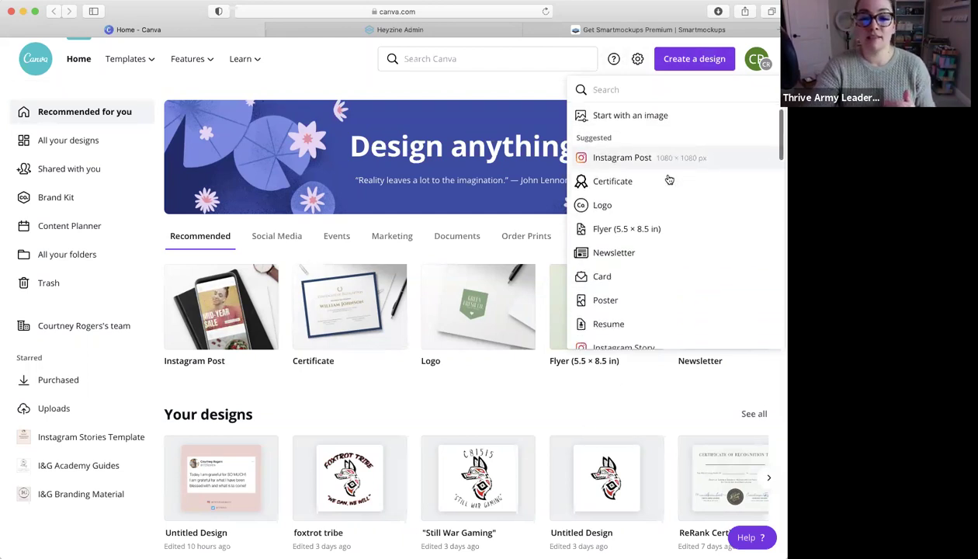
pyautogui.scroll(2, 670, 179)
pyautogui.scroll(-5, 670, 179)
pyautogui.scroll(5, 669, 179)
pyautogui.scroll(-10, 669, 179)
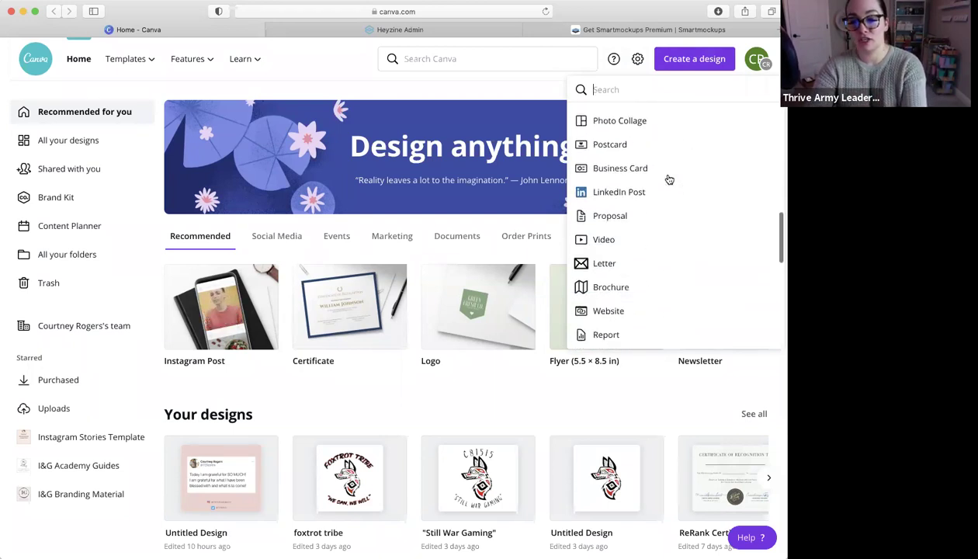
pyautogui.scroll(3, 669, 179)
pyautogui.scroll(7, 660, 156)
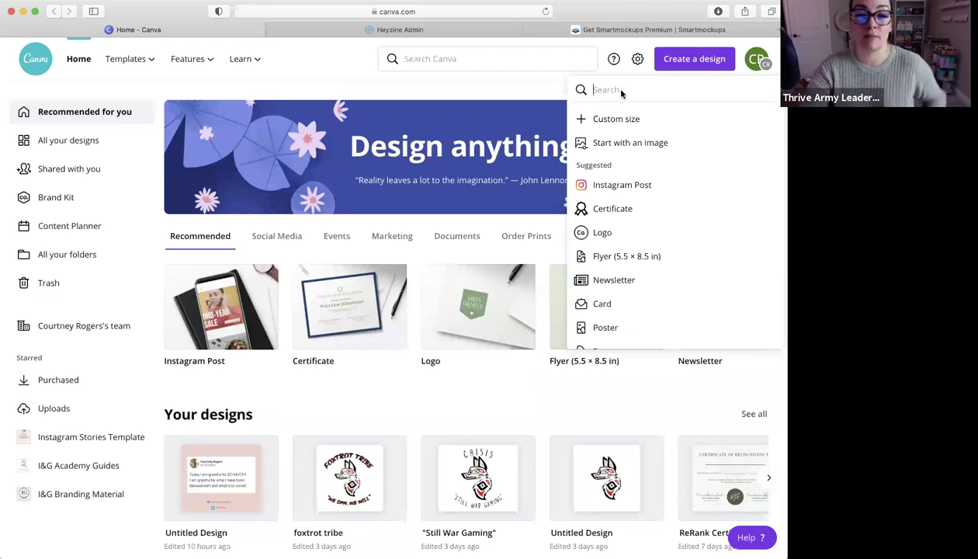
pyautogui.write('facebook')
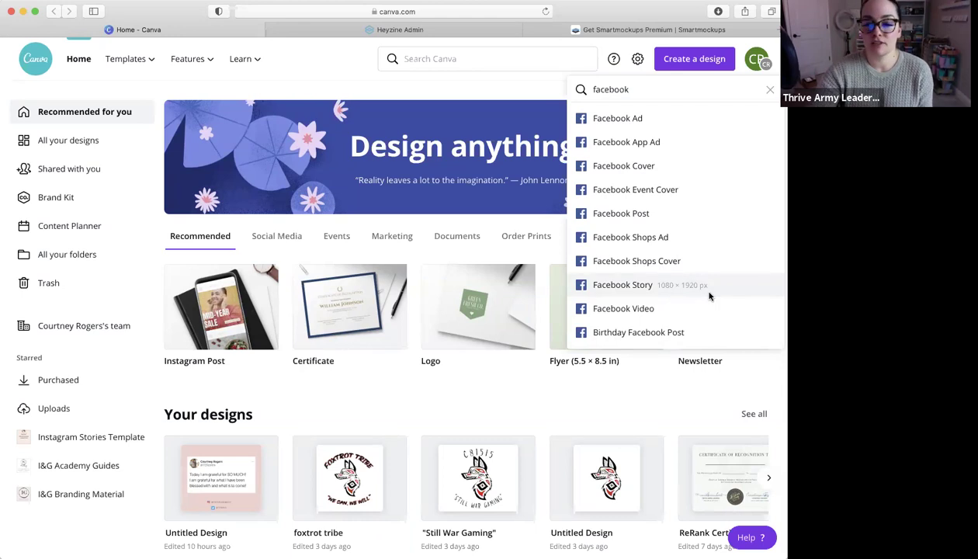
pyautogui.click(710, 285)
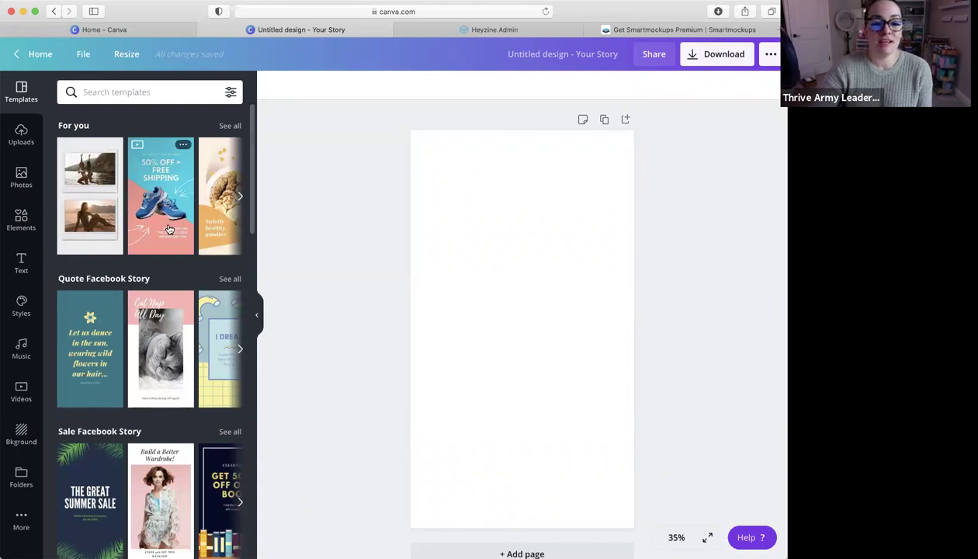
# Apply the red-haired Reminder template, delete its photo, and show the uploaded images
pyautogui.hscroll(3, 167, 223)
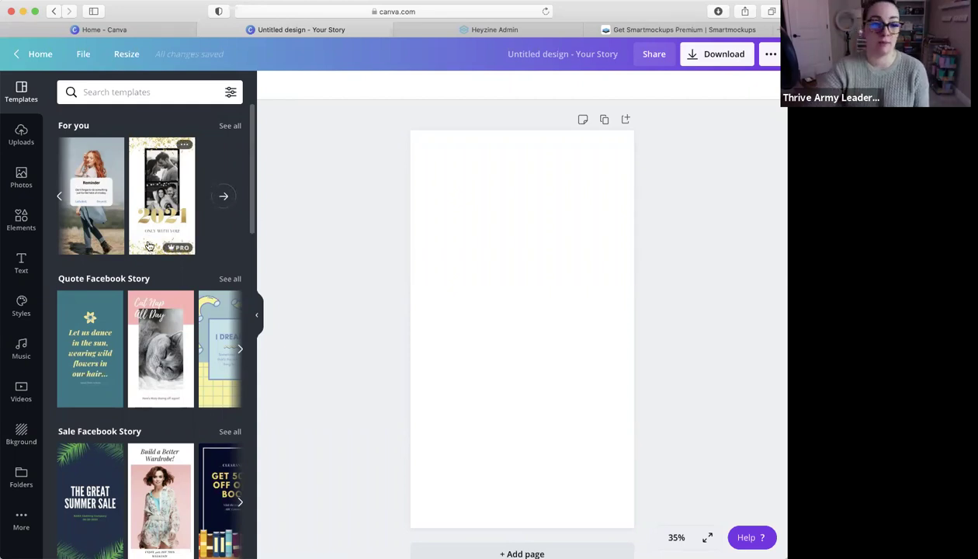
pyautogui.click(90, 150)
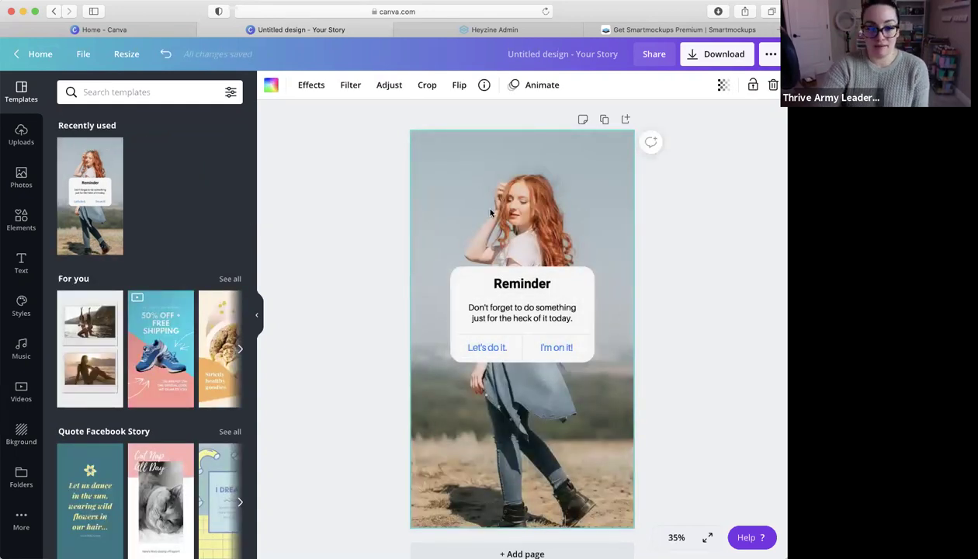
pyautogui.press('Delete')
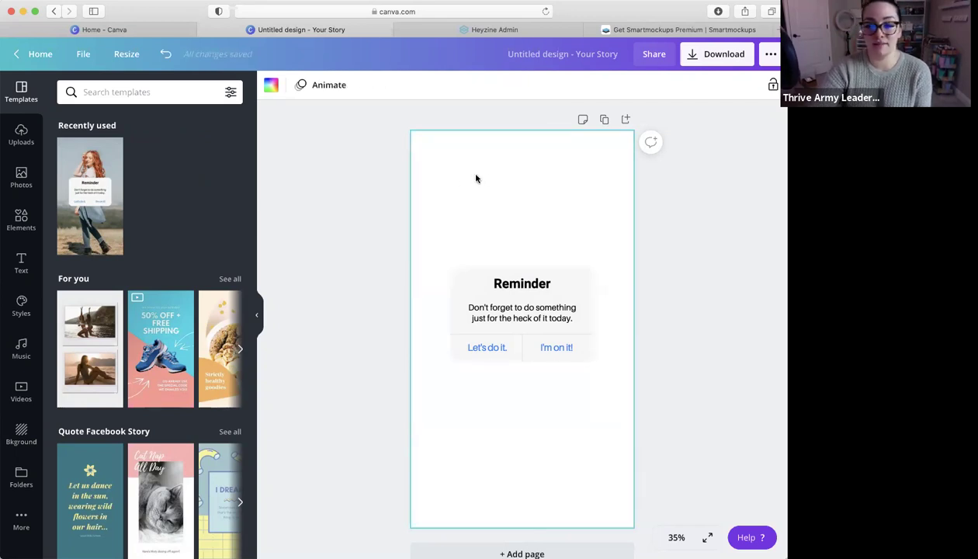
pyautogui.click(21, 136)
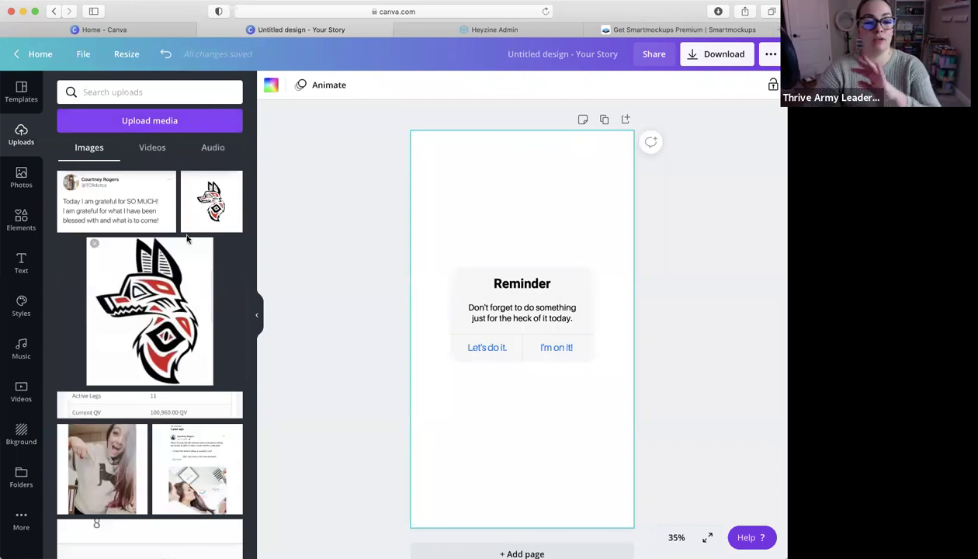
# Add the uploaded photo of the woman and stretch it to fill the page
pyautogui.scroll(-5, 166, 249)
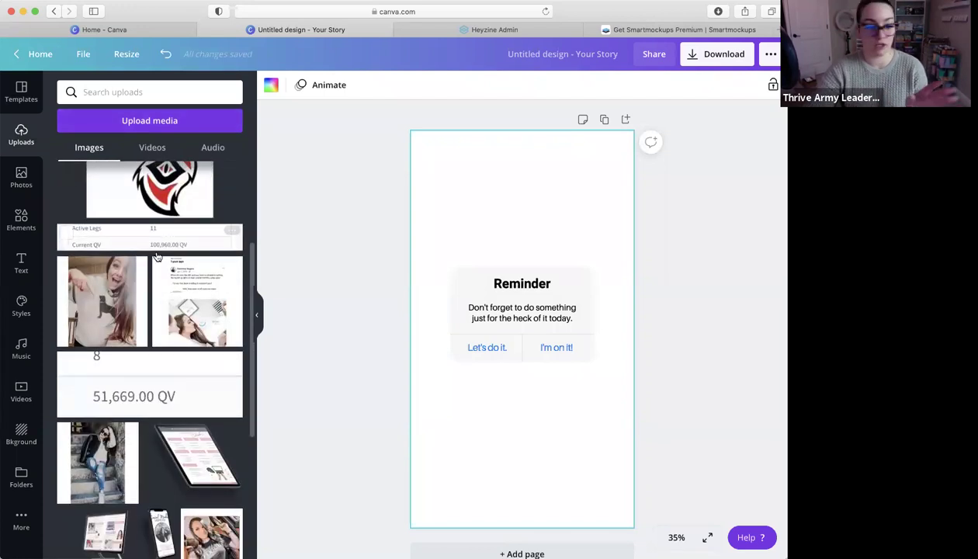
pyautogui.click(109, 291)
pyautogui.moveTo(439, 246); pyautogui.dragTo(389, 162)
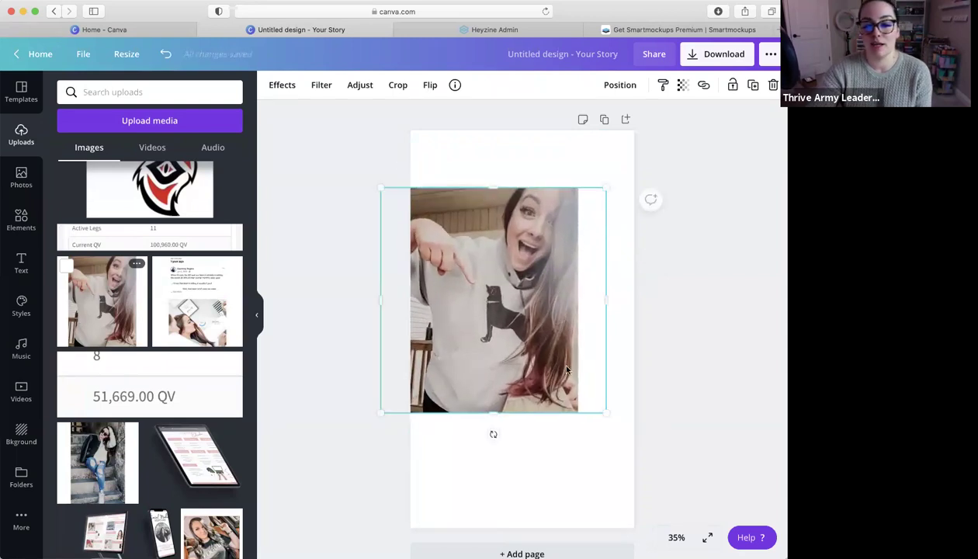
pyautogui.moveTo(604, 413); pyautogui.dragTo(641, 509)
pyautogui.moveTo(520, 139); pyautogui.dragTo(509, 116)
pyautogui.moveTo(528, 481); pyautogui.dragTo(531, 526)
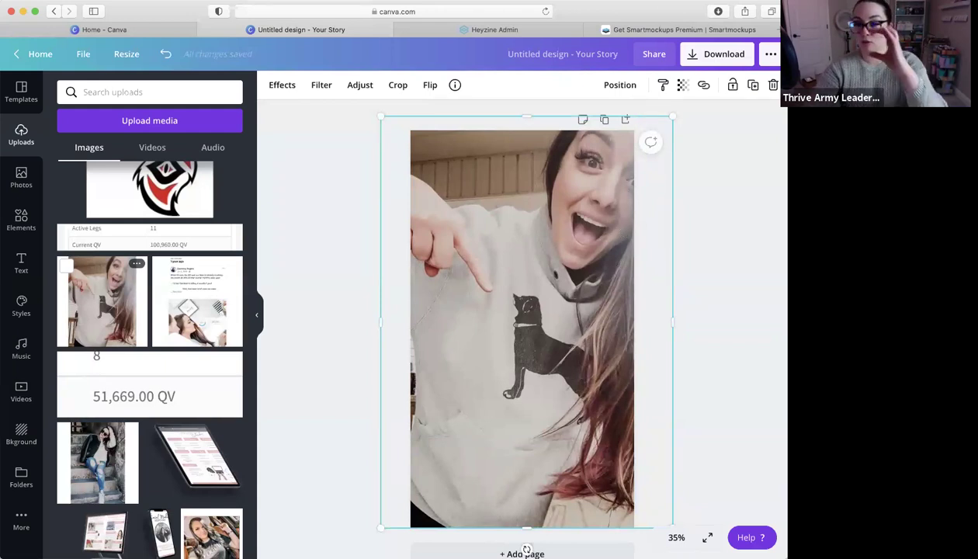
# Send the photo backward behind the Reminder card, then select the card
pyautogui.click(619, 87)
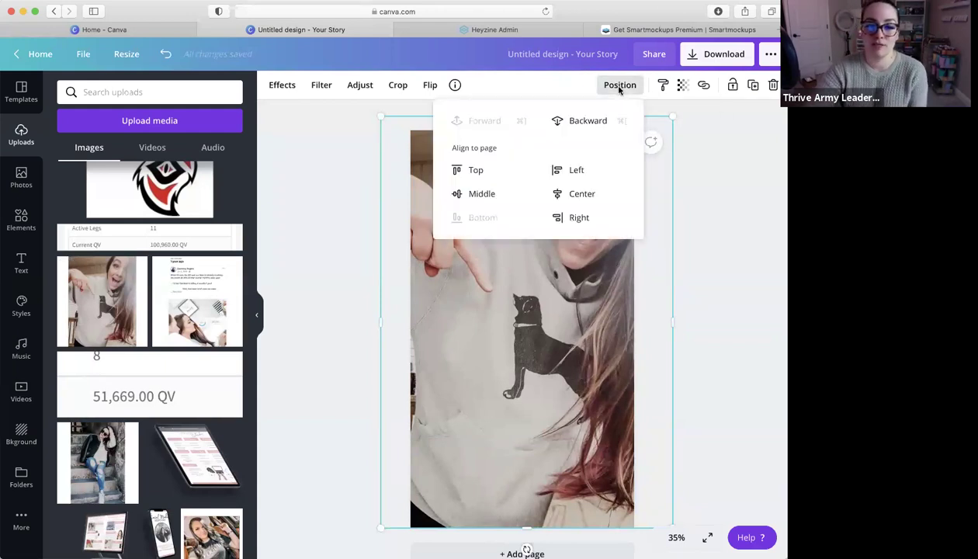
pyautogui.click(588, 126)
pyautogui.click(761, 278)
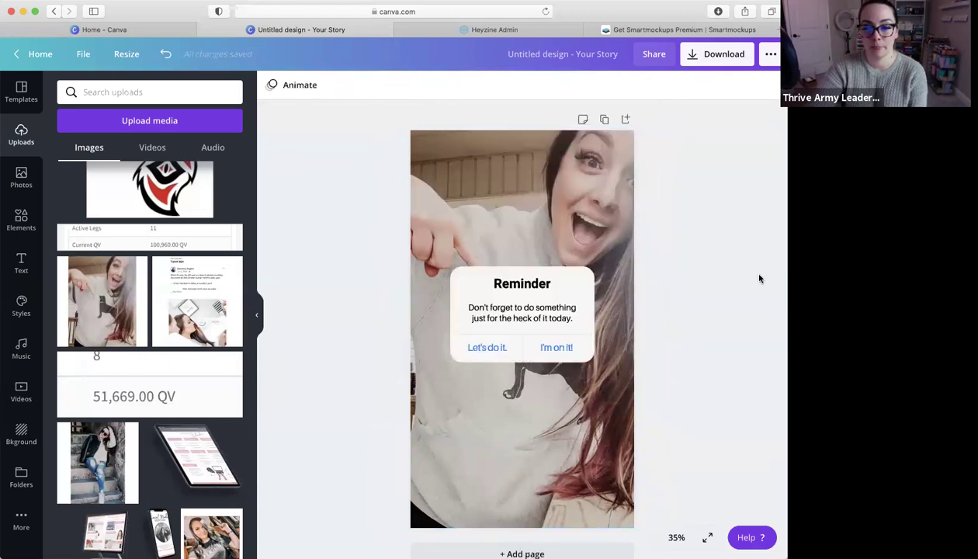
pyautogui.click(535, 285)
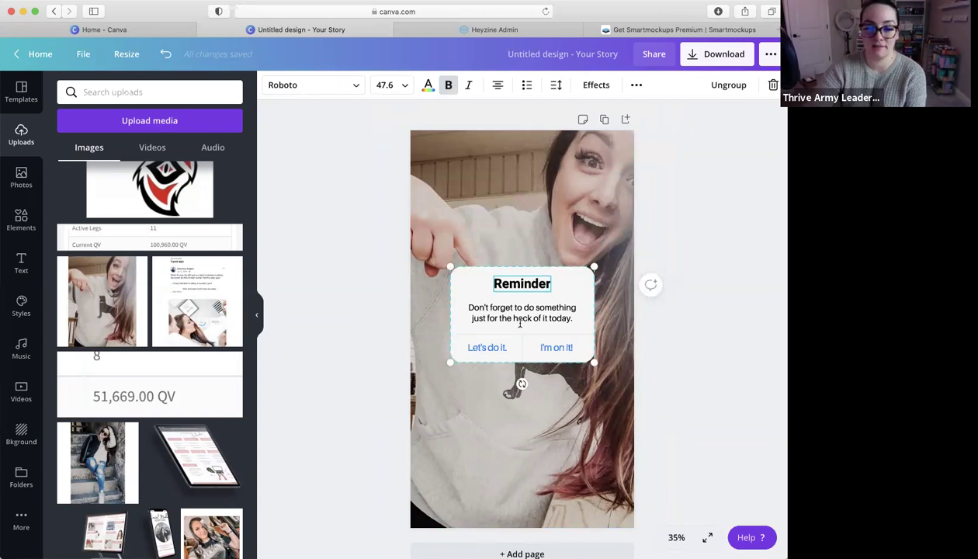
# Rewrite the card to 'this is so cool' with answers 'yep, it is' and 'nah its not'
pyautogui.doubleClick(522, 313)
pyautogui.write('this is so cool')
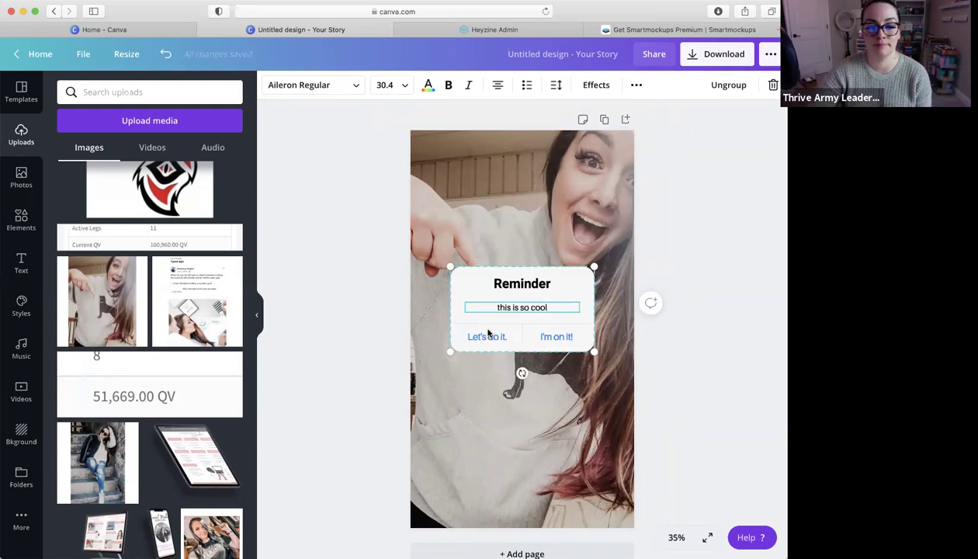
pyautogui.click(488, 335)
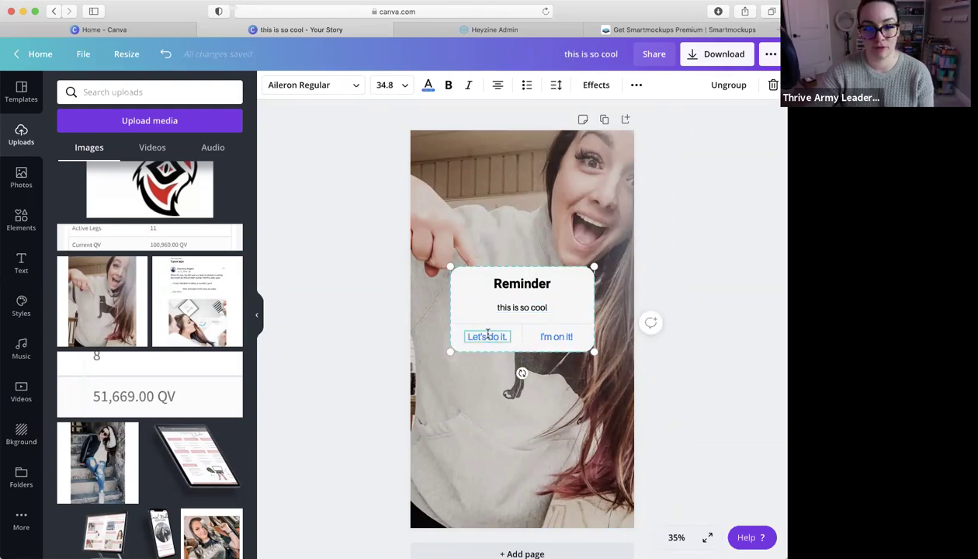
pyautogui.doubleClick(487, 335)
pyautogui.write('yep, it is')
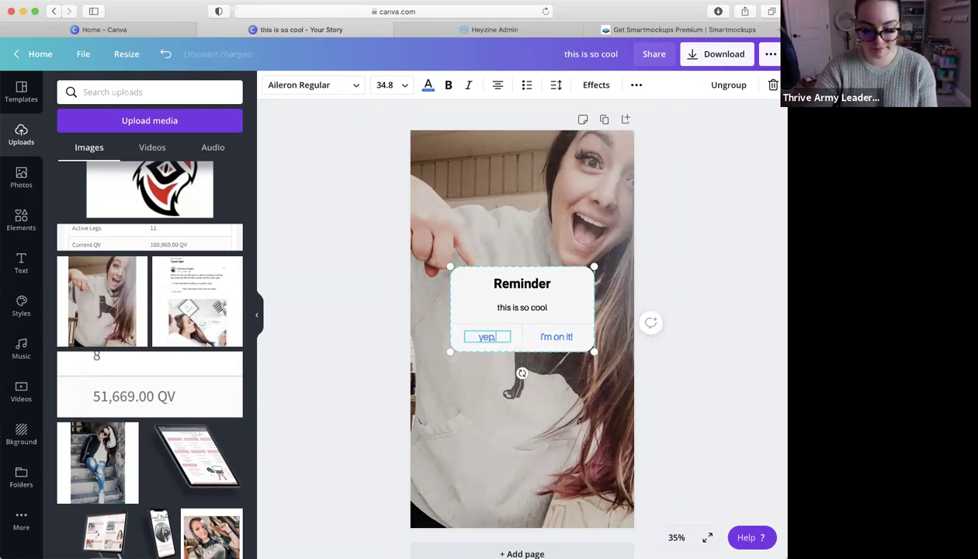
pyautogui.doubleClick(562, 338)
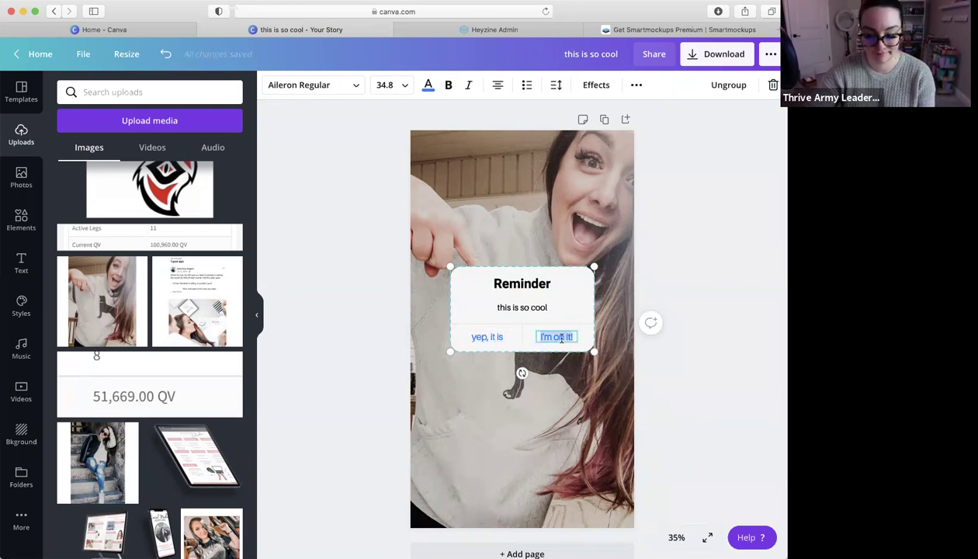
pyautogui.write('nah its not')
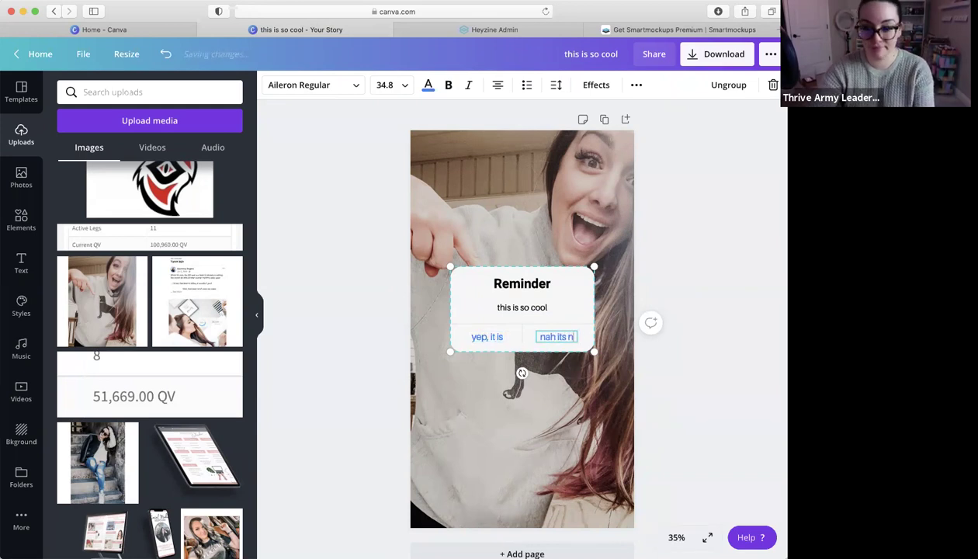
pyautogui.click(563, 388)
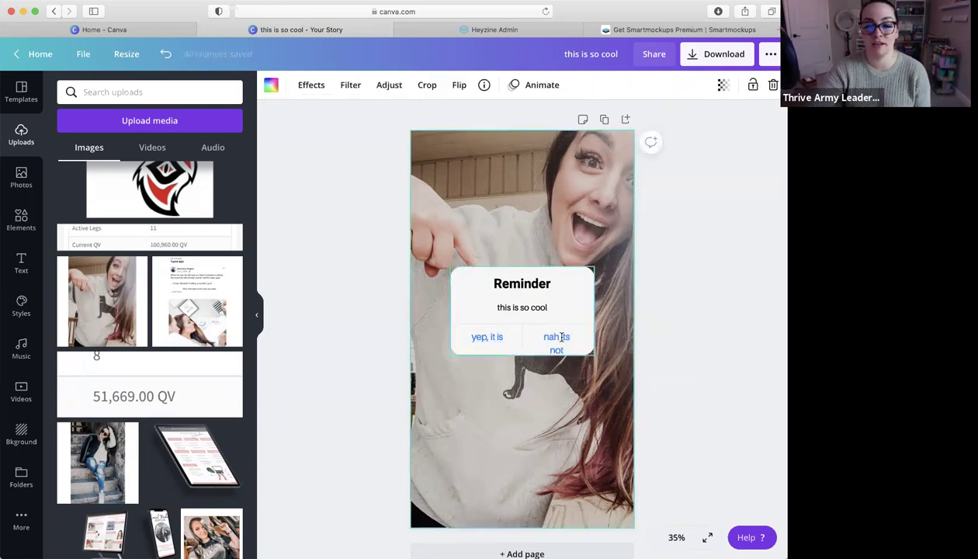
pyautogui.click(587, 350)
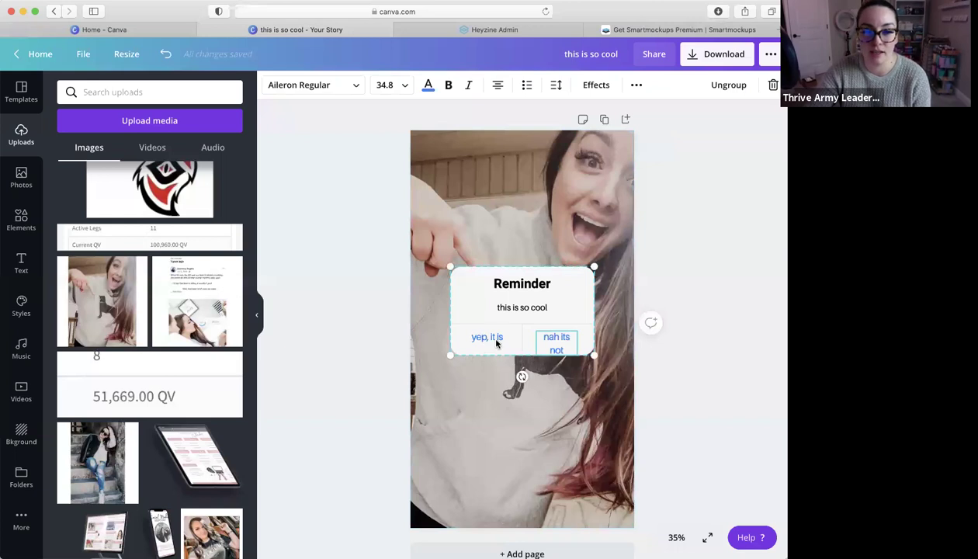
# Ungroup and regroup the Reminder card, then move it lower toward the page centre
pyautogui.click(728, 87)
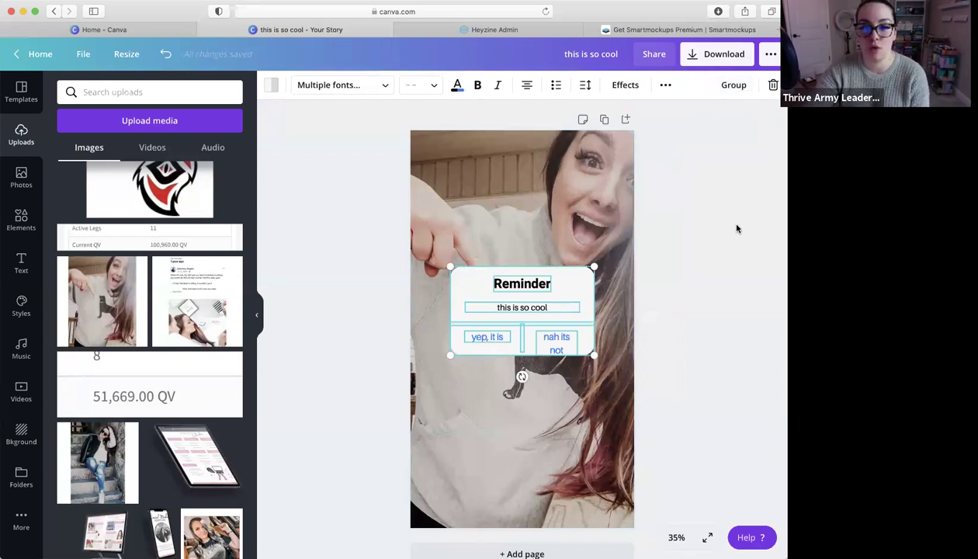
pyautogui.click(734, 84)
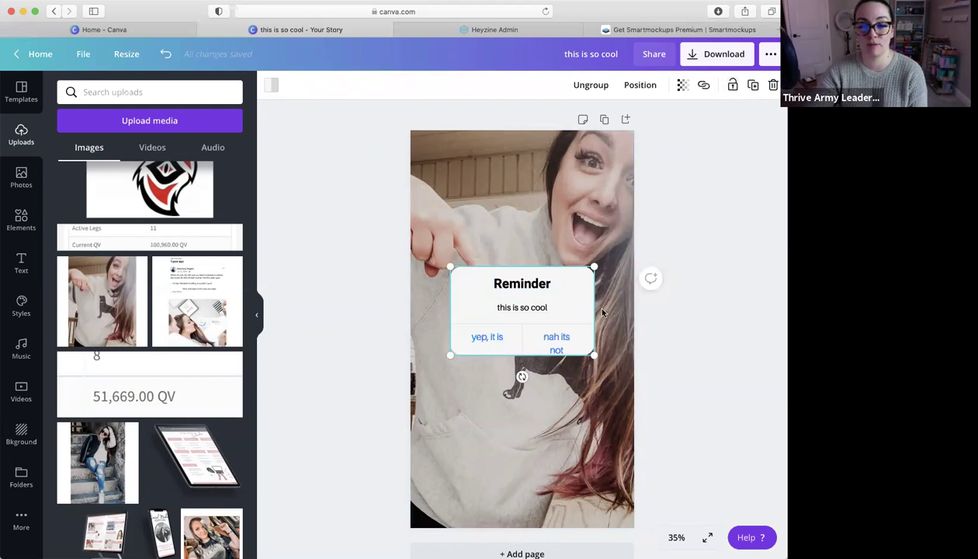
pyautogui.click(566, 338)
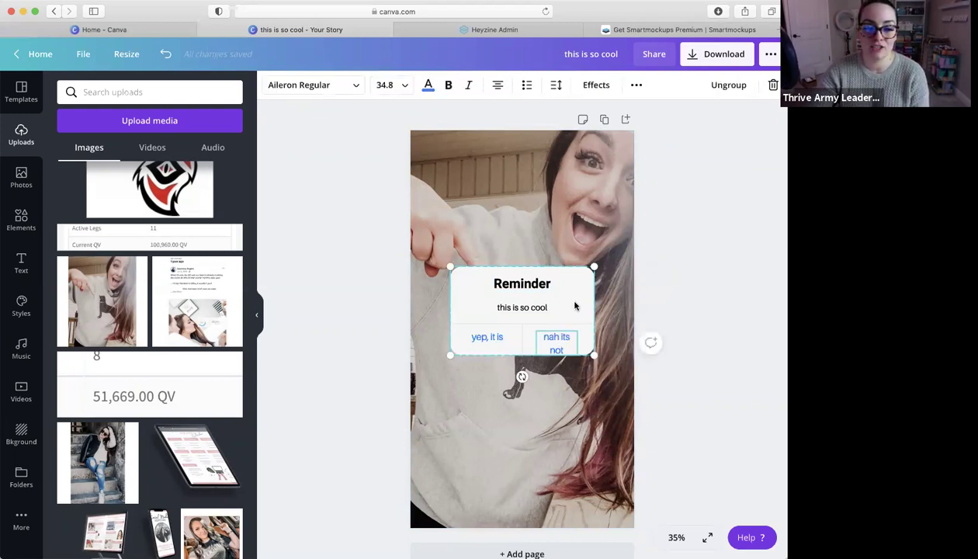
pyautogui.moveTo(563, 272); pyautogui.dragTo(601, 311)
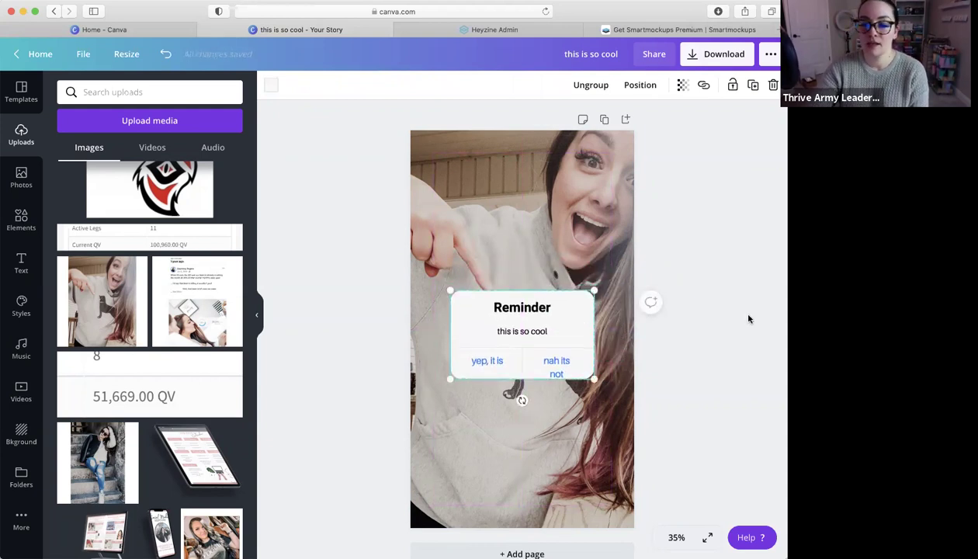
pyautogui.moveTo(574, 311); pyautogui.dragTo(581, 345)
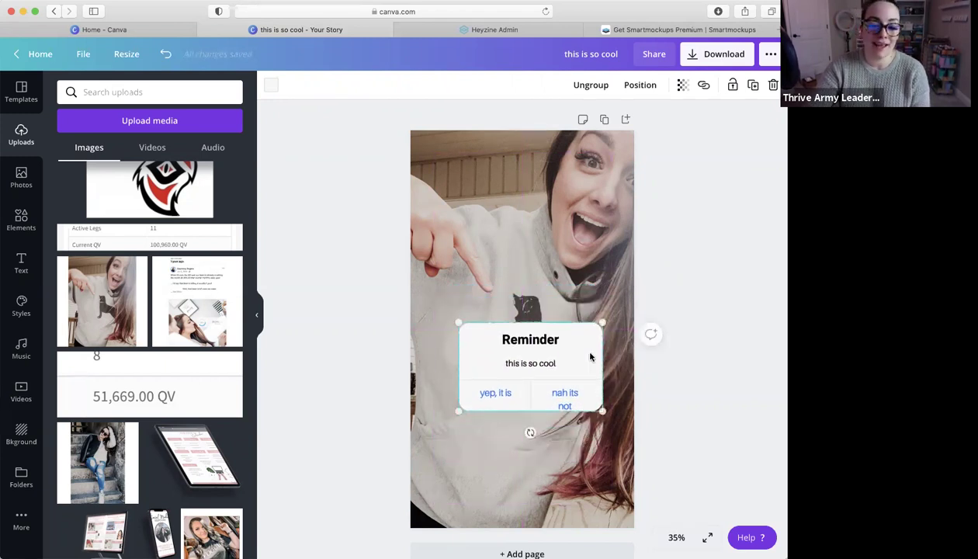
# Ungroup the card and widen the 'nah its not' answer so it fits on one line
pyautogui.click(584, 86)
pyautogui.click(720, 360)
pyautogui.click(561, 400)
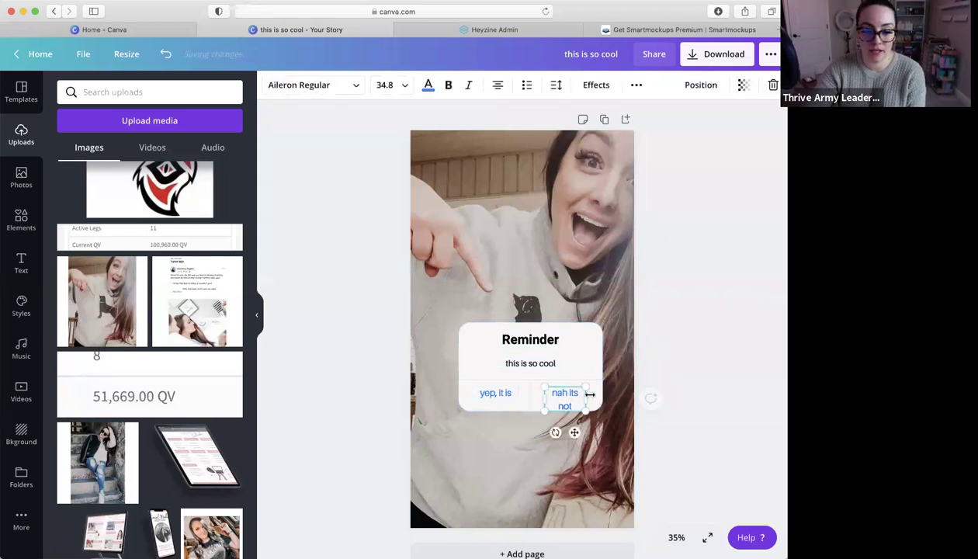
pyautogui.moveTo(590, 396); pyautogui.dragTo(577, 420)
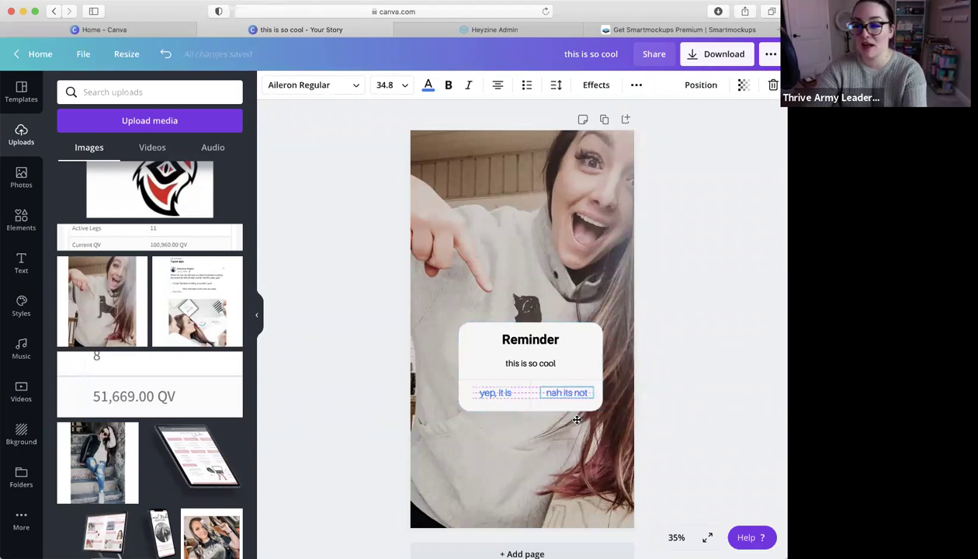
pyautogui.moveTo(577, 420); pyautogui.dragTo(578, 419)
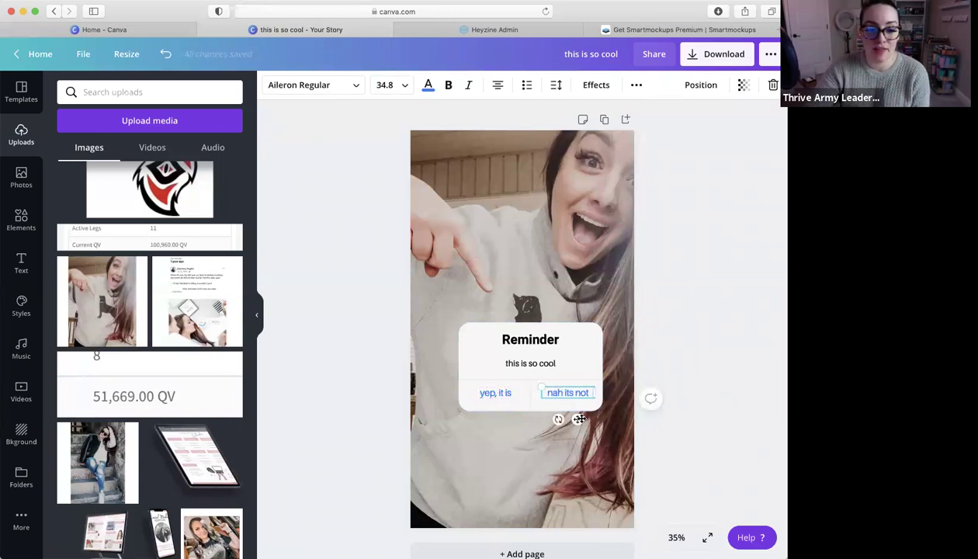
pyautogui.click(483, 347)
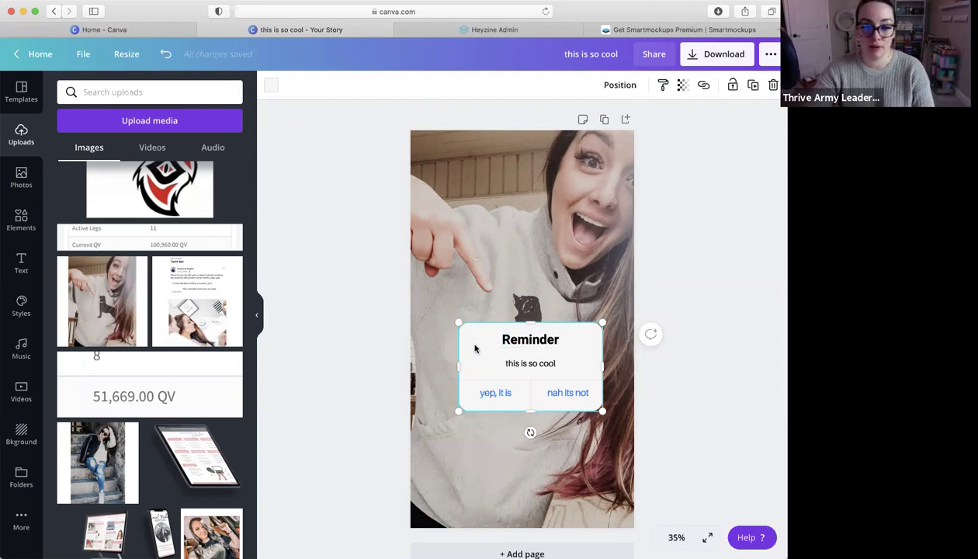
# Group the heading, message and answers into one element and nudge it slightly lower-right
pyautogui.click(519, 342)
pyautogui.keyDown('shift'); pyautogui.click(520, 367); pyautogui.keyUp('shift')
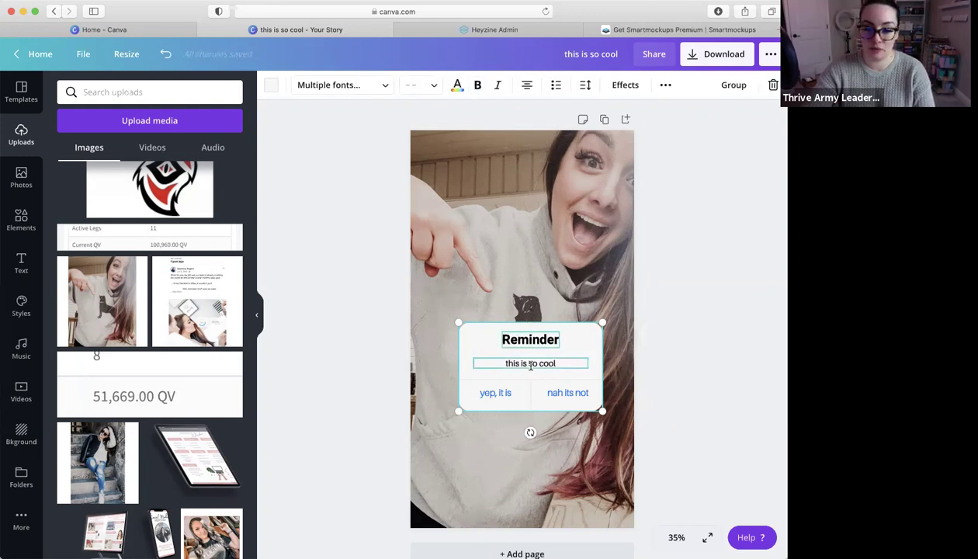
pyautogui.keyDown('shift'); pyautogui.click(489, 402); pyautogui.keyUp('shift')
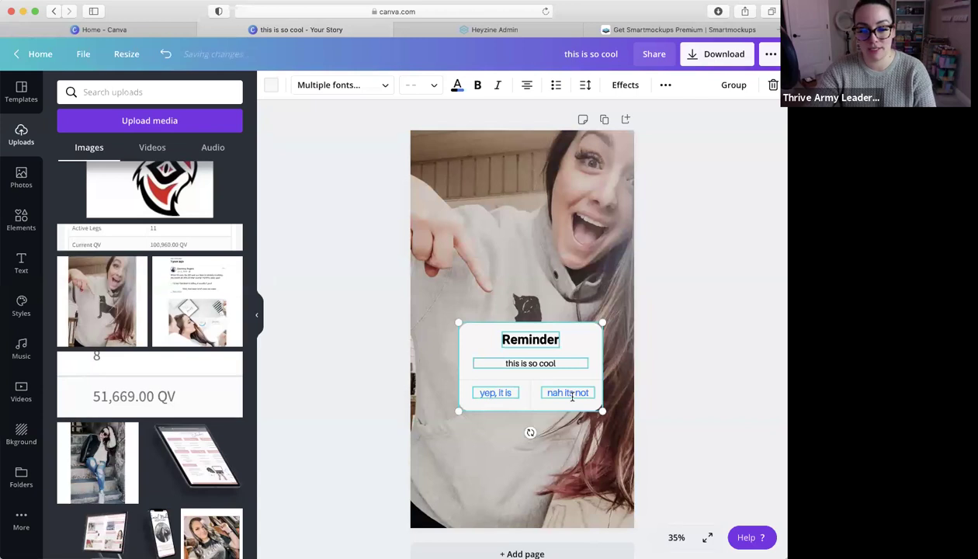
pyautogui.click(735, 87)
pyautogui.moveTo(572, 333); pyautogui.dragTo(568, 358)
# Open the Photos library and search stock photos for 'pink'
pyautogui.click(319, 259)
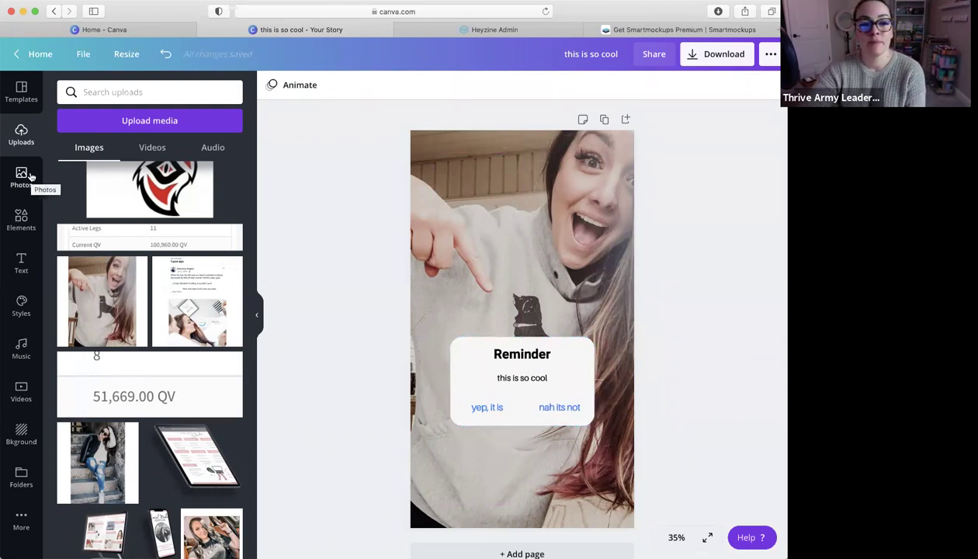
pyautogui.click(513, 198)
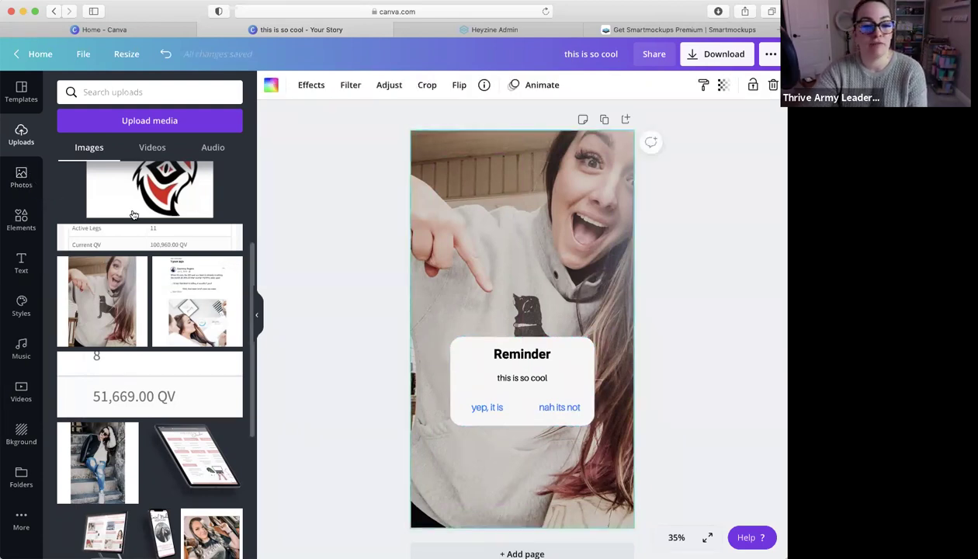
pyautogui.click(28, 190)
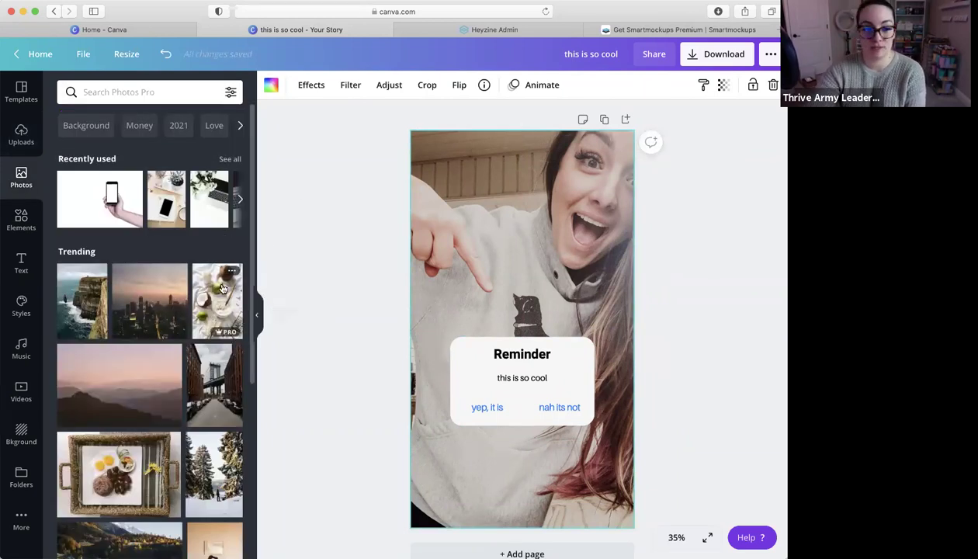
pyautogui.scroll(-5, 183, 424)
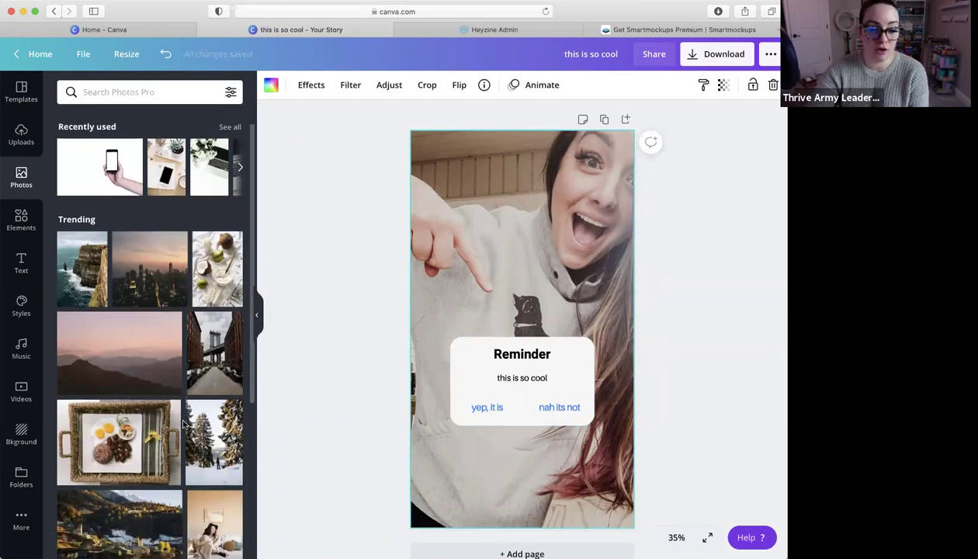
pyautogui.scroll(6, 180, 414)
pyautogui.click(122, 100)
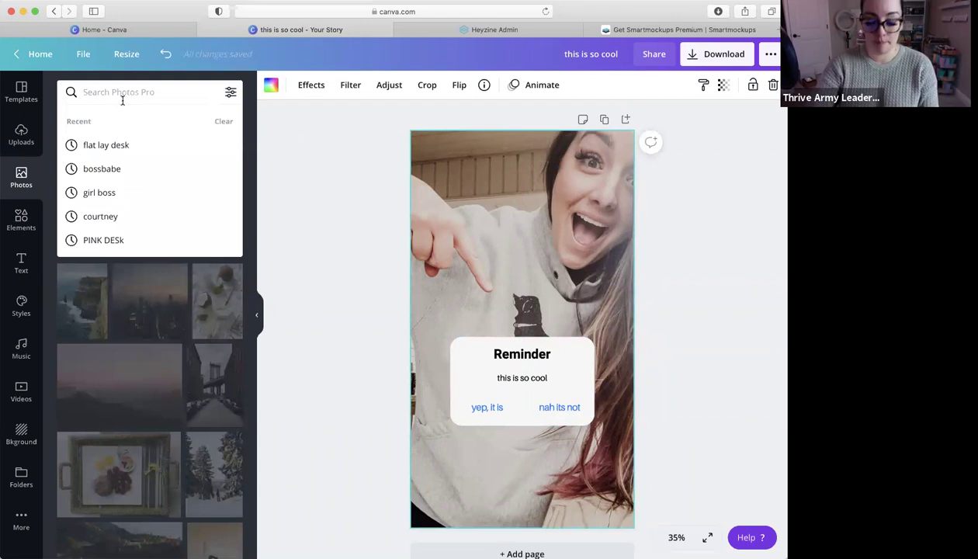
pyautogui.write('pink')
pyautogui.press('Return')
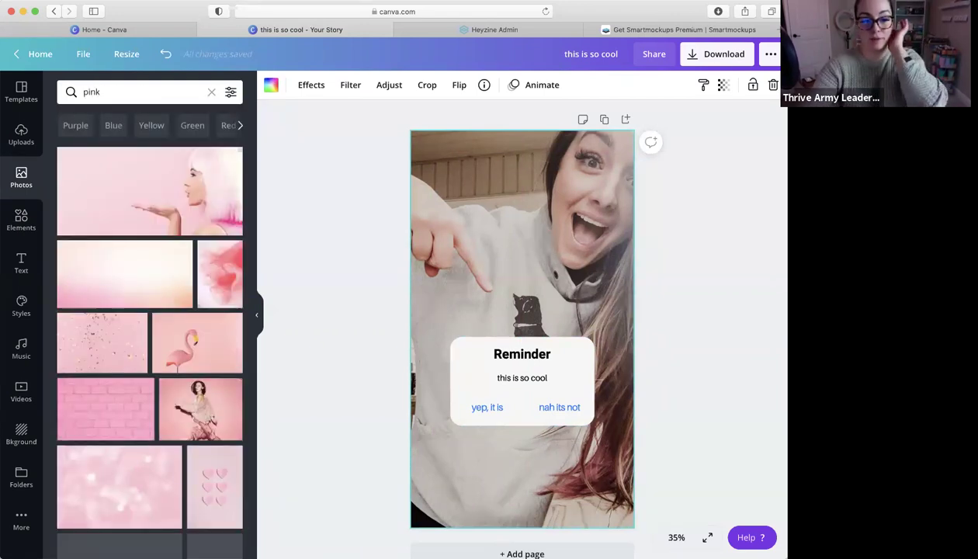
pyautogui.scroll(-10, 146, 268)
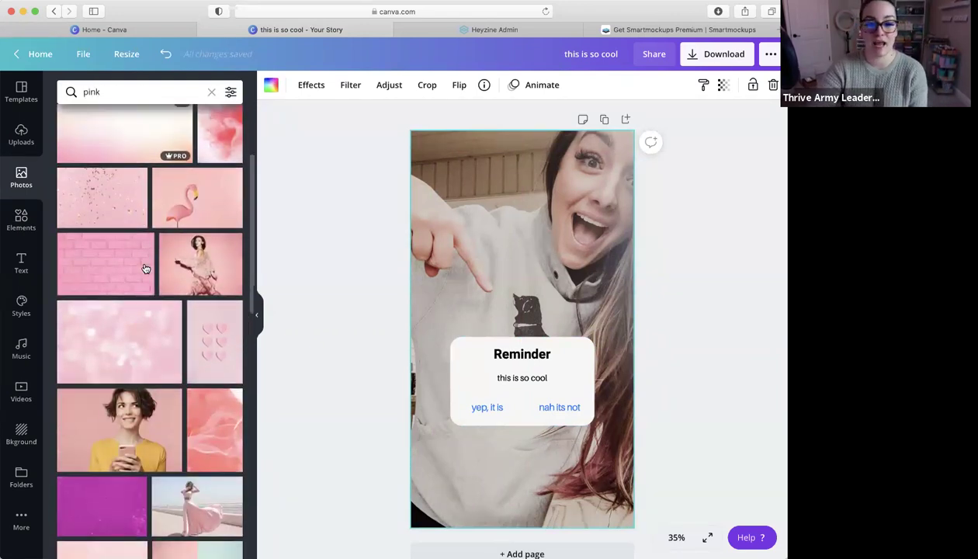
pyautogui.scroll(10, 144, 268)
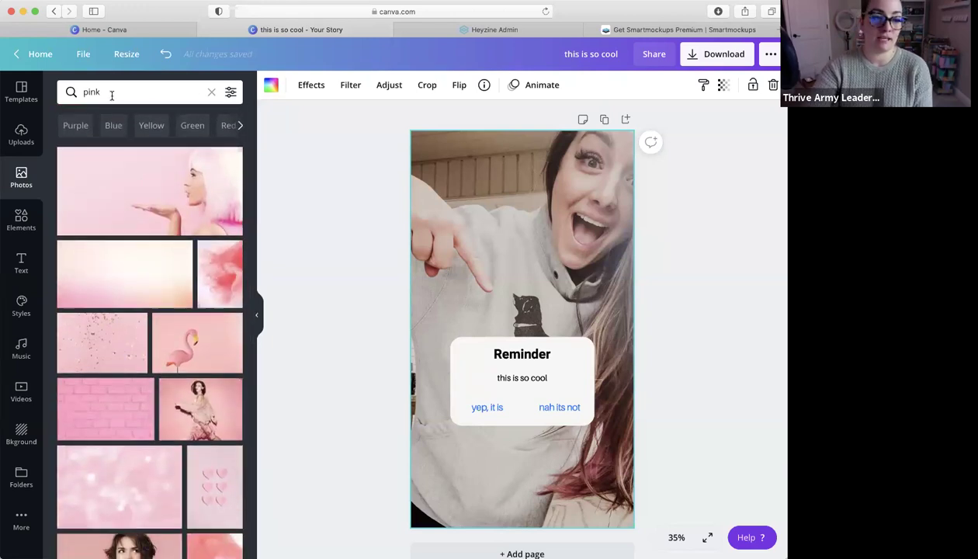
# Search stock photos for 'sunflowers', then for 'phones'
pyautogui.click(113, 93)
pyautogui.write('sunflowr')
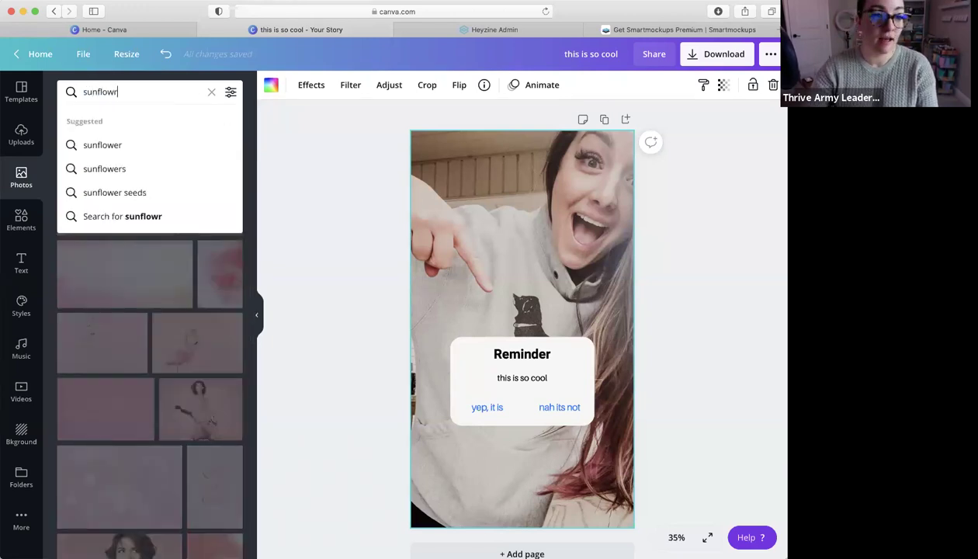
pyautogui.press('BackSpace')
pyautogui.write('ers')
pyautogui.press('Return')
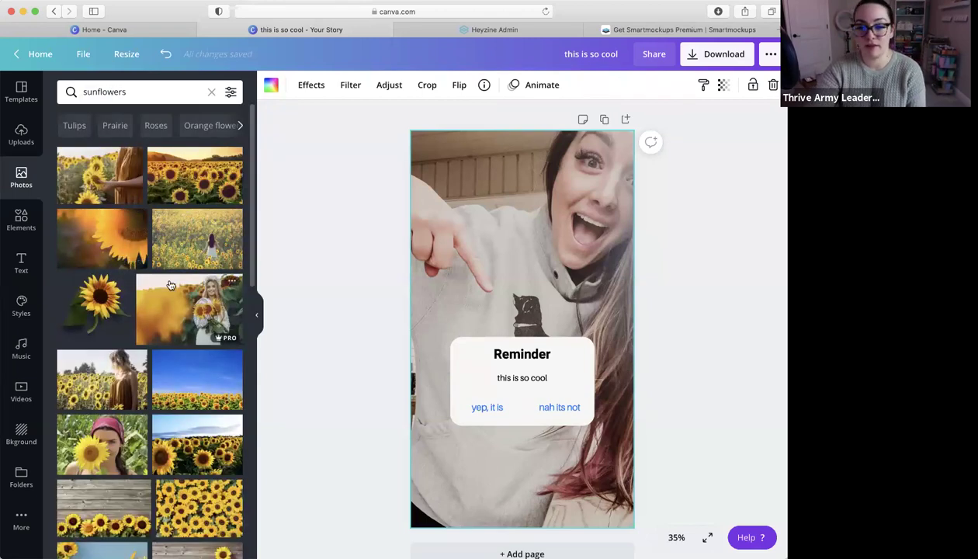
pyautogui.scroll(-10, 172, 283)
pyautogui.scroll(6, 163, 202)
pyautogui.scroll(3, 152, 125)
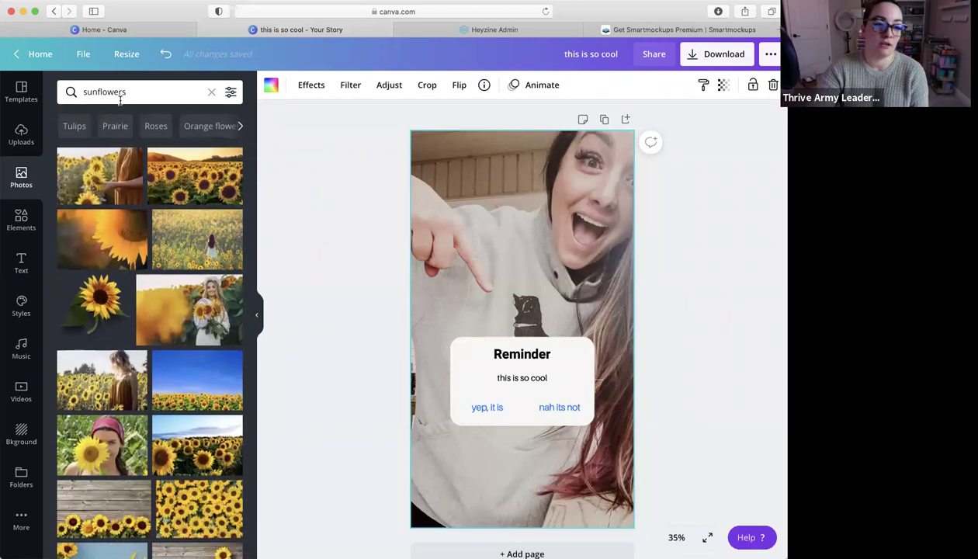
pyautogui.doubleClick(108, 91)
pyautogui.write('phones')
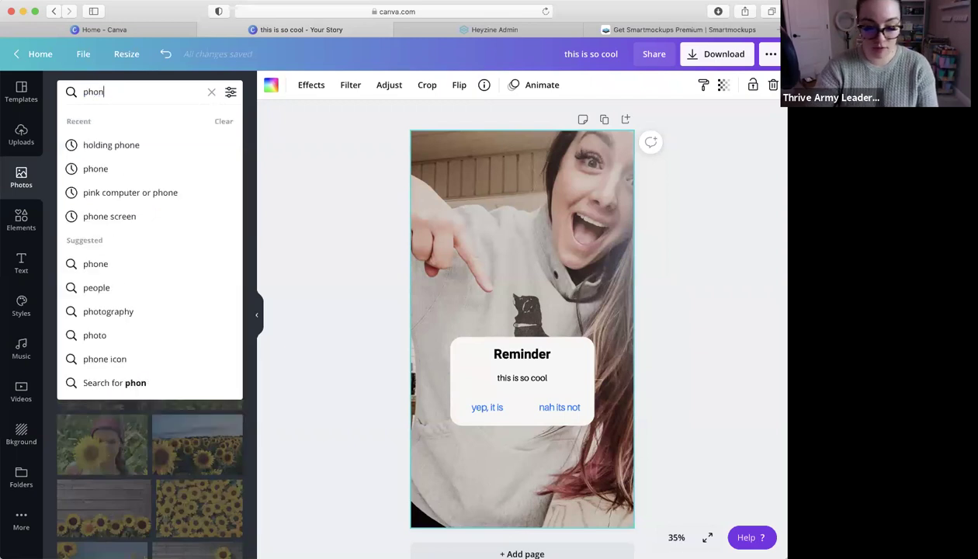
pyautogui.press('Return')
pyautogui.scroll(-10, 124, 314)
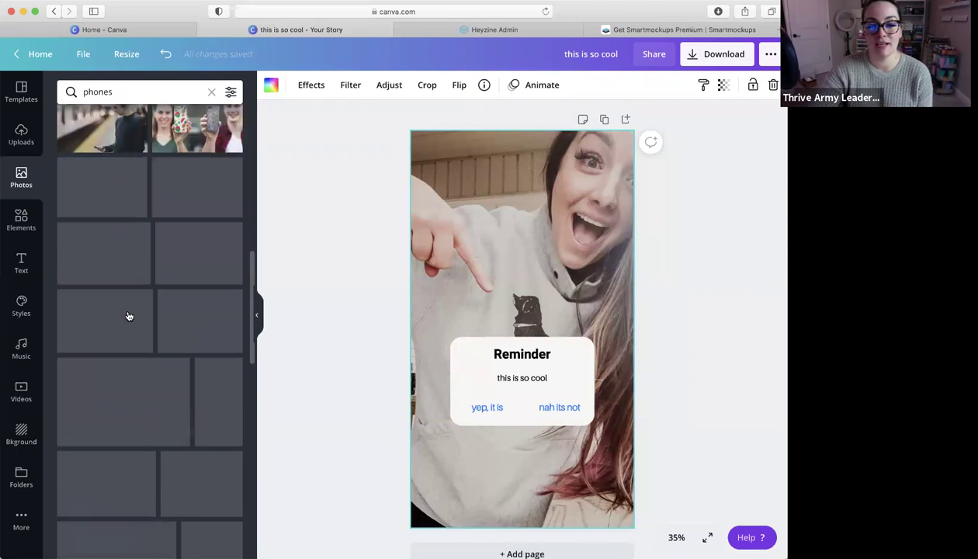
pyautogui.scroll(10, 129, 317)
# Clear the search, try the recent hand-holding-phone photo on the page, then delete it
pyautogui.click(213, 92)
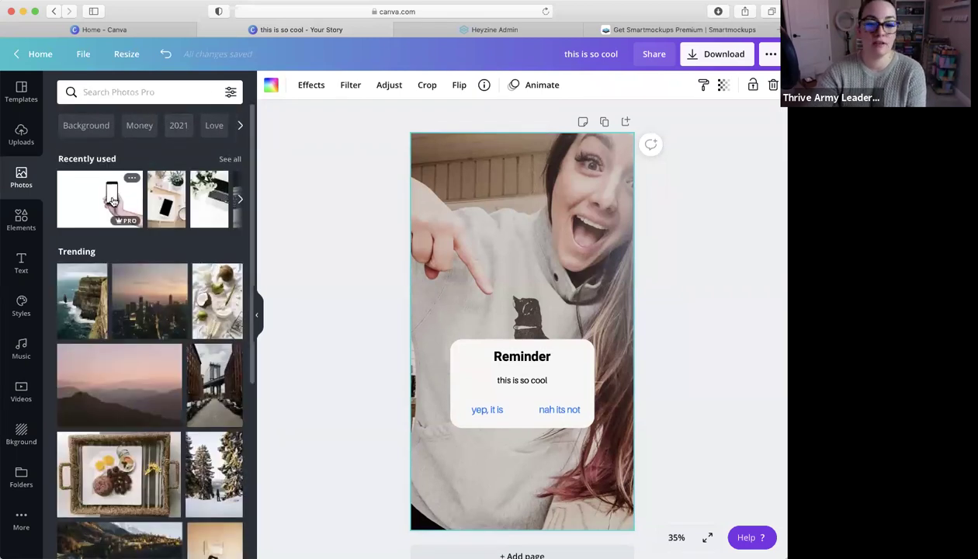
pyautogui.click(113, 200)
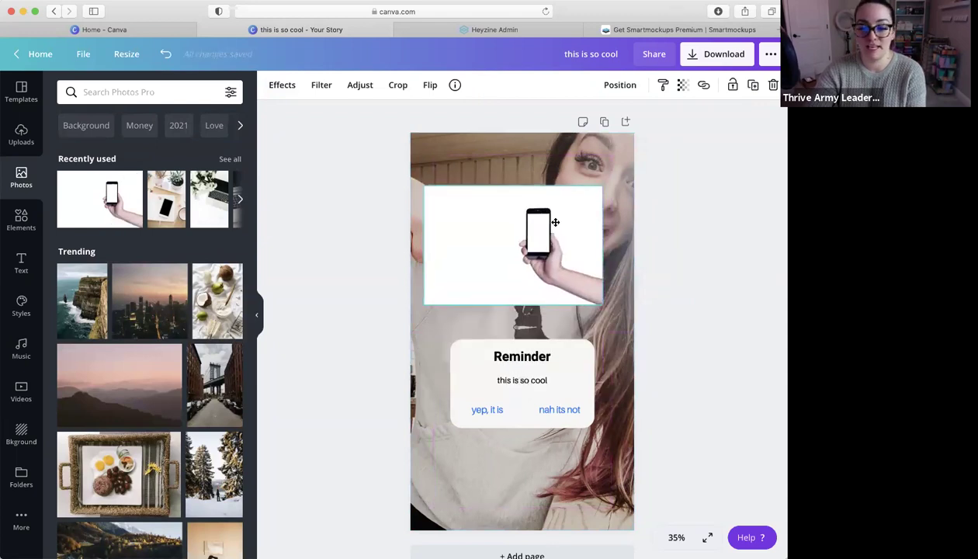
pyautogui.moveTo(555, 222); pyautogui.dragTo(664, 234)
pyautogui.press('BackSpace')
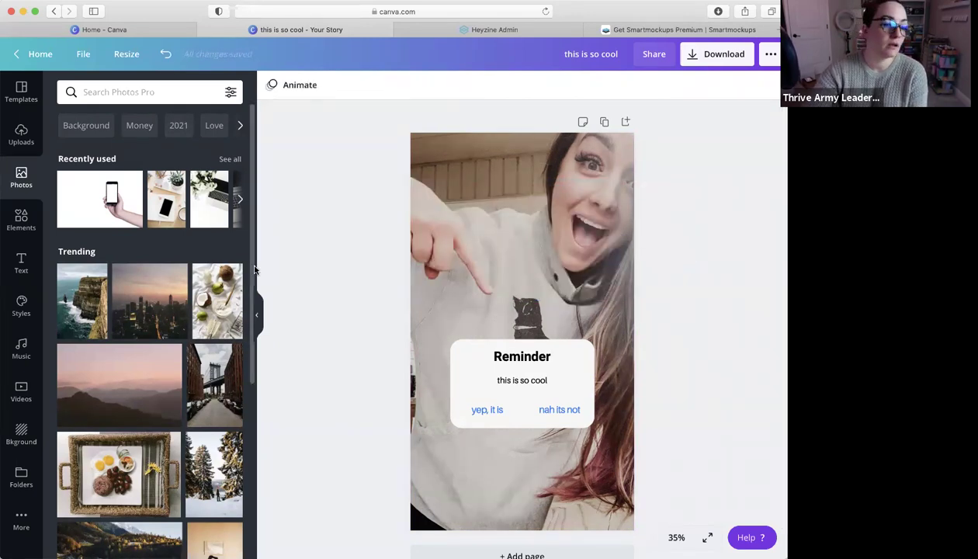
# Open the Elements library listing recently used Twitter and Instagram logos
pyautogui.click(24, 219)
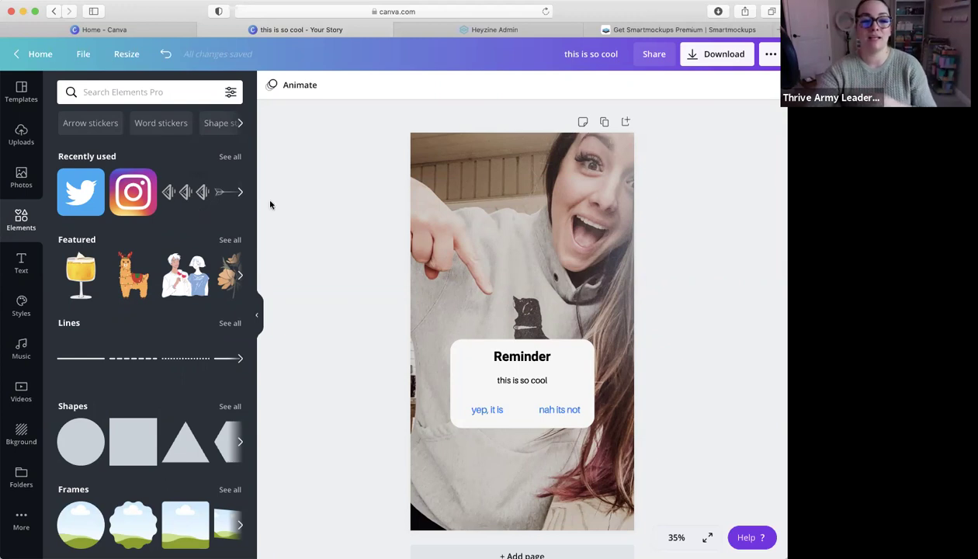
# Add the Instagram logo, shrink it to icon size, and place it below the card
pyautogui.click(132, 197)
pyautogui.moveTo(568, 286); pyautogui.dragTo(494, 360)
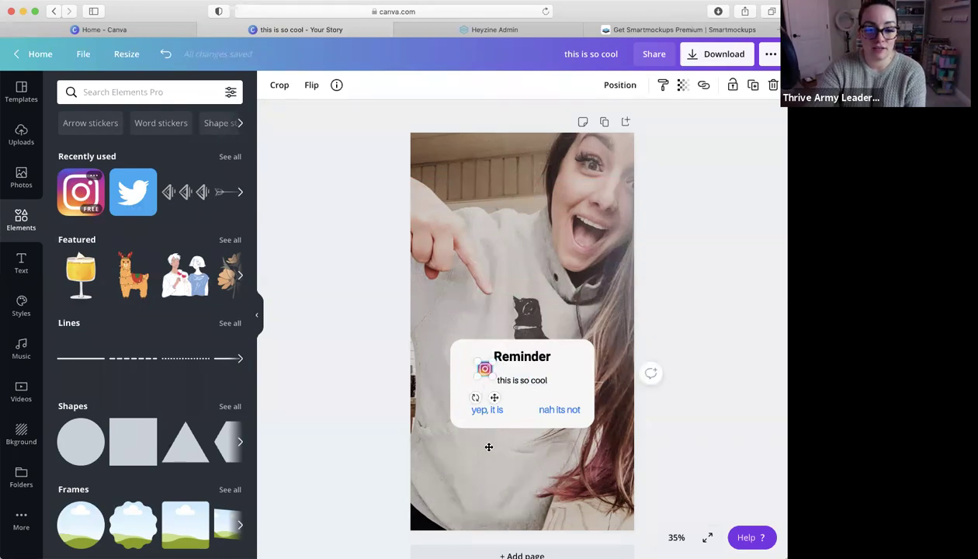
pyautogui.moveTo(490, 447); pyautogui.dragTo(487, 446)
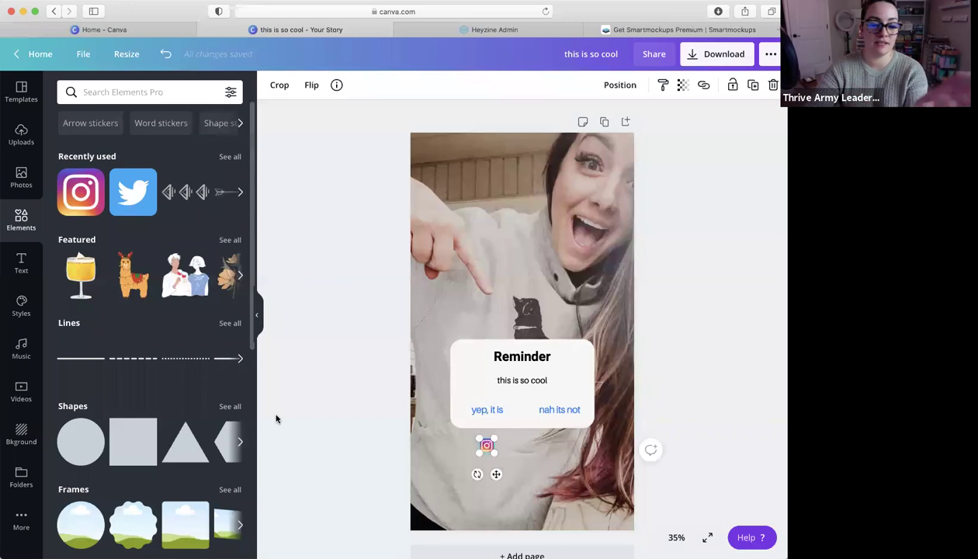
# Browse the Text styles library beside the story
pyautogui.scroll(-5, 148, 405)
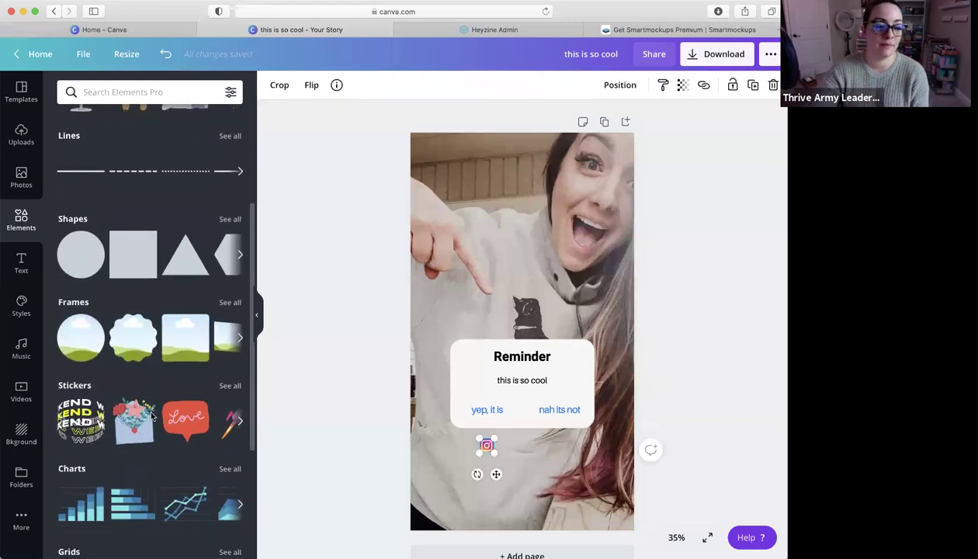
pyautogui.scroll(-2, 152, 417)
pyautogui.click(21, 261)
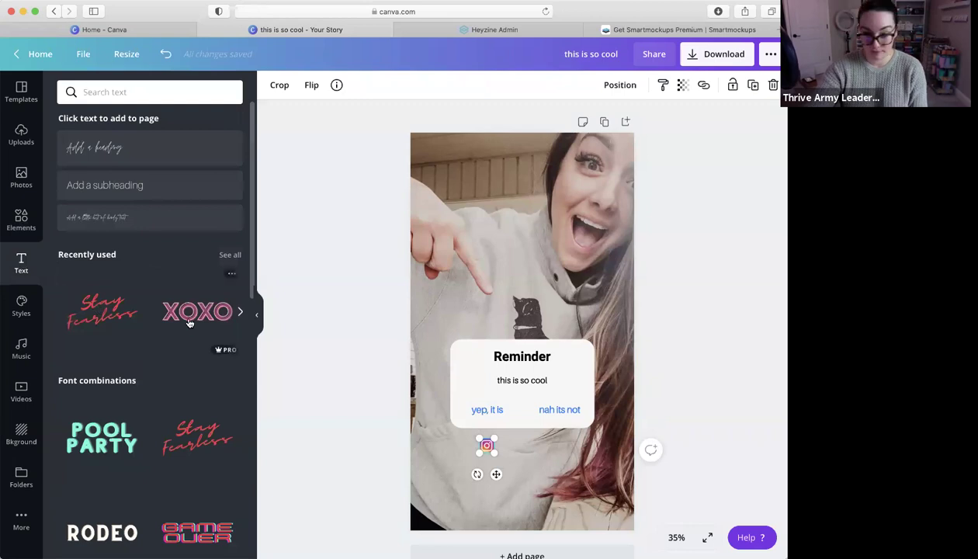
pyautogui.scroll(-10, 189, 323)
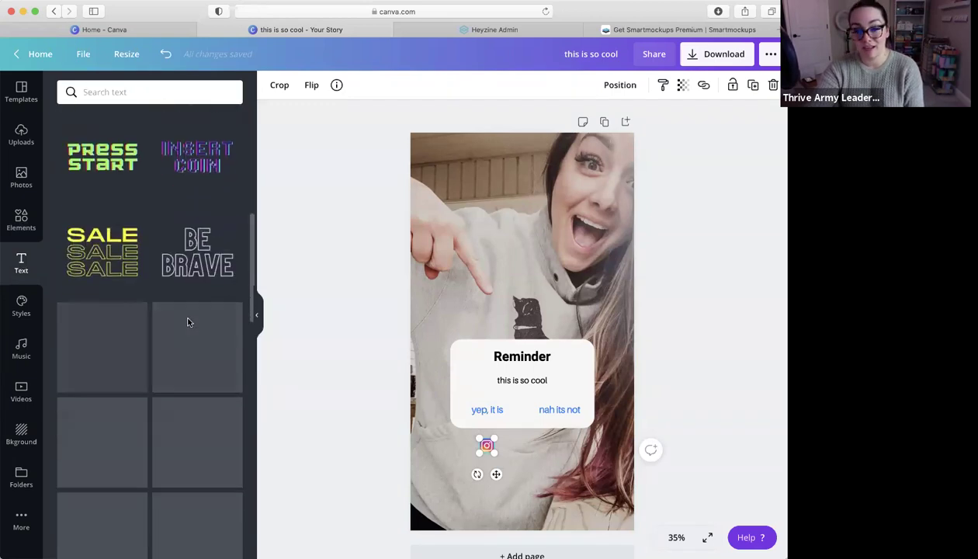
pyautogui.scroll(10, 187, 323)
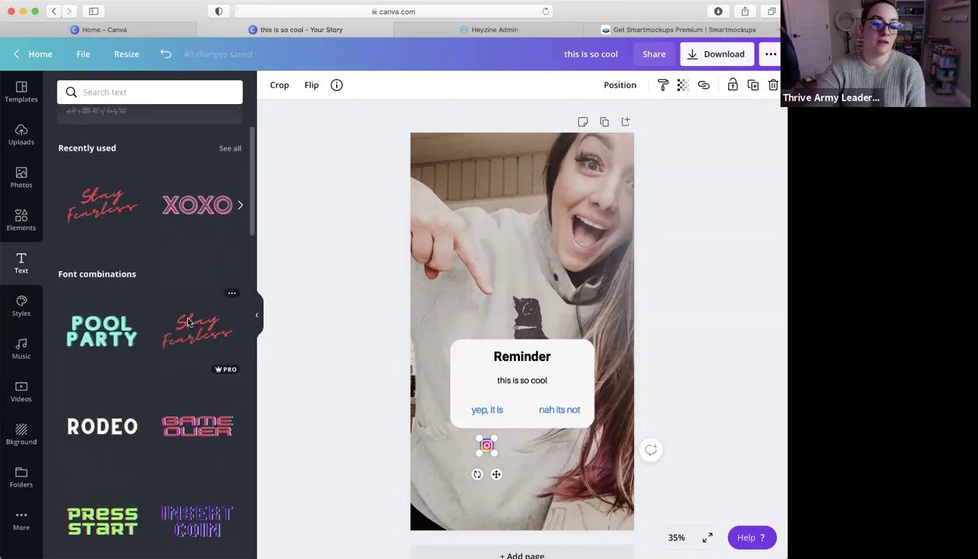
pyautogui.scroll(3, 190, 323)
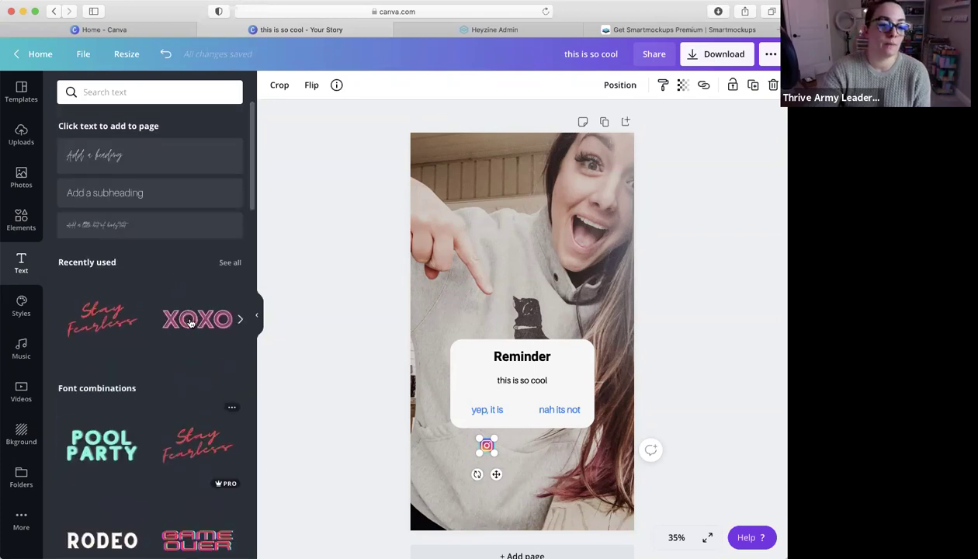
# Add a widened subheading at font size 24 containing the Instagram handle
pyautogui.click(198, 194)
pyautogui.moveTo(496, 463); pyautogui.dragTo(532, 466)
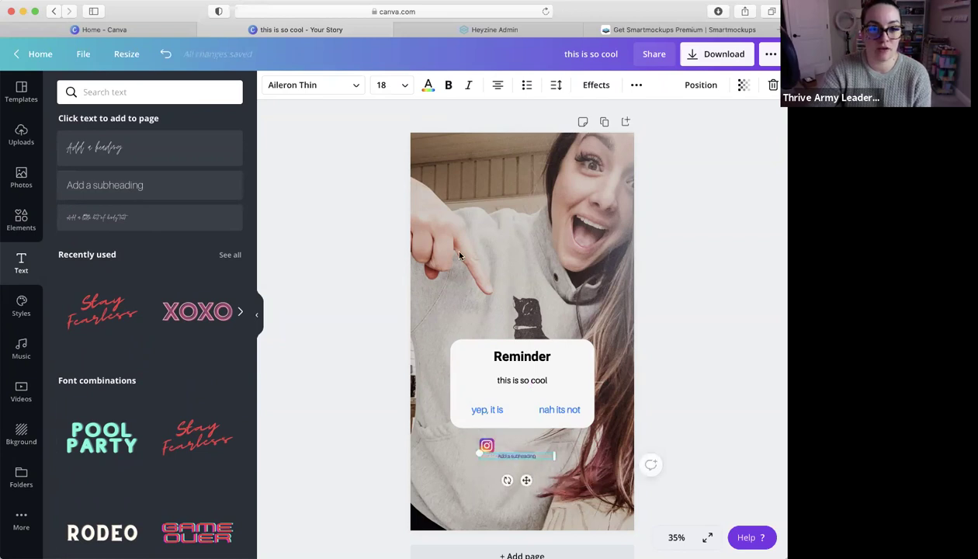
pyautogui.click(388, 85)
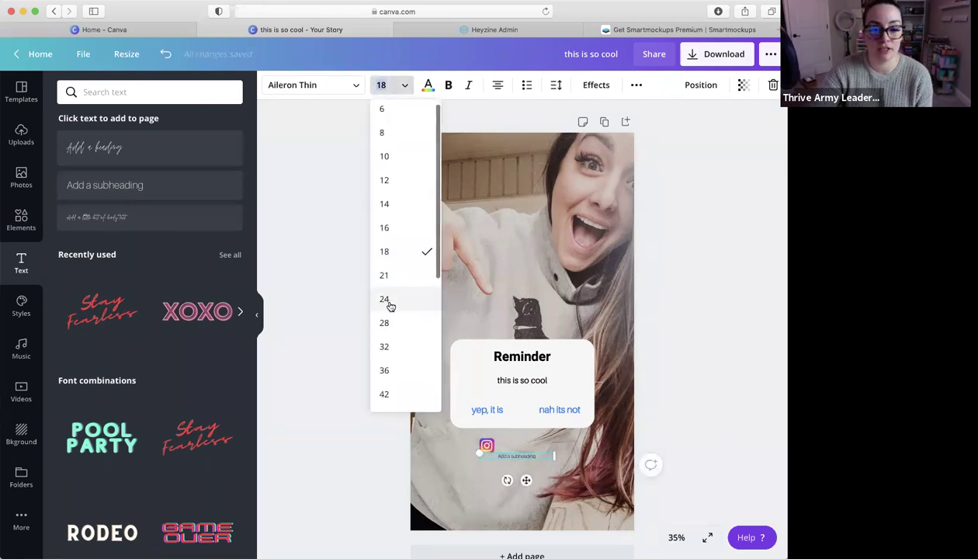
pyautogui.click(385, 300)
pyautogui.write('nameo')
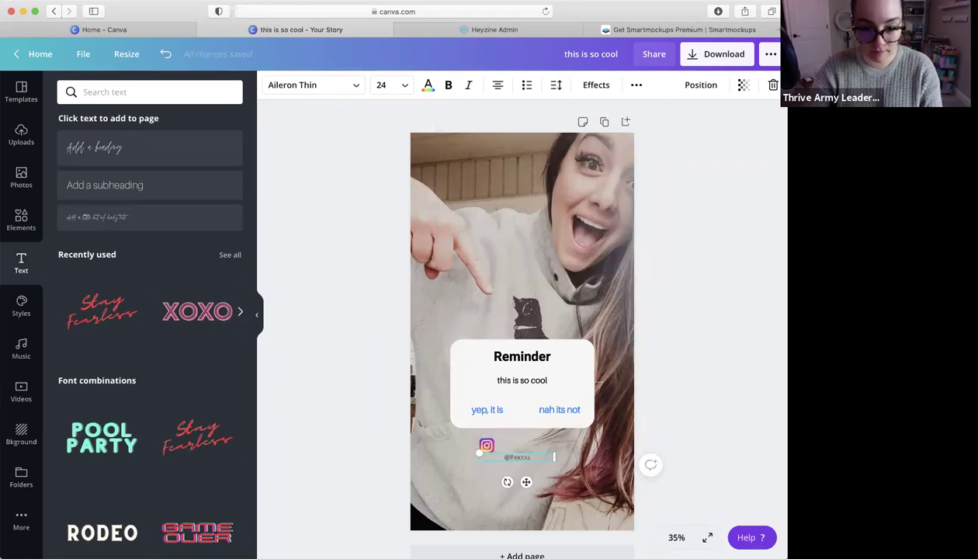
pyautogui.write('urtneyro')
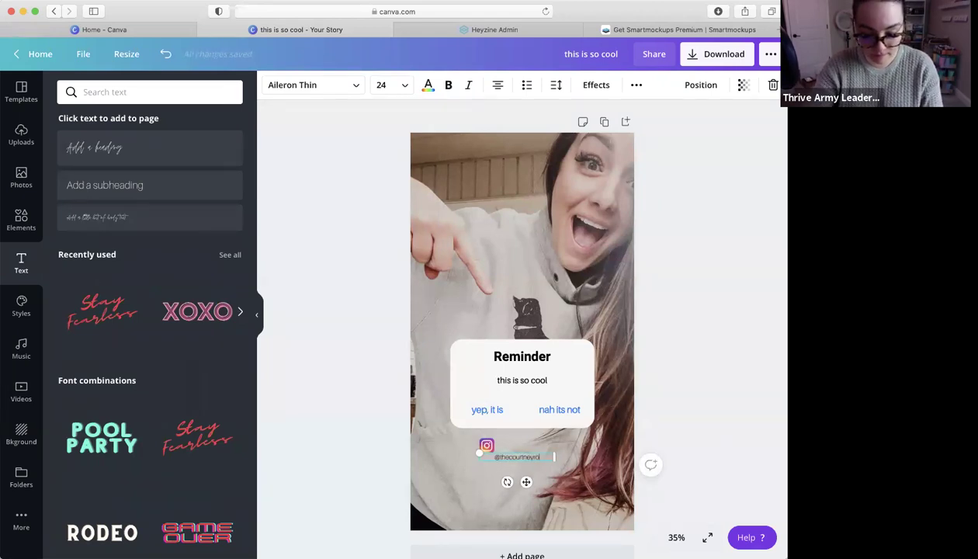
pyautogui.write('gers.co')
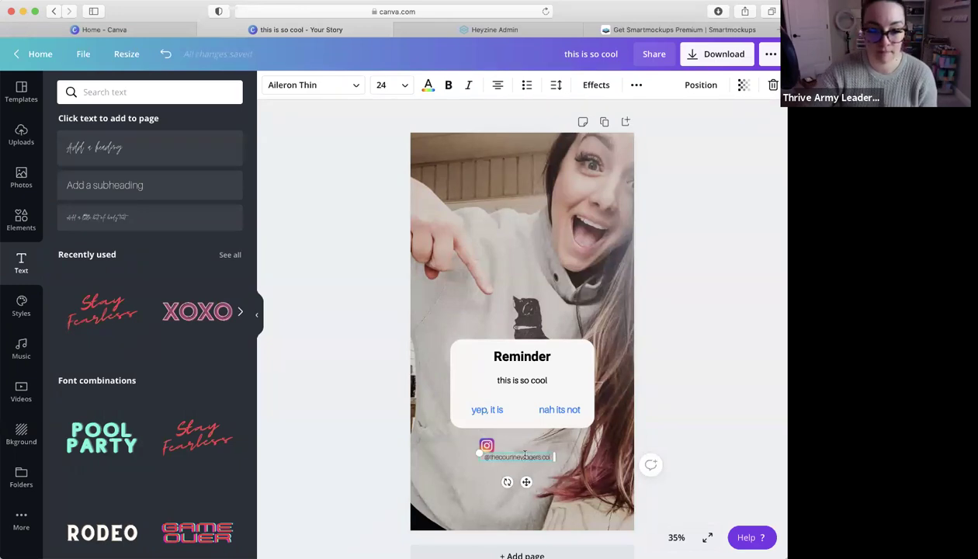
# Place the handle text beside the Instagram icon and select both for grouping
pyautogui.moveTo(544, 475); pyautogui.dragTo(542, 473)
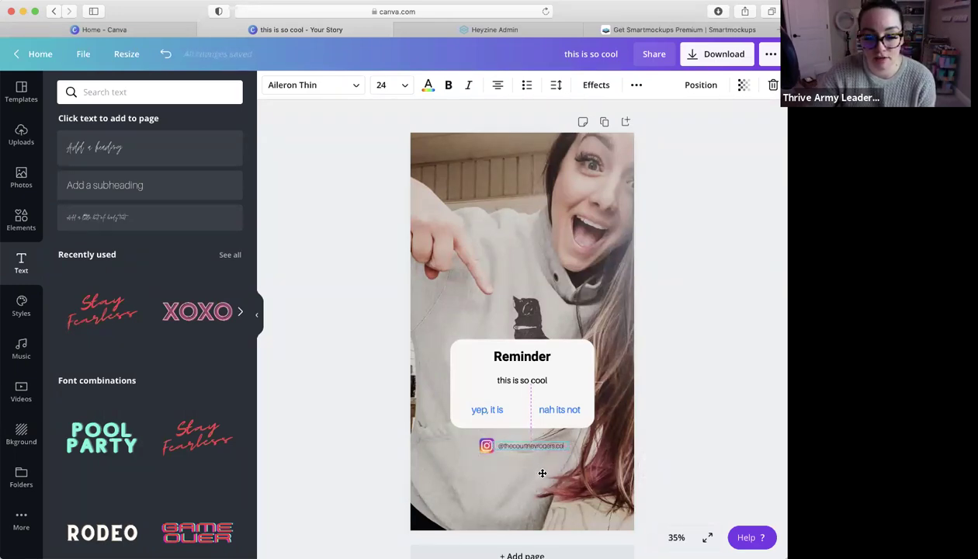
pyautogui.click(500, 505)
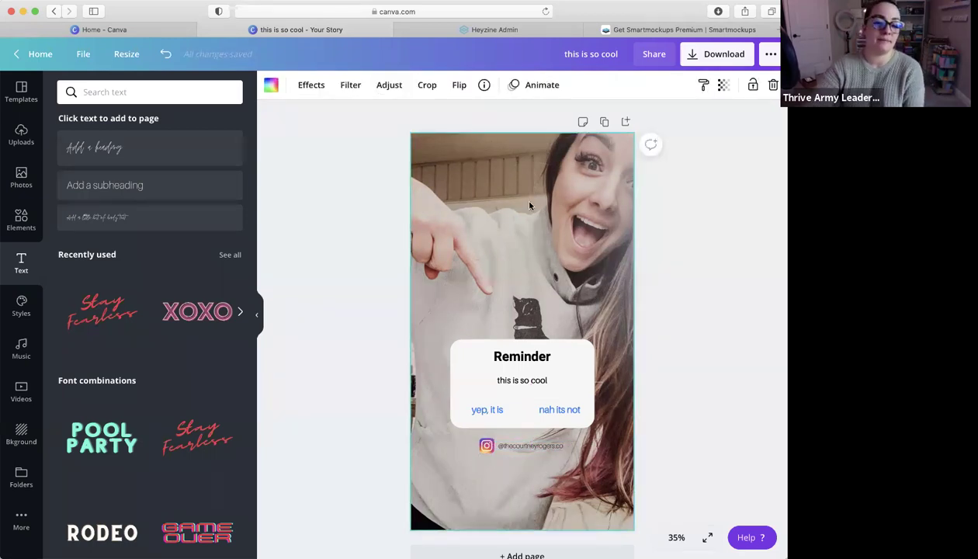
pyautogui.click(486, 448)
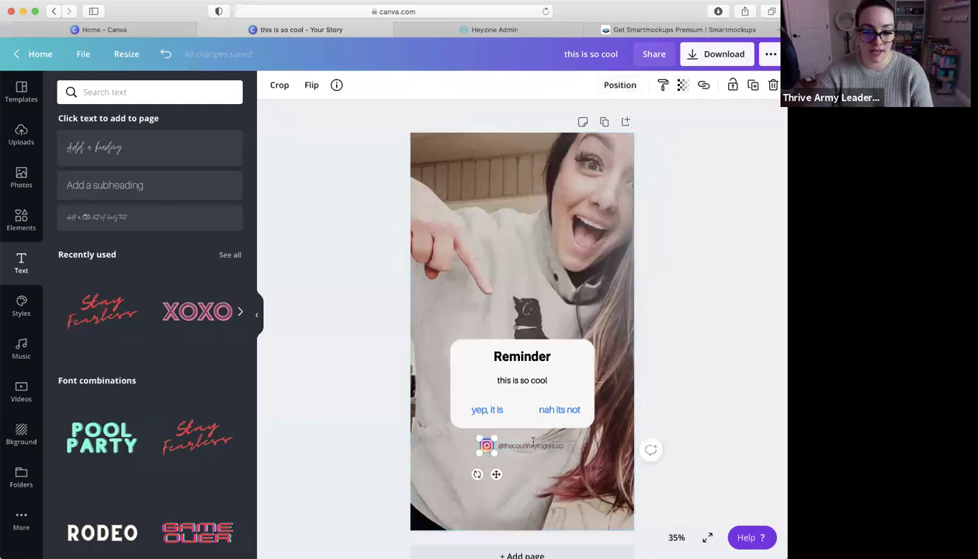
pyautogui.keyDown('shift'); pyautogui.click(534, 445); pyautogui.keyUp('shift')
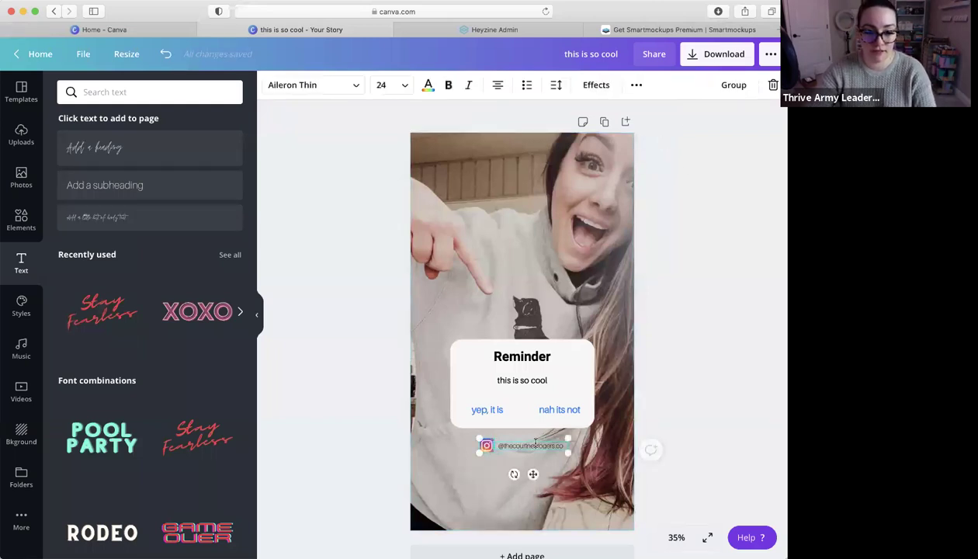
# Group the Instagram icon with its handle and centre the group horizontally on the page
pyautogui.click(734, 83)
pyautogui.moveTo(533, 475); pyautogui.dragTo(529, 476)
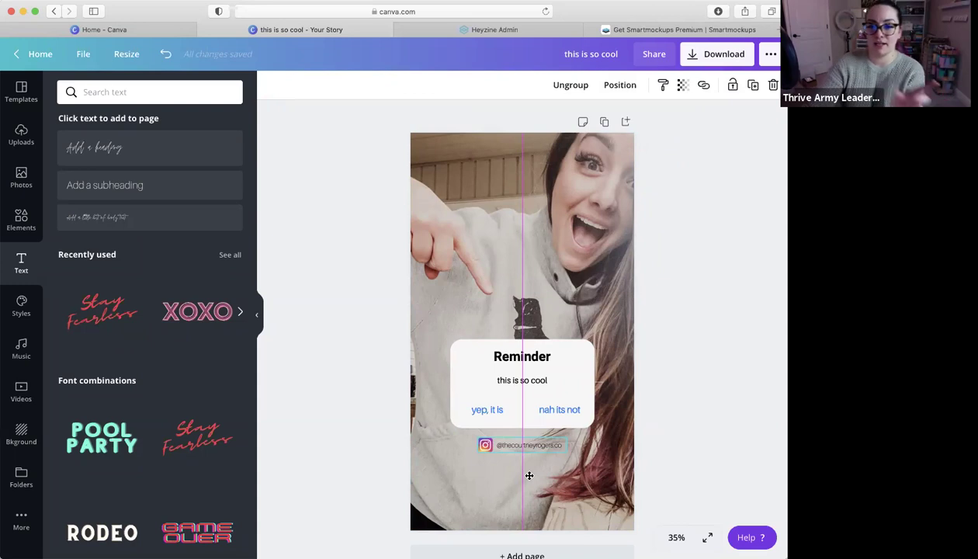
pyautogui.moveTo(529, 475); pyautogui.dragTo(534, 476)
pyautogui.click(679, 365)
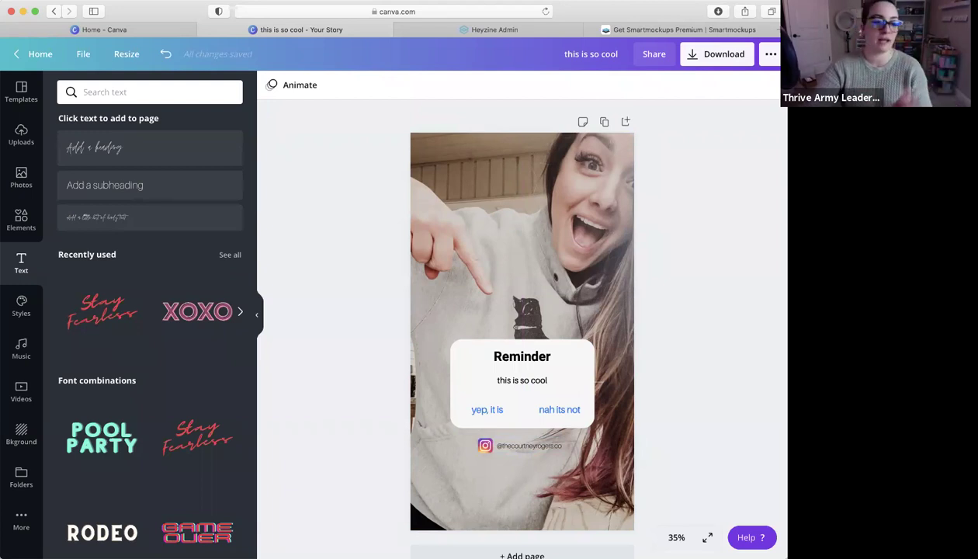
# Search Elements for 'frames', add the circle frame and move it to the top of the page
pyautogui.click(31, 226)
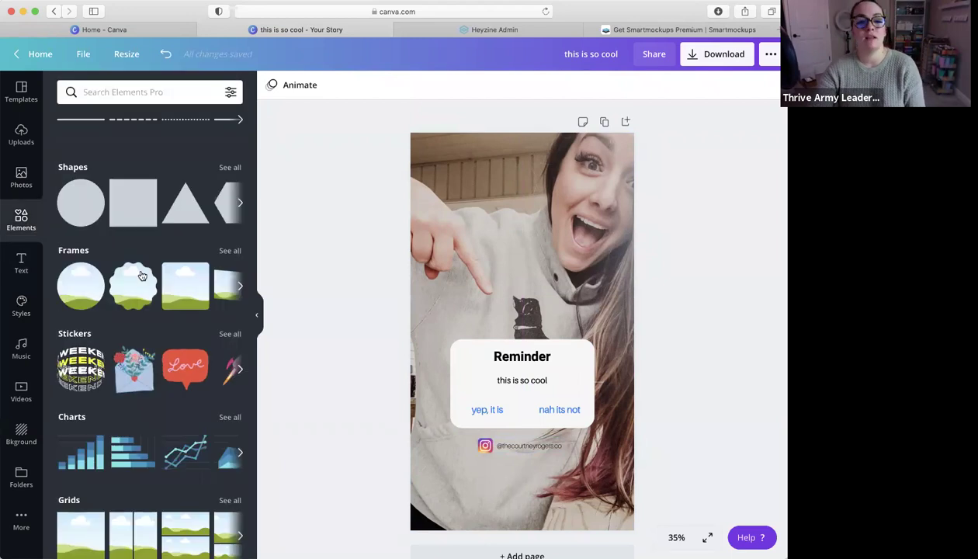
pyautogui.click(130, 94)
pyautogui.write('frames')
pyautogui.press('Return')
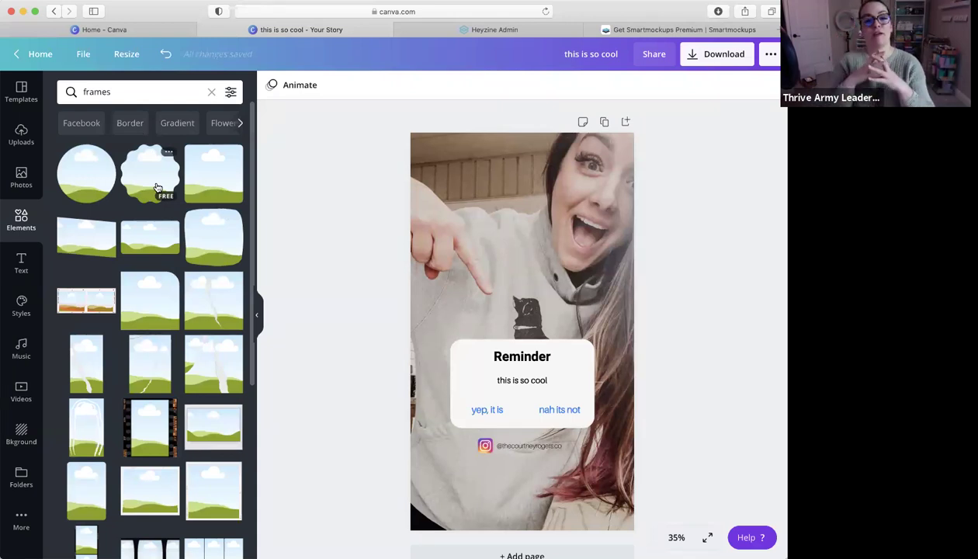
pyautogui.scroll(-1, 94, 171)
pyautogui.click(83, 172)
pyautogui.moveTo(527, 299); pyautogui.dragTo(519, 177)
pyautogui.moveTo(476, 216); pyautogui.dragTo(497, 168)
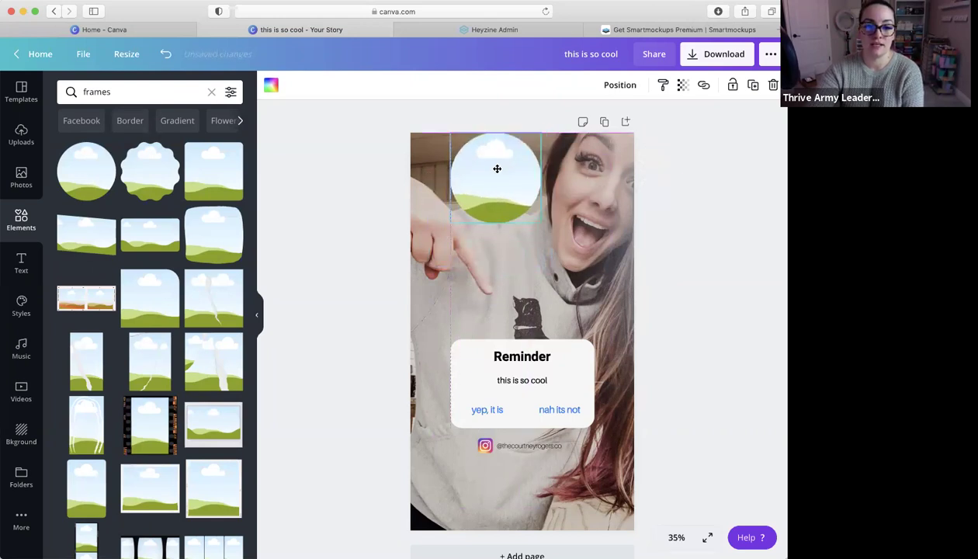
# Drop the uploaded stairs photo into the circle frame, then nudge and slightly shrink it
pyautogui.click(21, 137)
pyautogui.scroll(-2, 101, 256)
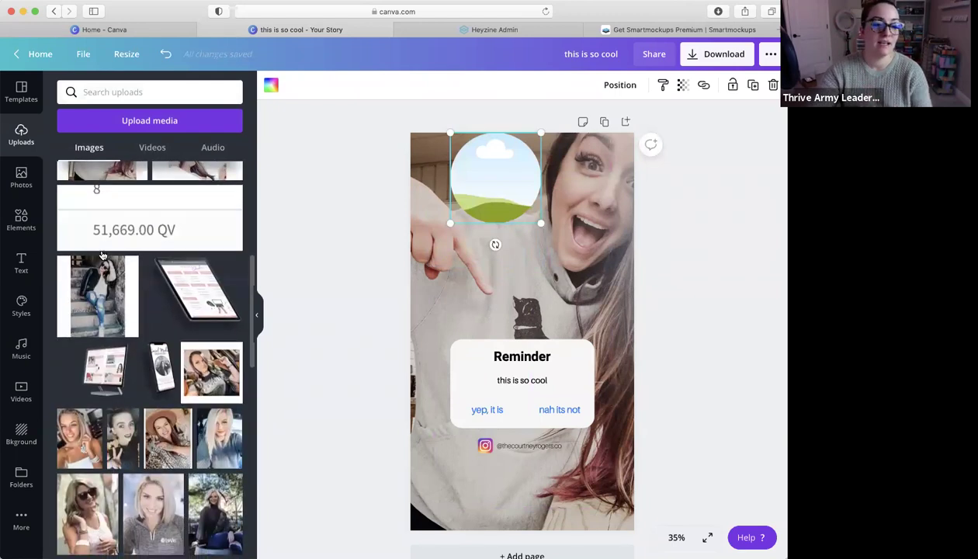
pyautogui.scroll(-1, 102, 257)
pyautogui.moveTo(96, 262); pyautogui.dragTo(479, 174)
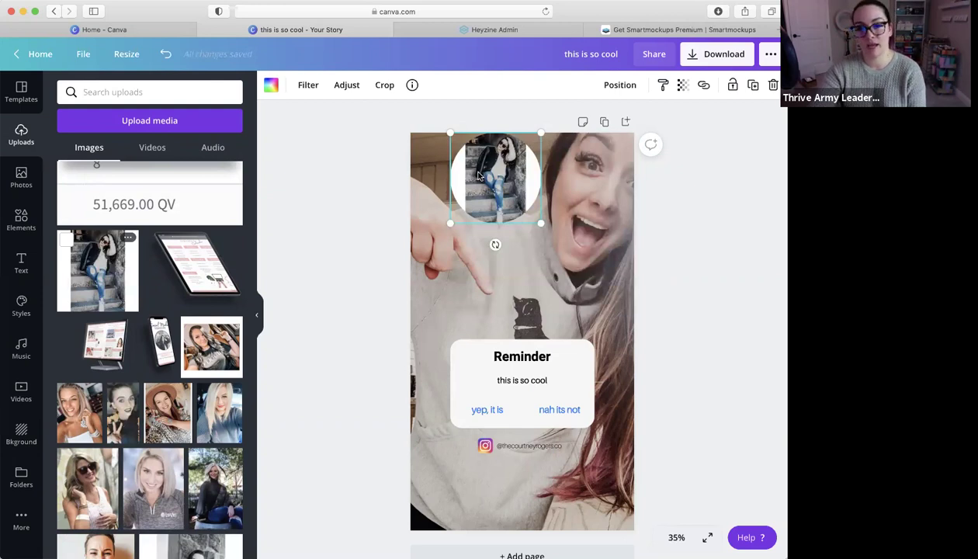
pyautogui.click(385, 87)
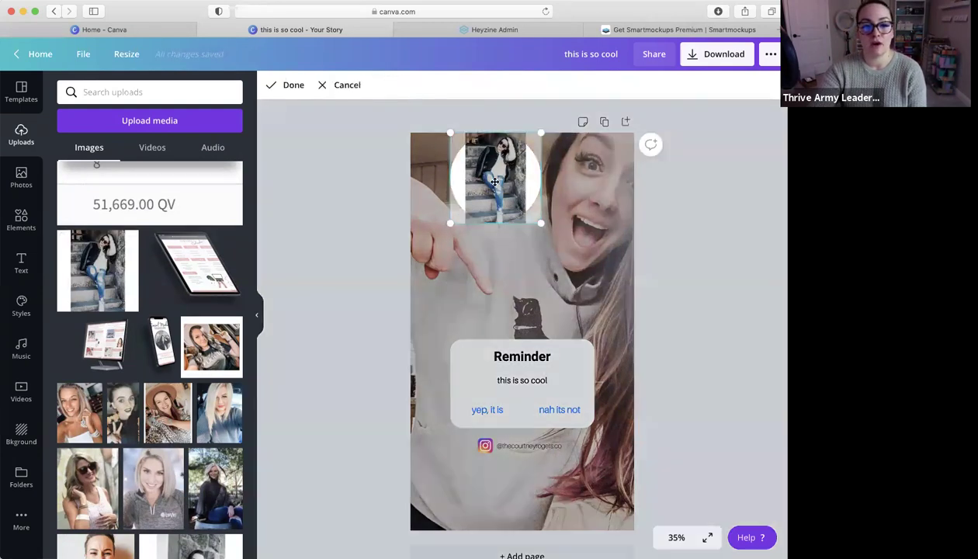
pyautogui.click(332, 88)
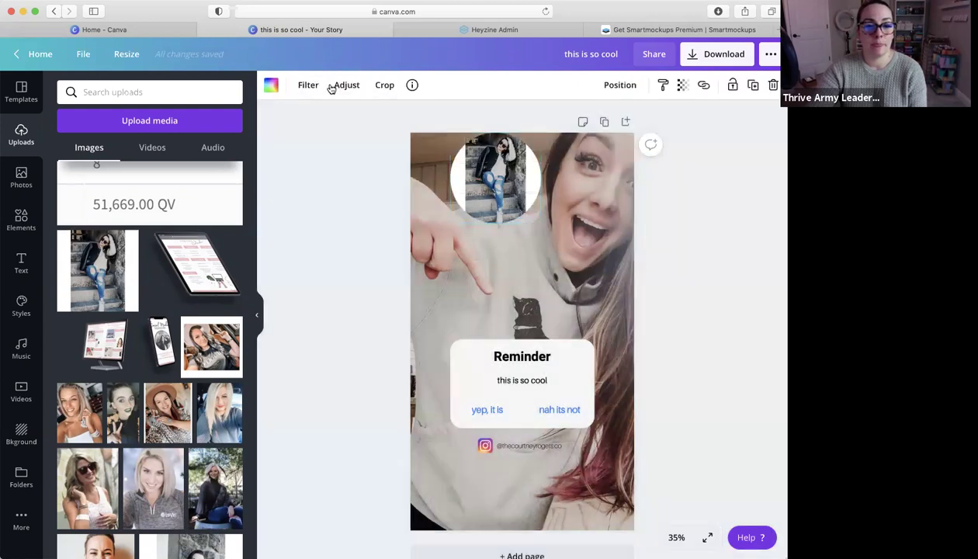
pyautogui.click(342, 87)
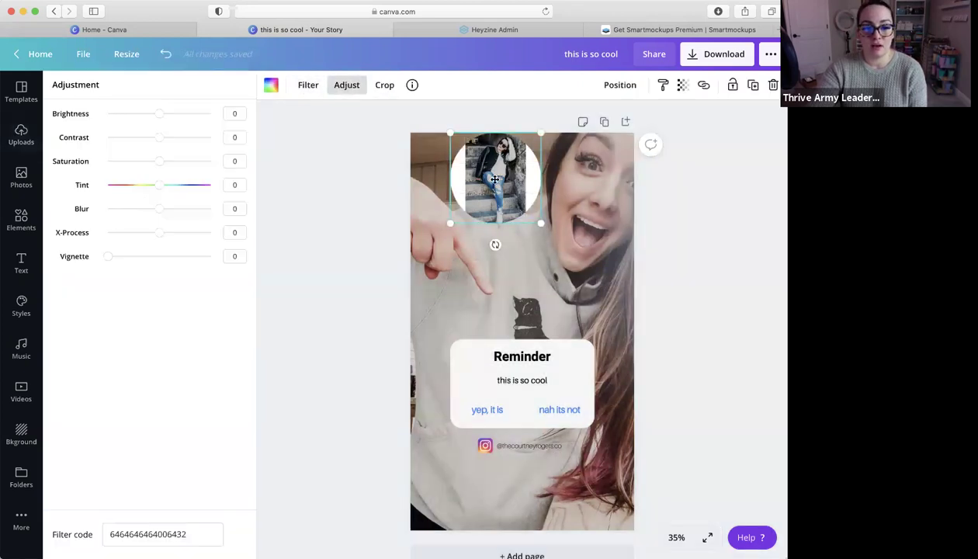
pyautogui.moveTo(495, 179); pyautogui.dragTo(482, 188)
pyautogui.moveTo(528, 143); pyautogui.dragTo(525, 146)
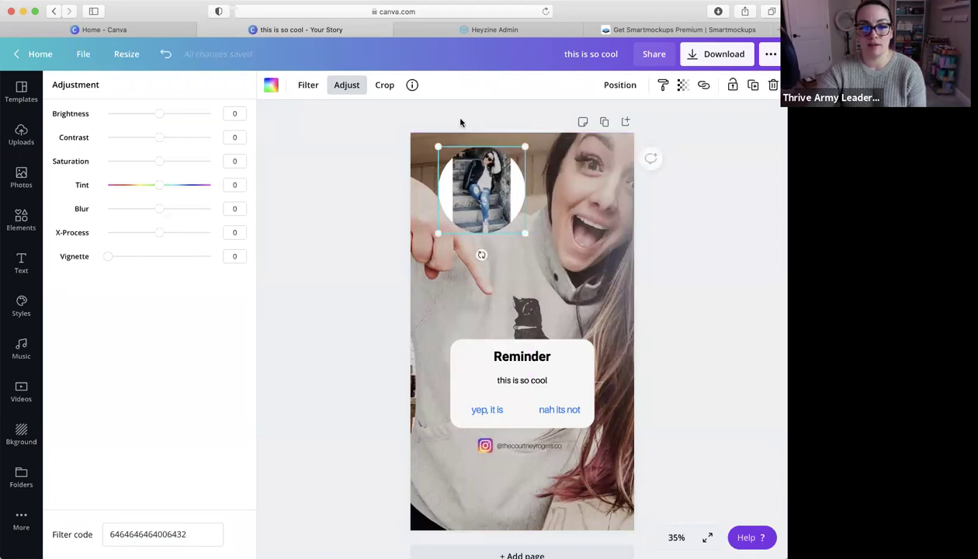
pyautogui.click(349, 86)
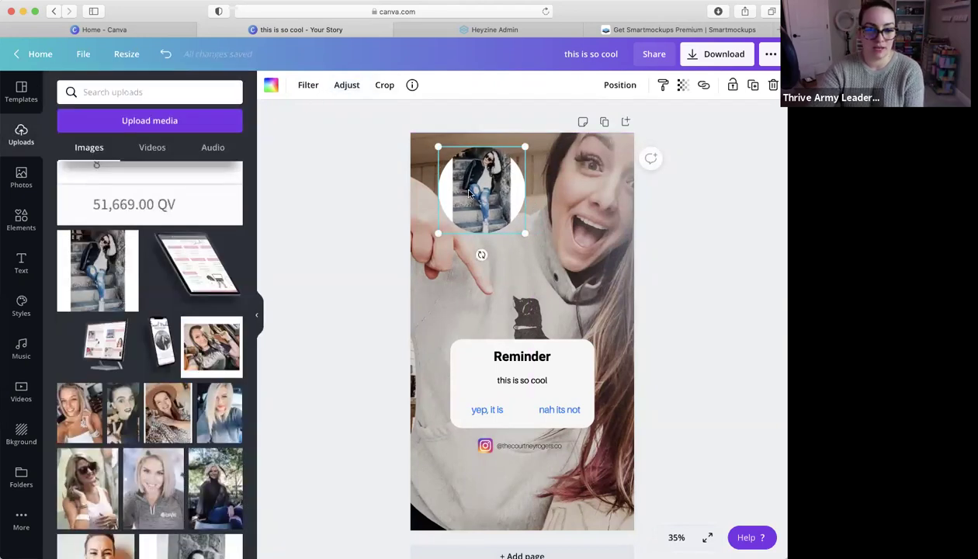
# Replace the stairs photo with the sunglasses photo and move it down within the circle
pyautogui.press('Delete')
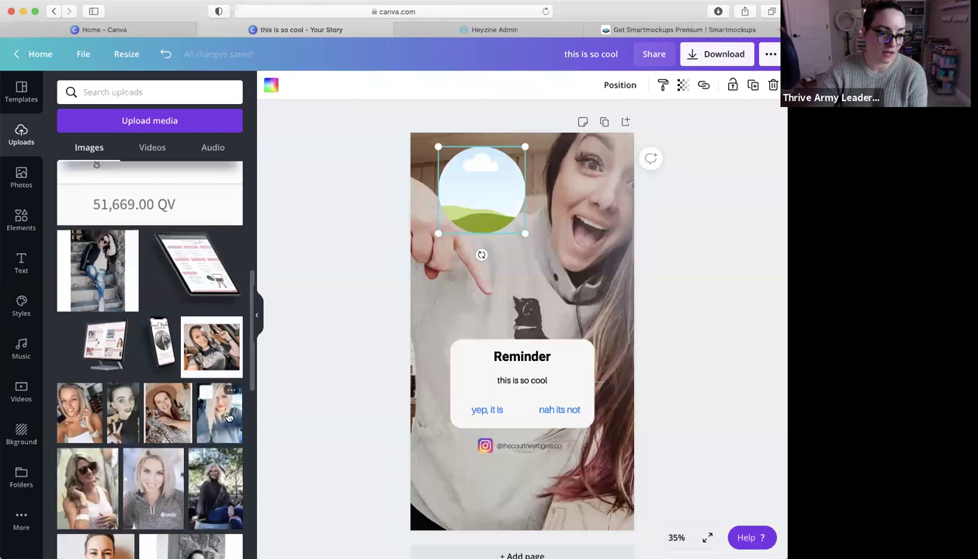
pyautogui.click(108, 503)
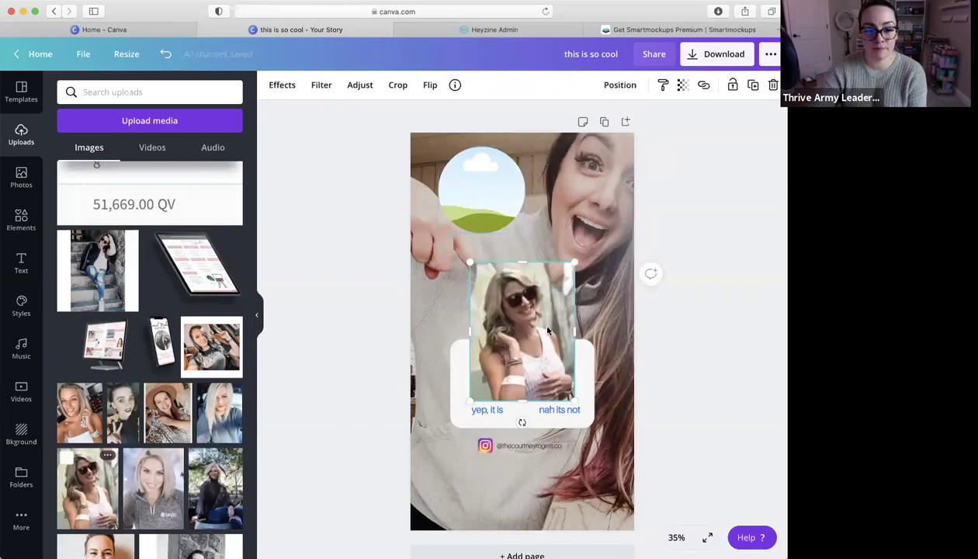
pyautogui.moveTo(522, 311); pyautogui.dragTo(497, 188)
pyautogui.click(481, 189)
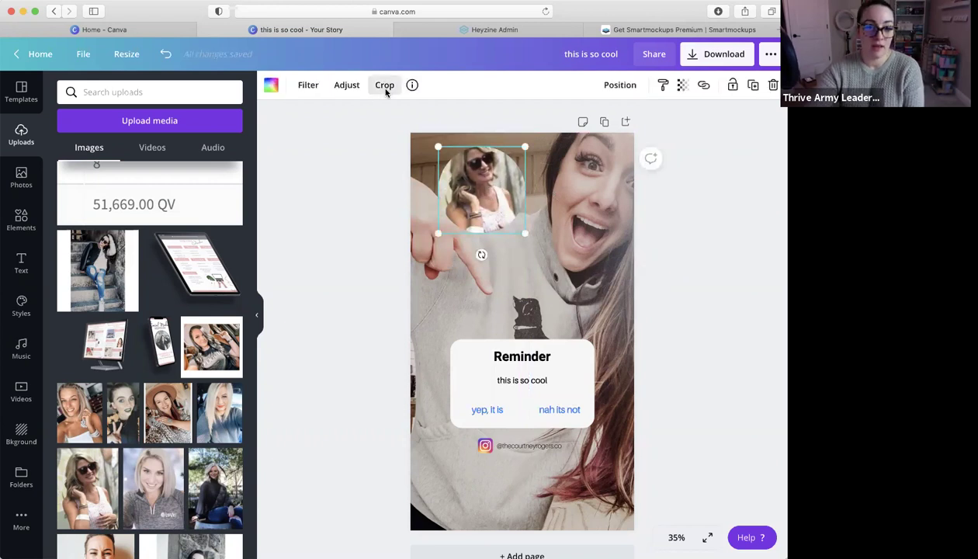
pyautogui.click(356, 88)
pyautogui.click(385, 87)
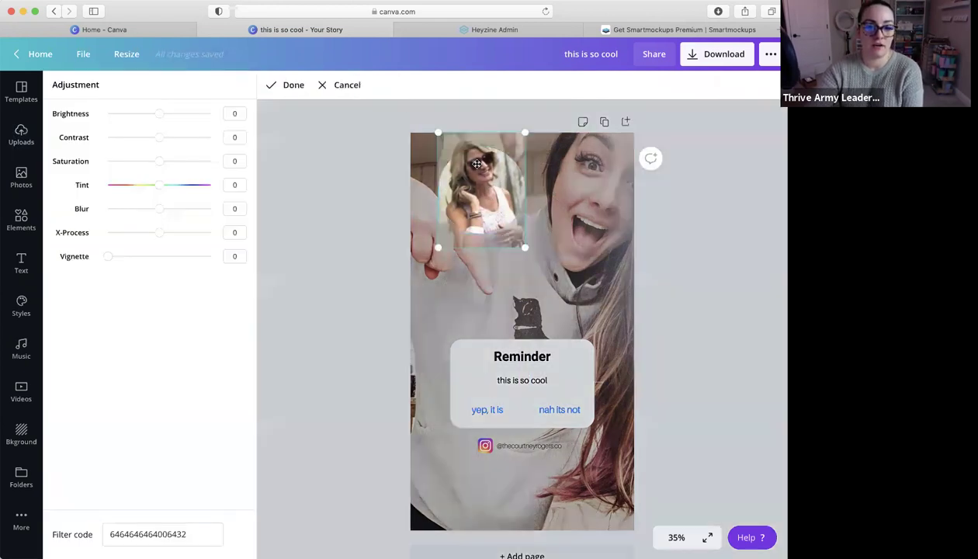
pyautogui.moveTo(485, 188); pyautogui.dragTo(485, 205)
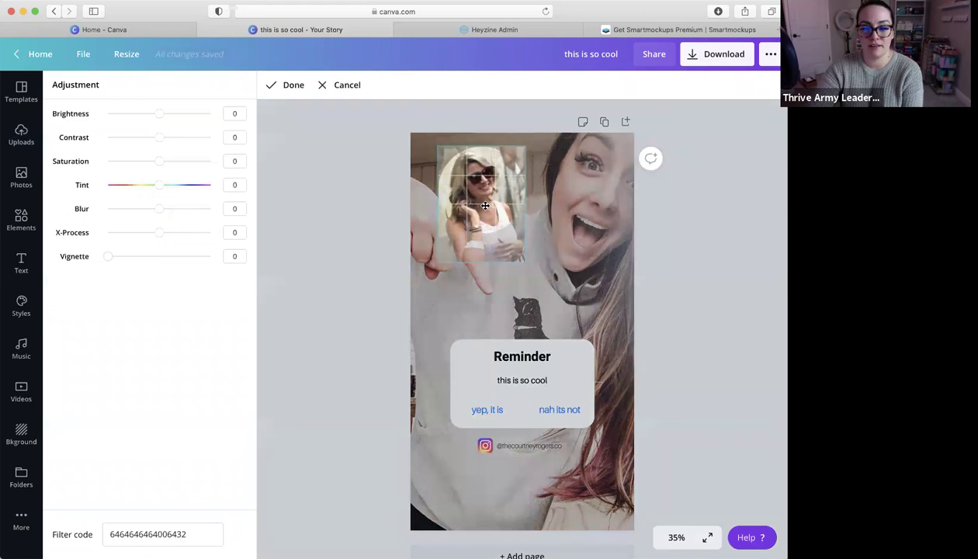
pyautogui.click(700, 227)
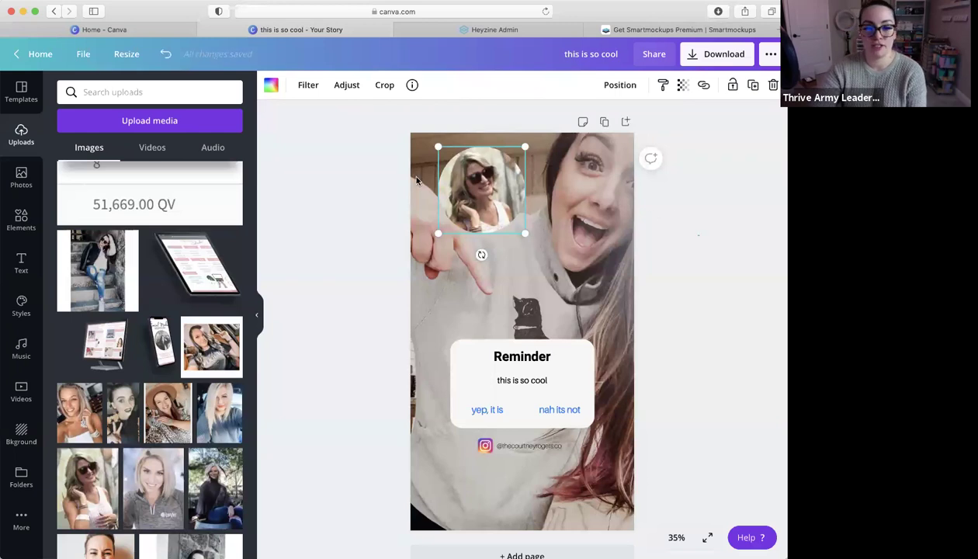
# Delete the sunglasses photo and then the empty circle frame
pyautogui.press('BackSpace')
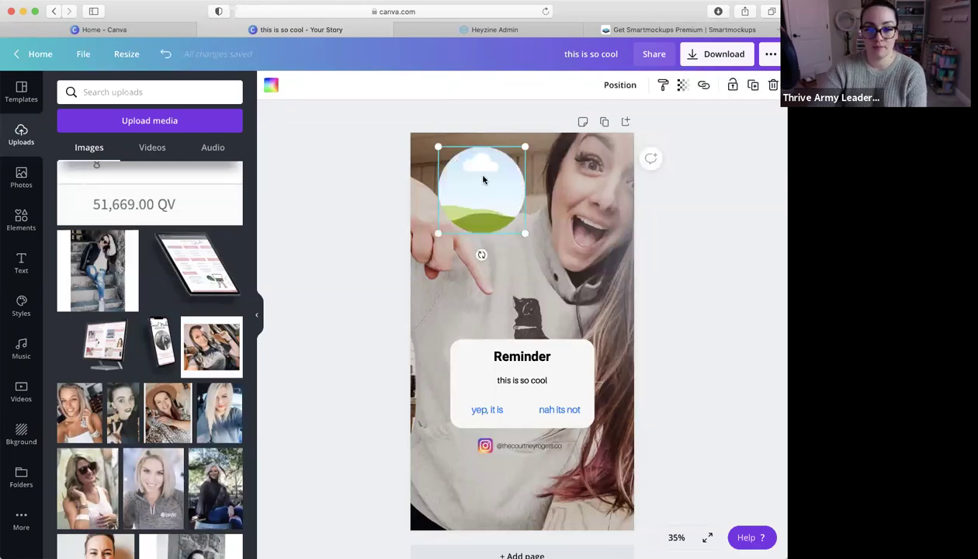
pyautogui.press('BackSpace')
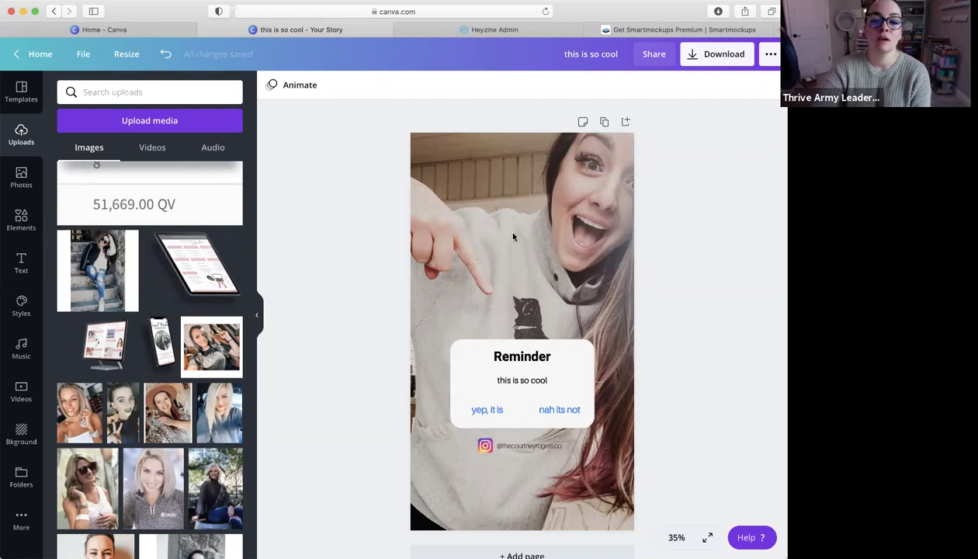
pyautogui.scroll(-2, 726, 212)
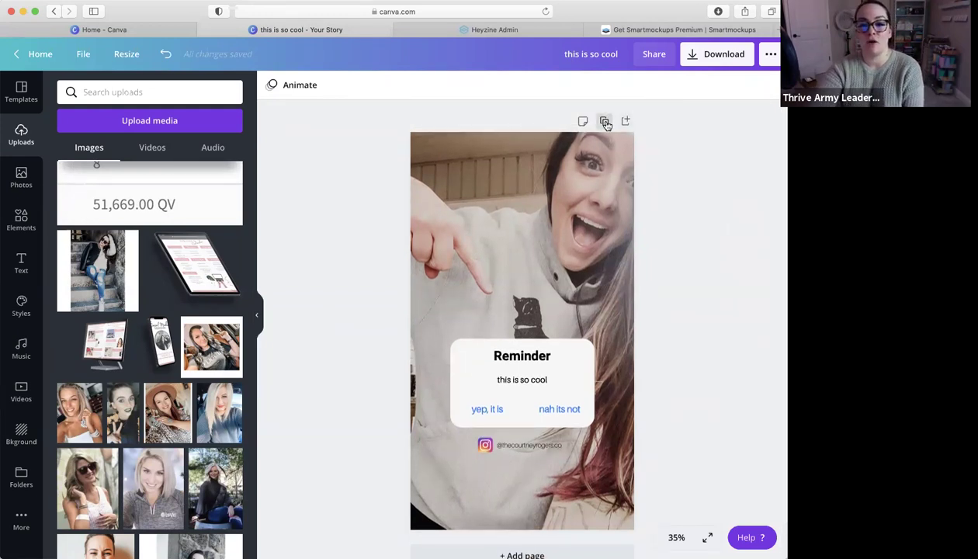
# Add a blank second page, pick pages in the download settings, then close them without exporting
pyautogui.click(629, 122)
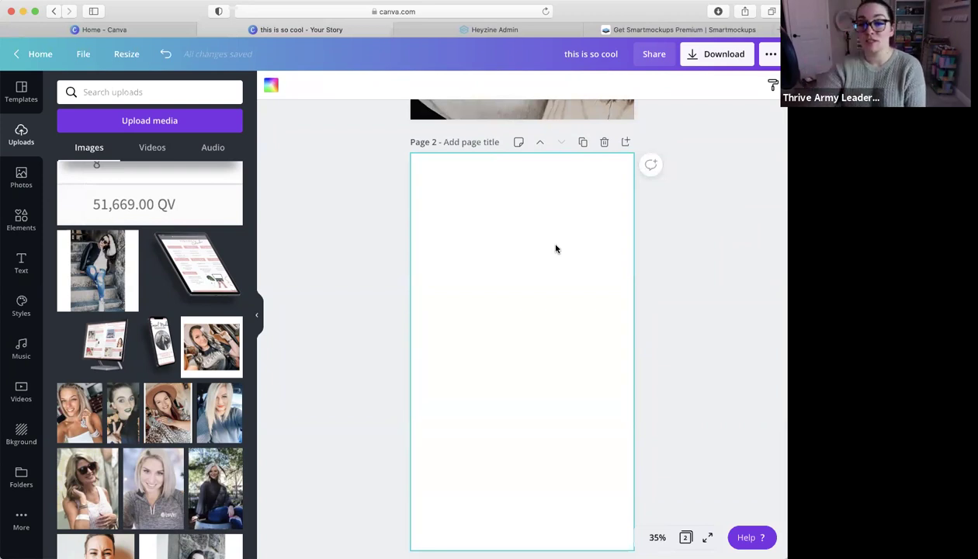
pyautogui.click(740, 59)
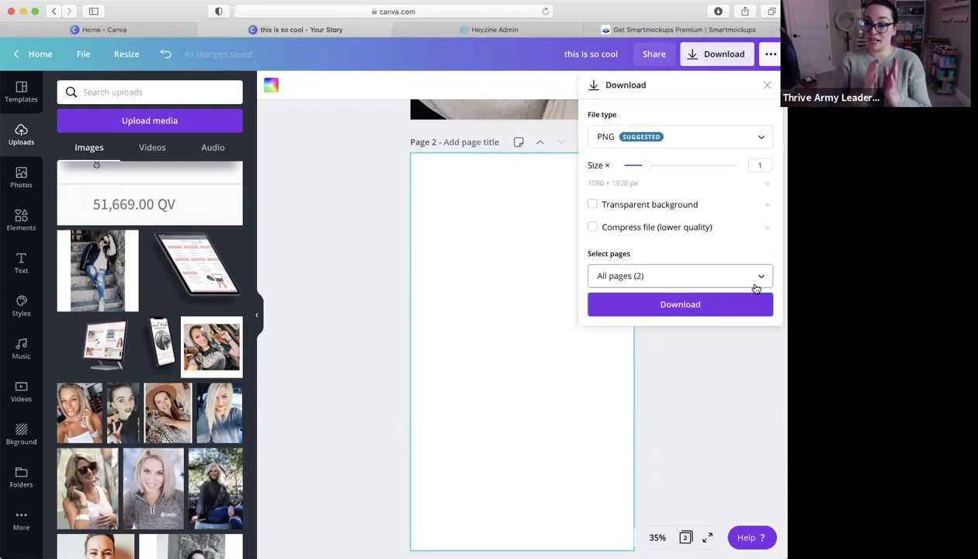
pyautogui.click(756, 280)
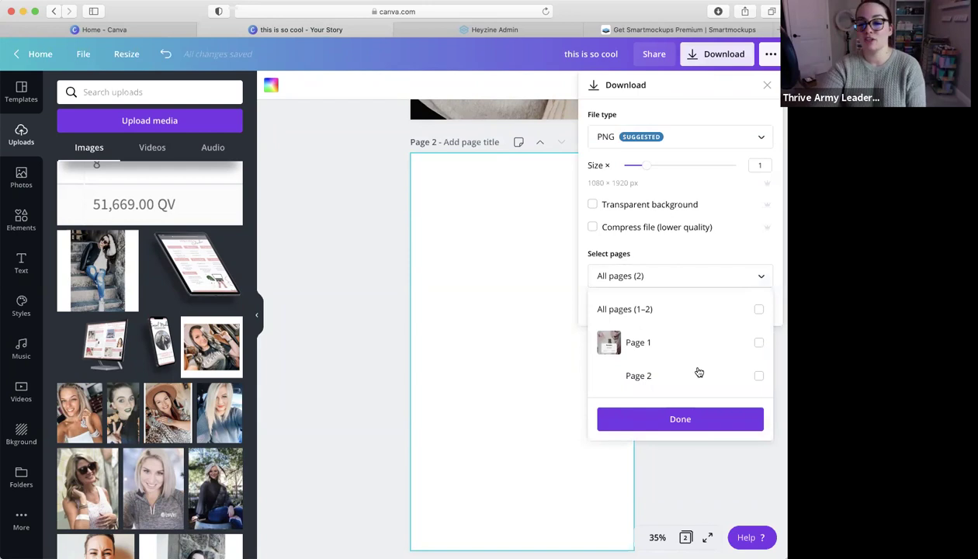
pyautogui.click(760, 343)
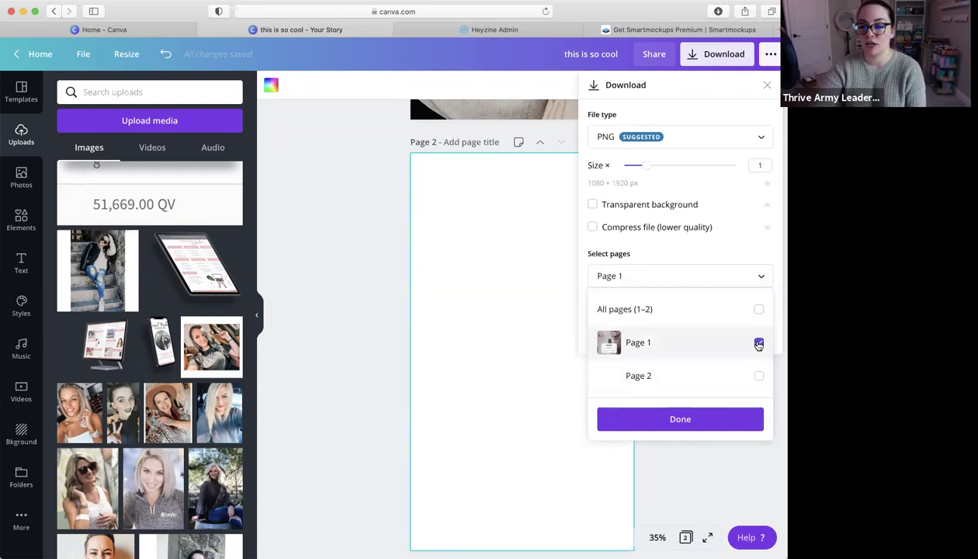
pyautogui.click(759, 376)
pyautogui.click(758, 310)
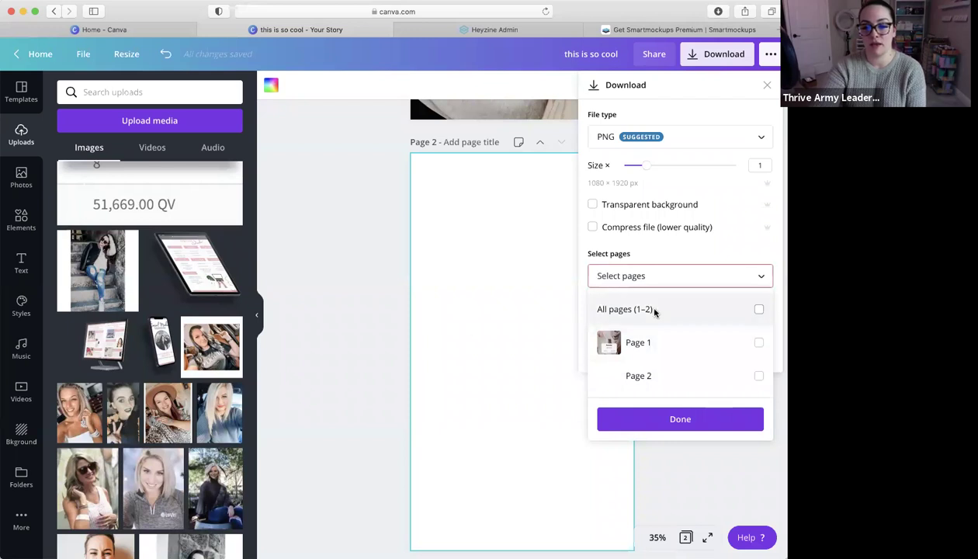
pyautogui.click(470, 326)
pyautogui.click(493, 321)
pyautogui.scroll(-2, 565, 290)
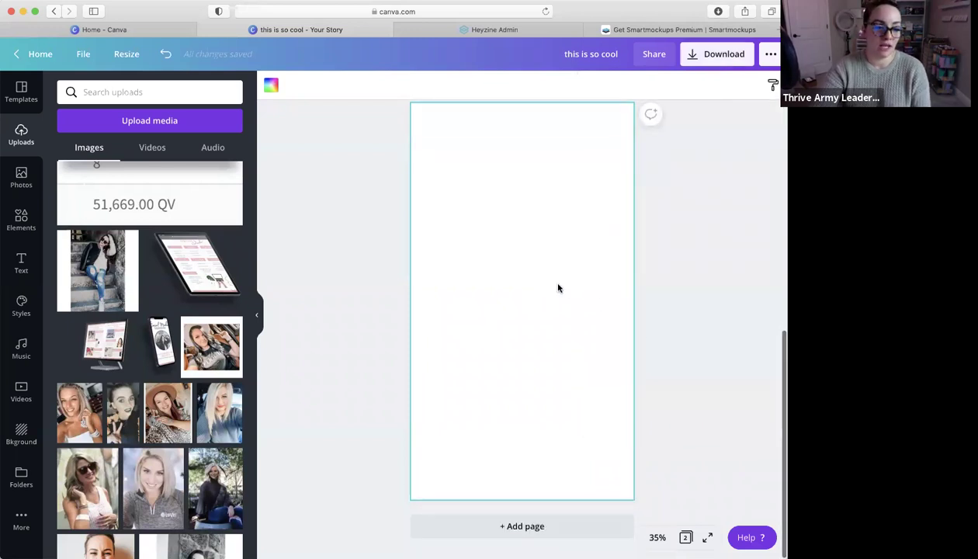
# Replace the old 'frames' search in Elements with a search for 'phone'
pyautogui.click(35, 223)
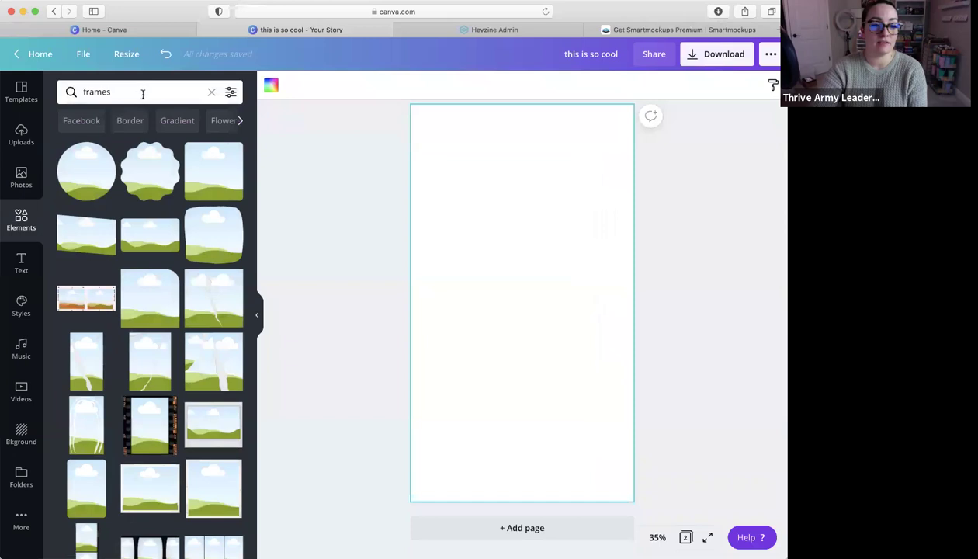
pyautogui.click(168, 95)
pyautogui.press('super+a')
pyautogui.press('BackSpace')
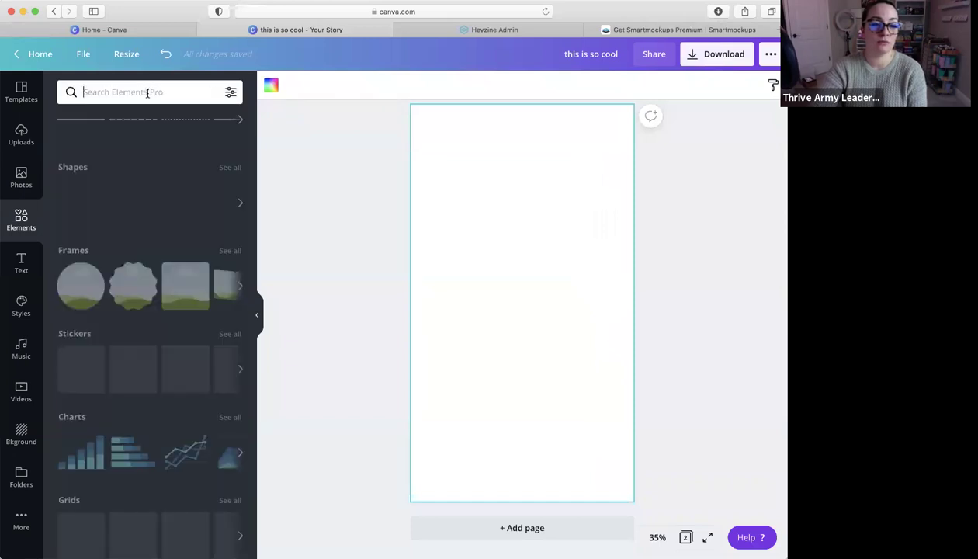
pyautogui.write('phone')
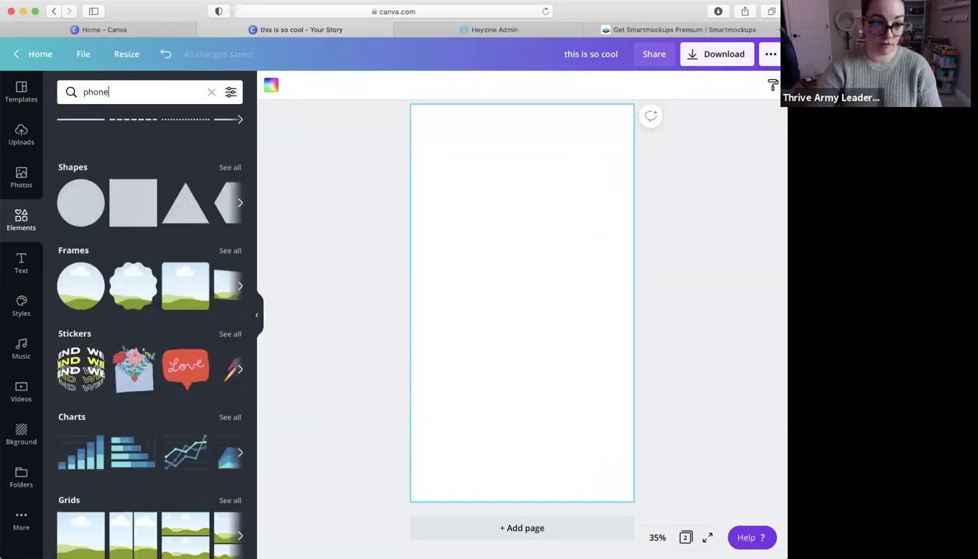
pyautogui.press('Return')
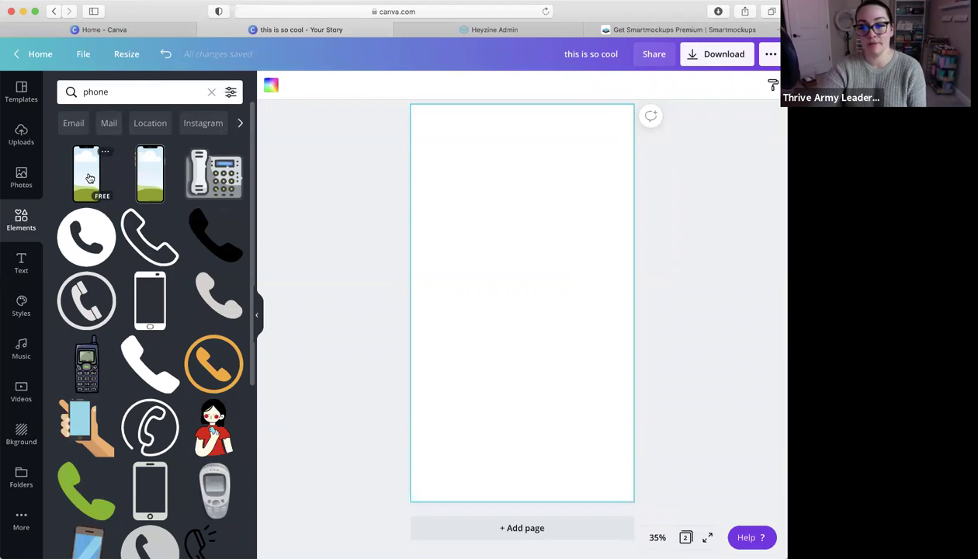
# Place the first phone frame on page 2 and enlarge it to fill most of the height
pyautogui.moveTo(93, 180); pyautogui.dragTo(498, 218)
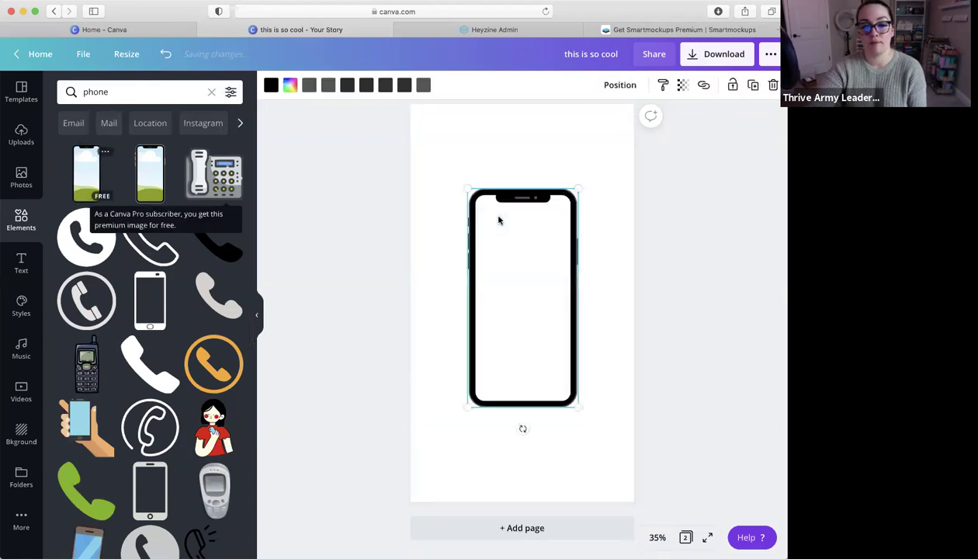
pyautogui.moveTo(467, 186); pyautogui.dragTo(451, 156)
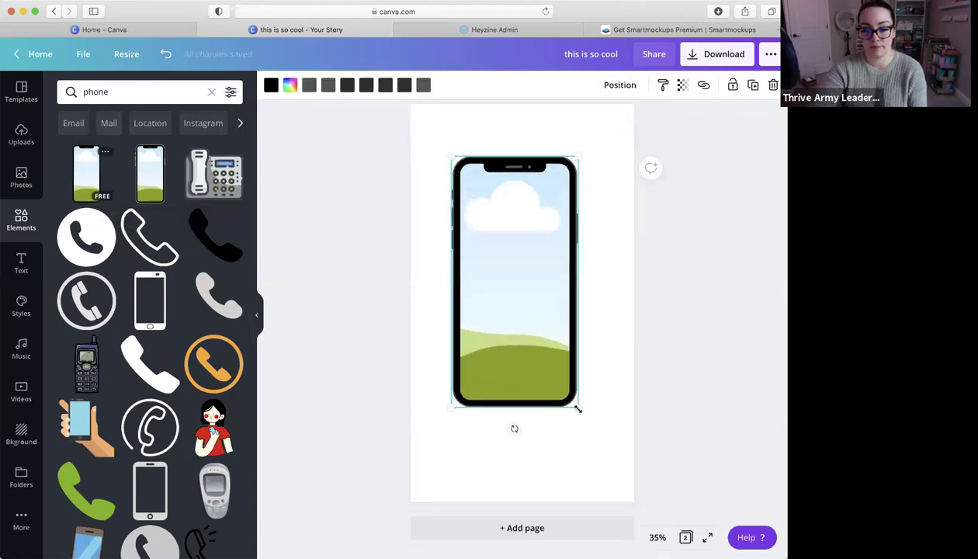
pyautogui.moveTo(586, 420); pyautogui.dragTo(595, 438)
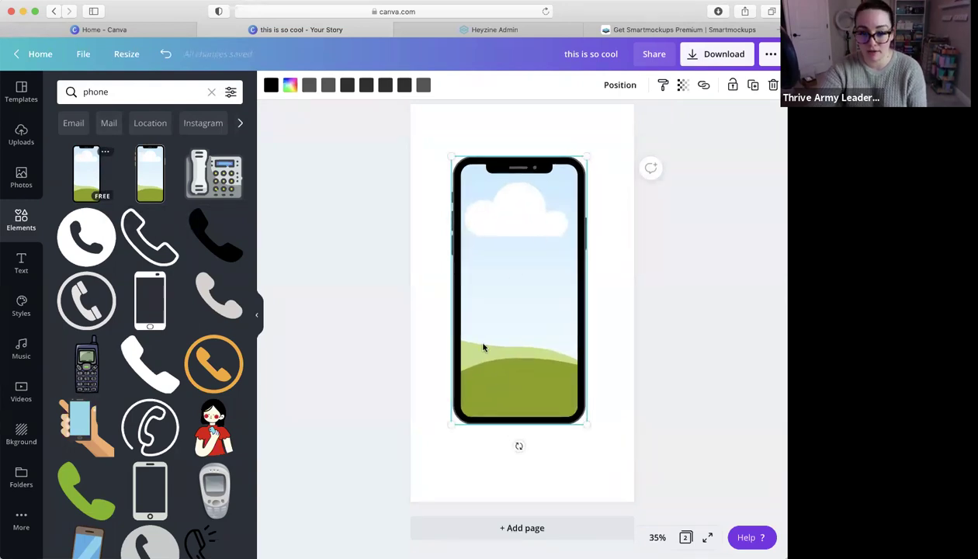
pyautogui.click(14, 138)
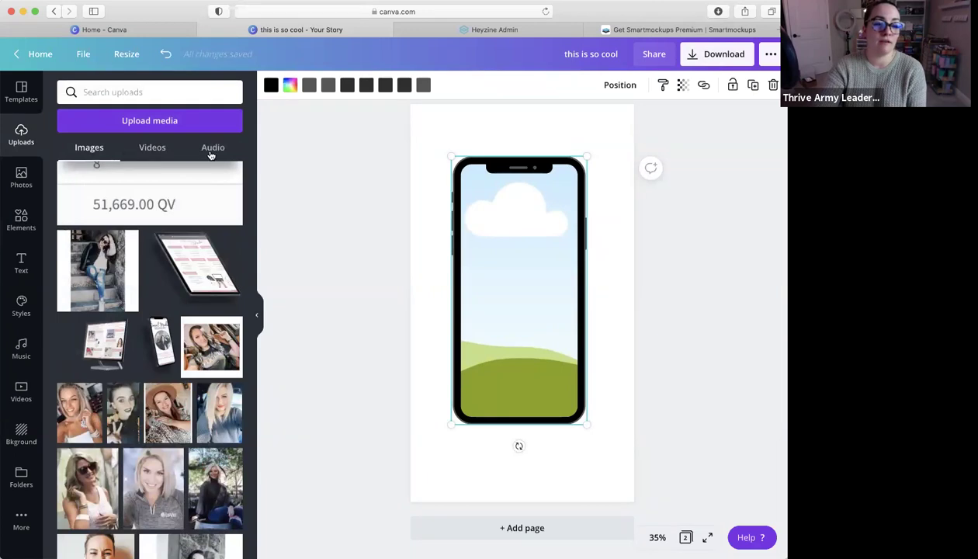
# Fill the phone frame with the third uploaded video, the 1:08 checkout screen recording
pyautogui.click(149, 149)
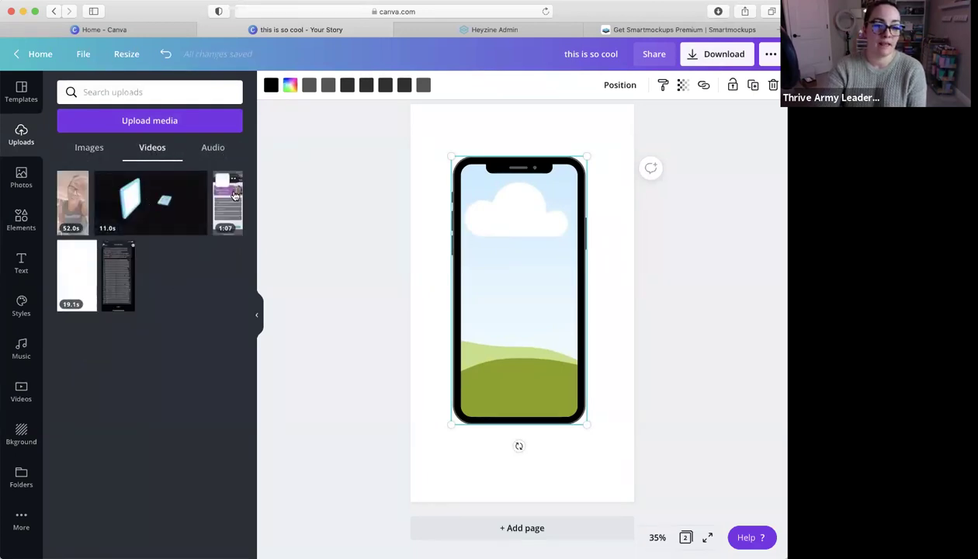
pyautogui.moveTo(227, 196); pyautogui.dragTo(479, 230)
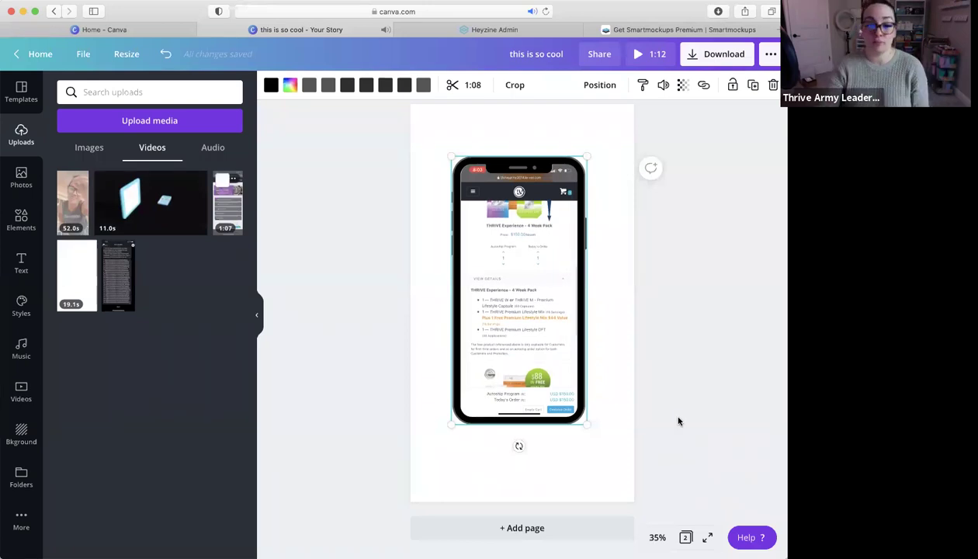
pyautogui.moveTo(494, 320)
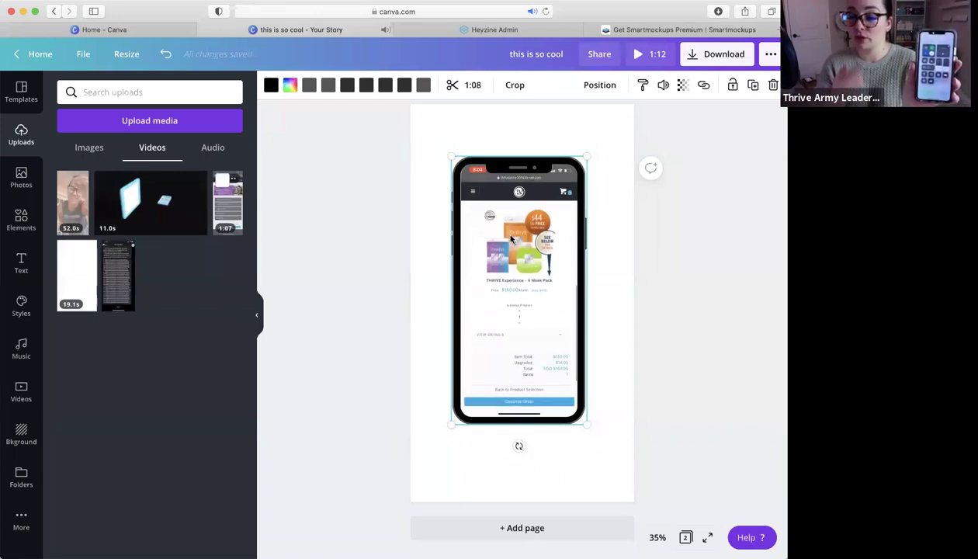
# Pause and remove the checkout video, then fill the phone frame with the 52-second clip
pyautogui.click(510, 238)
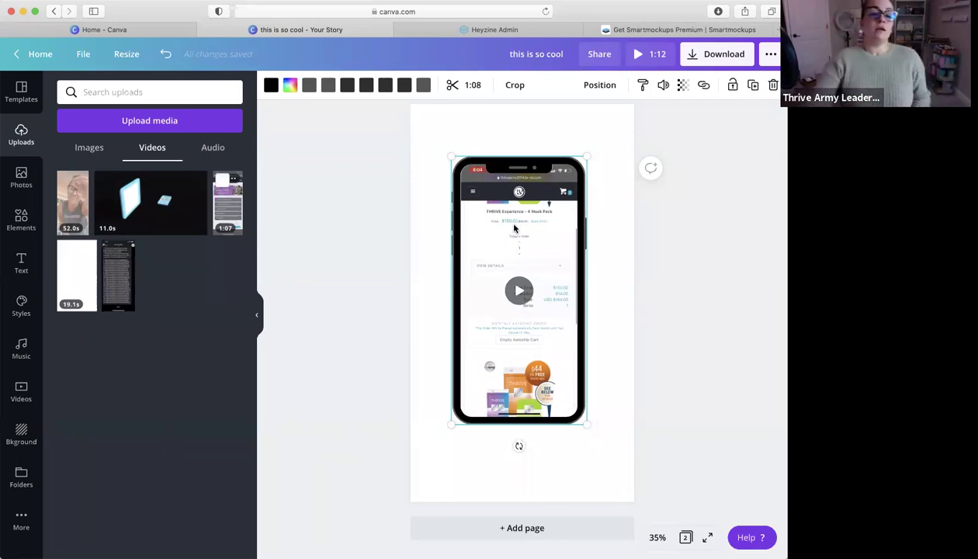
pyautogui.scroll(2, 567, 247)
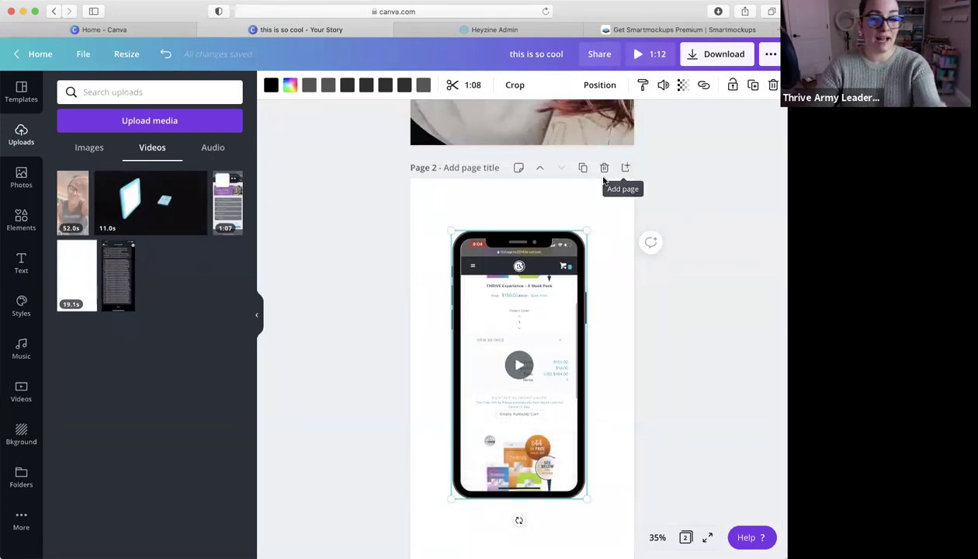
pyautogui.scroll(-2, 622, 155)
pyautogui.scroll(3, 520, 347)
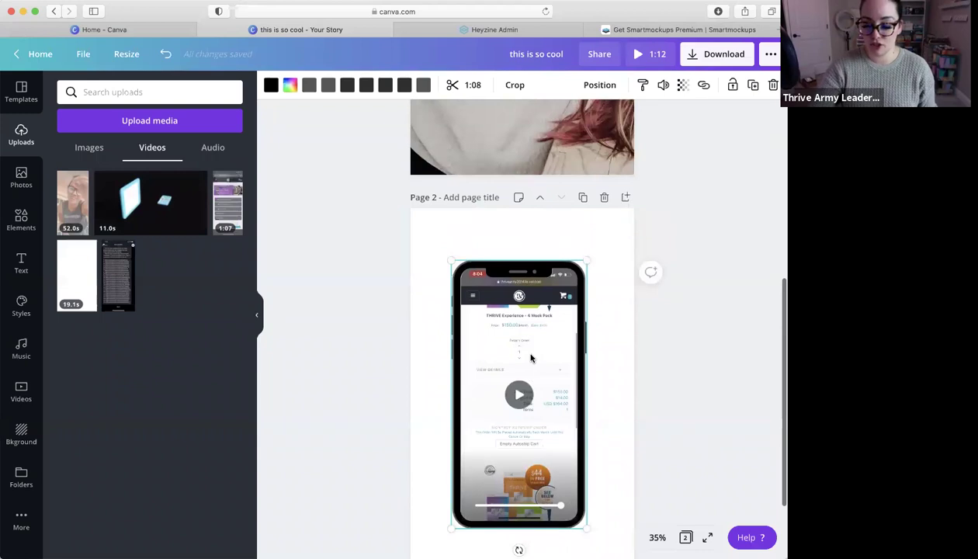
pyautogui.press('Delete')
pyautogui.moveTo(73, 202); pyautogui.dragTo(465, 303)
# Pause the selfie clip, then delete both the clip and the phone frame from page 2
pyautogui.scroll(-2, 528, 356)
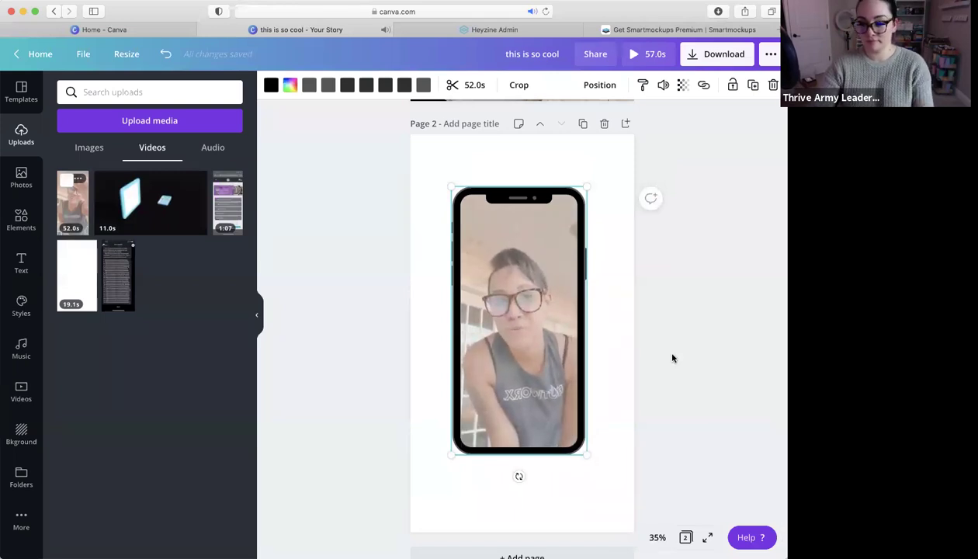
pyautogui.scroll(-1, 674, 358)
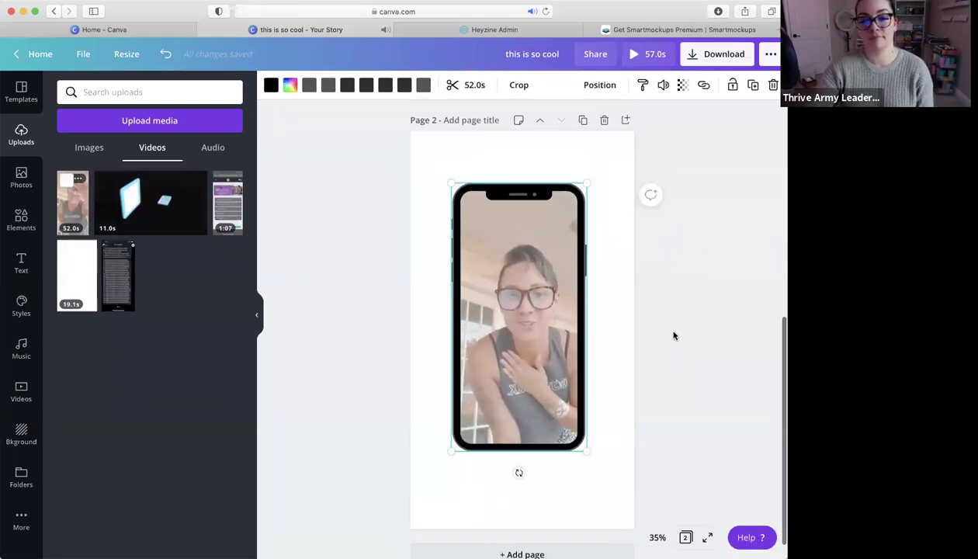
pyautogui.click(525, 322)
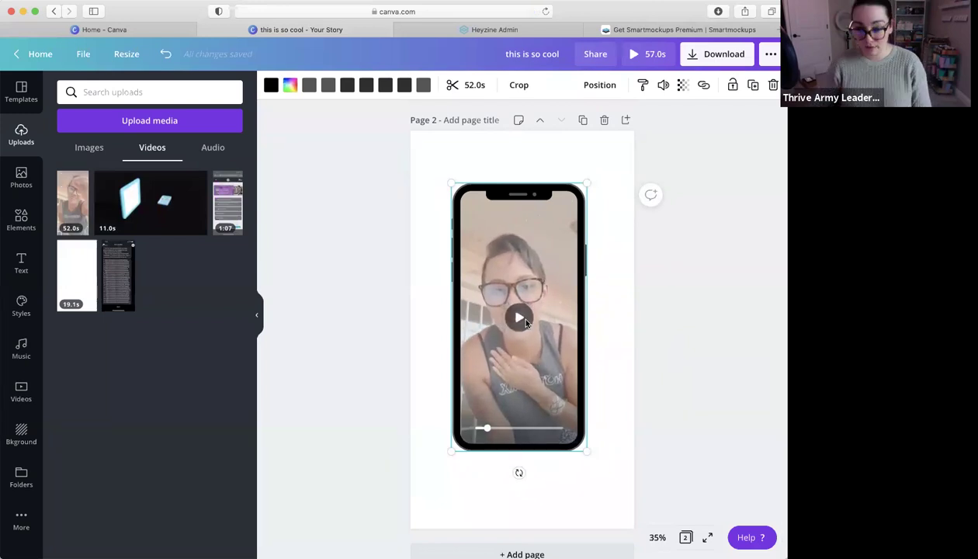
pyautogui.scroll(-2, 520, 319)
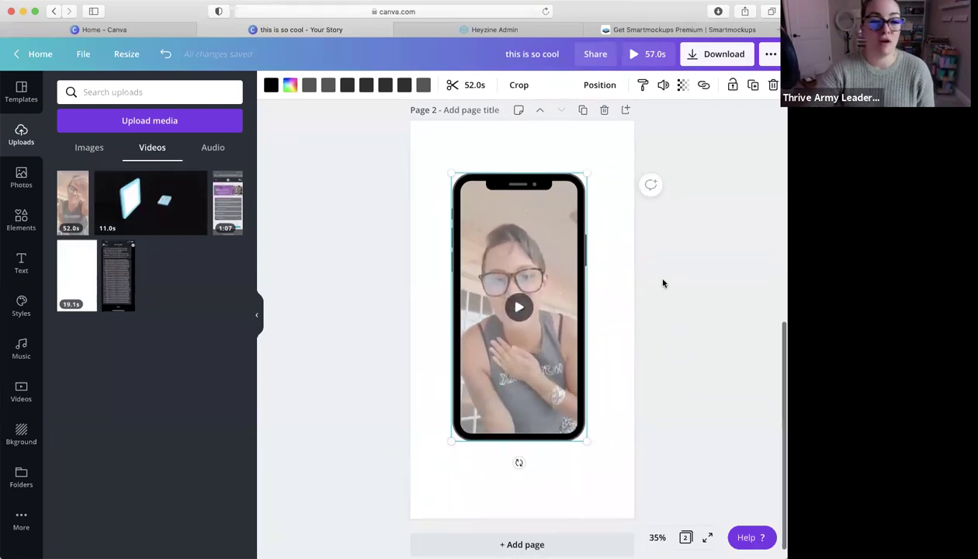
pyautogui.press('Delete')
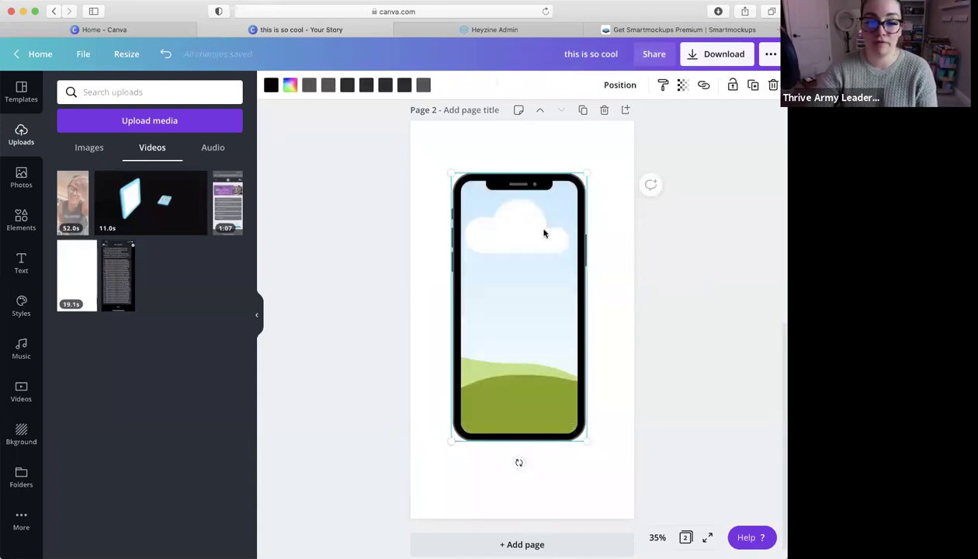
pyautogui.press('Delete')
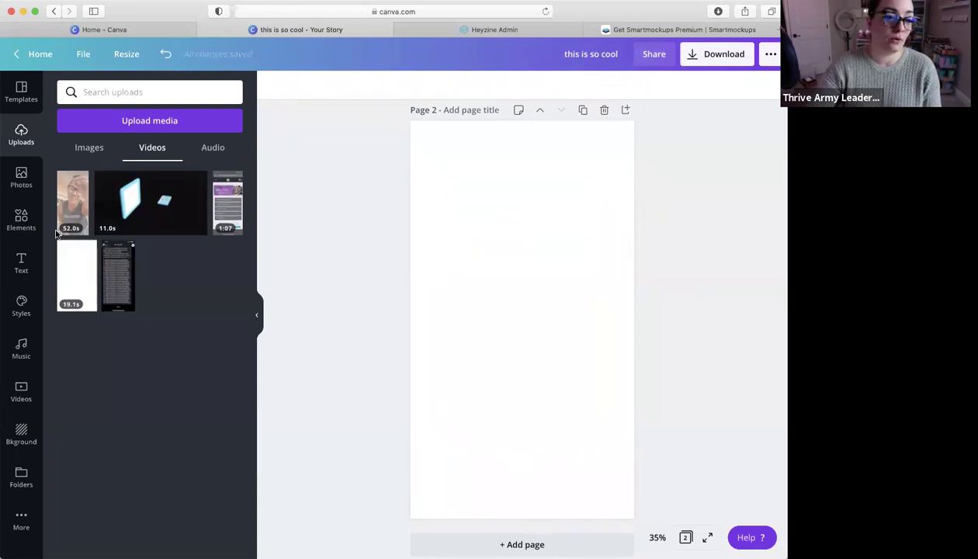
pyautogui.click(21, 220)
# Search Elements for 'computer' and browse the results for a monitor graphic
pyautogui.click(135, 87)
pyautogui.doubleClick(135, 87)
pyautogui.write('comp')
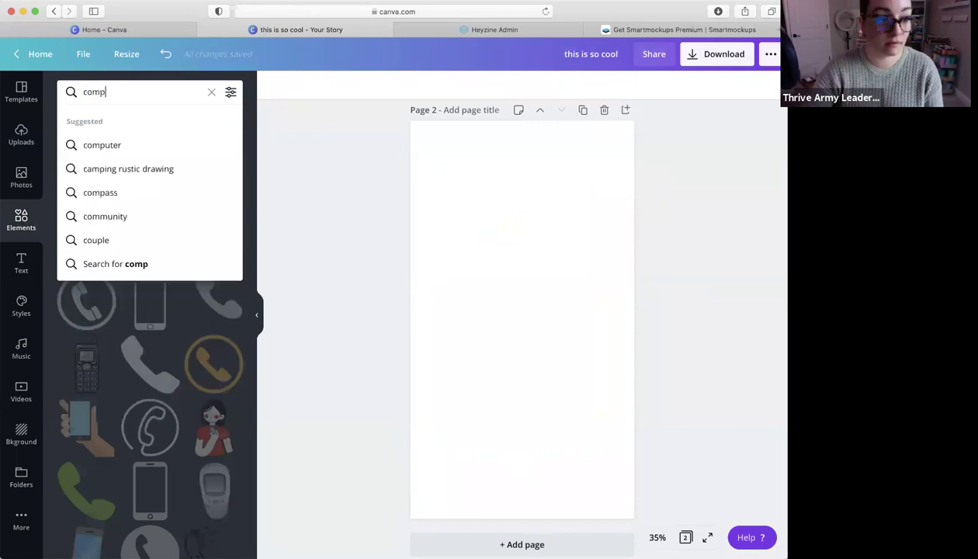
pyautogui.write('uter')
pyautogui.press('Return')
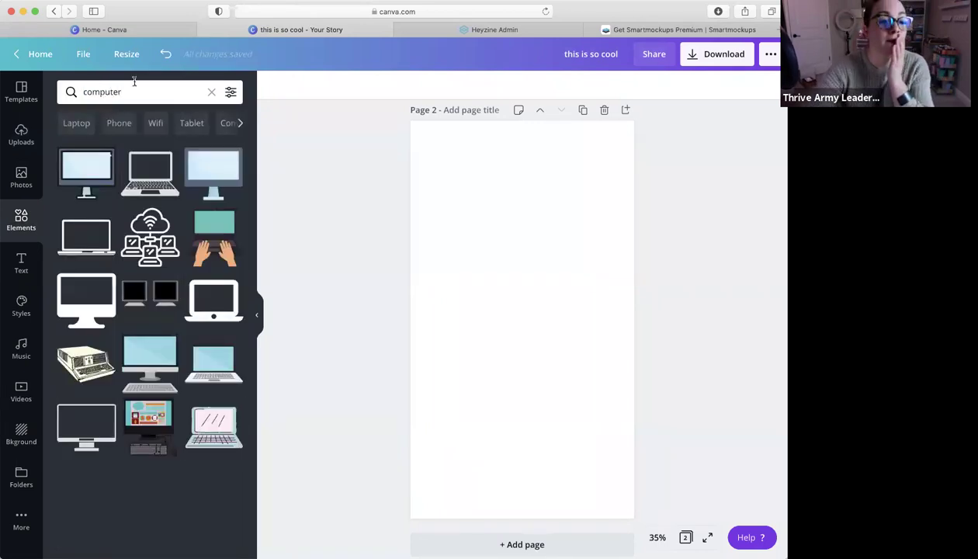
pyautogui.scroll(-10, 152, 331)
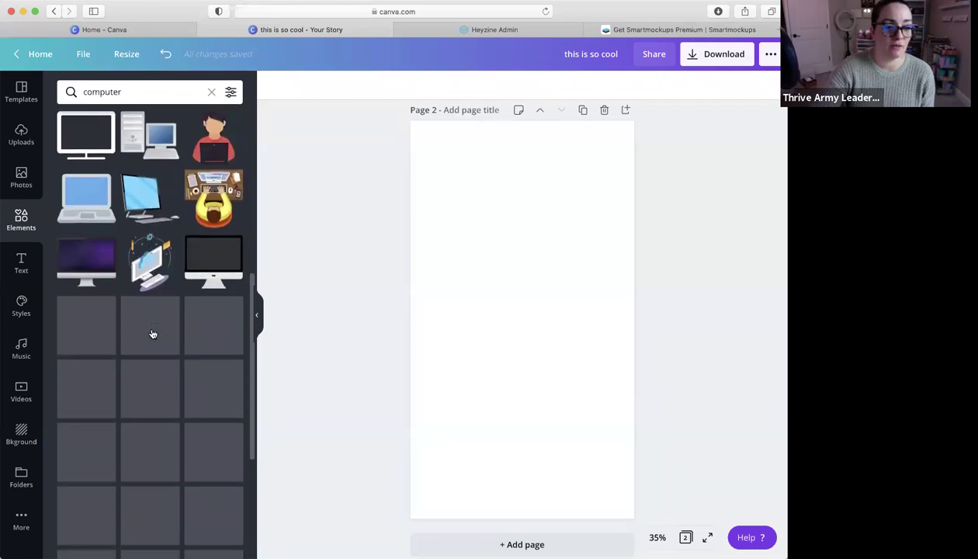
pyautogui.scroll(-10, 152, 333)
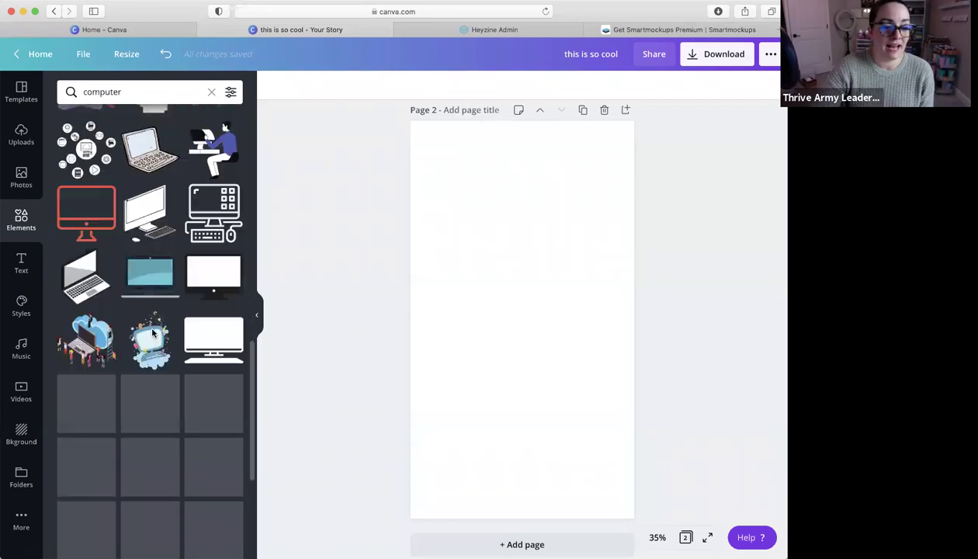
pyautogui.scroll(-10, 152, 332)
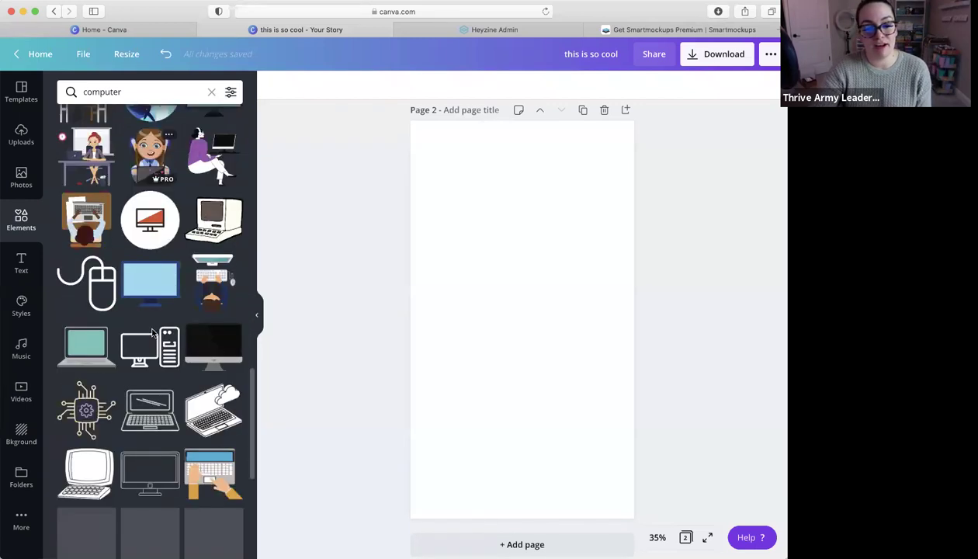
pyautogui.scroll(-2, 163, 321)
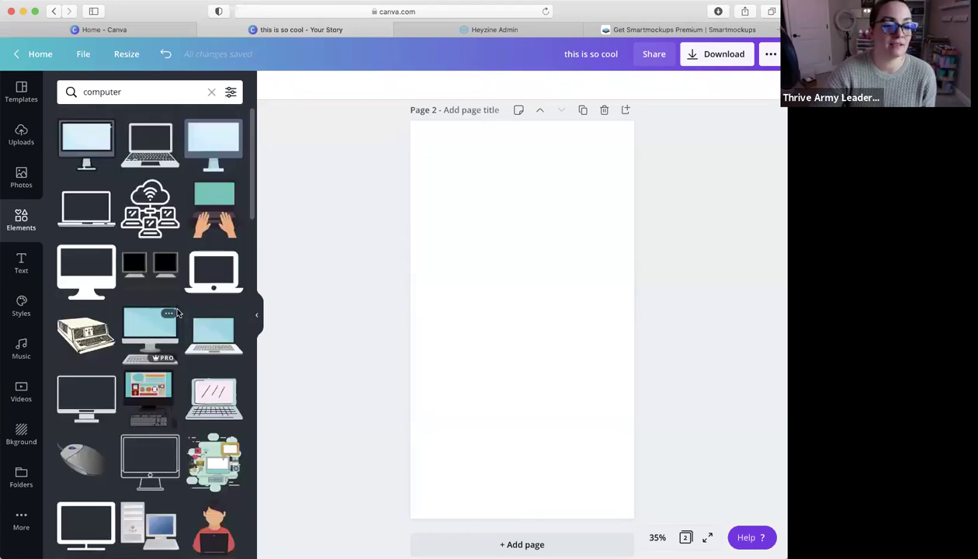
pyautogui.scroll(-2, 176, 308)
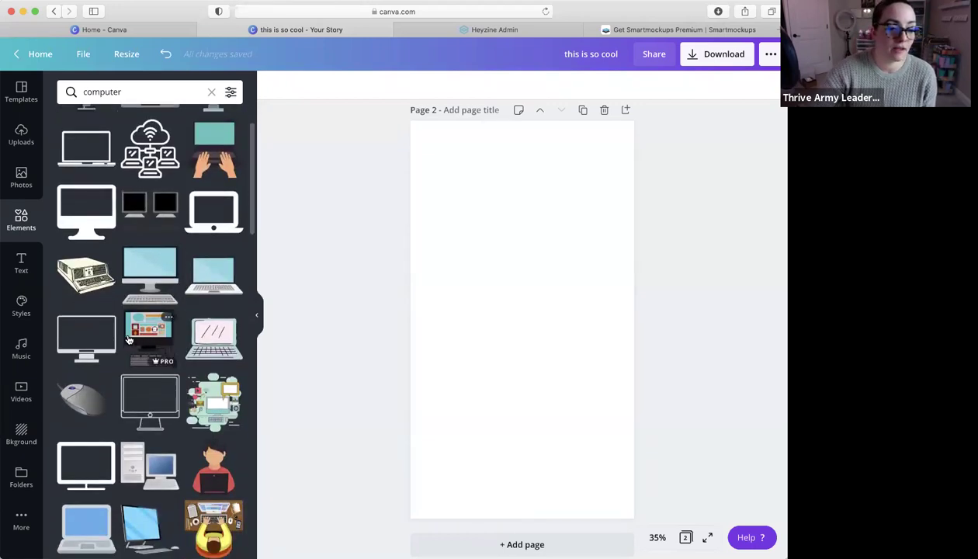
pyautogui.scroll(-1, 101, 338)
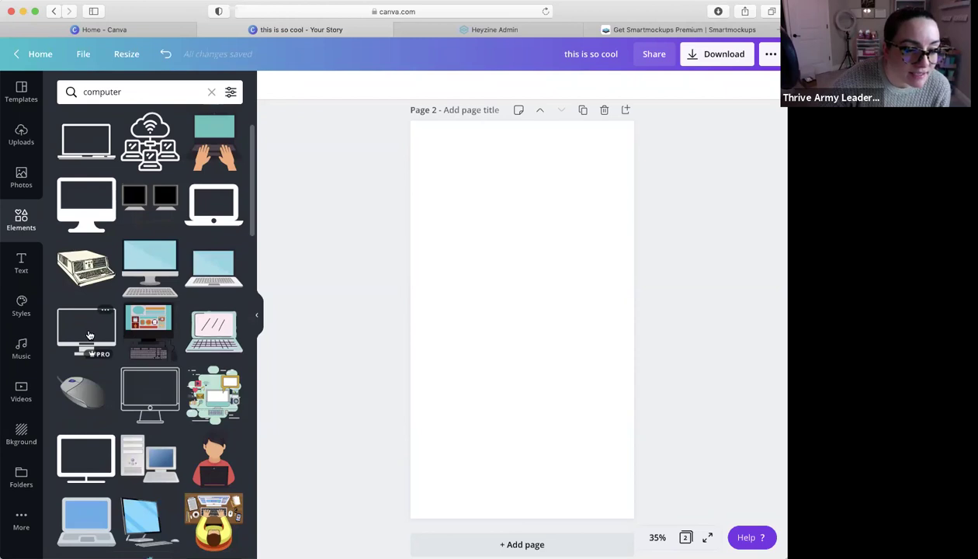
# Add the black monitor graphic to page 2 and enlarge it from both corners
pyautogui.click(89, 336)
pyautogui.moveTo(478, 283); pyautogui.dragTo(428, 227)
pyautogui.moveTo(568, 355); pyautogui.dragTo(608, 425)
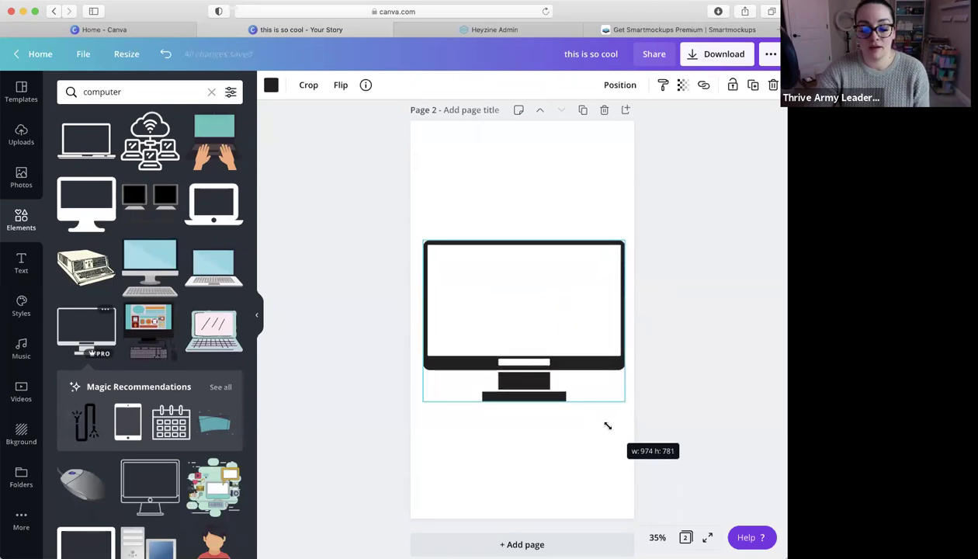
pyautogui.click(545, 216)
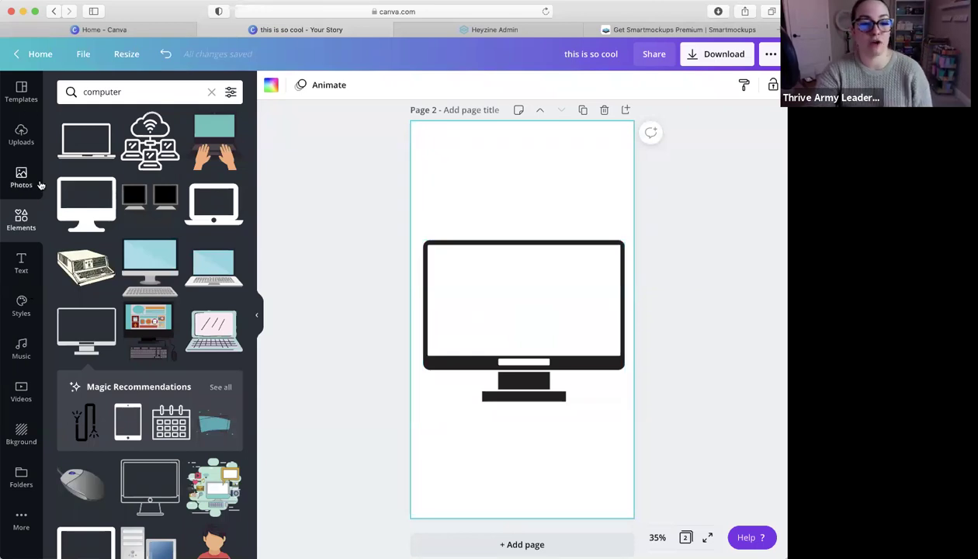
# Clear the computer search and delete an accidentally added landscape frame, leaving the monitor screen empty
pyautogui.click(212, 92)
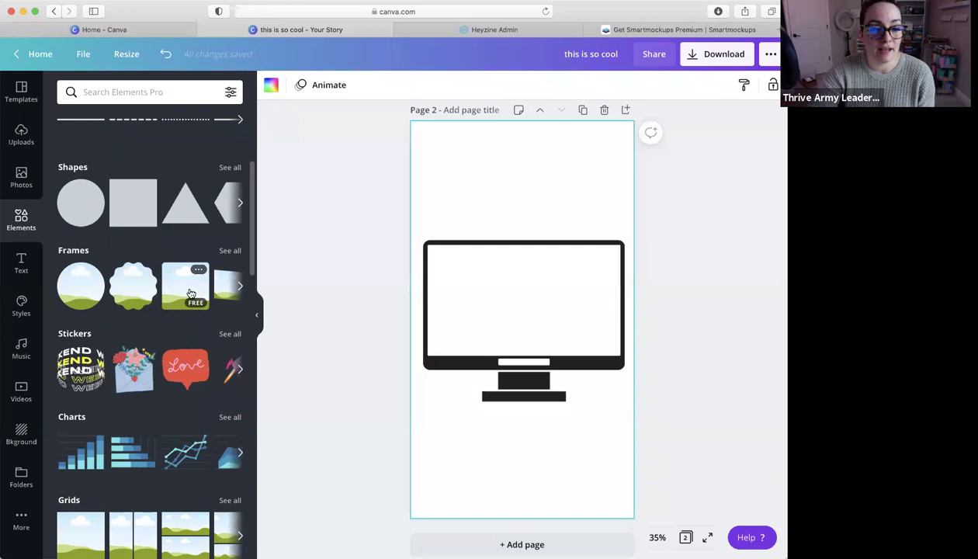
pyautogui.click(185, 286)
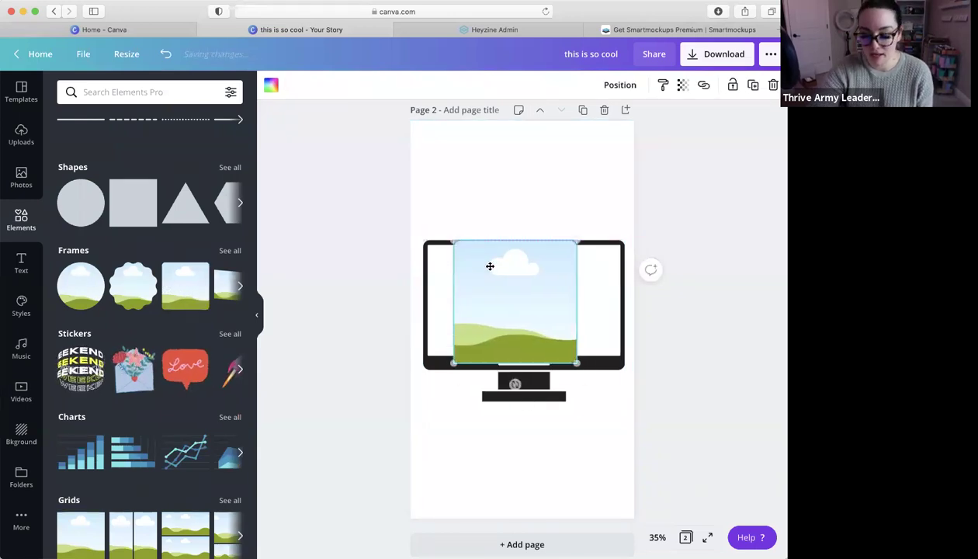
pyautogui.press('Delete')
pyautogui.scroll(-1, 349, 280)
# Search Elements for 'frame' and add a landscape frame to the page
pyautogui.click(117, 92)
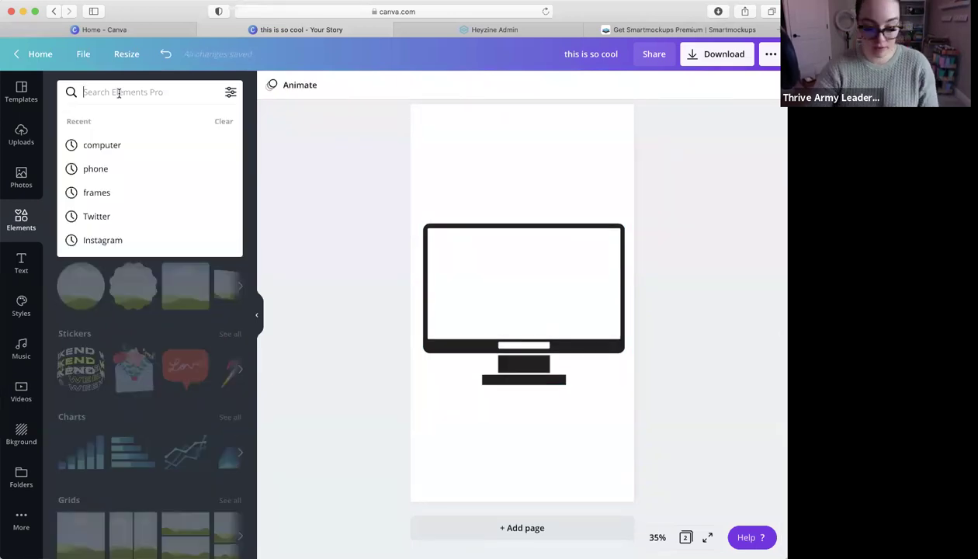
pyautogui.write('fram')
pyautogui.write('e')
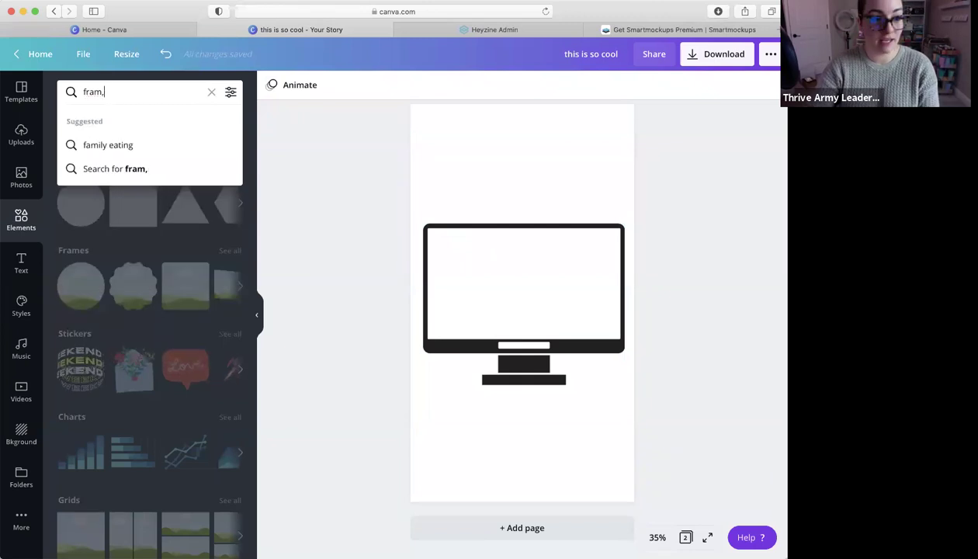
pyautogui.press('Return')
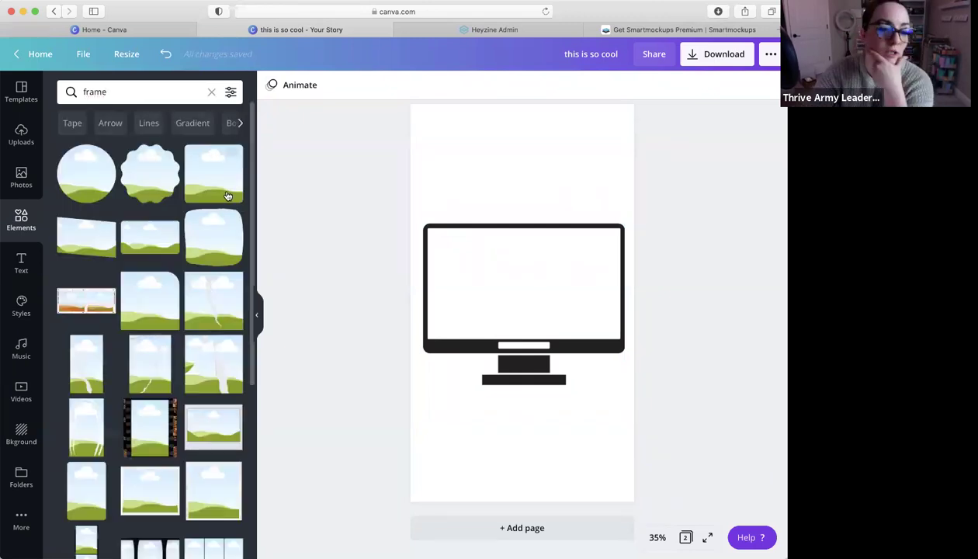
pyautogui.click(153, 241)
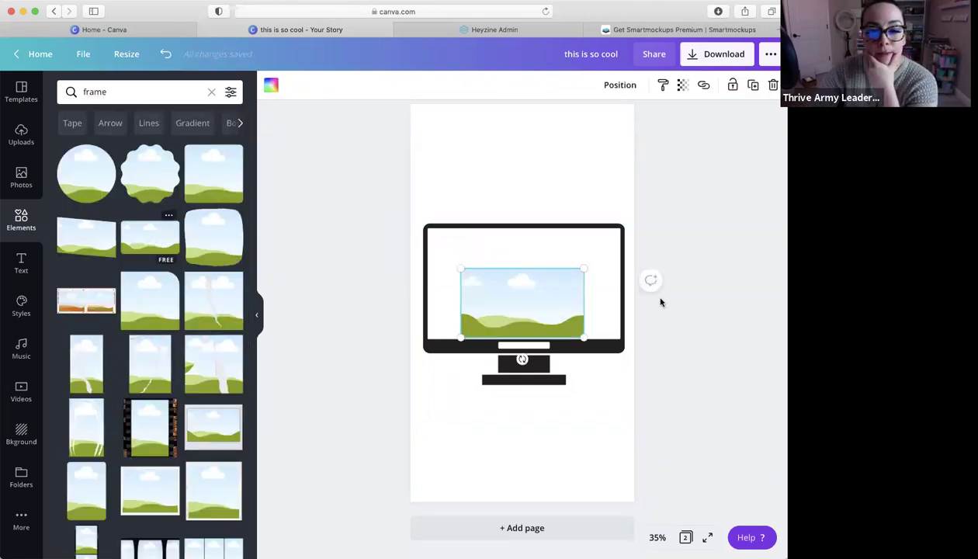
# Resize the frame to 915 × 515 to fill the monitor screen and drop the first uploaded video in
pyautogui.moveTo(530, 285); pyautogui.dragTo(531, 278)
pyautogui.moveTo(461, 247); pyautogui.dragTo(439, 239)
pyautogui.moveTo(585, 317)
pyautogui.mouseDown()
pyautogui.moveTo(622, 337)
pyautogui.moveTo(575, 303)
pyautogui.mouseUp()
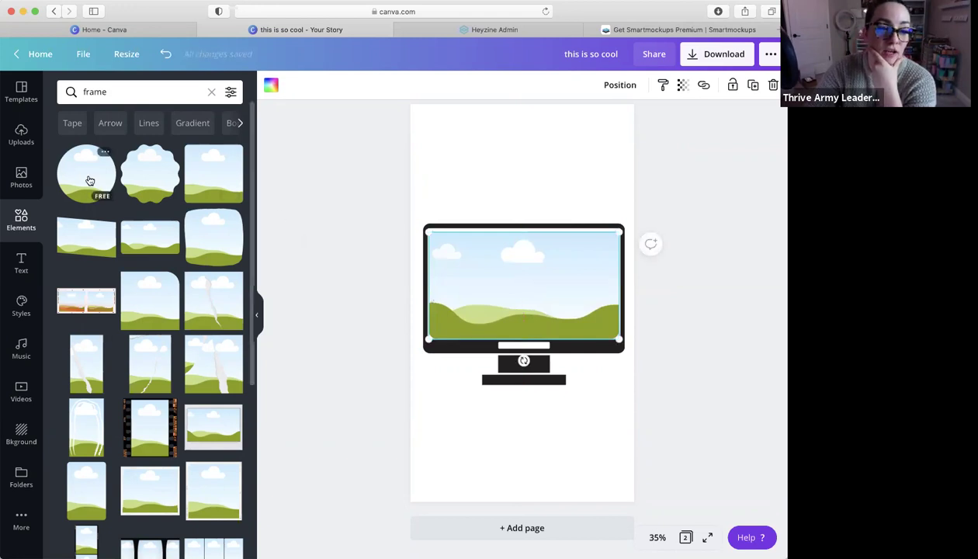
pyautogui.click(21, 136)
pyautogui.moveTo(84, 209); pyautogui.dragTo(500, 255)
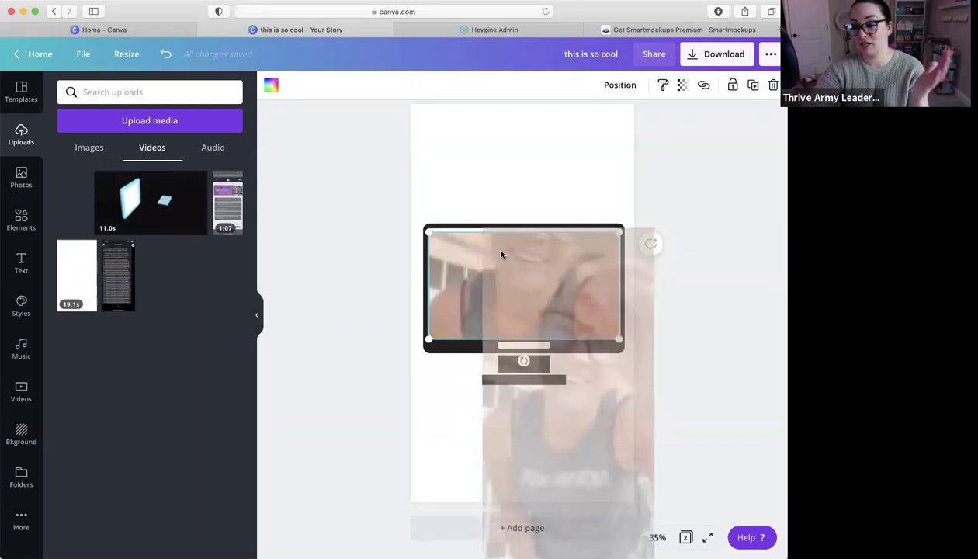
# Place the uploaded video in the monitor frame and adjust its crop position
pyautogui.moveTo(501, 255); pyautogui.dragTo(500, 256)
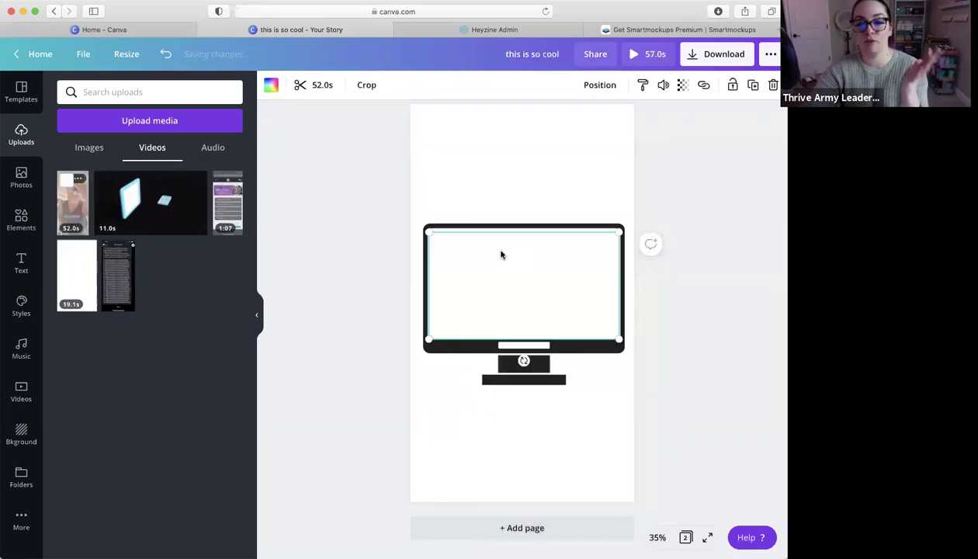
pyautogui.click(368, 86)
pyautogui.moveTo(572, 295); pyautogui.dragTo(563, 334)
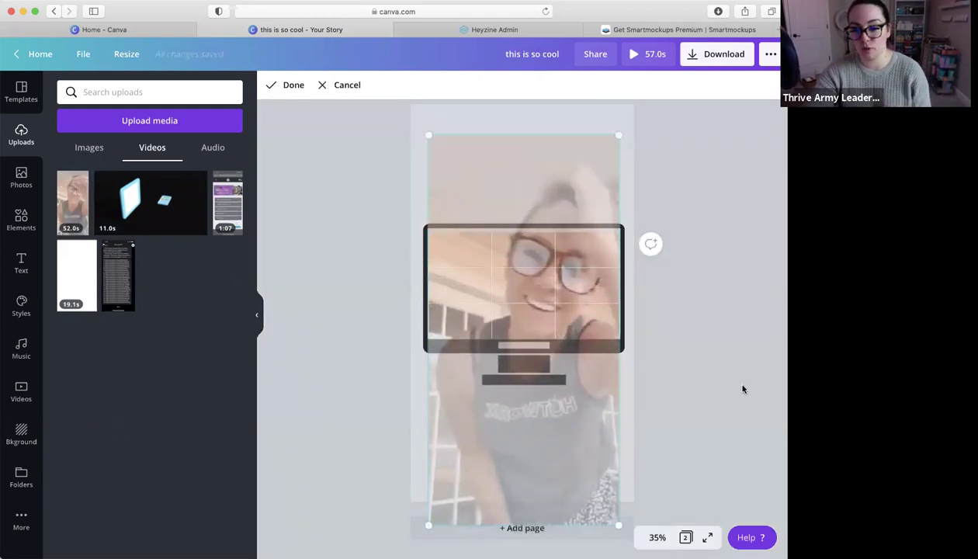
pyautogui.click(738, 385)
# Preview the video, then delete both the video and the monitor mockup
pyautogui.click(533, 302)
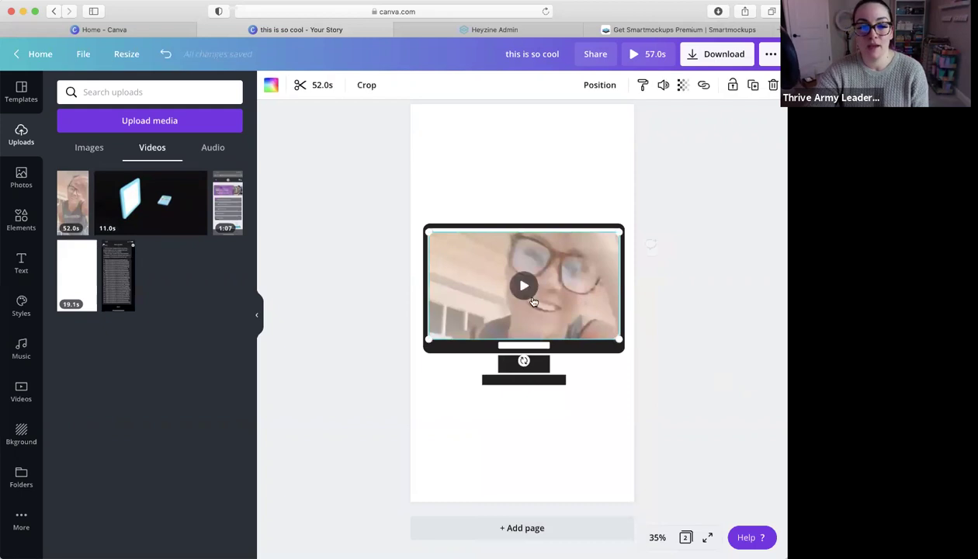
pyautogui.click(525, 287)
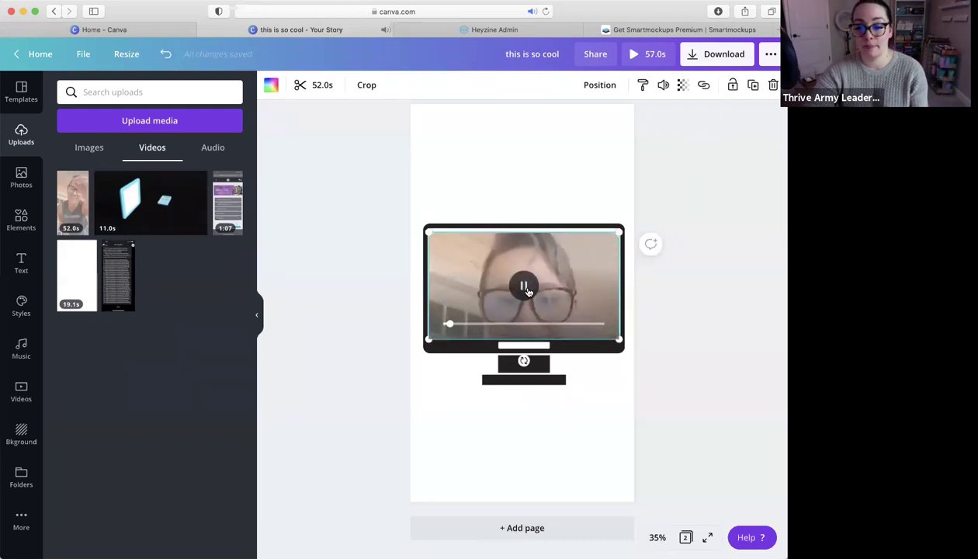
pyautogui.click(526, 287)
pyautogui.press('Delete')
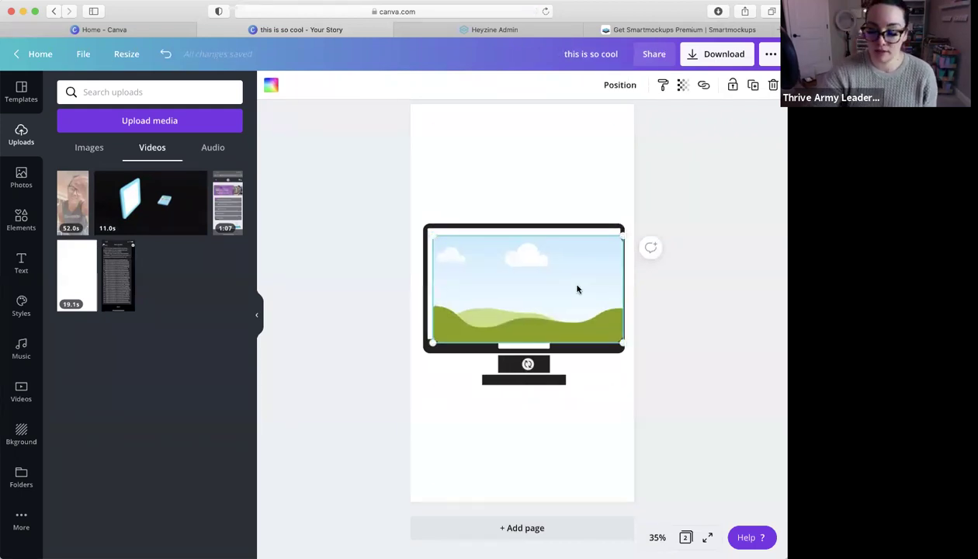
pyautogui.press('Delete')
pyautogui.press('Delete')
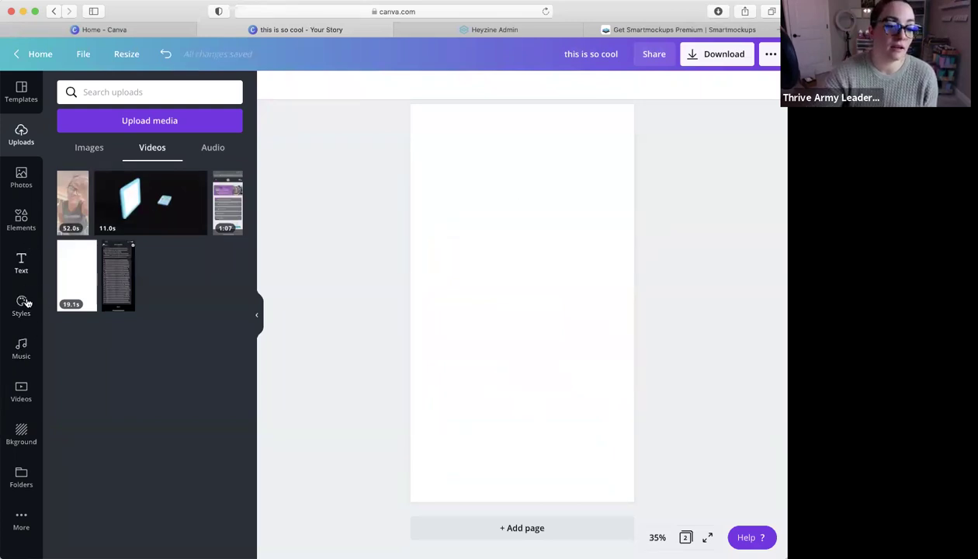
# Browse through the music library
pyautogui.click(23, 350)
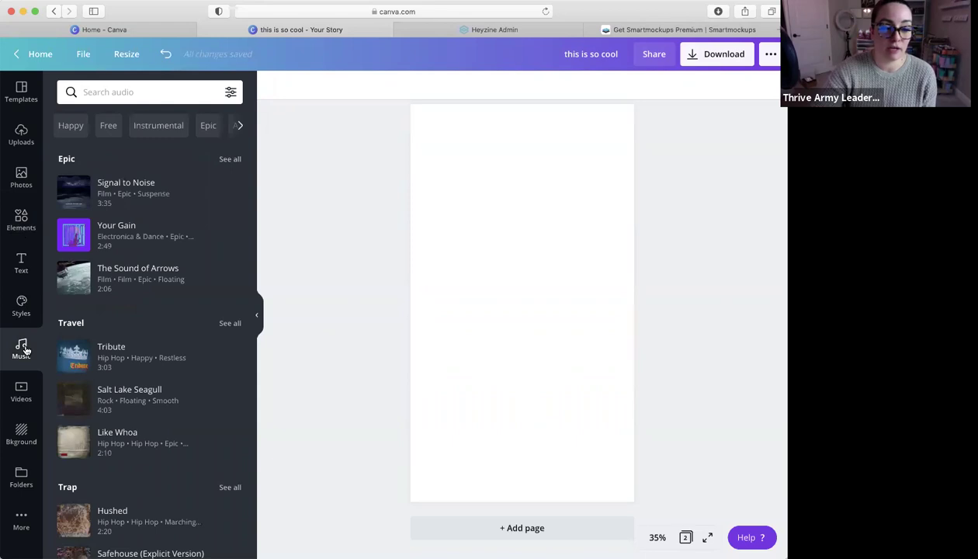
pyautogui.scroll(-3, 183, 282)
pyautogui.scroll(3, 185, 284)
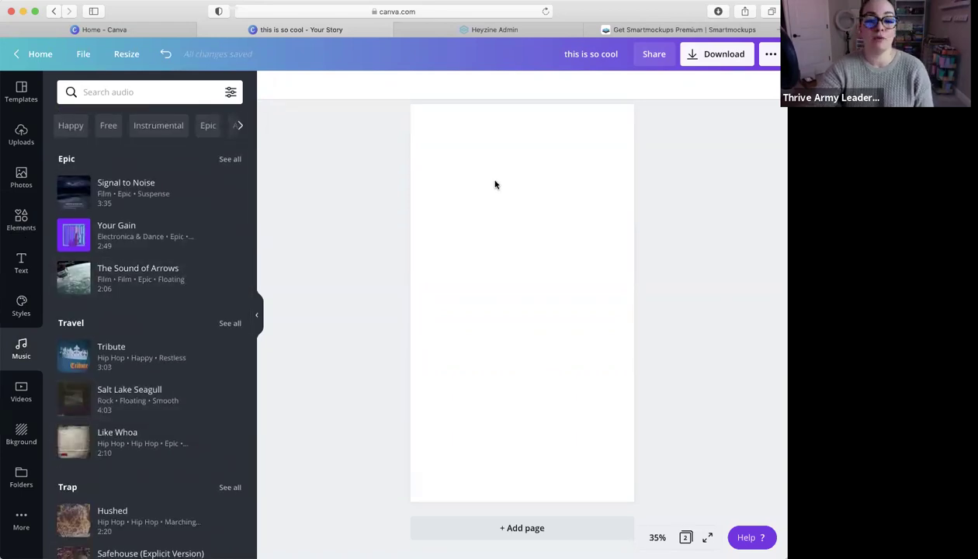
pyautogui.scroll(-5, 494, 183)
pyautogui.scroll(5, 495, 184)
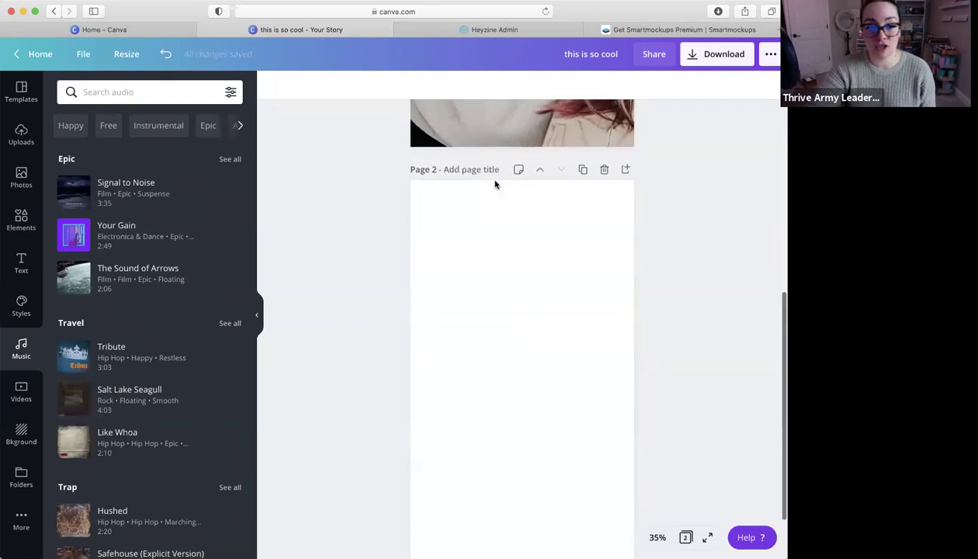
pyautogui.scroll(-2, 495, 184)
pyautogui.scroll(-3, 495, 185)
# Add an aerial beach stock video to page 2, rotate it upright and stretch it edge to edge
pyautogui.click(494, 186)
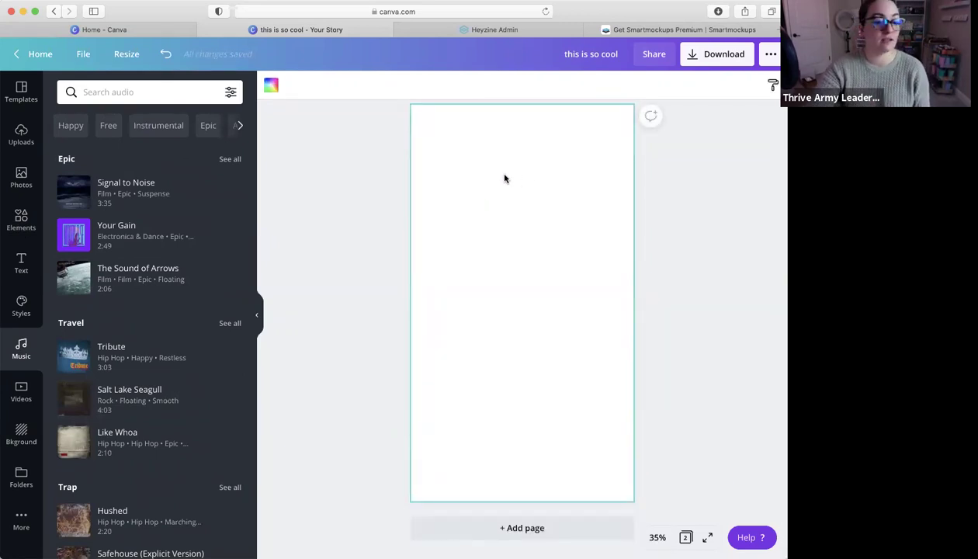
pyautogui.click(24, 394)
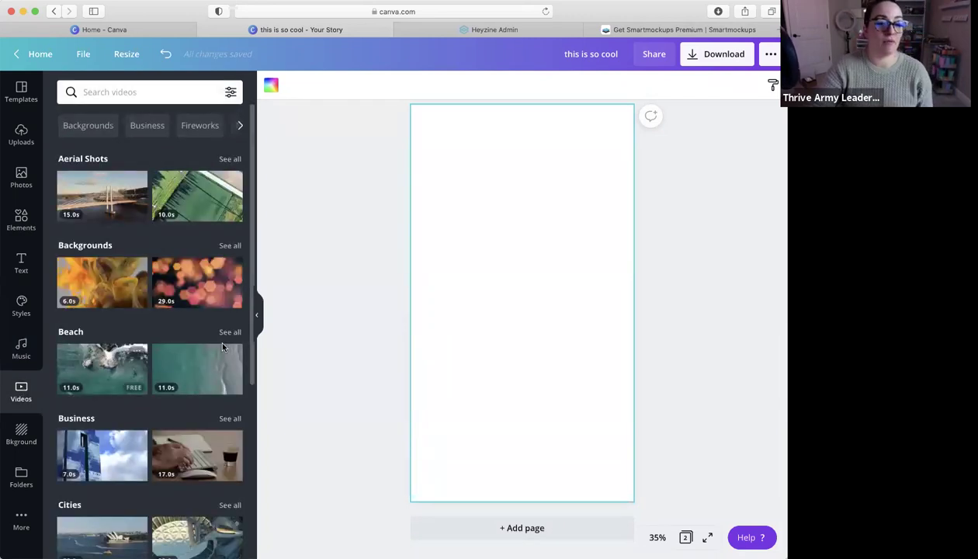
pyautogui.scroll(-3, 191, 408)
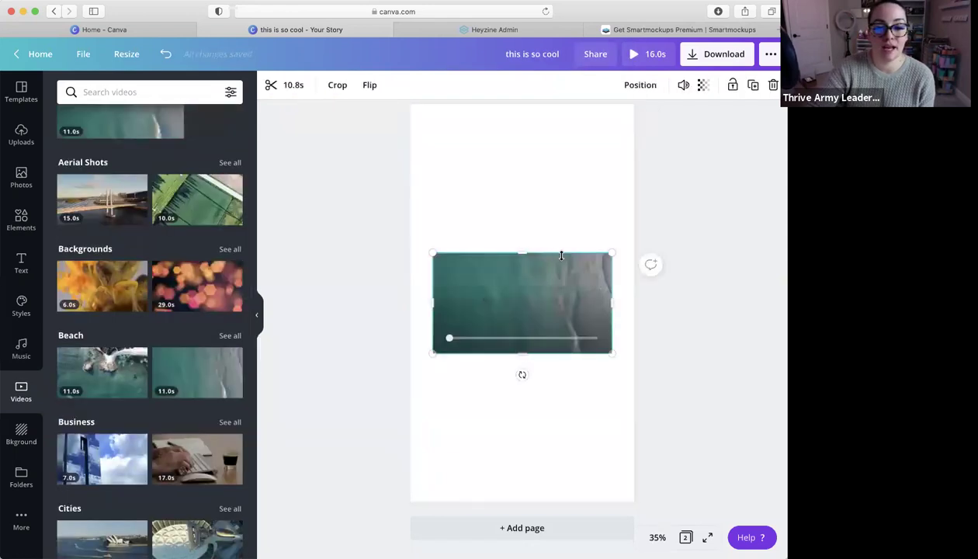
pyautogui.moveTo(504, 384); pyautogui.dragTo(455, 303)
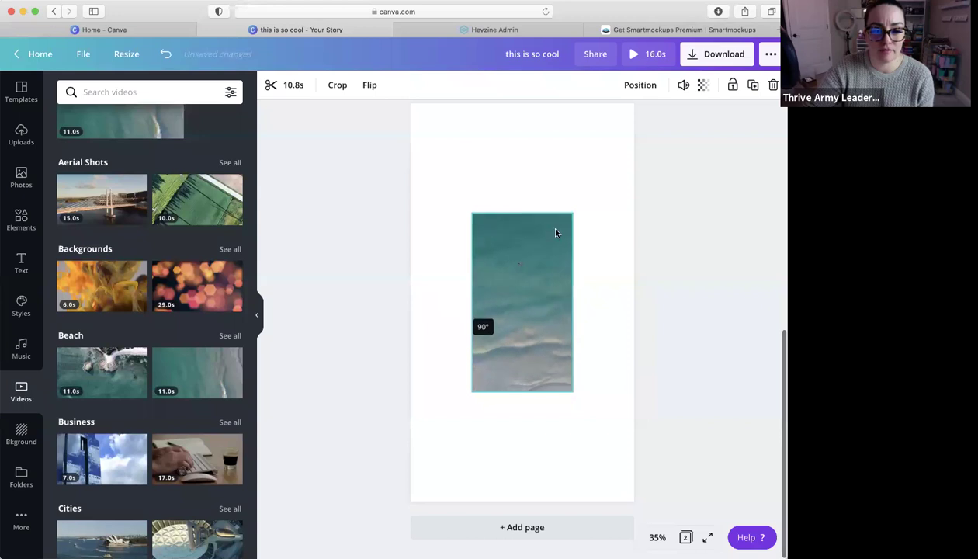
pyautogui.moveTo(522, 213); pyautogui.dragTo(520, 106)
pyautogui.moveTo(441, 250); pyautogui.dragTo(413, 248)
pyautogui.moveTo(611, 248); pyautogui.dragTo(636, 252)
pyautogui.moveTo(521, 396); pyautogui.dragTo(524, 497)
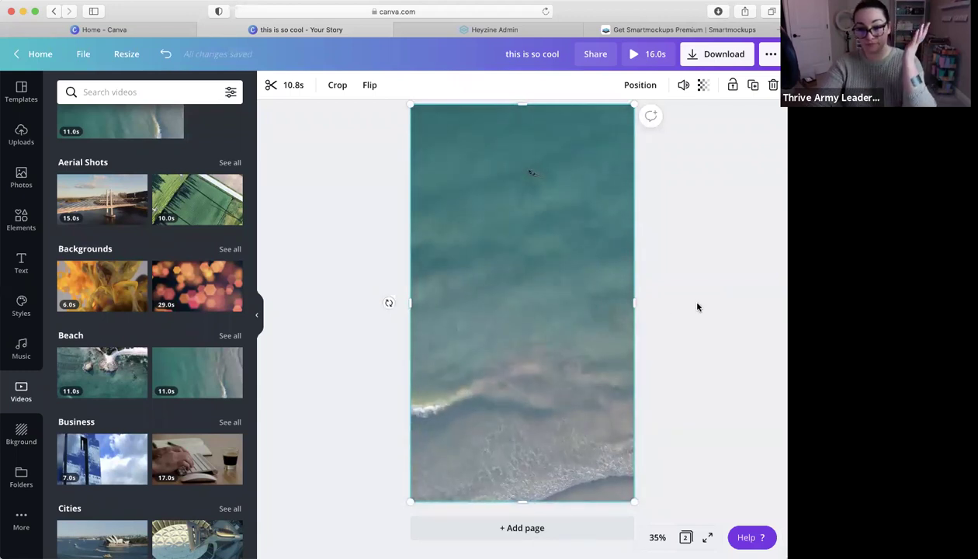
# Add the XOXO text combination from Recently used and colour it light cyan
pyautogui.click(21, 264)
pyautogui.click(200, 310)
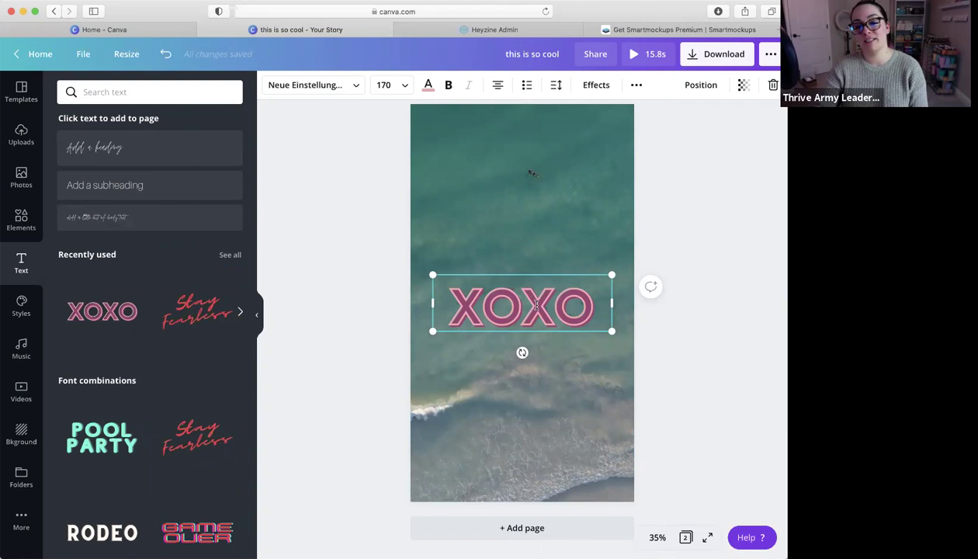
pyautogui.click(428, 85)
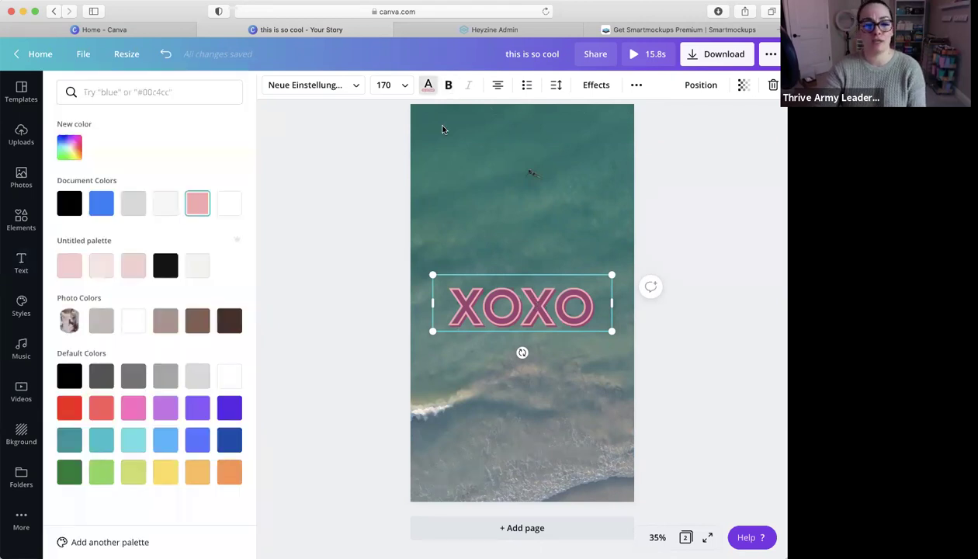
pyautogui.click(133, 443)
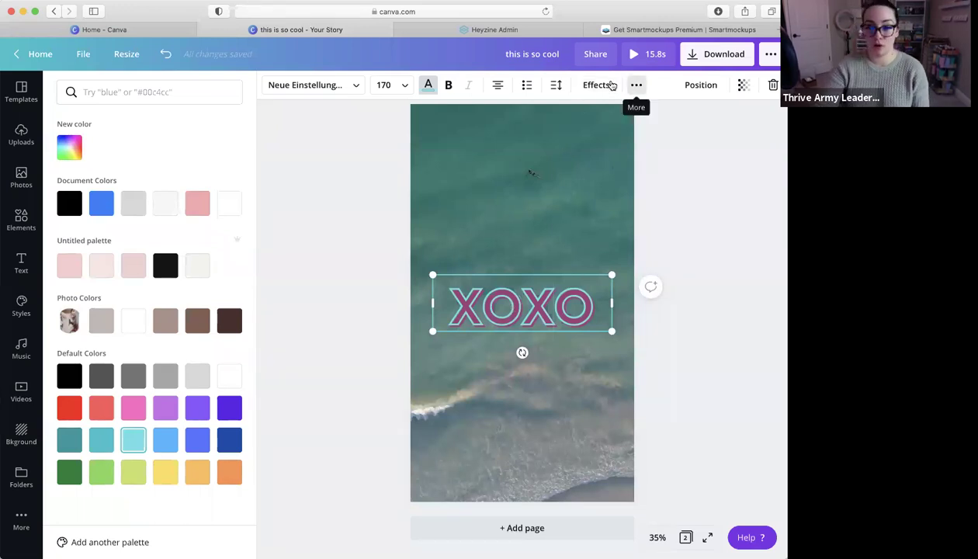
pyautogui.click(596, 85)
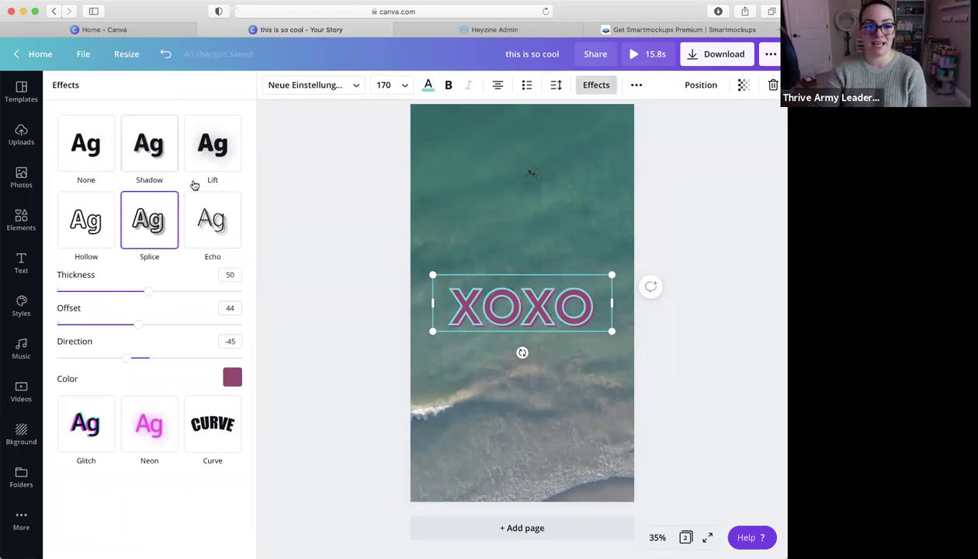
# Try the Lift and Shadow effects, then apply Neon with intensity lowered to 46
pyautogui.click(207, 157)
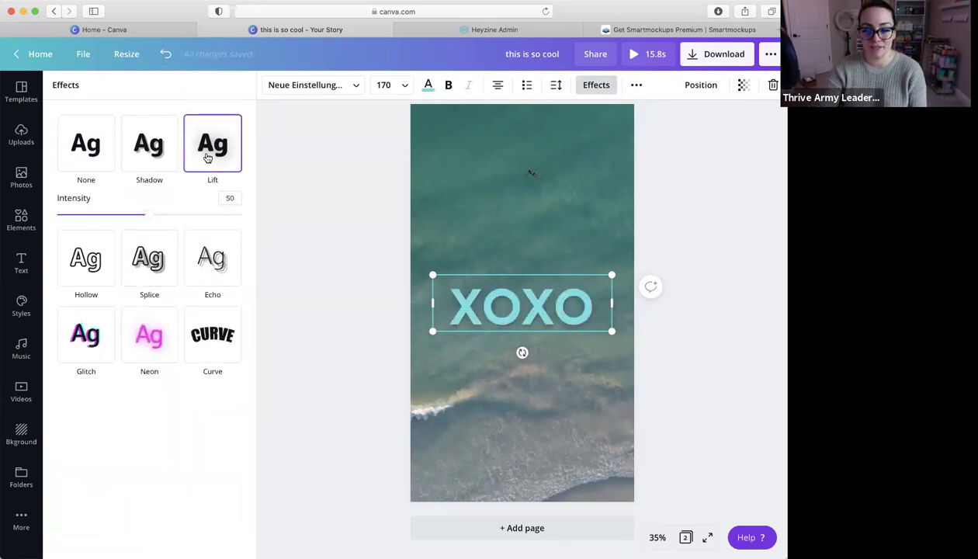
pyautogui.click(158, 138)
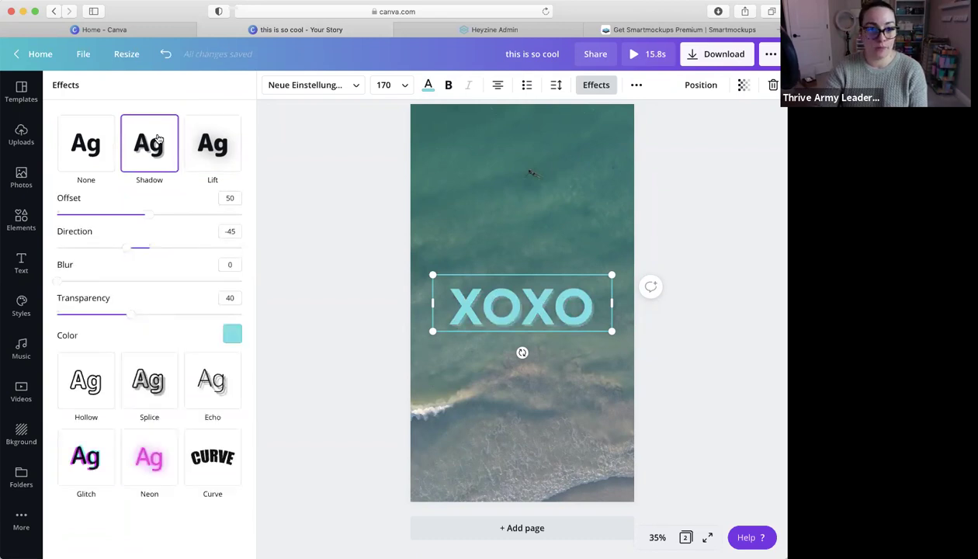
pyautogui.click(151, 458)
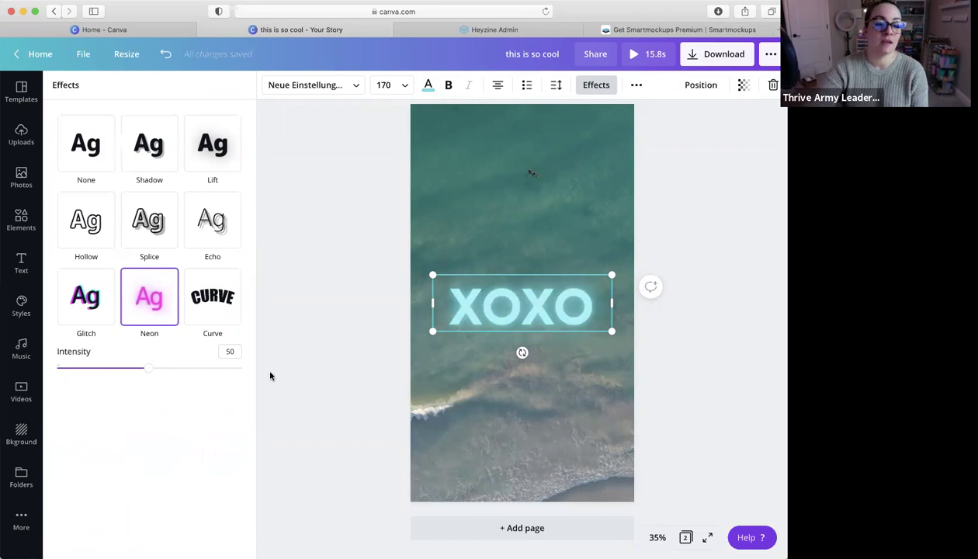
pyautogui.moveTo(151, 369)
pyautogui.mouseDown()
pyautogui.moveTo(92, 371)
pyautogui.moveTo(181, 374)
pyautogui.moveTo(140, 374)
pyautogui.mouseUp()
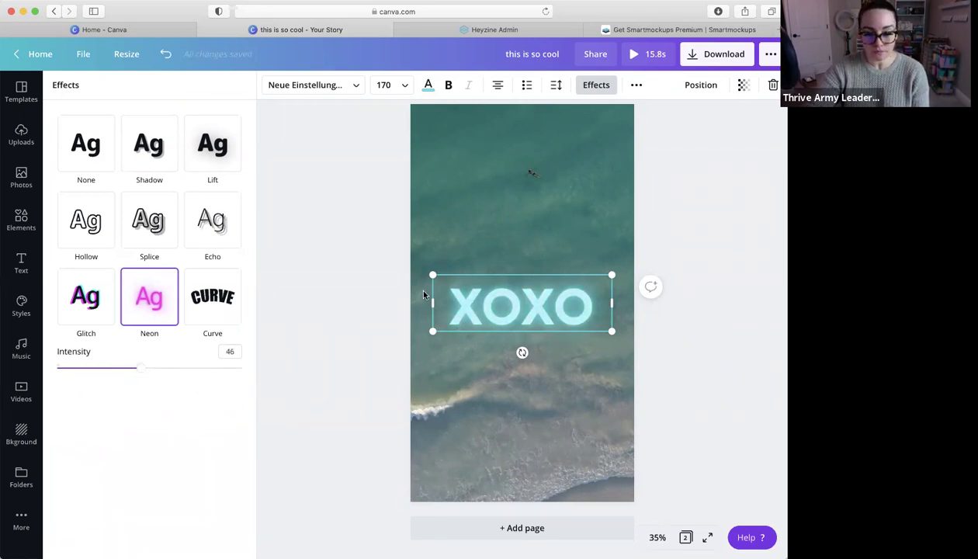
# Change the heading text to 'CABO' and move it near the top of the page
pyautogui.doubleClick(525, 302)
pyautogui.write('CABO')
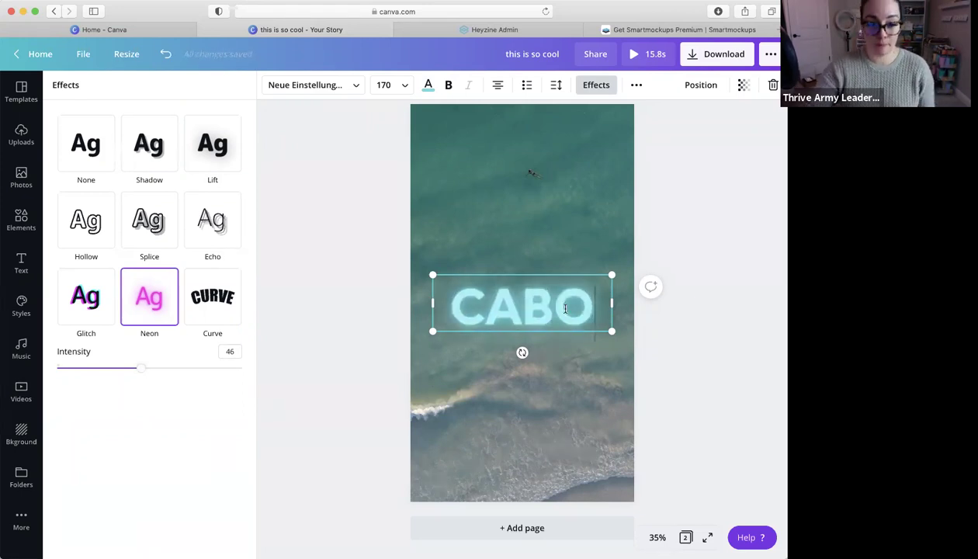
pyautogui.click(552, 334)
pyautogui.moveTo(554, 315); pyautogui.dragTo(553, 184)
pyautogui.click(549, 306)
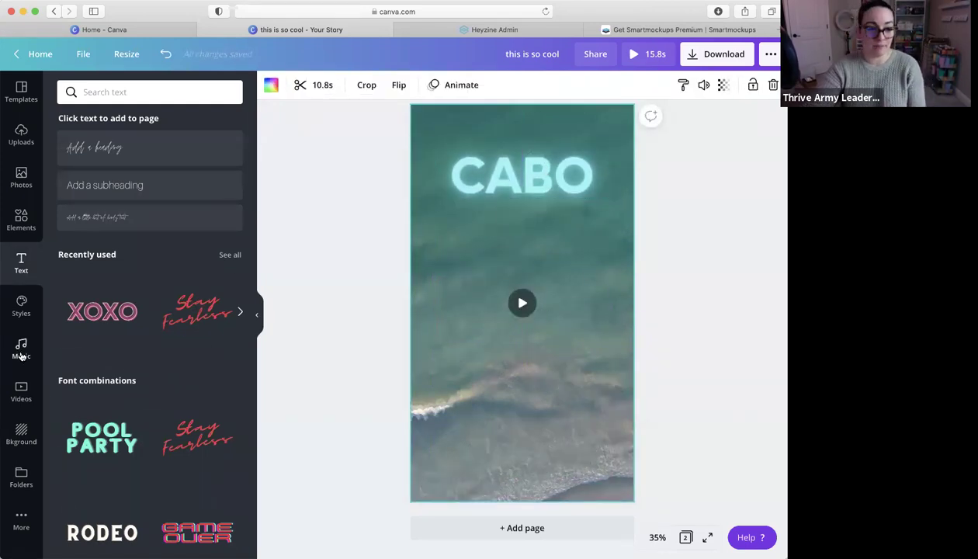
# Add the 'Your Gain' track from the music library, then delete it from the design
pyautogui.click(20, 350)
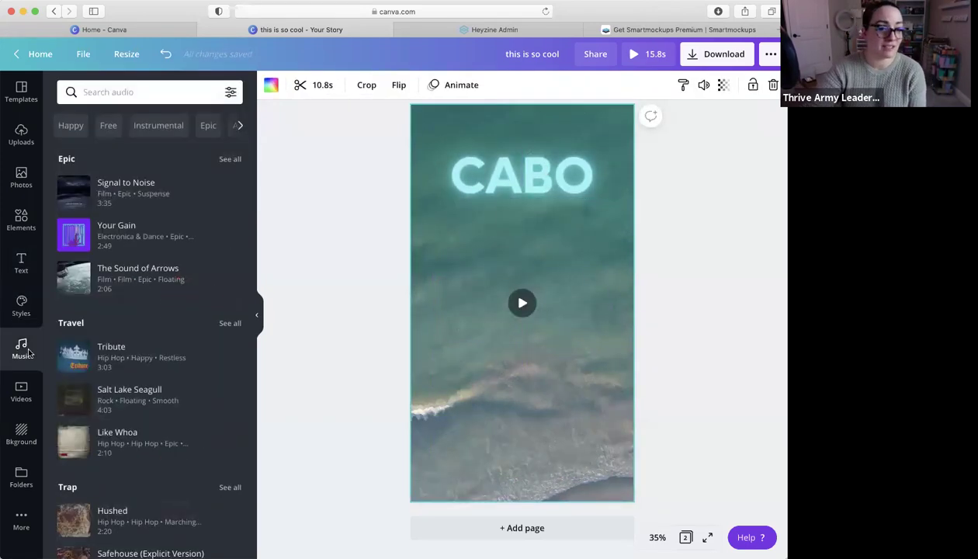
pyautogui.click(152, 234)
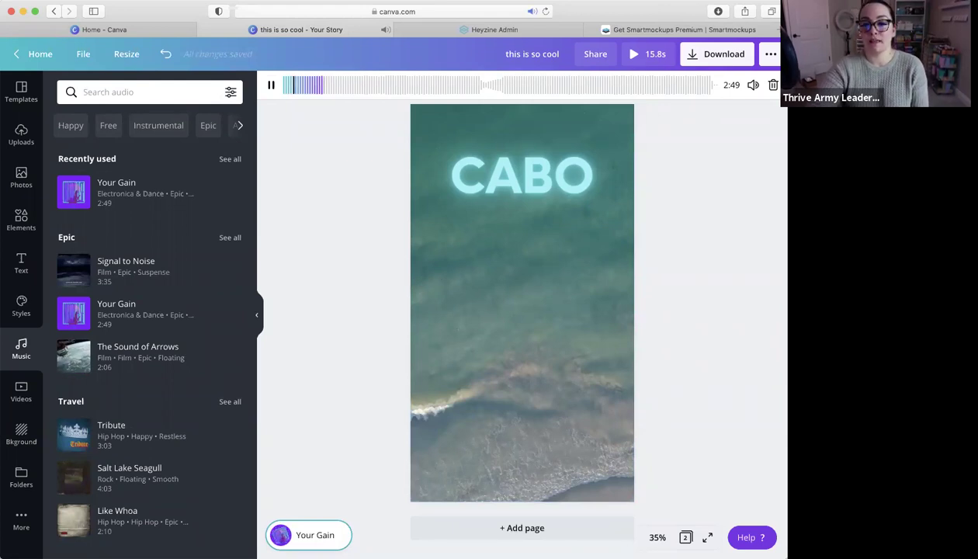
pyautogui.click(773, 85)
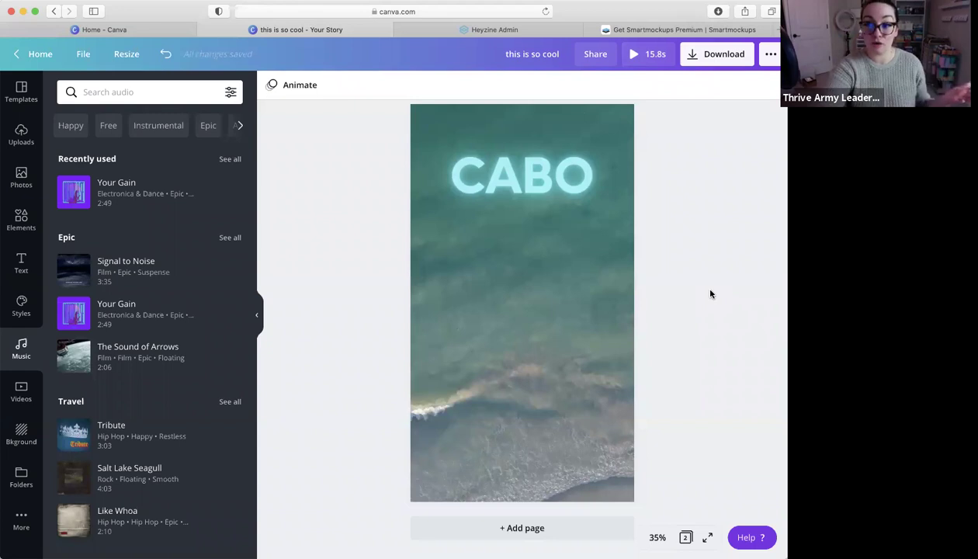
# Add two circle photo frames, one beneath the CABO title and one at the lower right
pyautogui.click(24, 130)
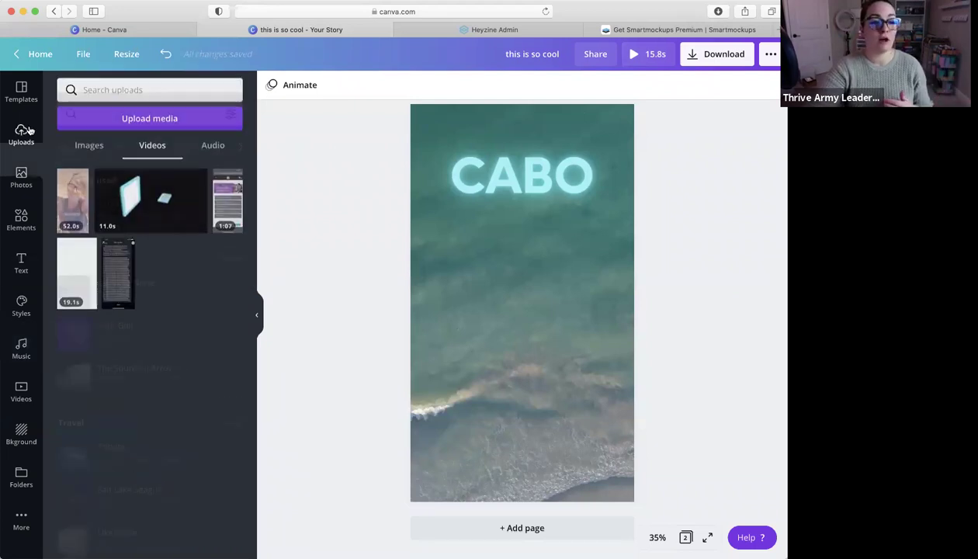
pyautogui.click(216, 150)
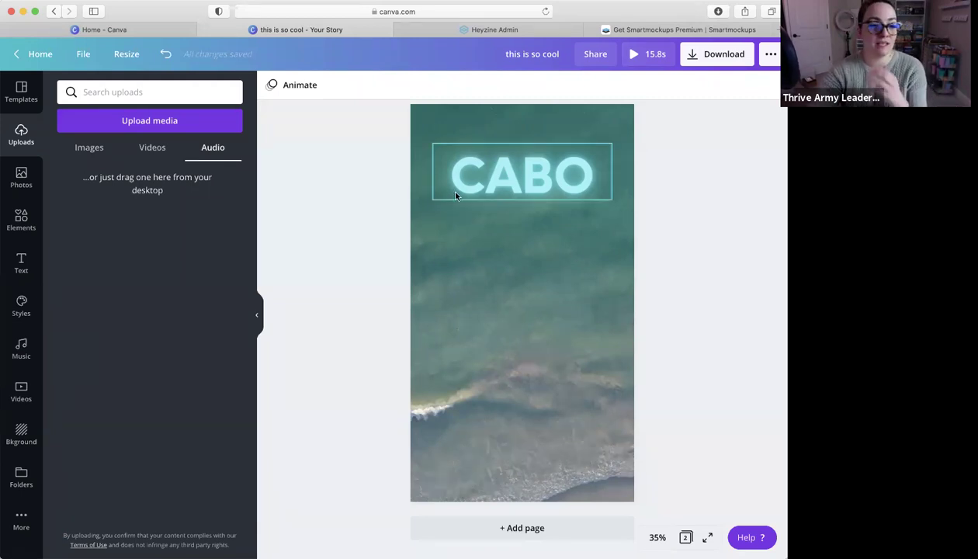
pyautogui.click(29, 221)
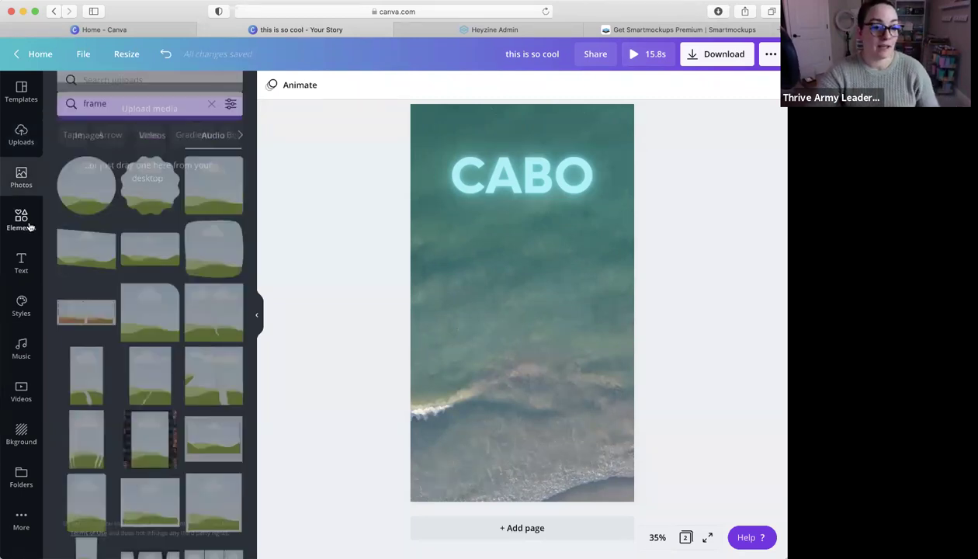
pyautogui.click(86, 173)
pyautogui.moveTo(540, 315); pyautogui.dragTo(507, 273)
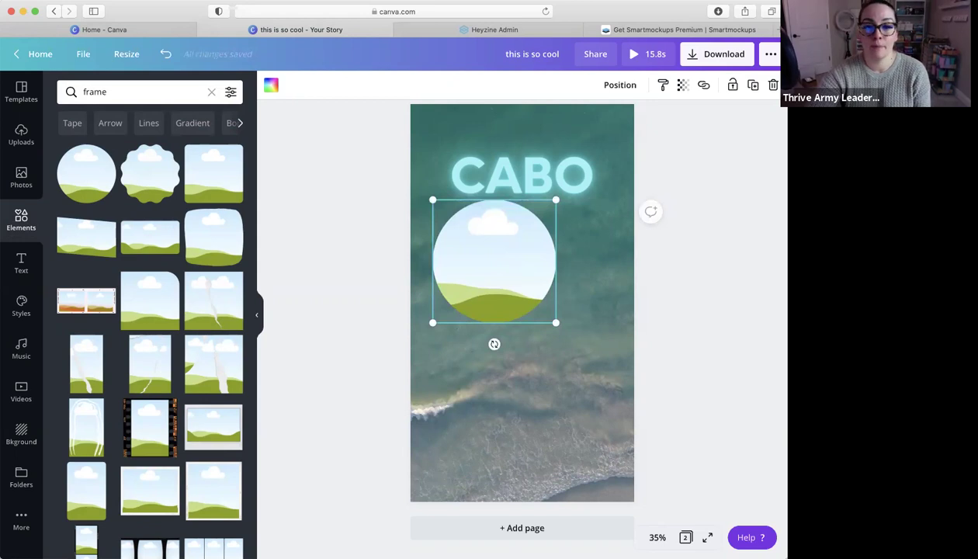
pyautogui.click(86, 177)
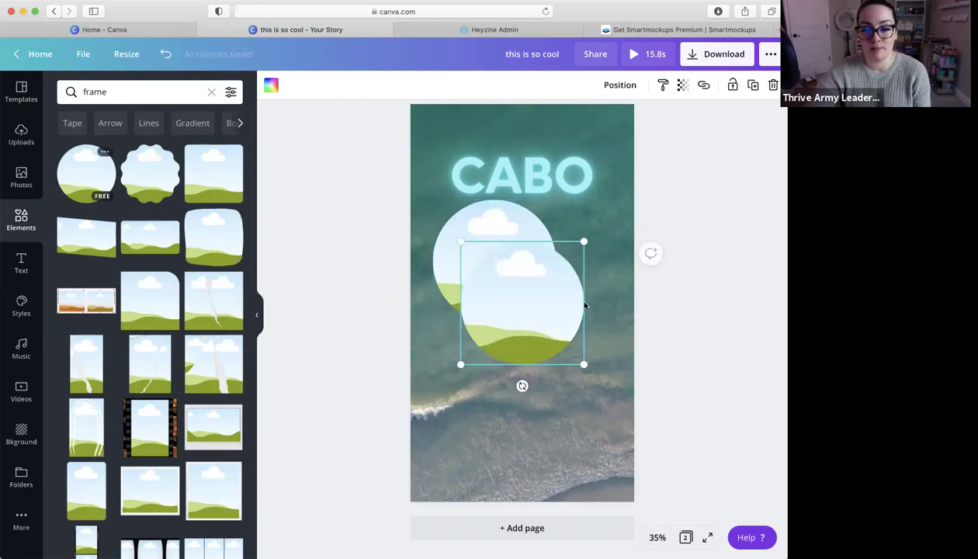
pyautogui.moveTo(518, 294); pyautogui.dragTo(552, 401)
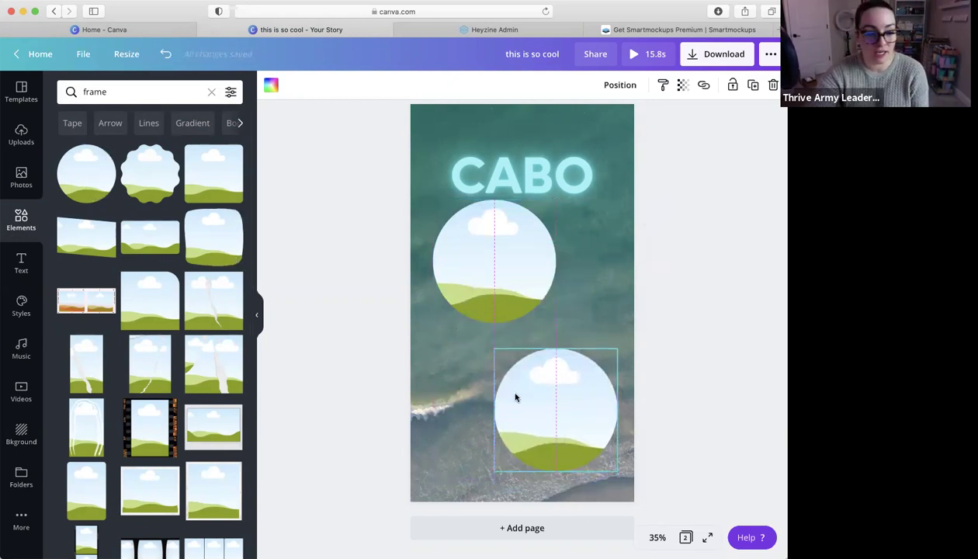
# Drag the blonde selfie into the upper circle and the close-up portrait into the lower circle
pyautogui.click(21, 136)
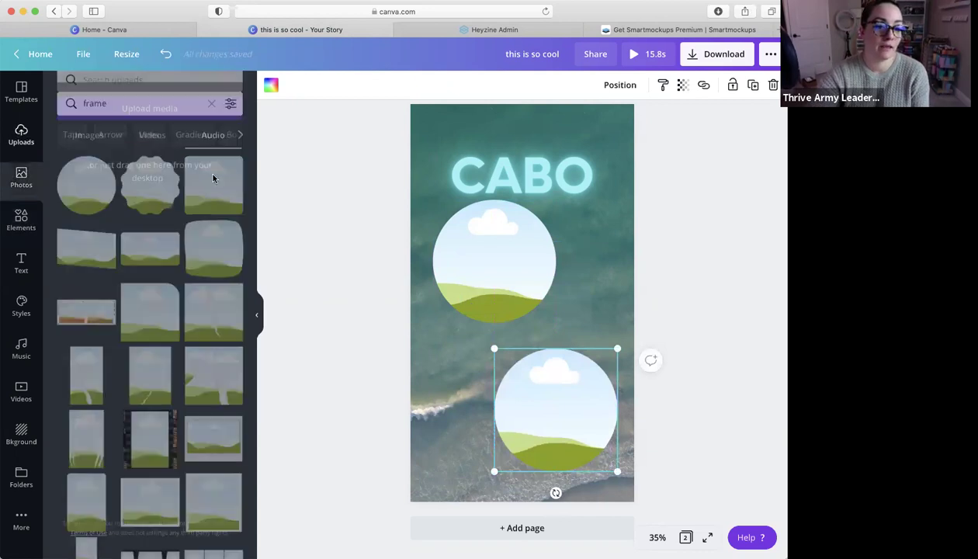
pyautogui.click(74, 152)
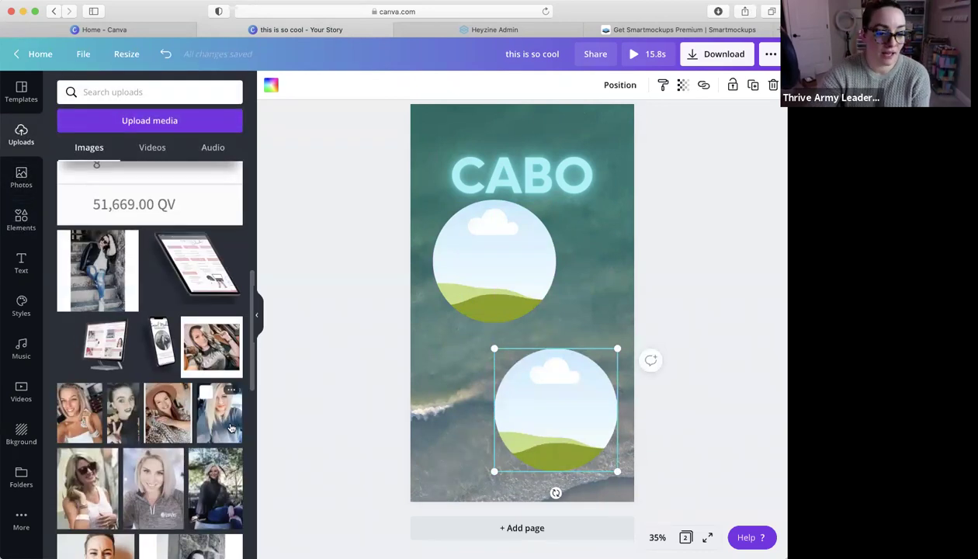
pyautogui.moveTo(429, 251); pyautogui.dragTo(494, 260)
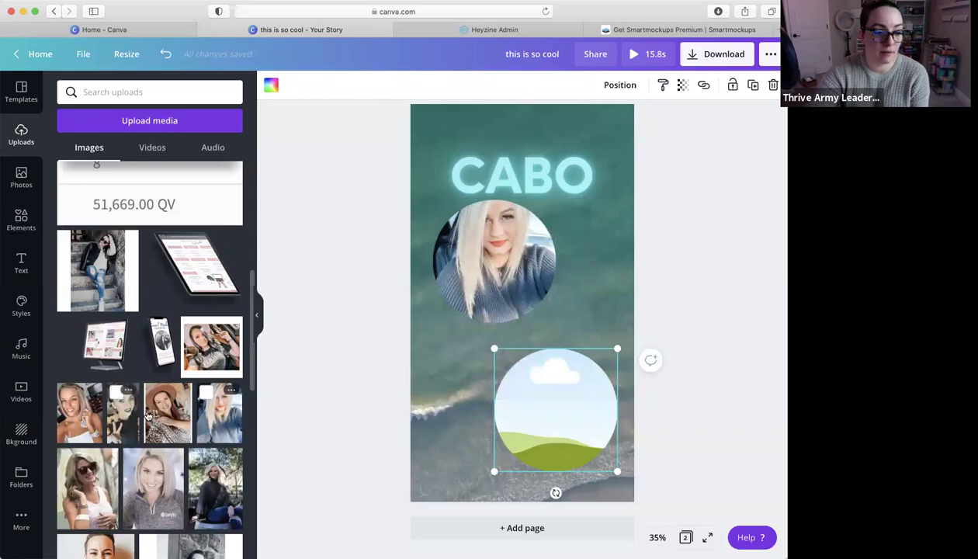
pyautogui.moveTo(123, 412); pyautogui.dragTo(524, 392)
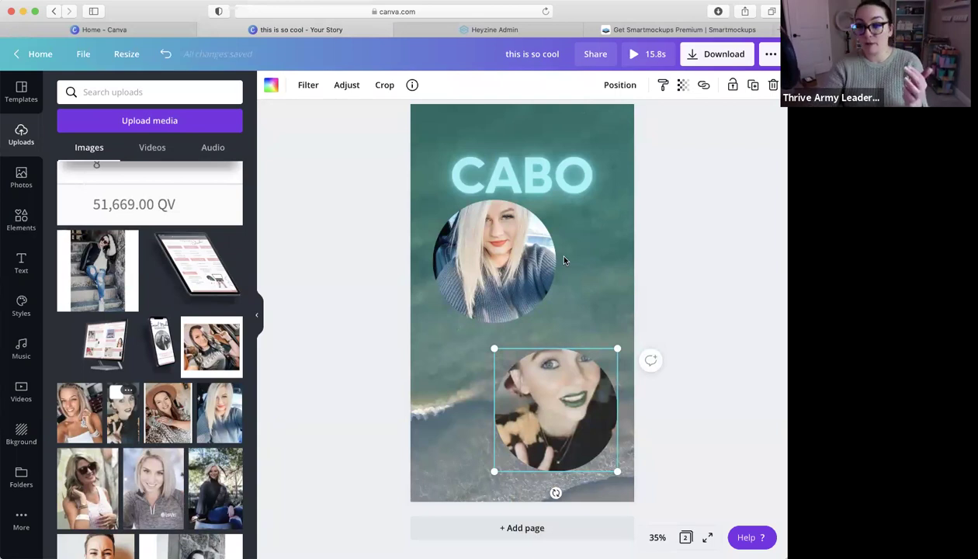
pyautogui.click(211, 148)
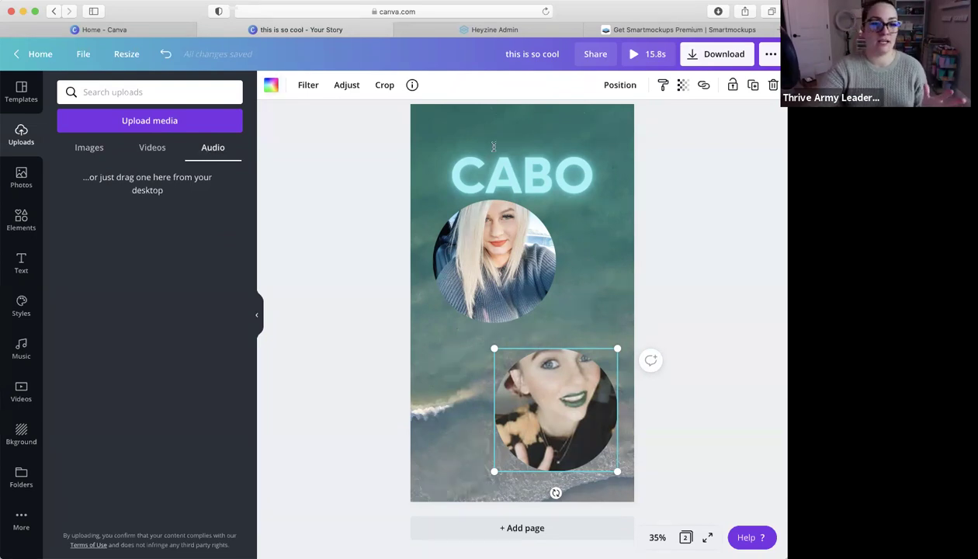
# Delete the photo and then the empty frame from both the upper and lower circles
pyautogui.click(480, 253)
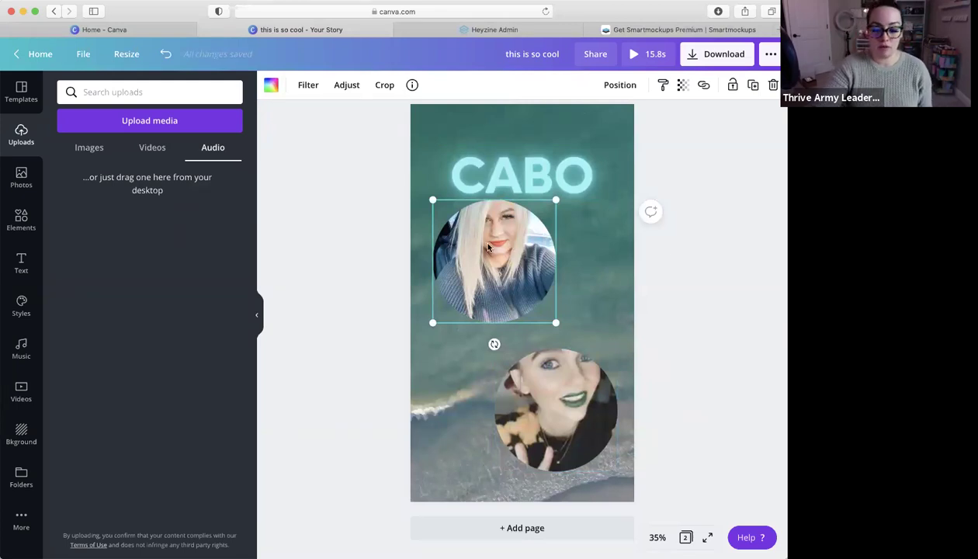
pyautogui.press('BackSpace')
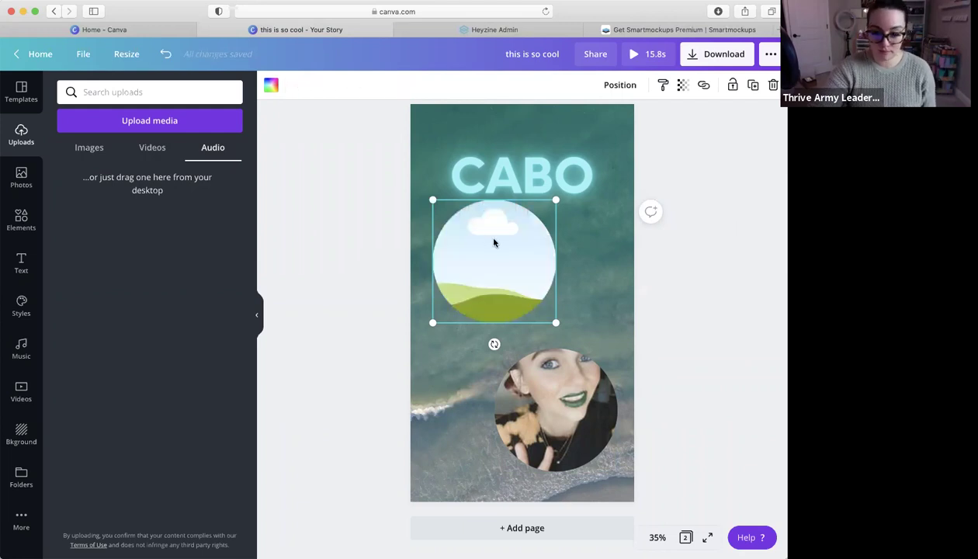
pyautogui.press('BackSpace')
pyautogui.click(584, 418)
pyautogui.press('BackSpace')
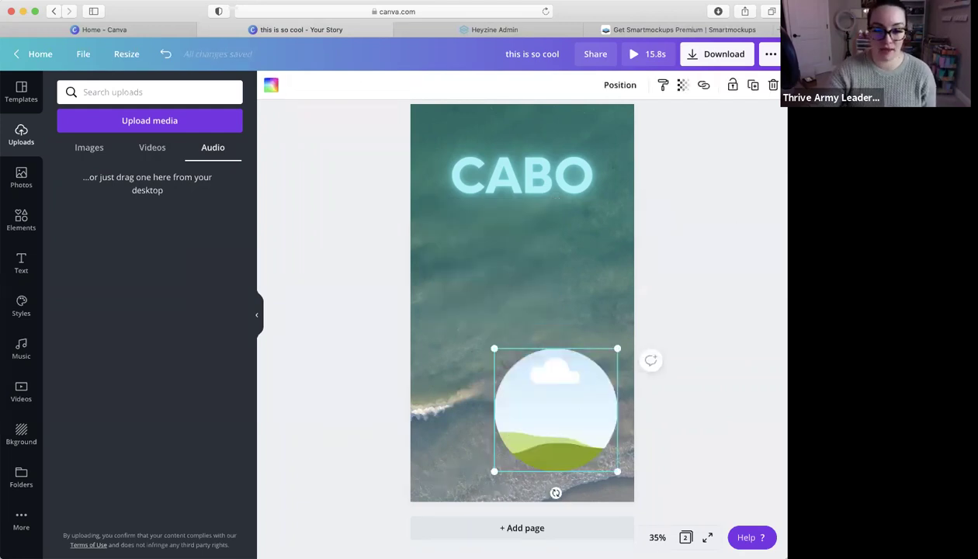
pyautogui.press('BackSpace')
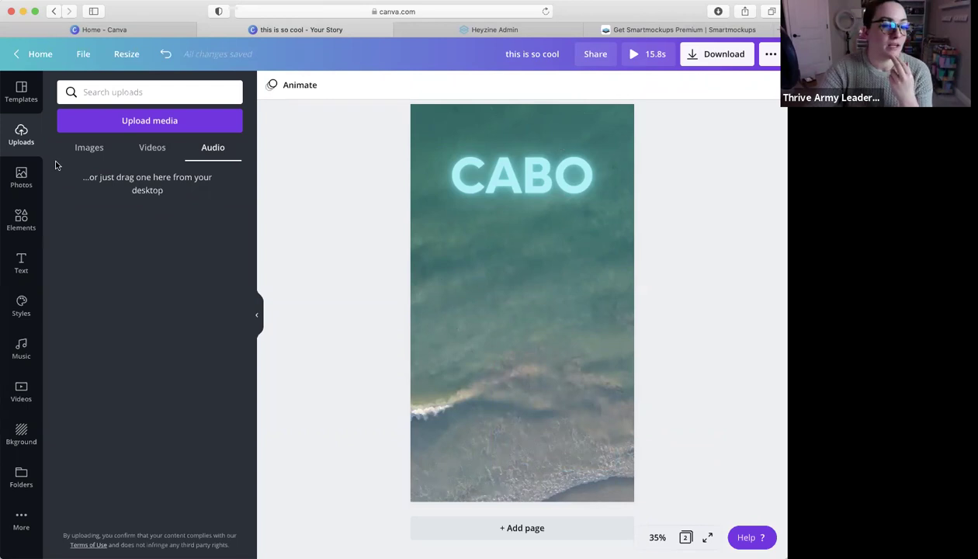
# Add the uploaded price image and crop it down to the USD $2,475,844.35 figure
pyautogui.click(89, 149)
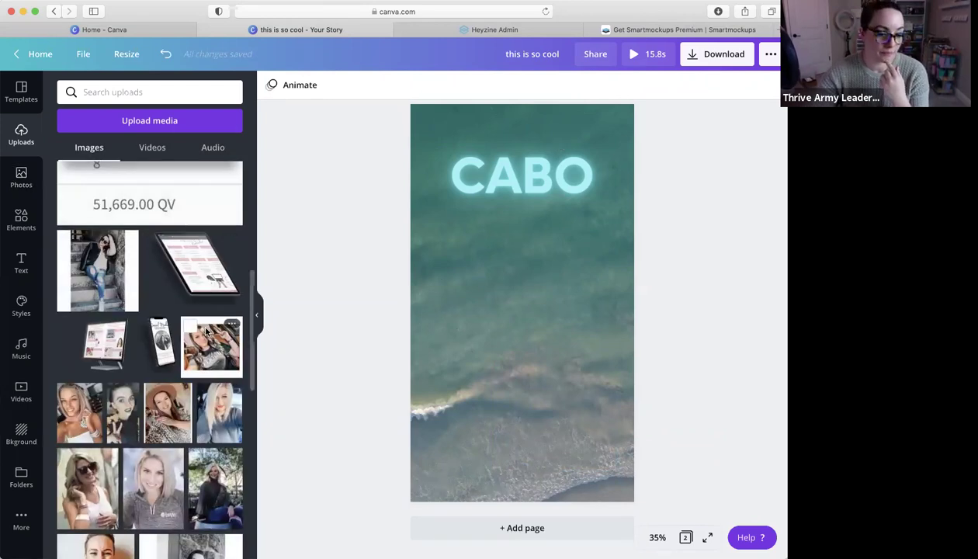
pyautogui.scroll(-10, 207, 332)
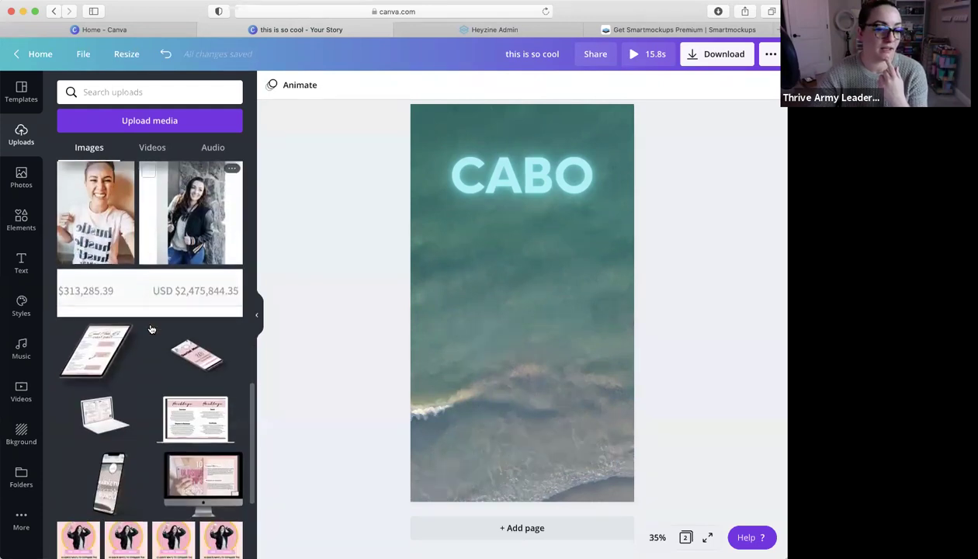
pyautogui.scroll(-3, 152, 329)
pyautogui.scroll(1, 152, 330)
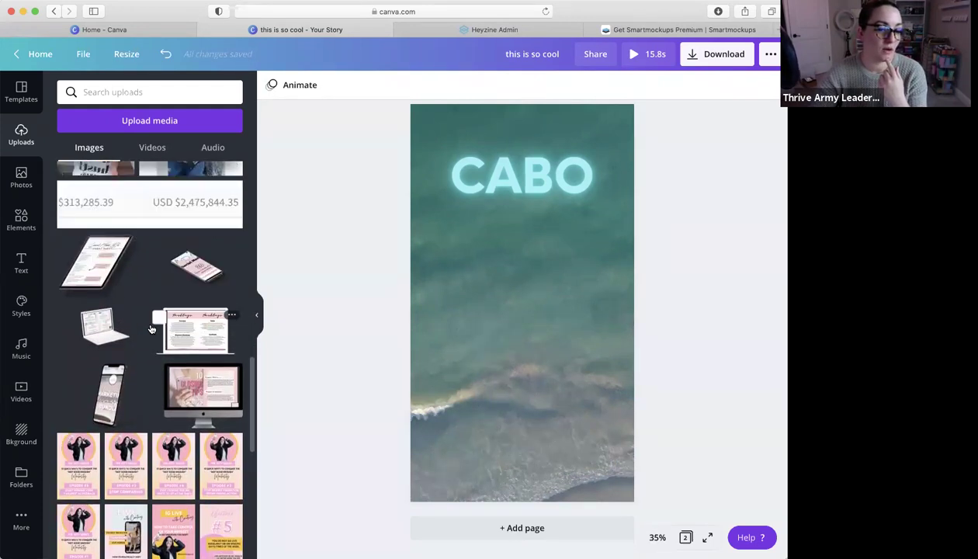
pyautogui.scroll(2, 152, 329)
pyautogui.click(174, 286)
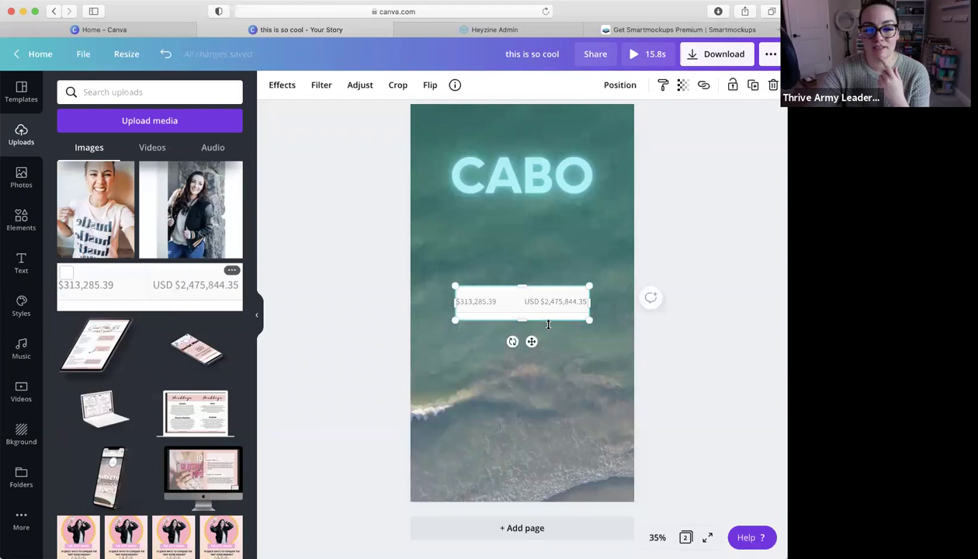
pyautogui.moveTo(523, 312); pyautogui.dragTo(522, 313)
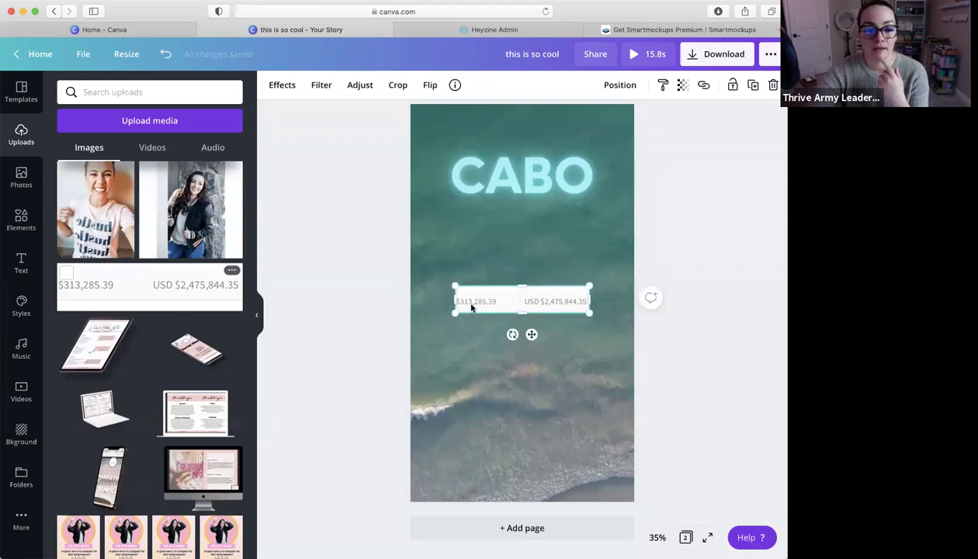
pyautogui.moveTo(466, 299); pyautogui.dragTo(553, 303)
# Enlarge the price image, set transparency to 64, and centre it on the lower page
pyautogui.moveTo(460, 257); pyautogui.dragTo(442, 257)
pyautogui.moveTo(522, 289); pyautogui.dragTo(530, 291)
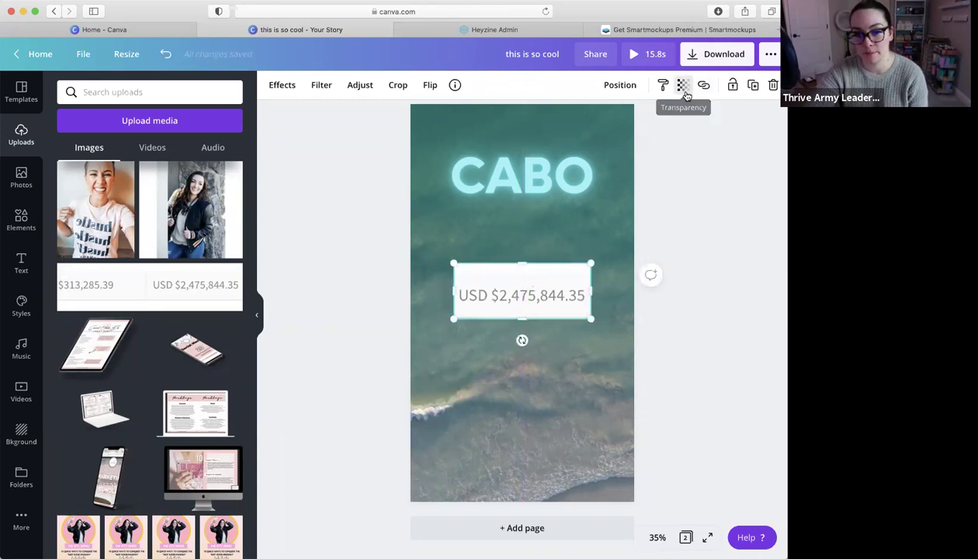
pyautogui.click(683, 86)
pyautogui.moveTo(642, 122); pyautogui.dragTo(618, 120)
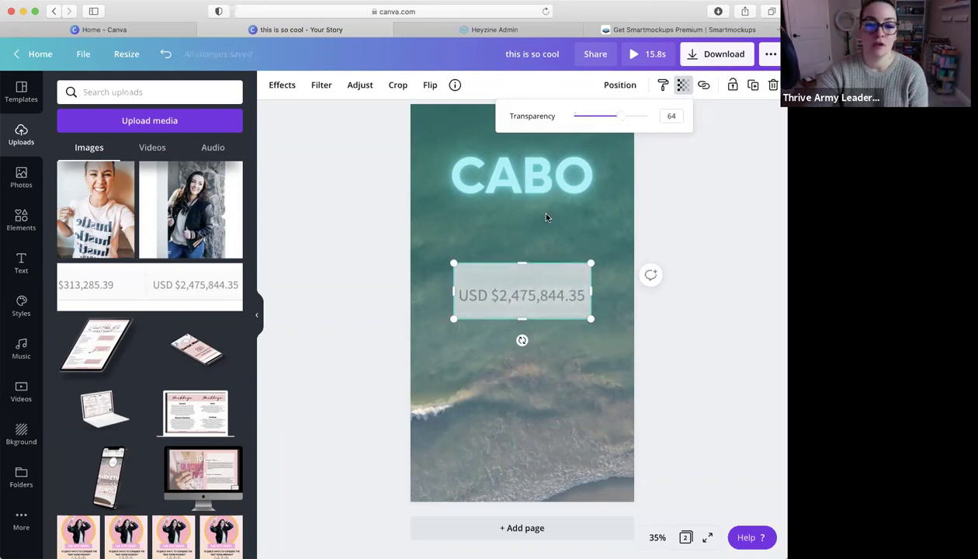
pyautogui.click(555, 232)
pyautogui.moveTo(542, 306); pyautogui.dragTo(550, 385)
pyautogui.click(561, 350)
pyautogui.click(546, 310)
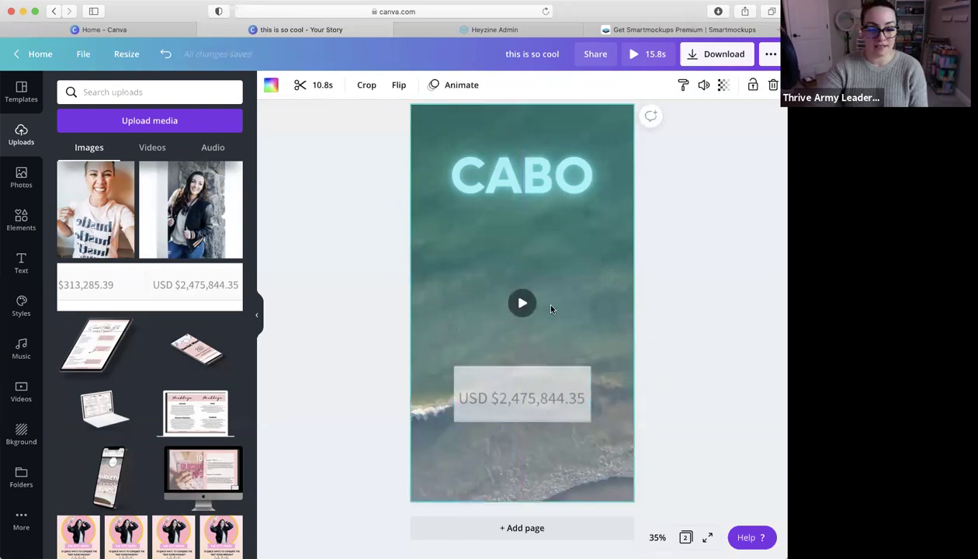
# Duplicate the Reminder page so the story gets a third page
pyautogui.scroll(-1, 544, 307)
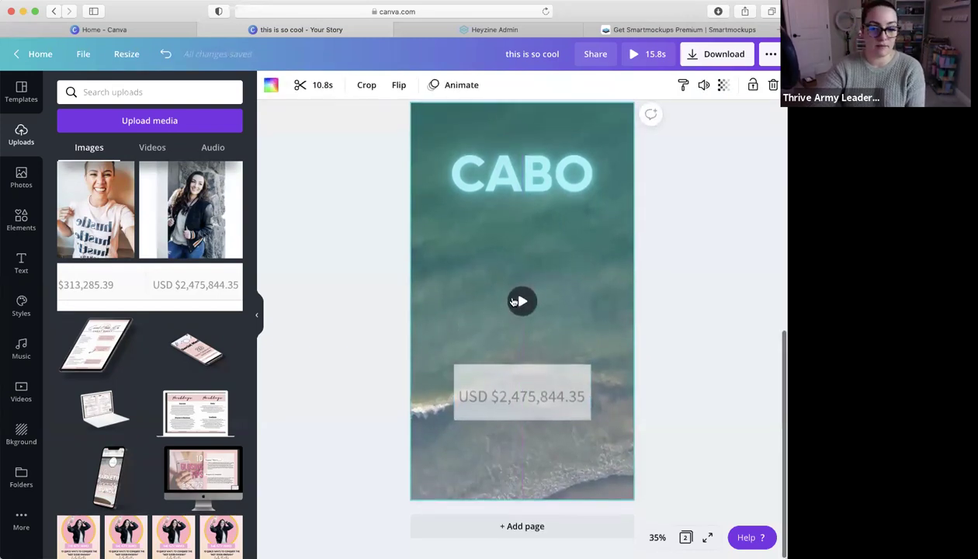
pyautogui.scroll(3, 698, 244)
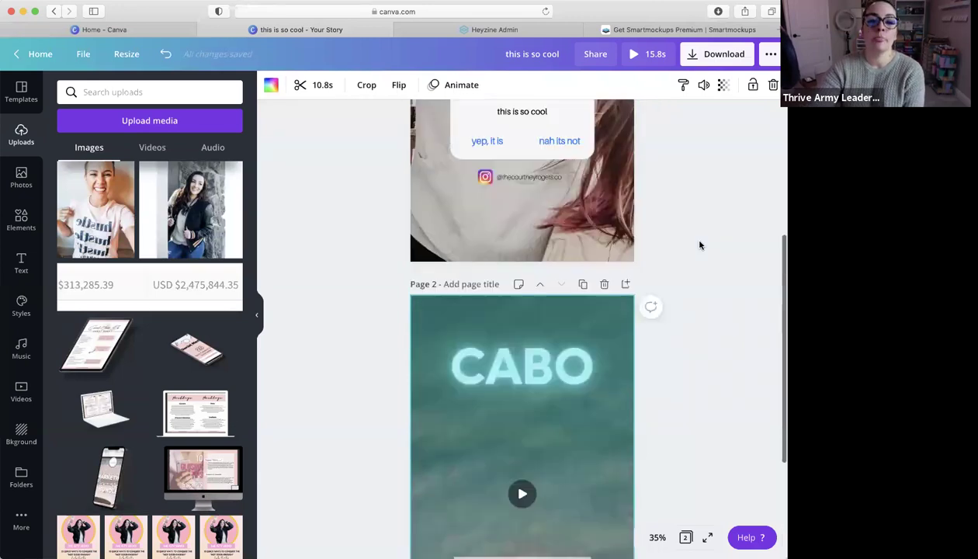
pyautogui.scroll(3, 699, 244)
pyautogui.scroll(-5, 699, 244)
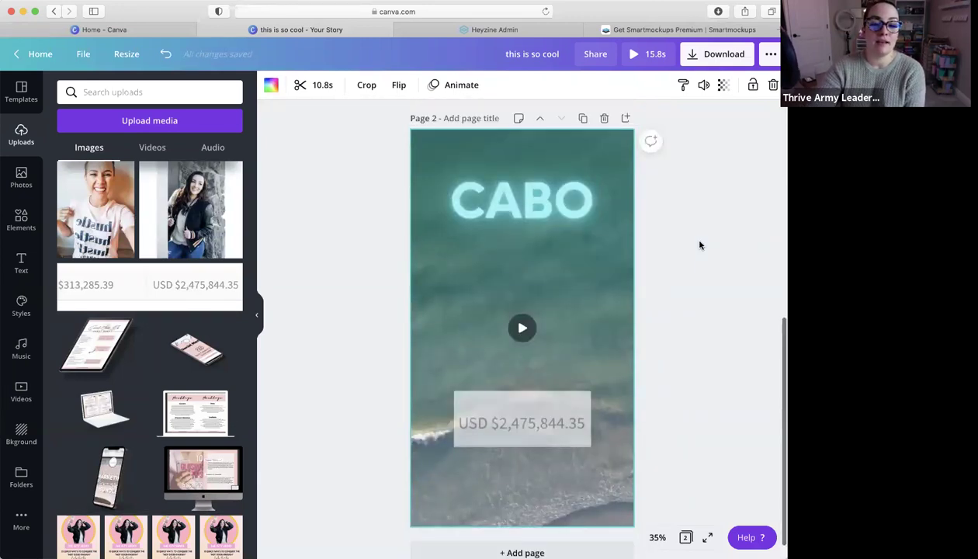
pyautogui.scroll(5, 698, 245)
pyautogui.scroll(-1, 603, 191)
pyautogui.scroll(1, 603, 190)
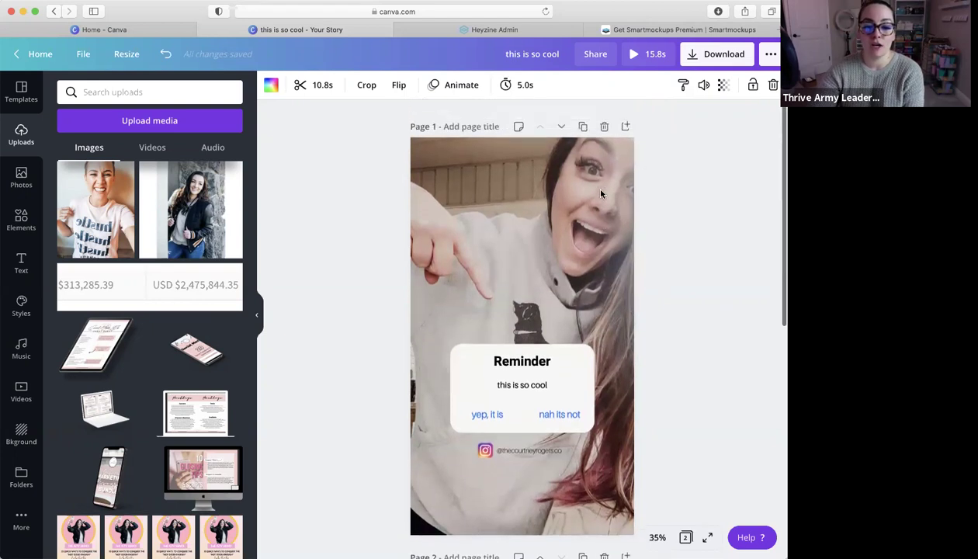
pyautogui.click(584, 122)
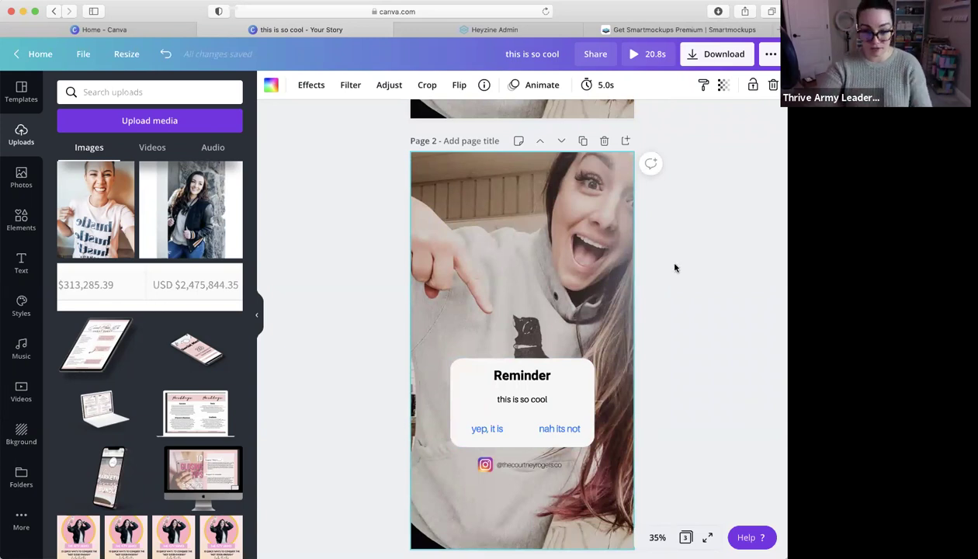
# Replace the copy's 'this is so cool' message with 'jJJfLsfjfsnjjsf'
pyautogui.click(521, 400)
pyautogui.click(521, 400)
pyautogui.write('jJJfLsfjfsnjjsf')
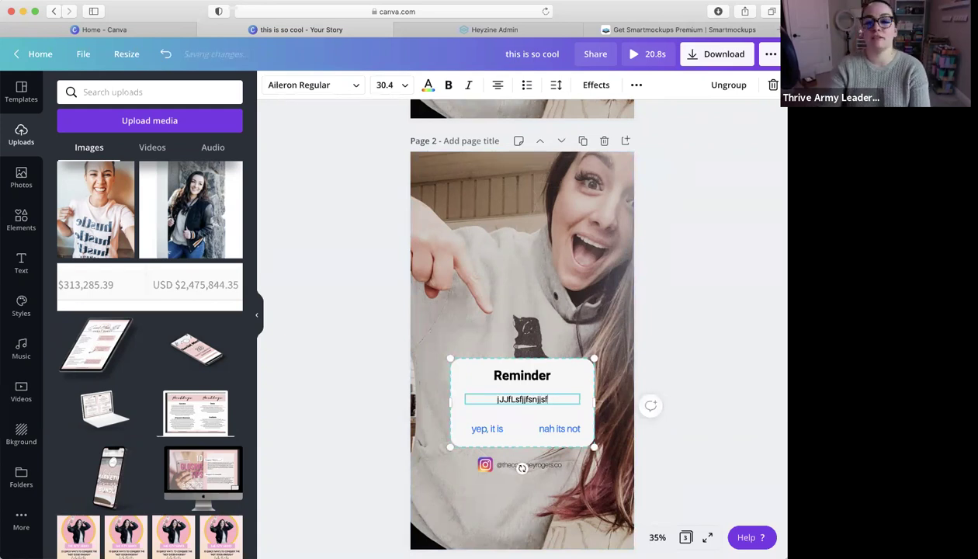
pyautogui.click(553, 204)
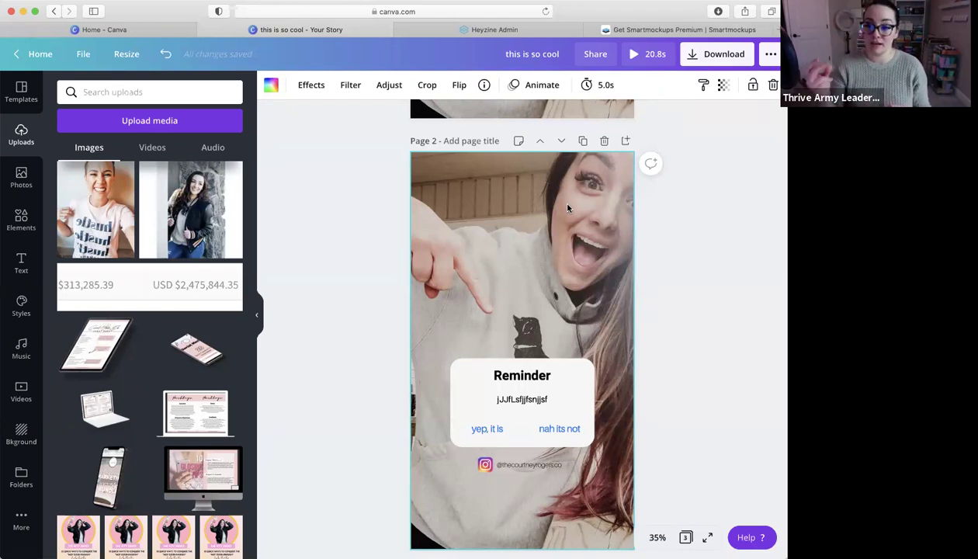
pyautogui.scroll(-4, 520, 195)
pyautogui.scroll(9, 520, 195)
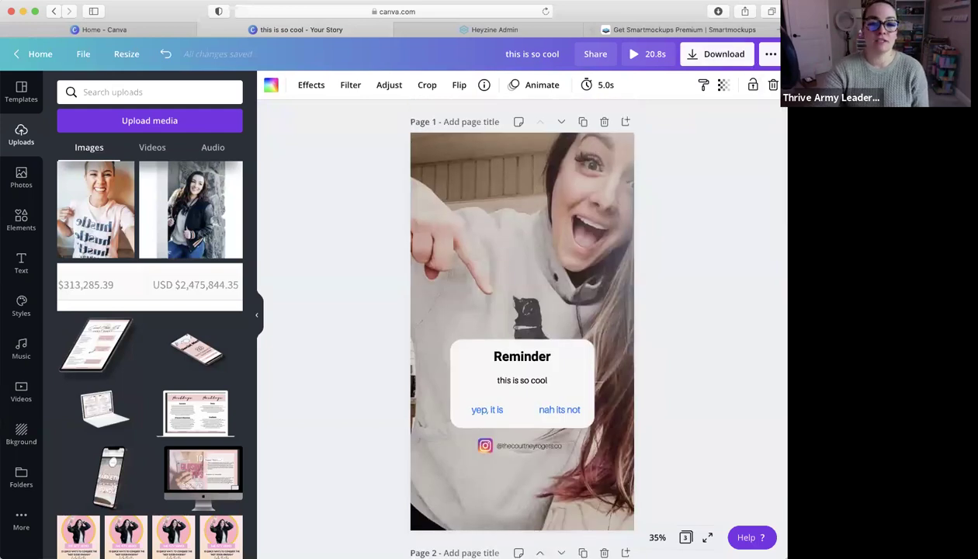
# Close the story and open 'carousel: 5 ways to have better live video' from All your designs
pyautogui.click(203, 29)
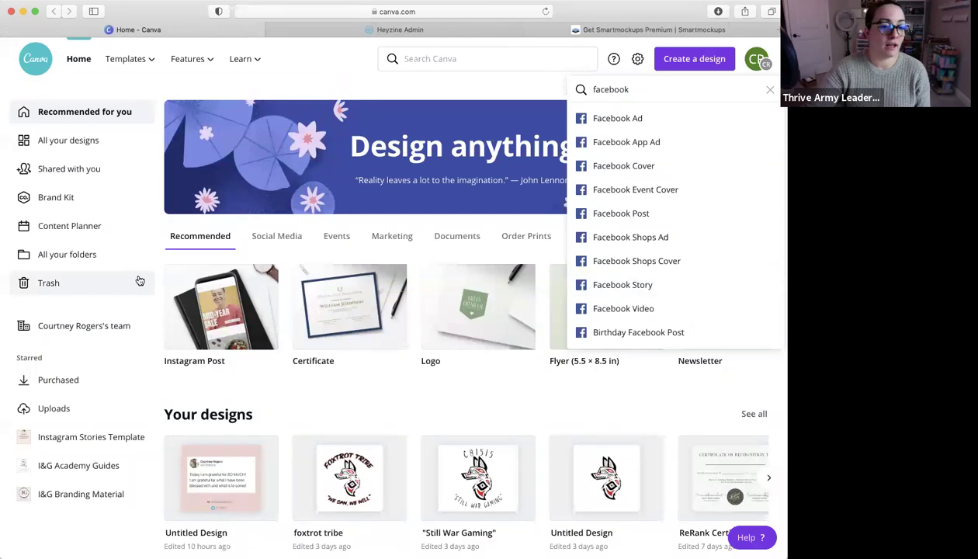
pyautogui.click(145, 140)
pyautogui.scroll(-10, 439, 249)
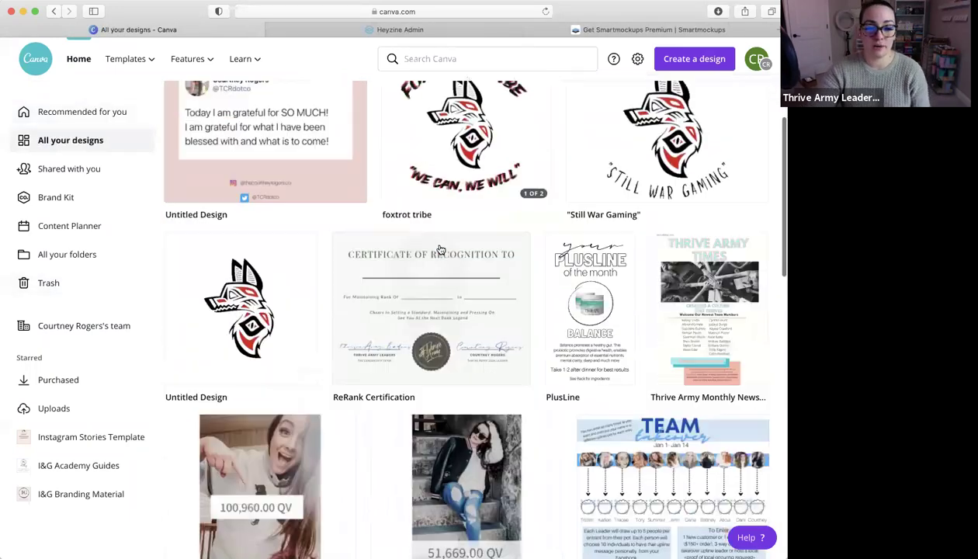
pyautogui.scroll(-5, 439, 249)
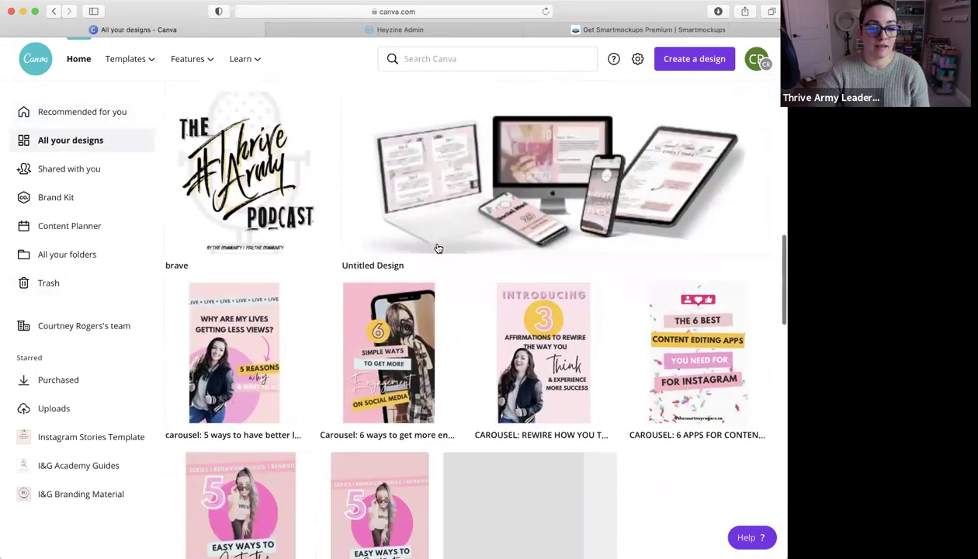
pyautogui.click(244, 291)
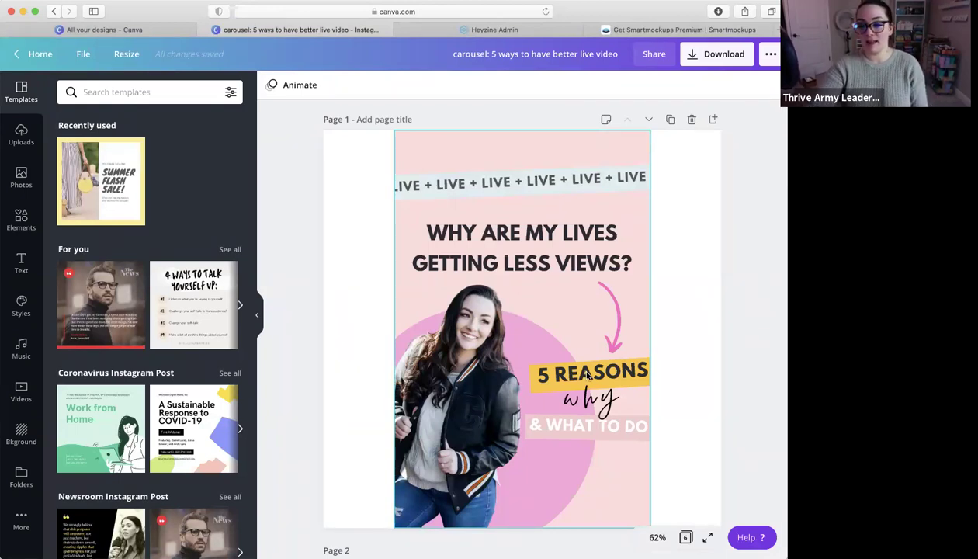
pyautogui.scroll(-2, 588, 374)
# Search the Elements panel for 'animated' graphics
pyautogui.click(610, 264)
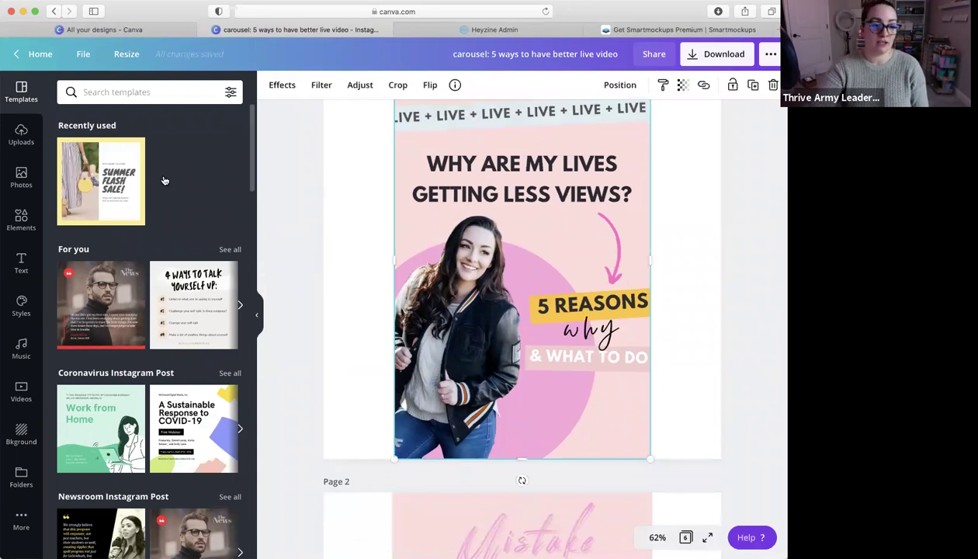
pyautogui.click(21, 220)
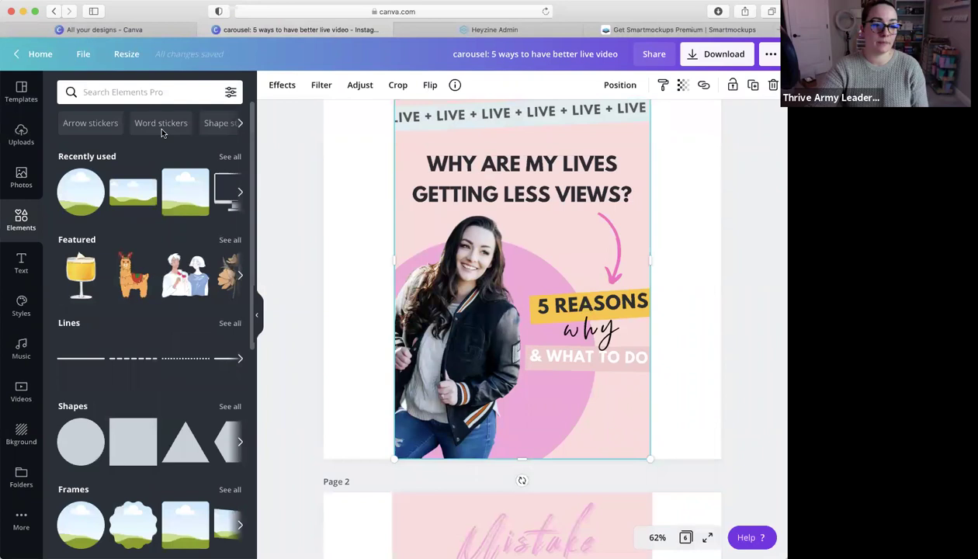
pyautogui.scroll(-10, 220, 330)
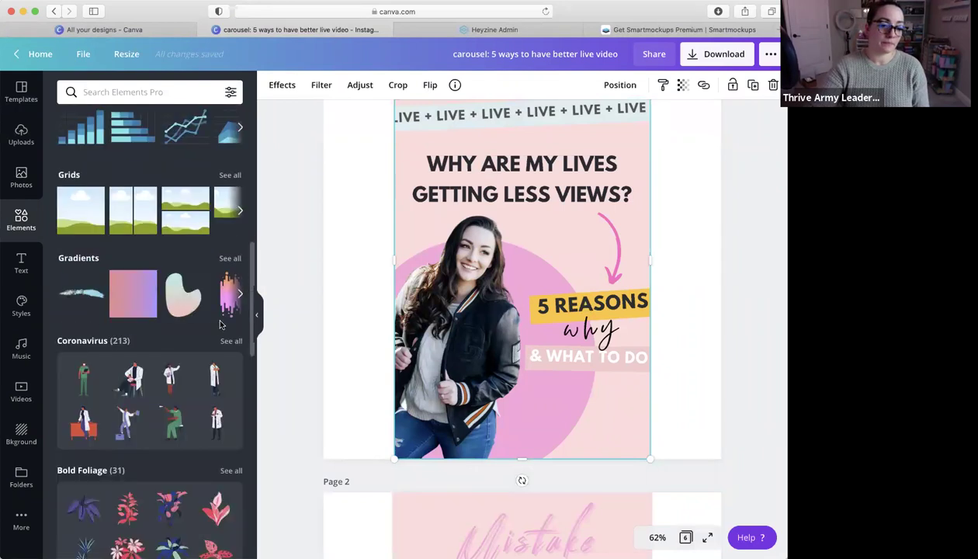
pyautogui.click(126, 92)
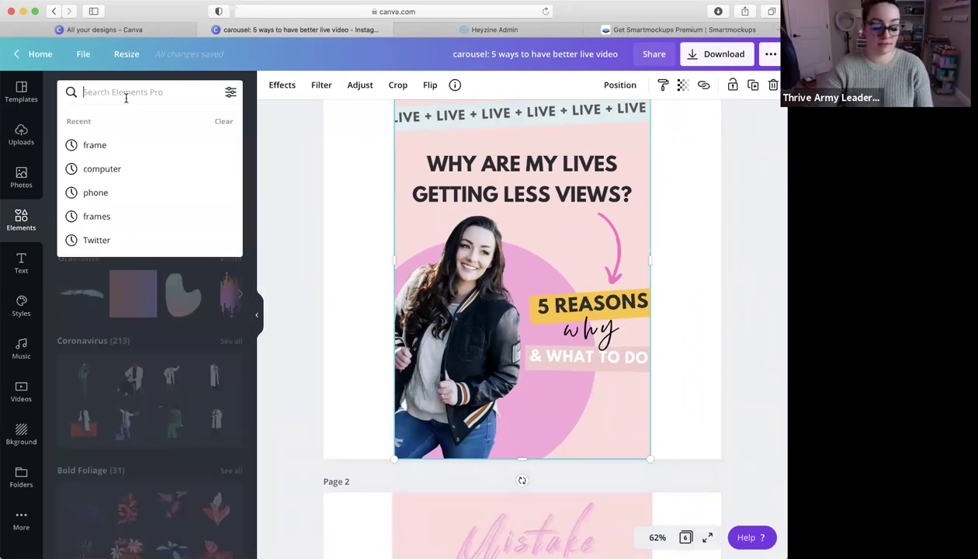
pyautogui.write('animated')
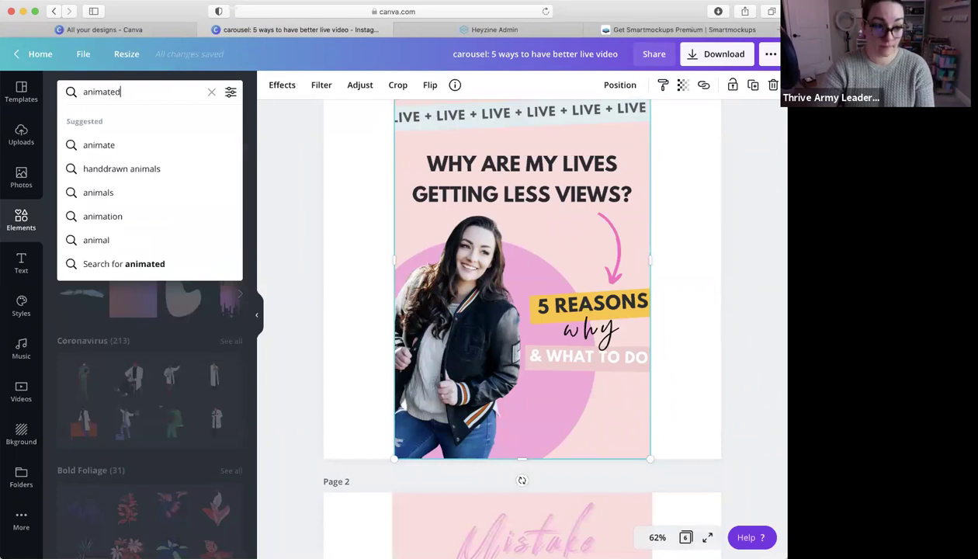
pyautogui.press('Return')
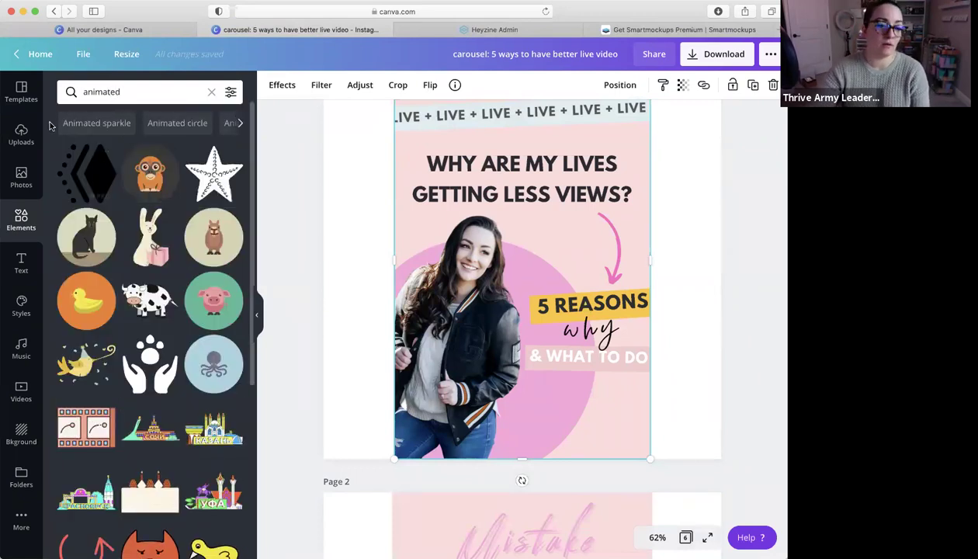
# Search for 'arrows' instead and show the result filter options
pyautogui.click(212, 93)
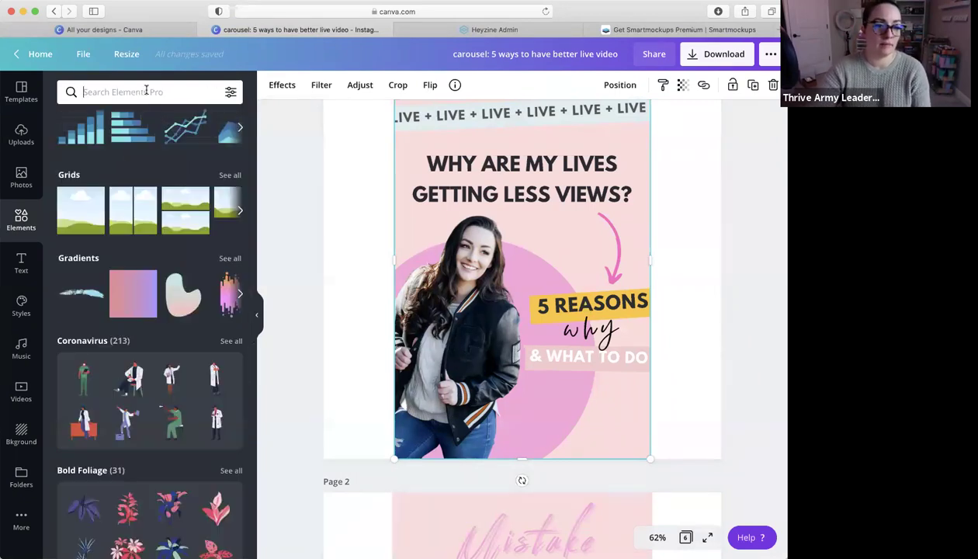
pyautogui.write('arrows')
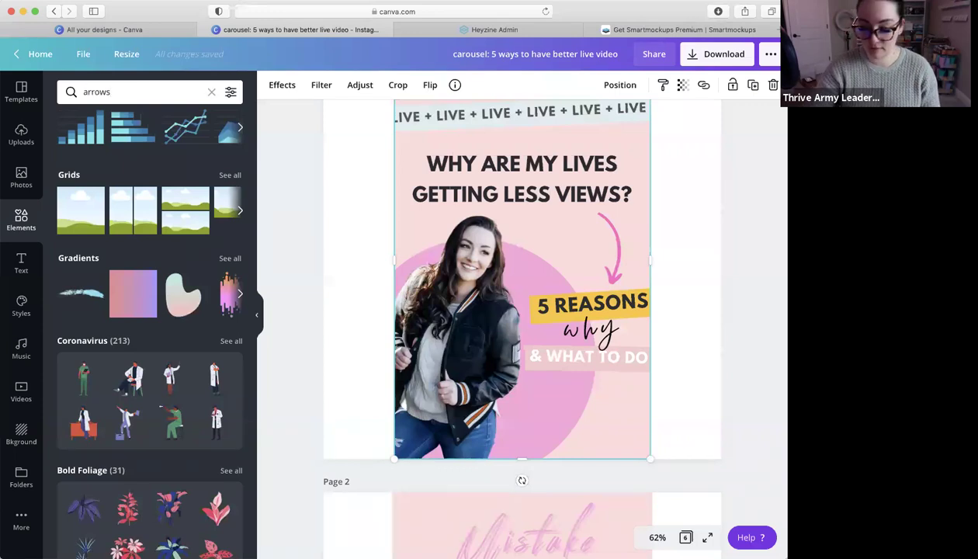
pyautogui.press('Return')
pyautogui.click(232, 93)
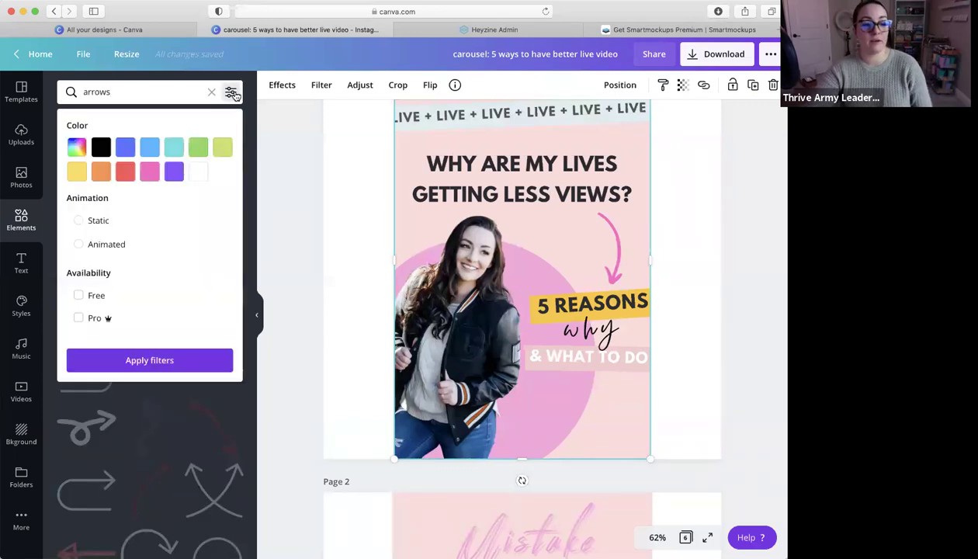
# Filter arrows to Animated, then add a shrunken NEXT arrow at page 1's lower right
pyautogui.click(79, 244)
pyautogui.click(149, 359)
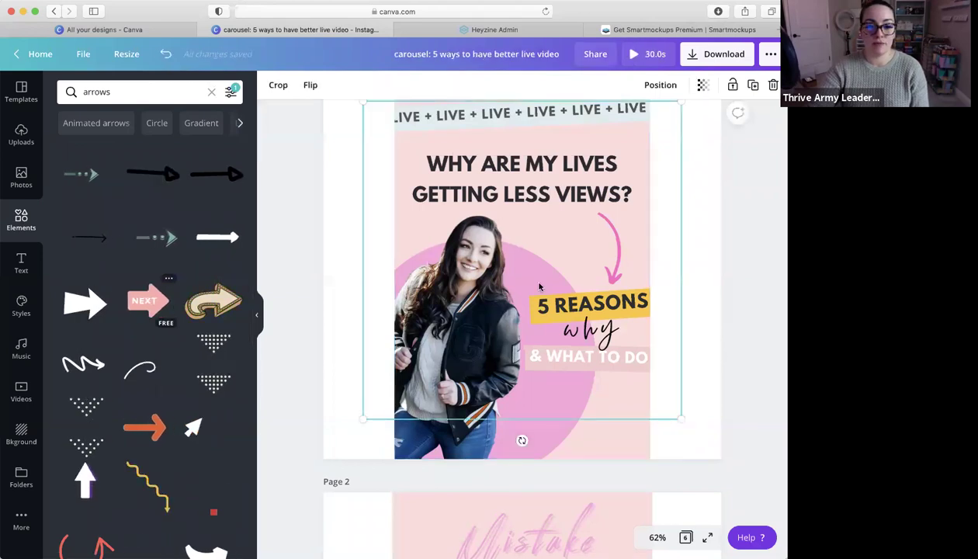
pyautogui.moveTo(680, 102); pyautogui.dragTo(498, 330)
pyautogui.moveTo(411, 366); pyautogui.dragTo(637, 419)
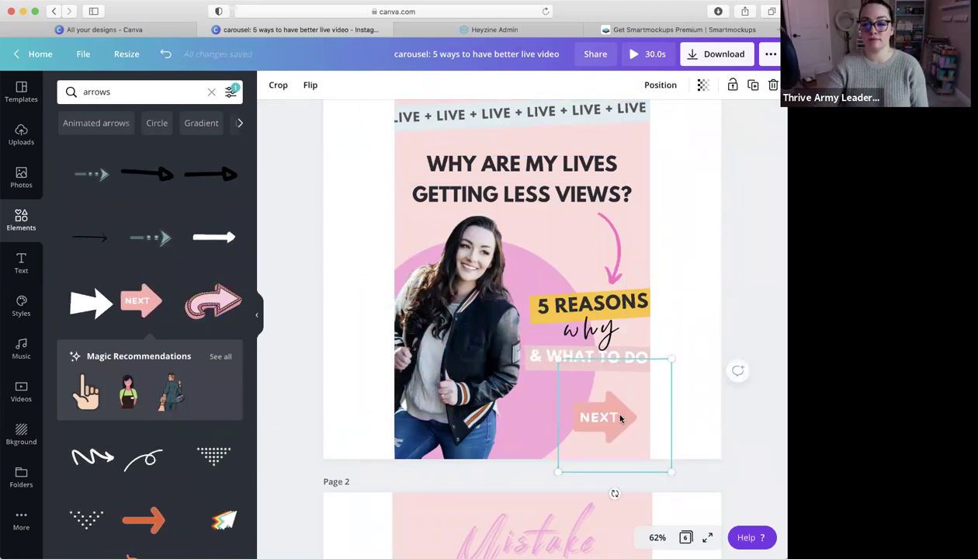
pyautogui.moveTo(614, 419); pyautogui.dragTo(601, 420)
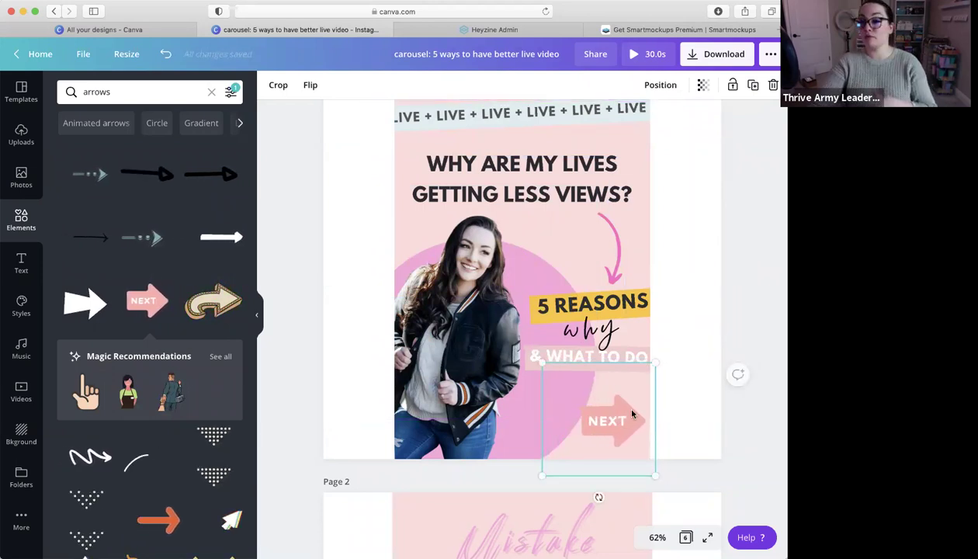
pyautogui.click(705, 307)
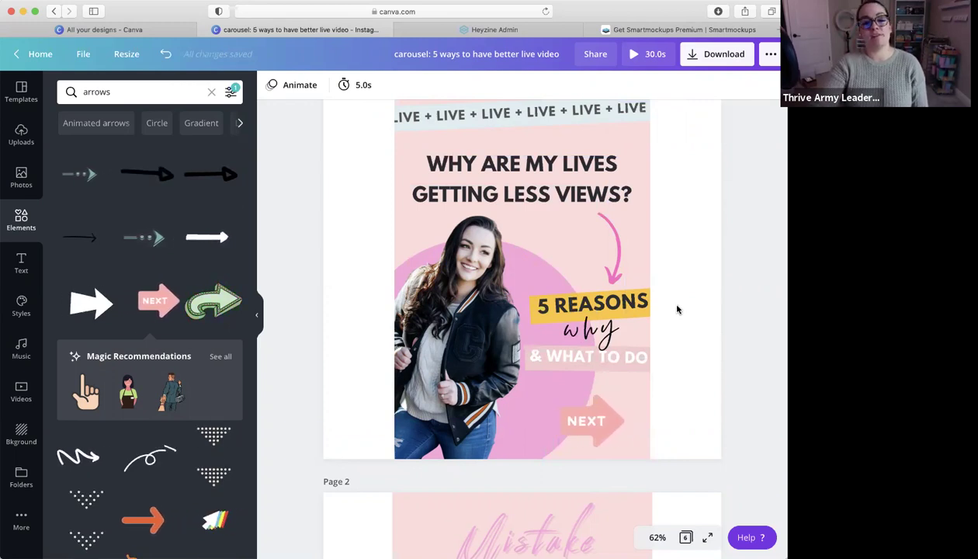
# Duplicate the Mistake #1 page and enter, then leave, cropping on its image
pyautogui.scroll(-4, 677, 309)
pyautogui.scroll(4, 677, 311)
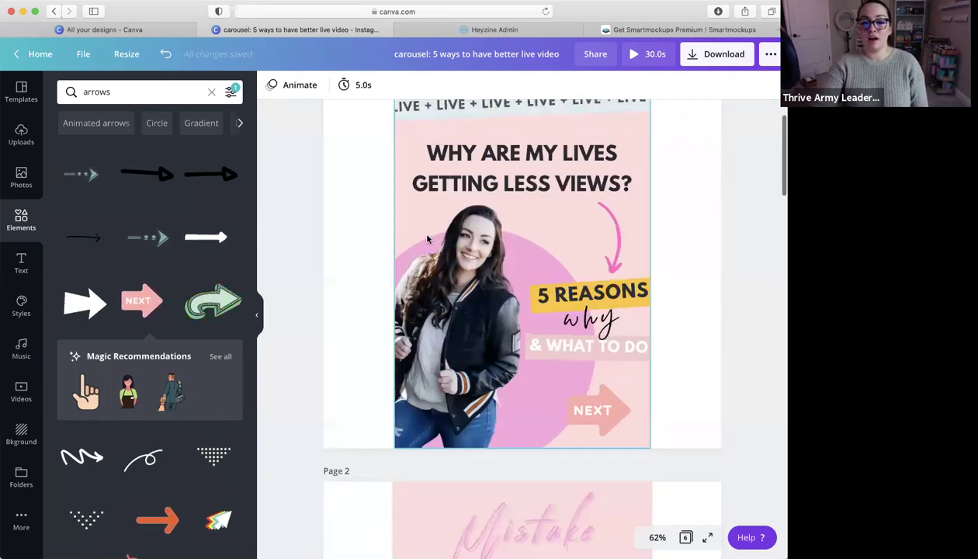
pyautogui.scroll(-1, 617, 408)
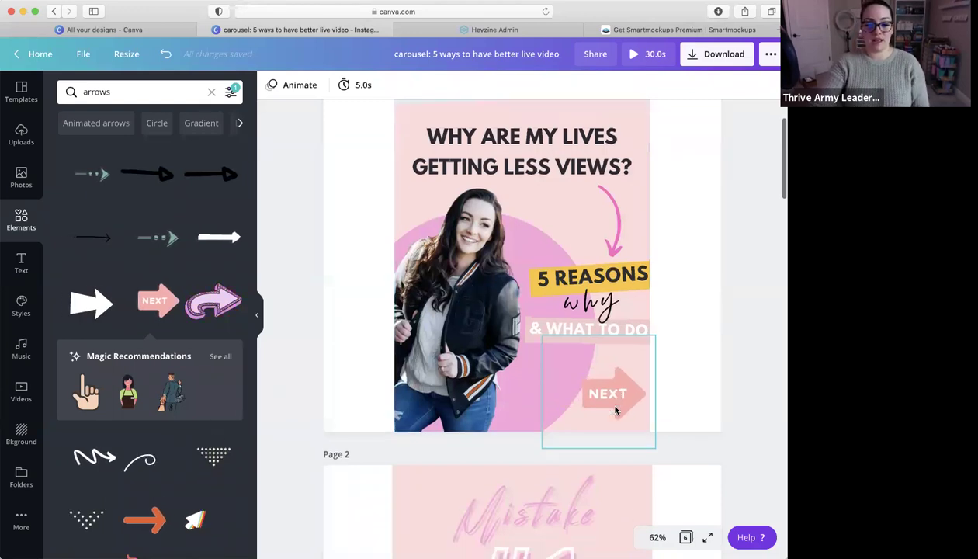
pyautogui.scroll(-5, 615, 410)
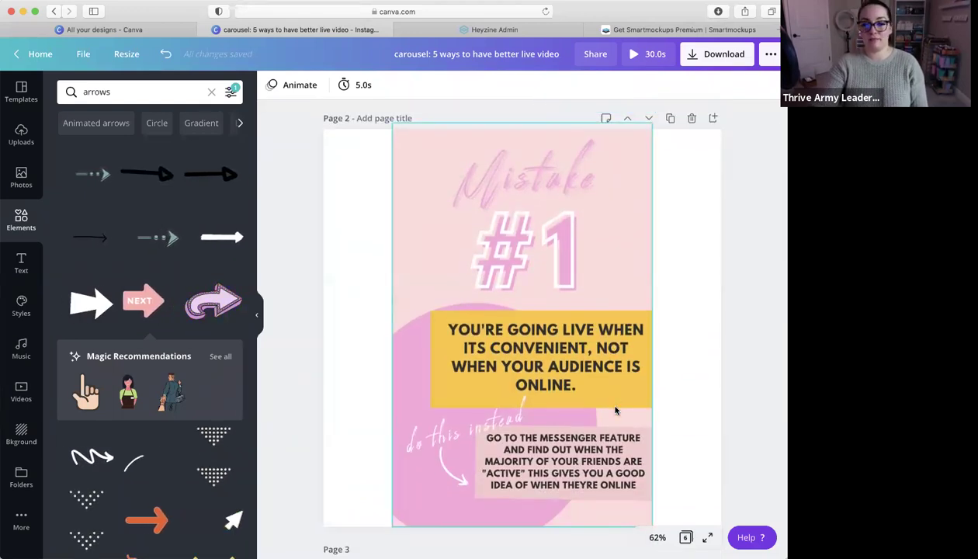
pyautogui.scroll(-4, 616, 410)
pyautogui.scroll(5, 616, 410)
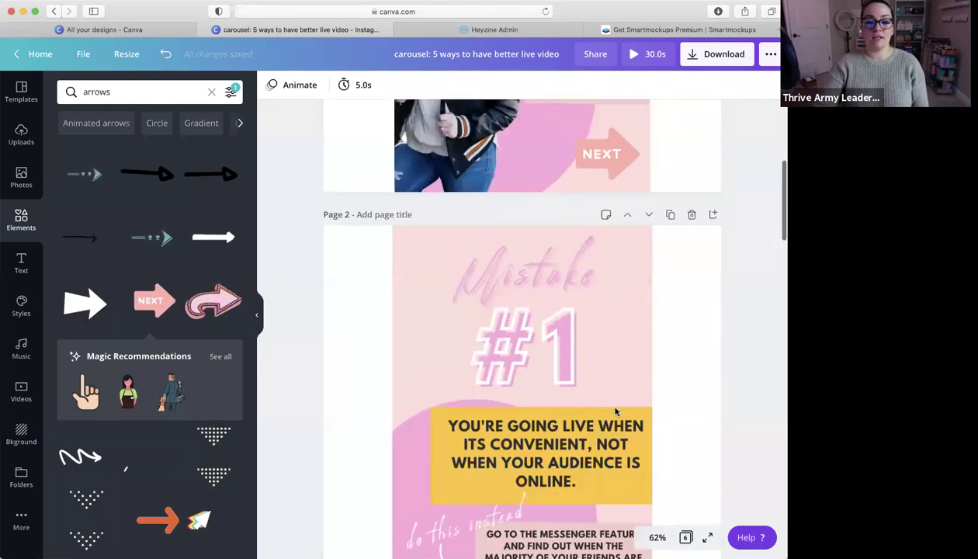
pyautogui.scroll(-3, 616, 410)
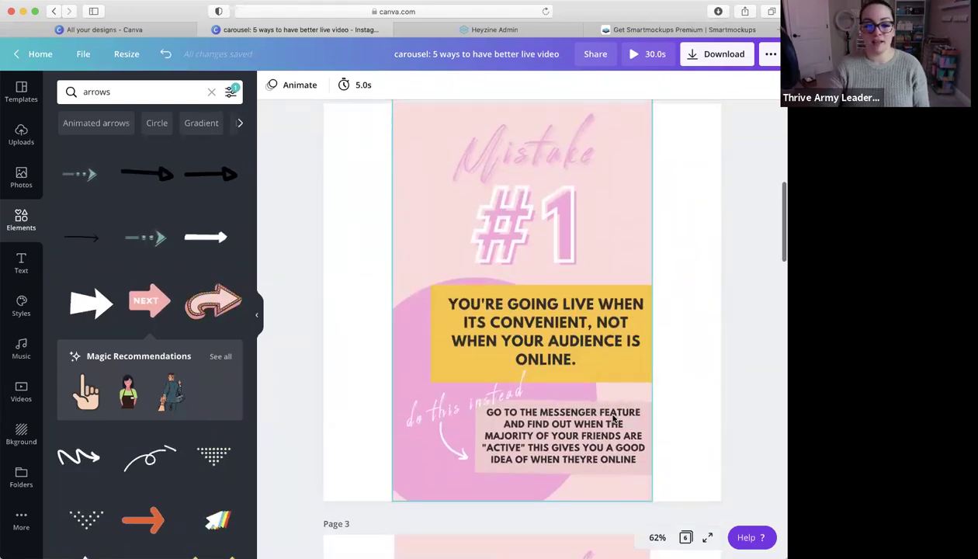
pyautogui.scroll(-5, 609, 392)
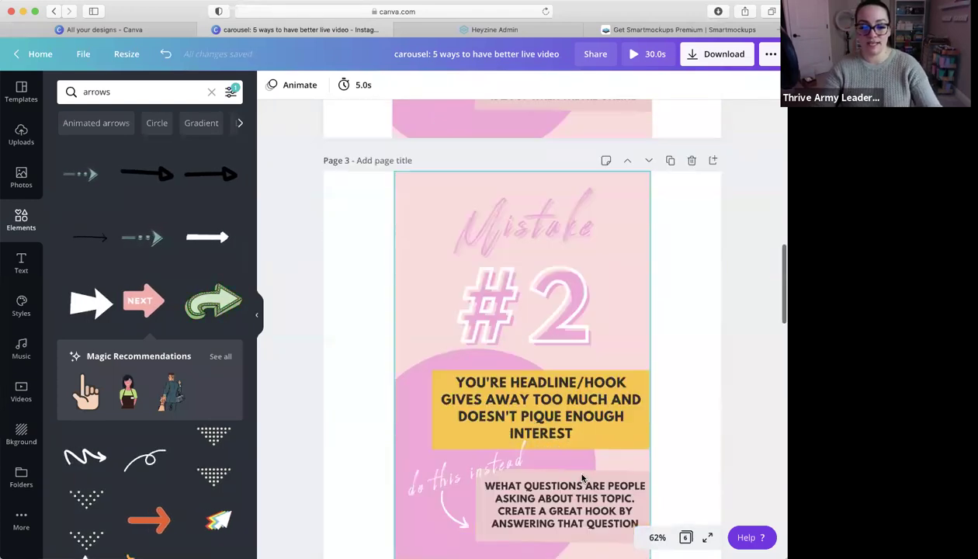
pyautogui.scroll(-3, 583, 478)
pyautogui.scroll(5, 563, 396)
pyautogui.scroll(5, 575, 385)
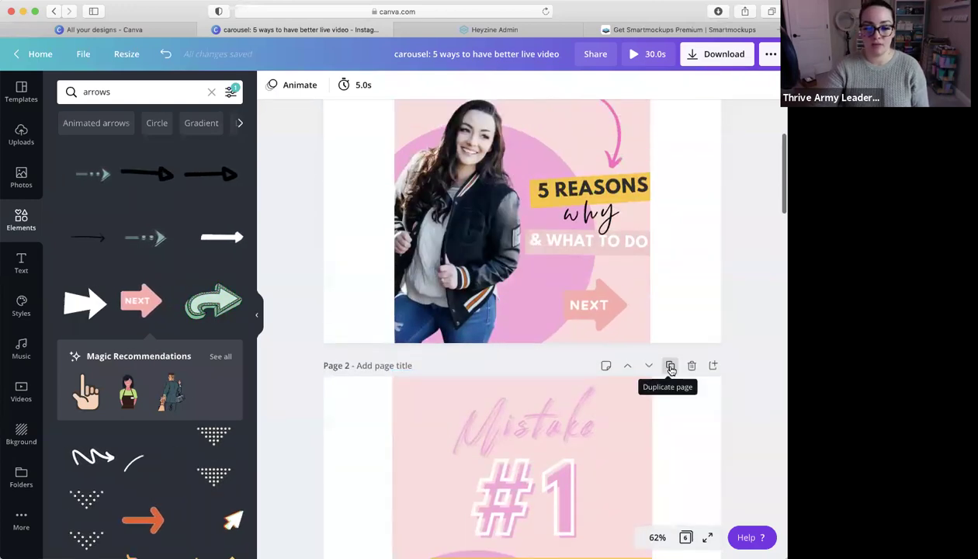
pyautogui.click(671, 366)
pyautogui.click(578, 330)
pyautogui.doubleClick(566, 344)
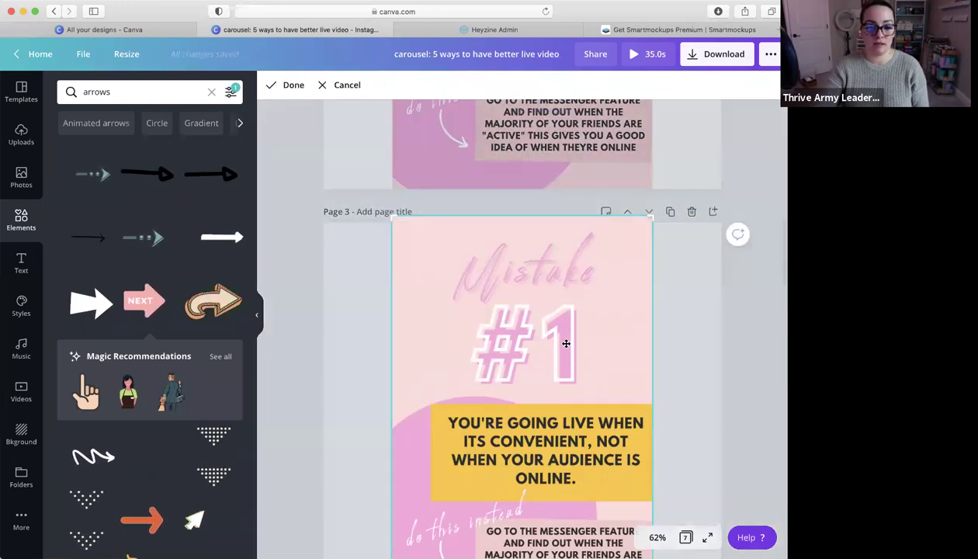
pyautogui.press('Return')
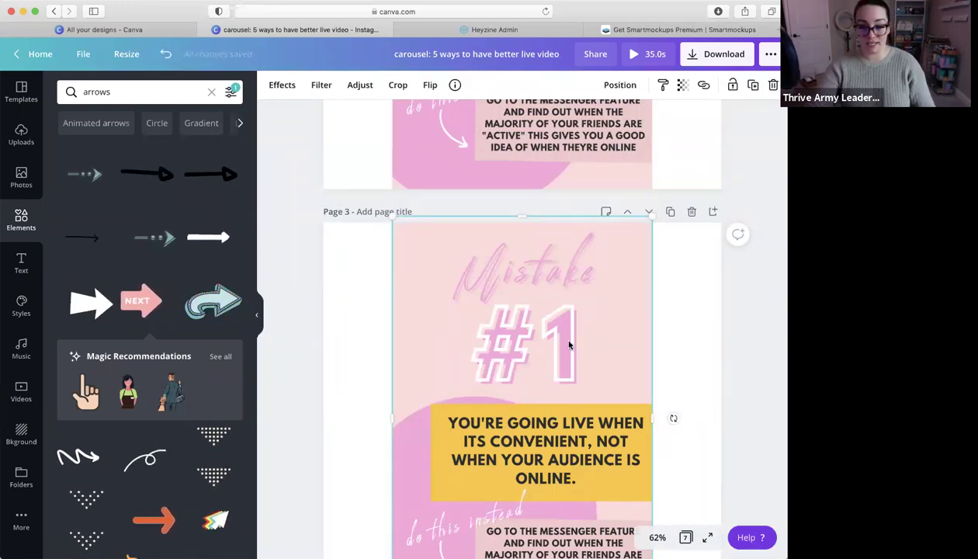
# Re-crop the copy's image, then delete the duplicate Mistake #1 page, restoring six pages
pyautogui.doubleClick(563, 440)
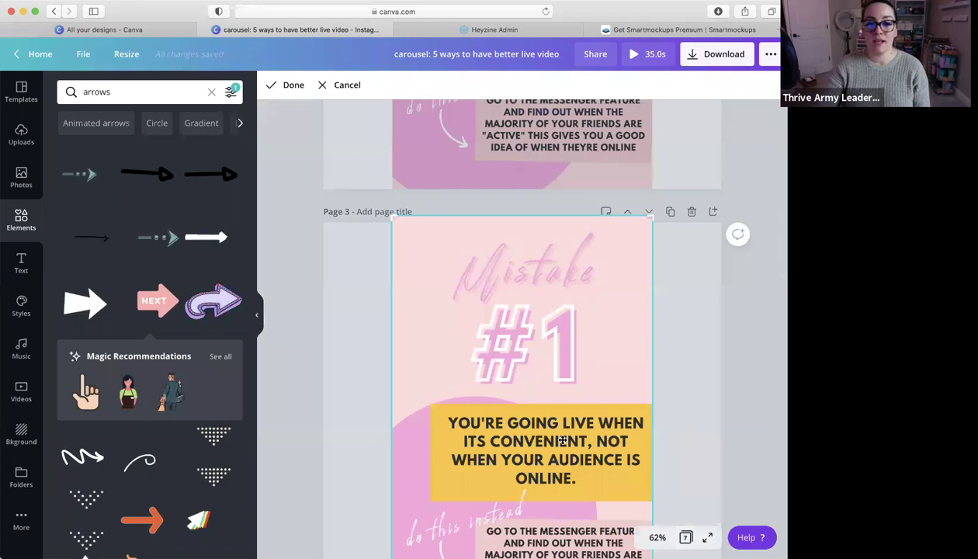
pyautogui.click(691, 214)
pyautogui.click(692, 214)
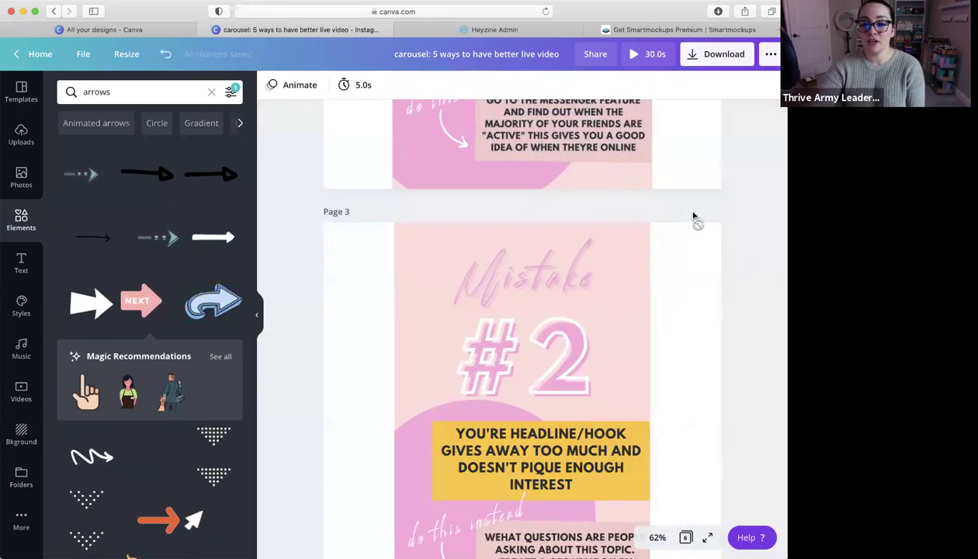
pyautogui.scroll(10, 686, 214)
pyautogui.scroll(3, 687, 214)
pyautogui.scroll(-5, 686, 214)
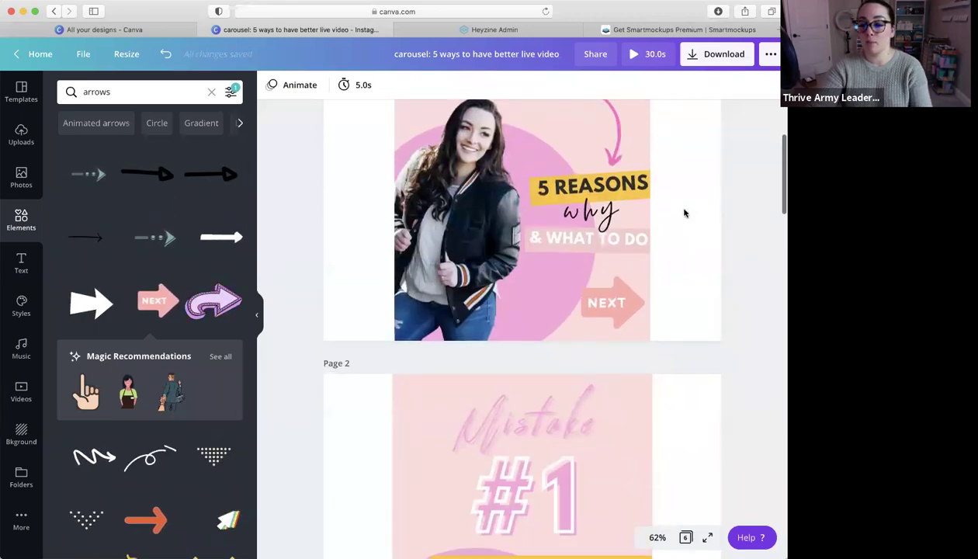
pyautogui.scroll(-20, 685, 213)
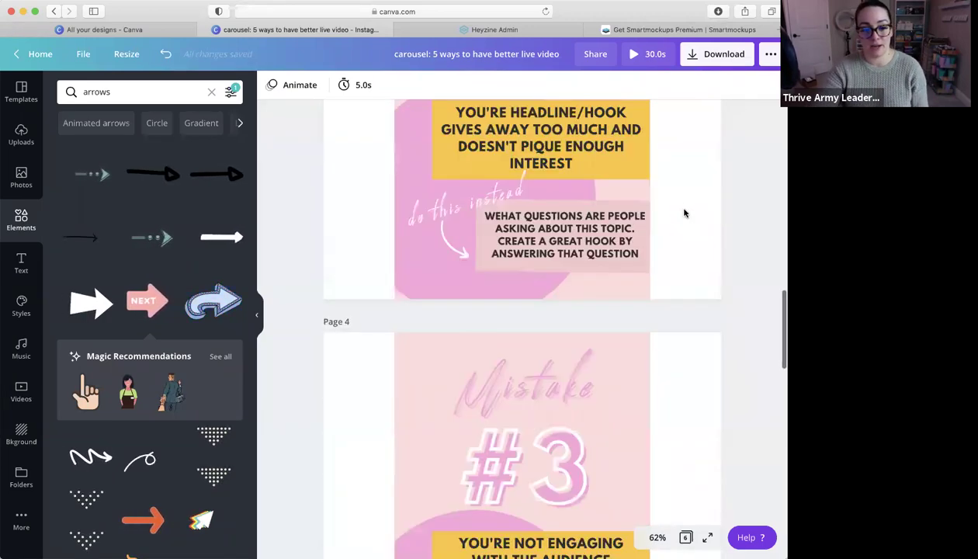
pyautogui.scroll(20, 685, 214)
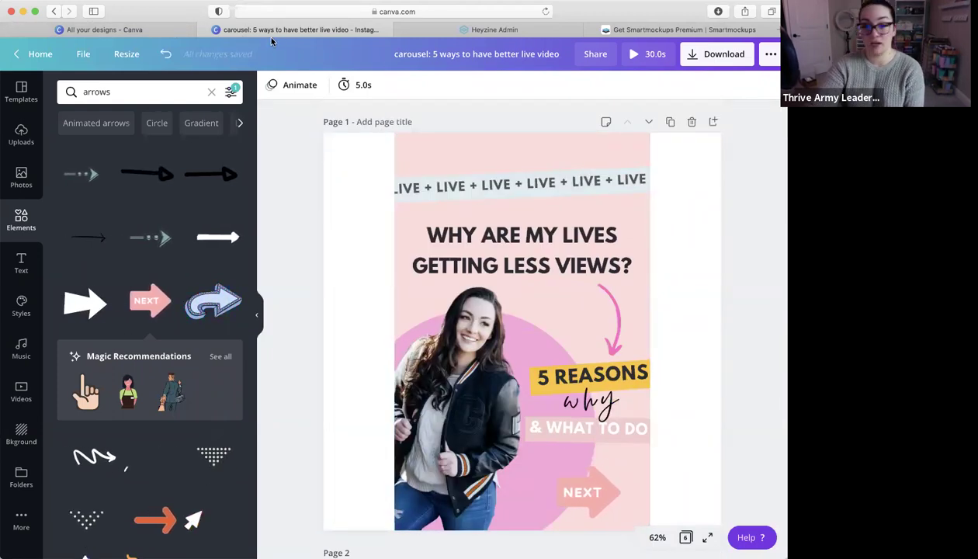
# Close the carousel design's tab, returning to All your designs
pyautogui.click(138, 30)
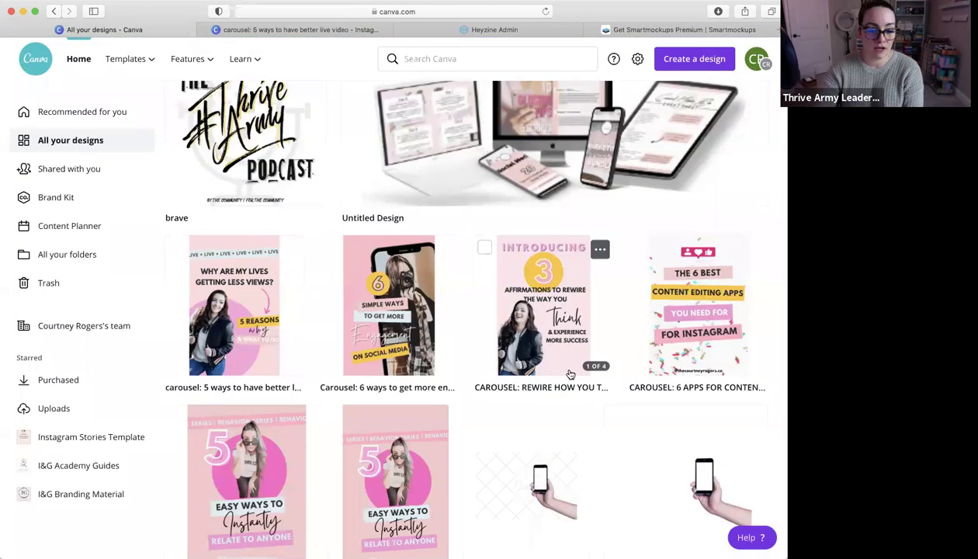
pyautogui.scroll(-5, 588, 398)
pyautogui.scroll(-5, 587, 398)
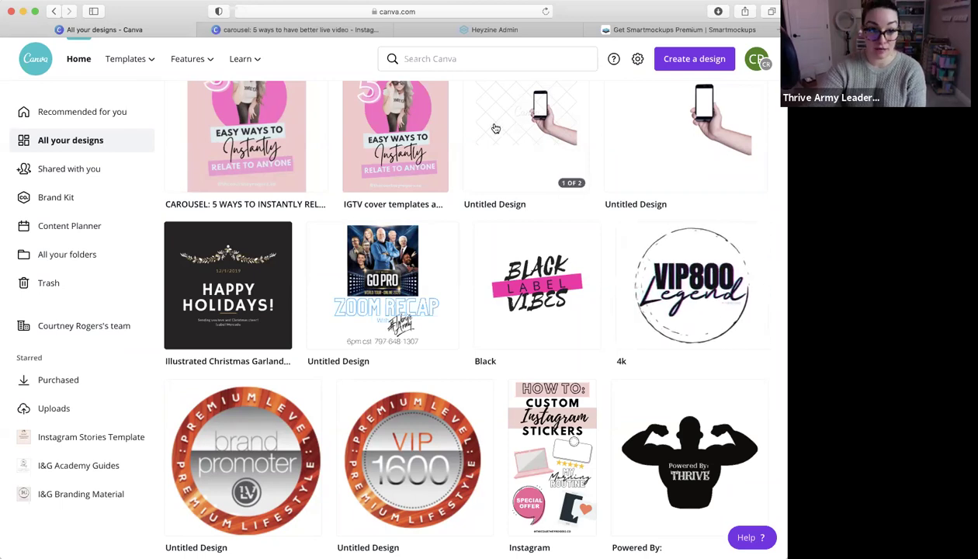
pyautogui.click(257, 34)
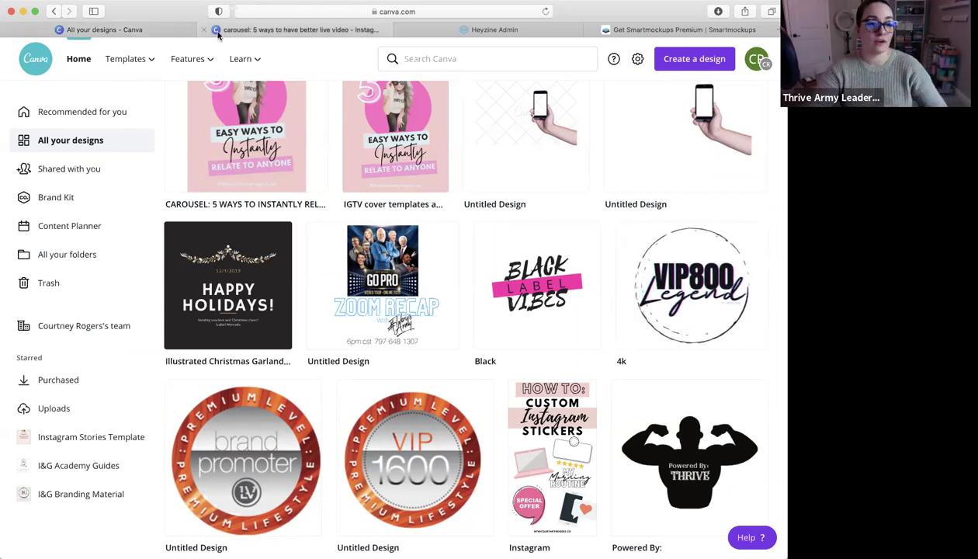
pyautogui.click(203, 29)
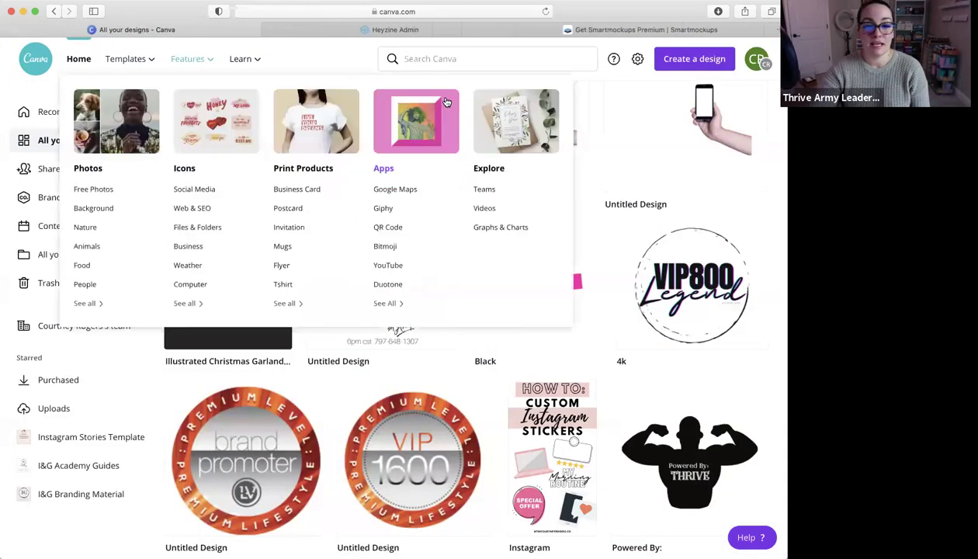
# Create a new design, clearing the previous format search, and choose Logo
pyautogui.click(705, 62)
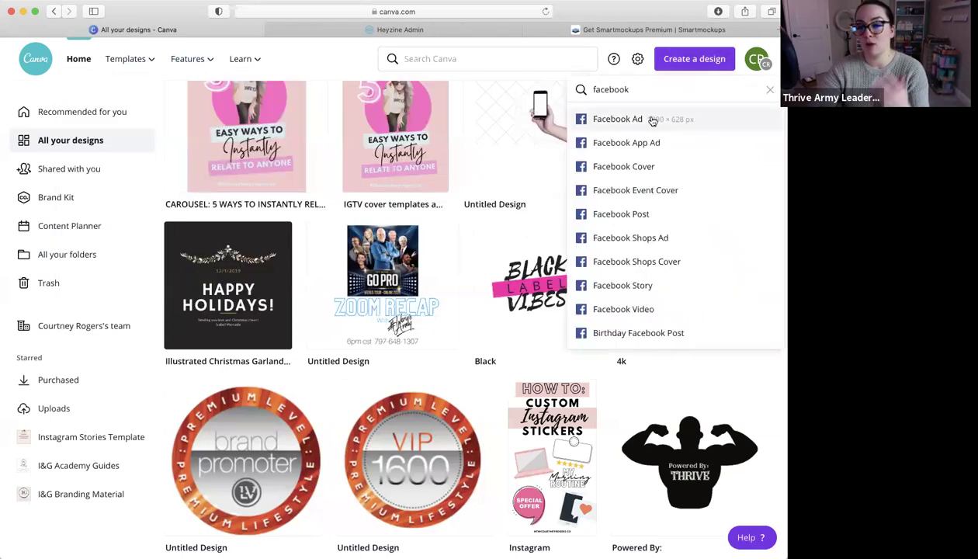
pyautogui.click(770, 89)
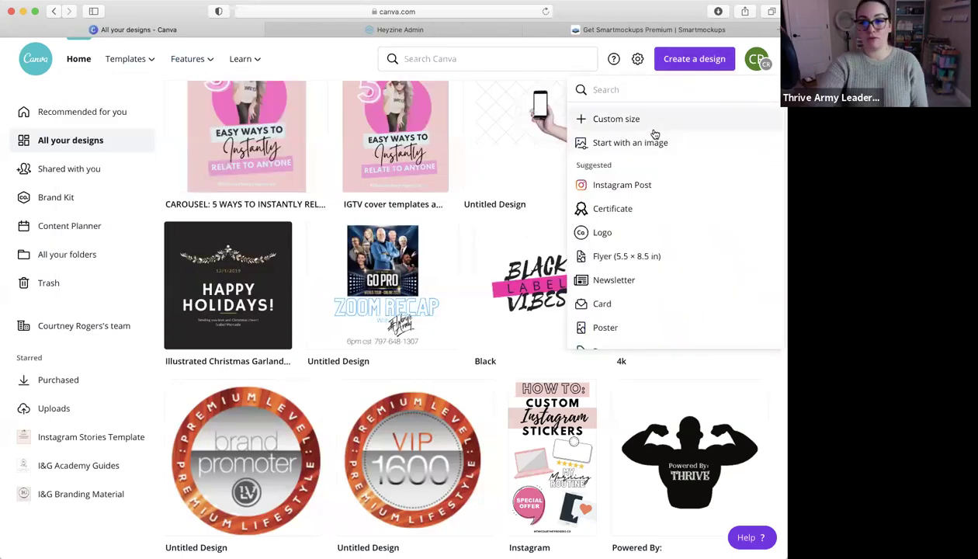
pyautogui.click(623, 235)
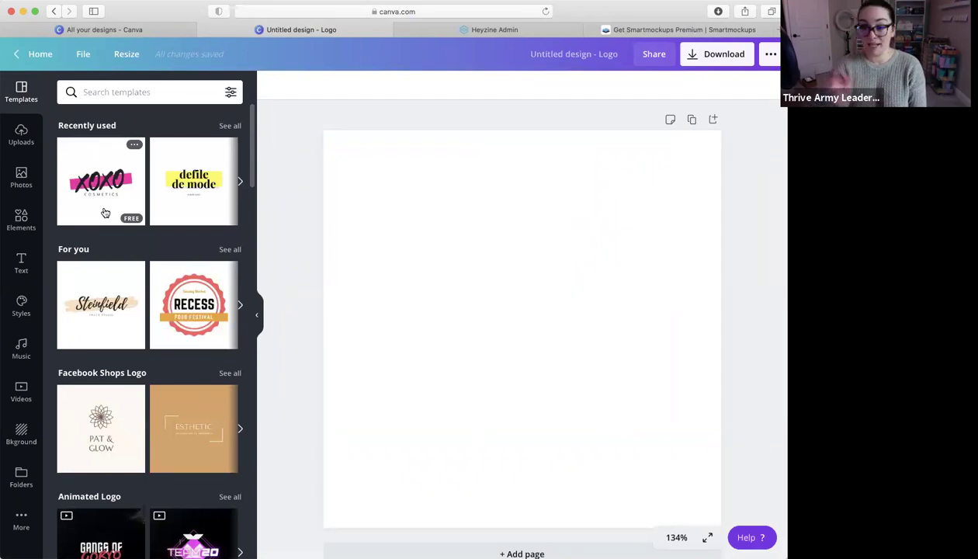
# Add the Stay Fearless text combination and ungroup its lines
pyautogui.click(21, 264)
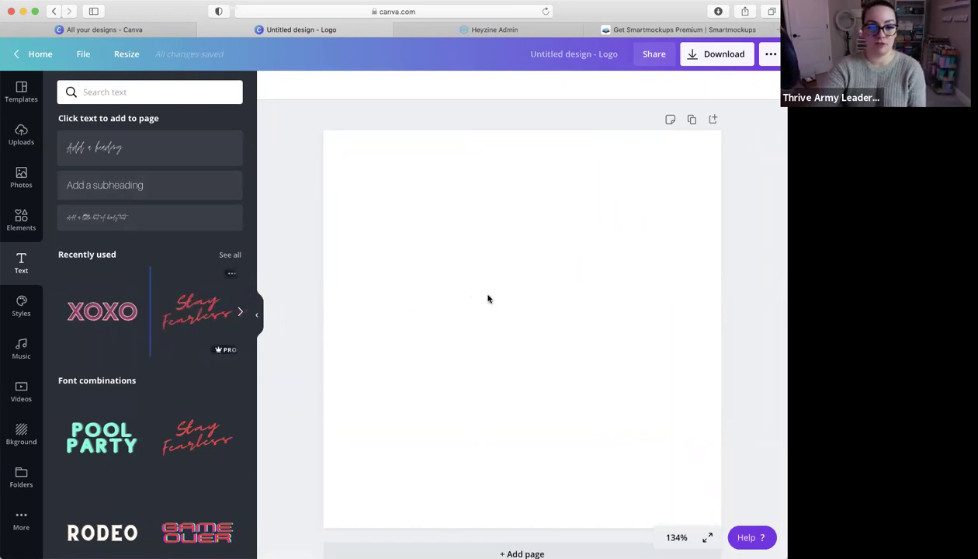
pyautogui.click(199, 315)
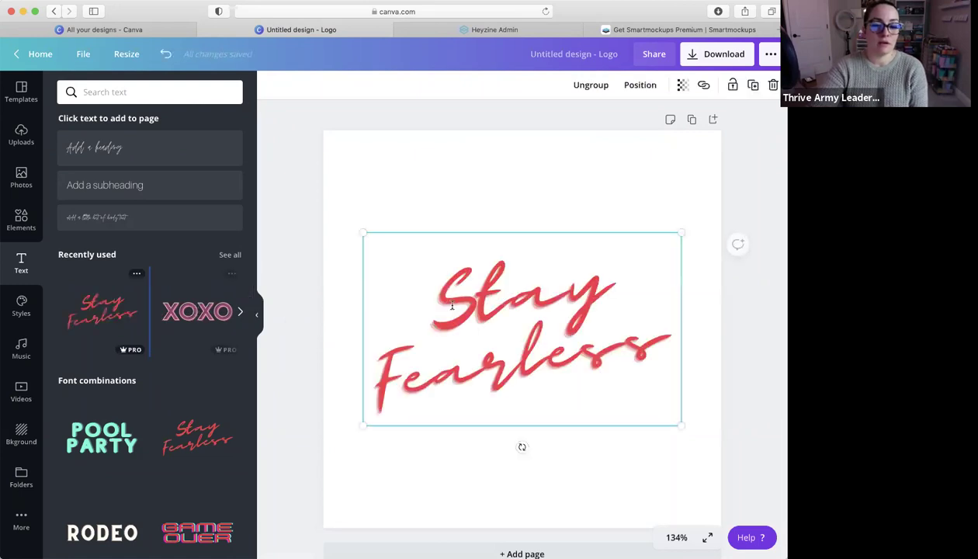
pyautogui.click(725, 87)
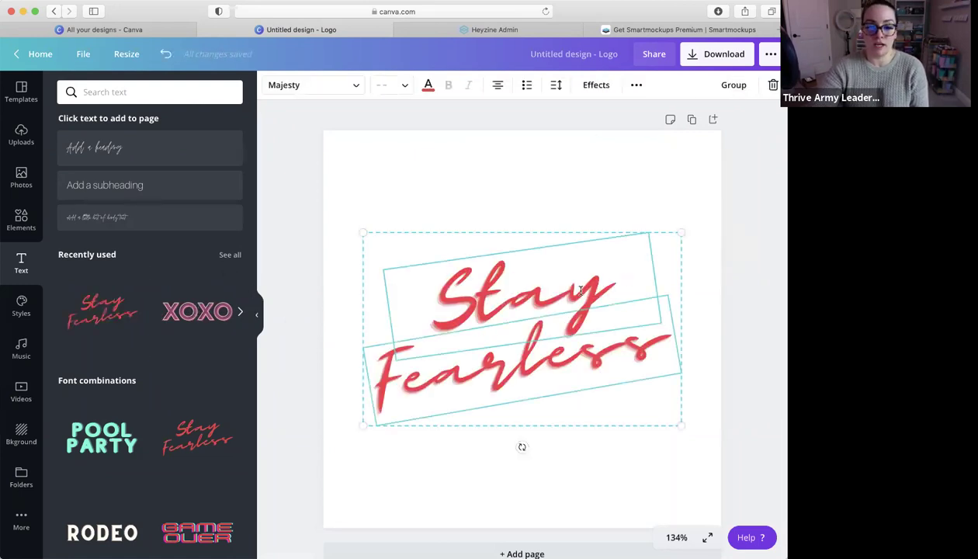
pyautogui.click(537, 211)
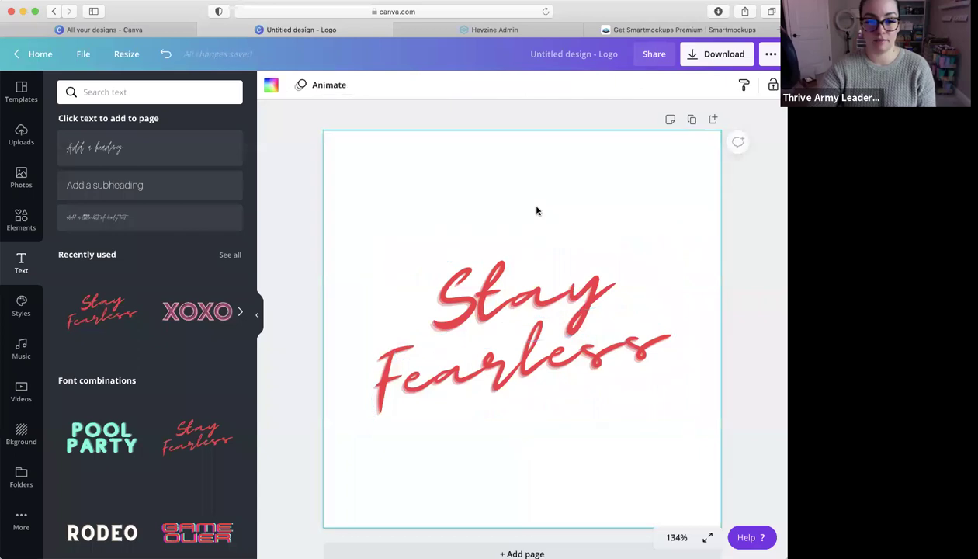
# Replace 'Stay' with the creator's first name and widen the box to one line
pyautogui.click(540, 297)
pyautogui.click(546, 298)
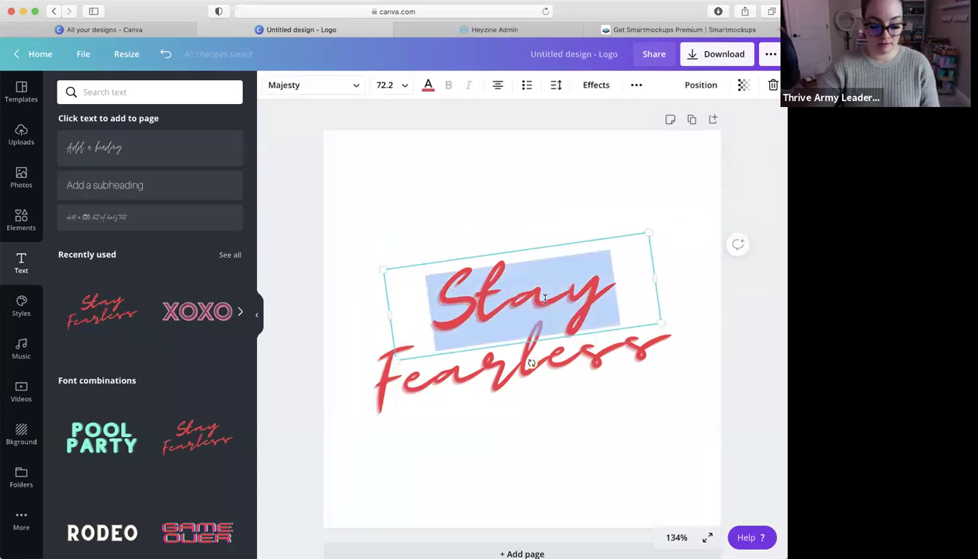
pyautogui.write('Courtn')
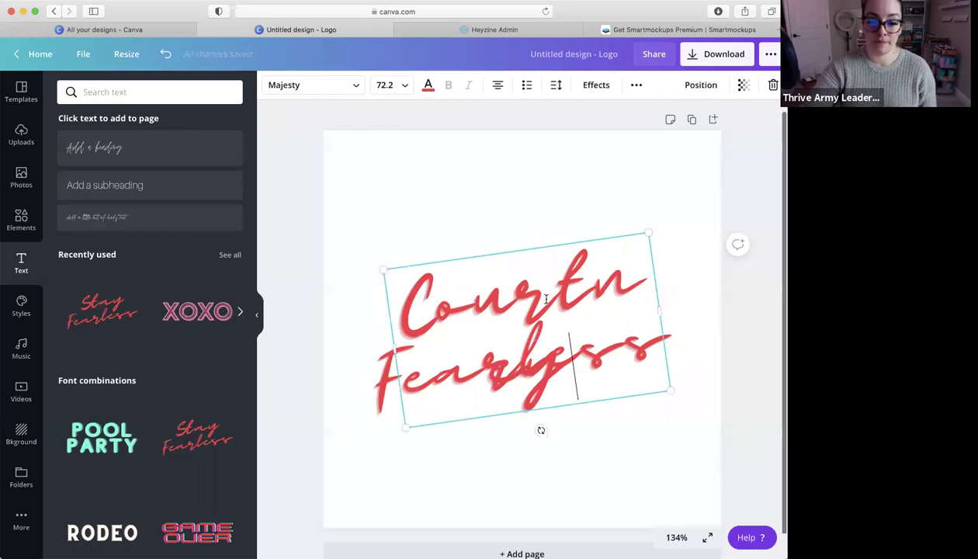
pyautogui.scroll(-1, 539, 420)
pyautogui.click(609, 439)
pyautogui.click(630, 278)
pyautogui.moveTo(659, 284); pyautogui.dragTo(737, 232)
# Delete the Fearless line and move the name toward the page centre
pyautogui.click(584, 335)
pyautogui.press('Delete')
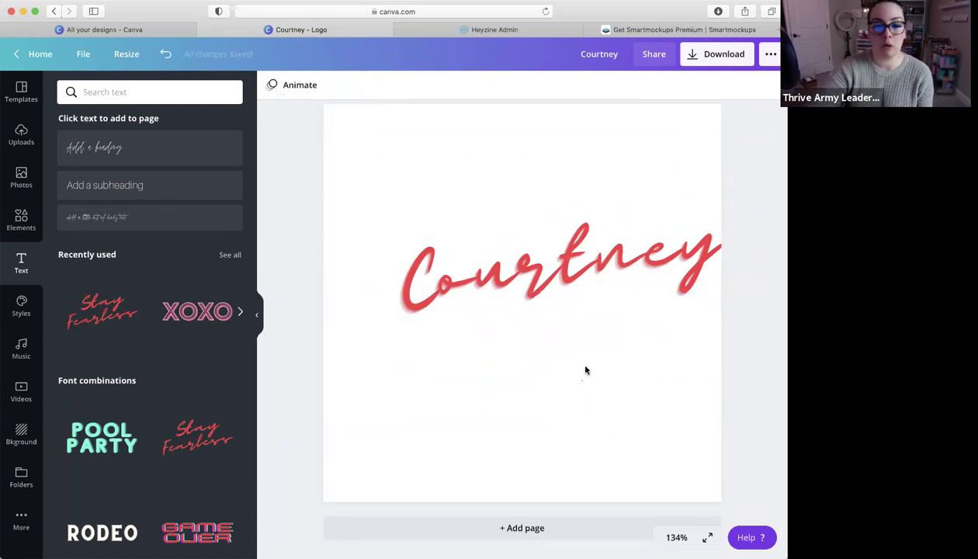
pyautogui.moveTo(567, 287); pyautogui.dragTo(552, 308)
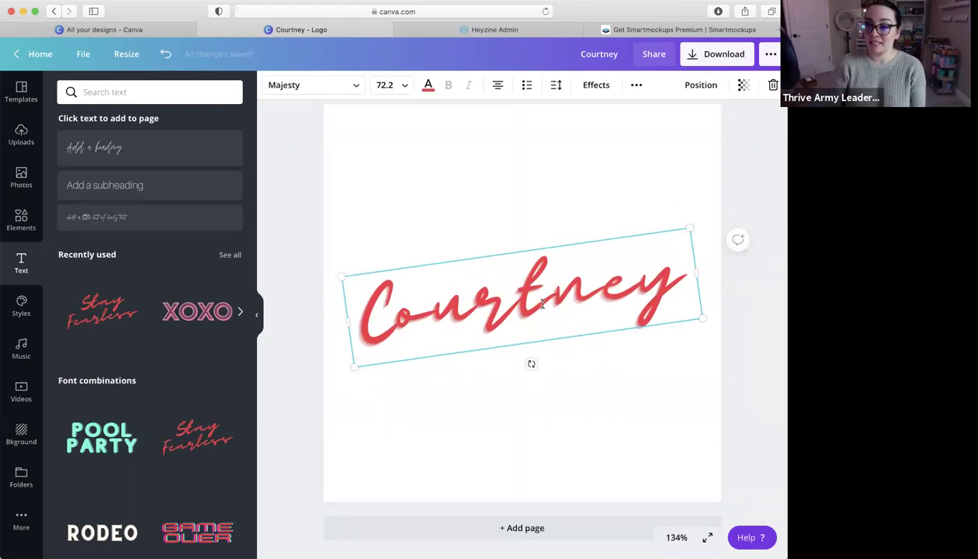
# Set the PNG download to a transparent background, then close the download panel
pyautogui.click(727, 52)
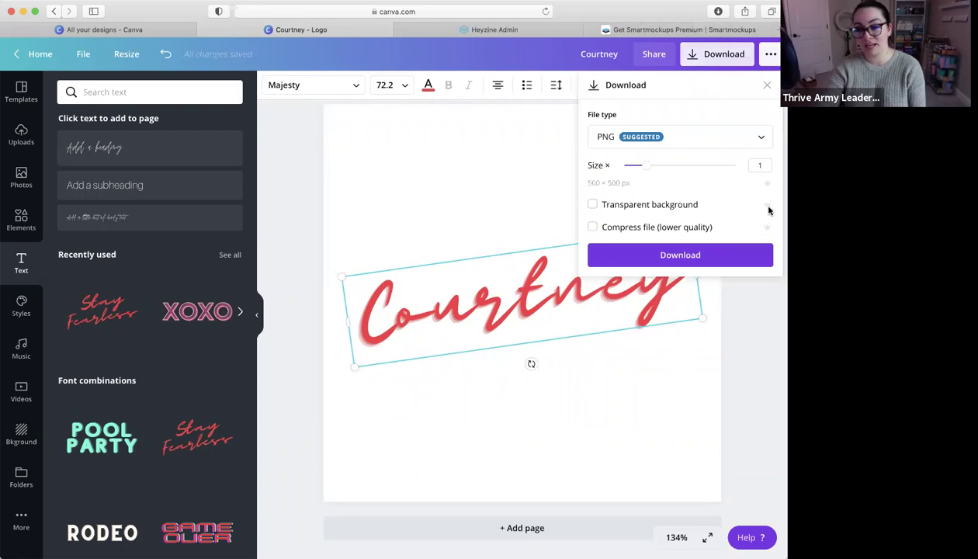
pyautogui.click(593, 205)
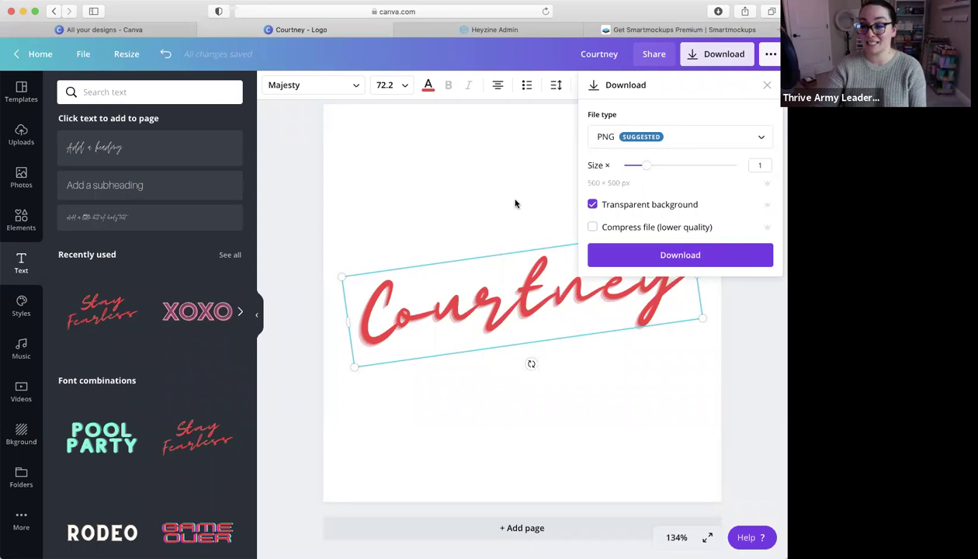
pyautogui.click(531, 186)
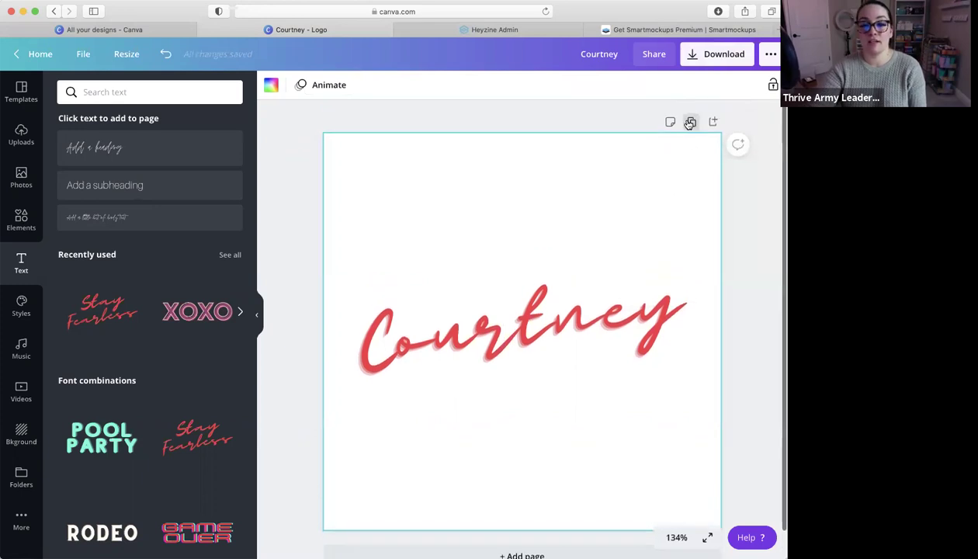
# Duplicate the logo page and delete the name text from page 2
pyautogui.click(691, 122)
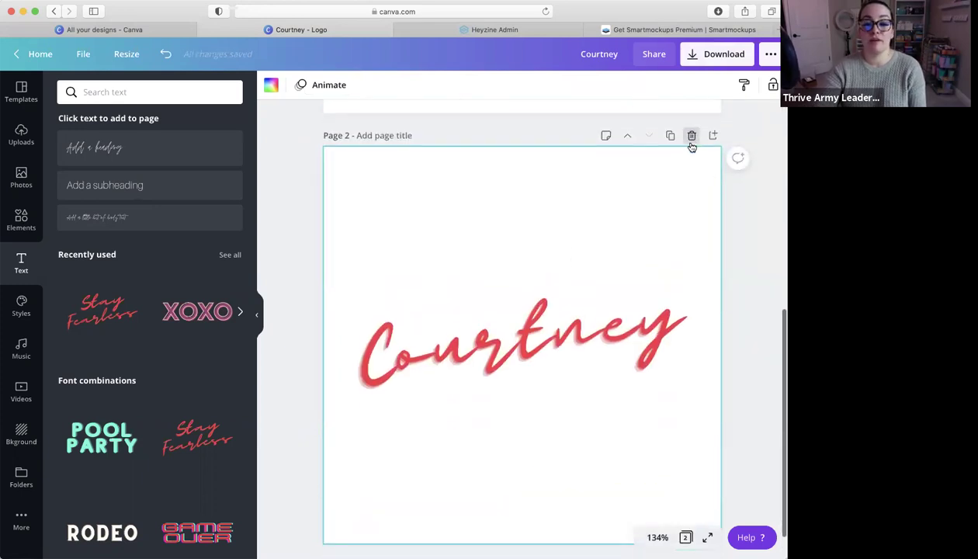
pyautogui.click(536, 350)
pyautogui.press('Delete')
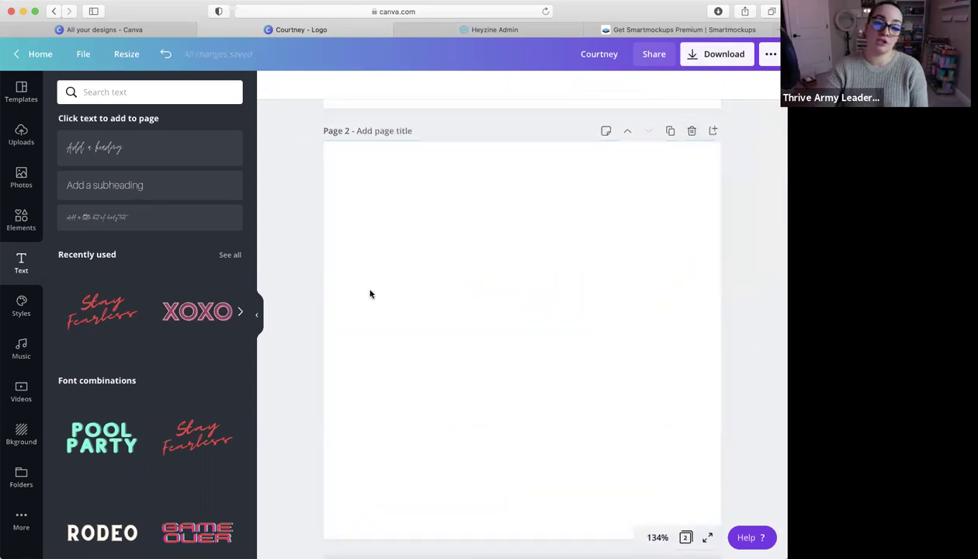
# Add the uploaded Thrive product image to page 2 and enlarge it
pyautogui.click(26, 133)
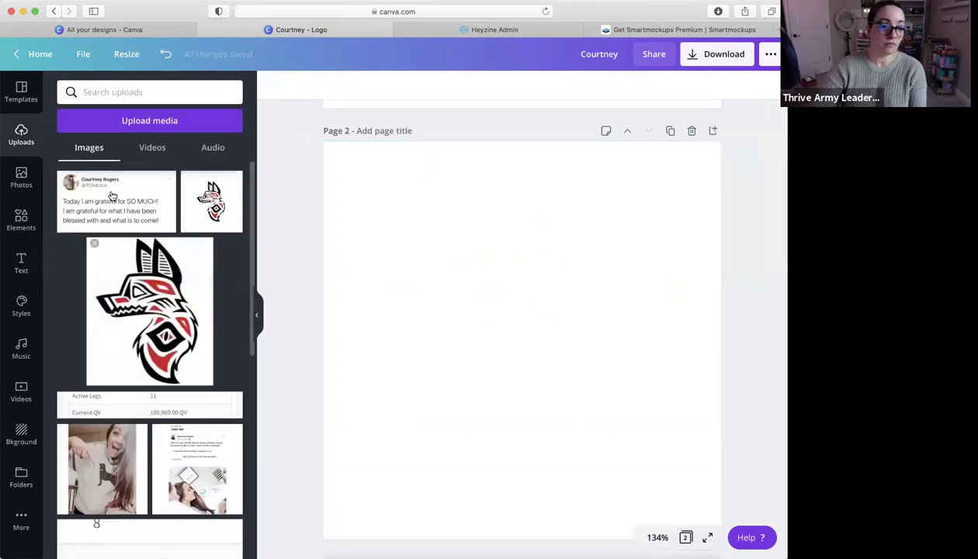
pyautogui.scroll(-15, 160, 267)
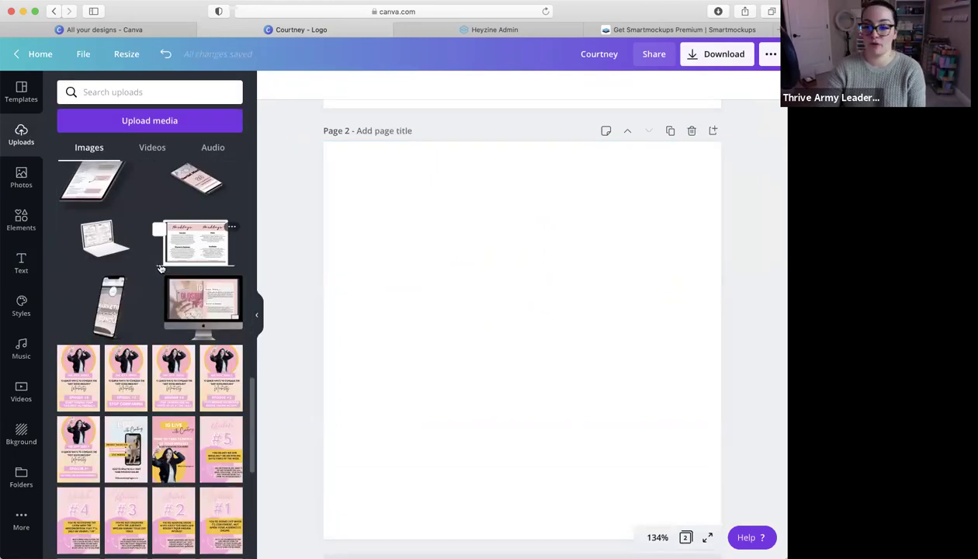
pyautogui.scroll(-15, 160, 268)
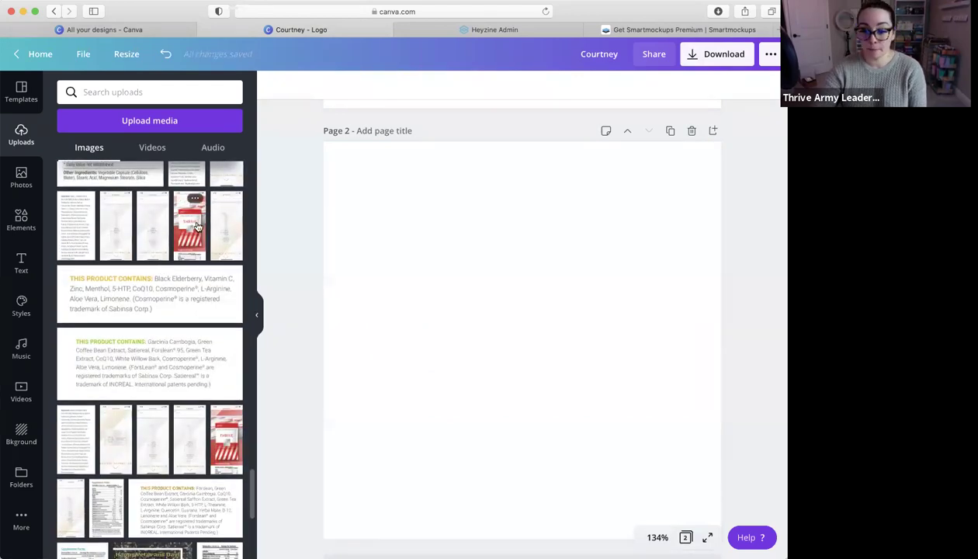
pyautogui.click(196, 226)
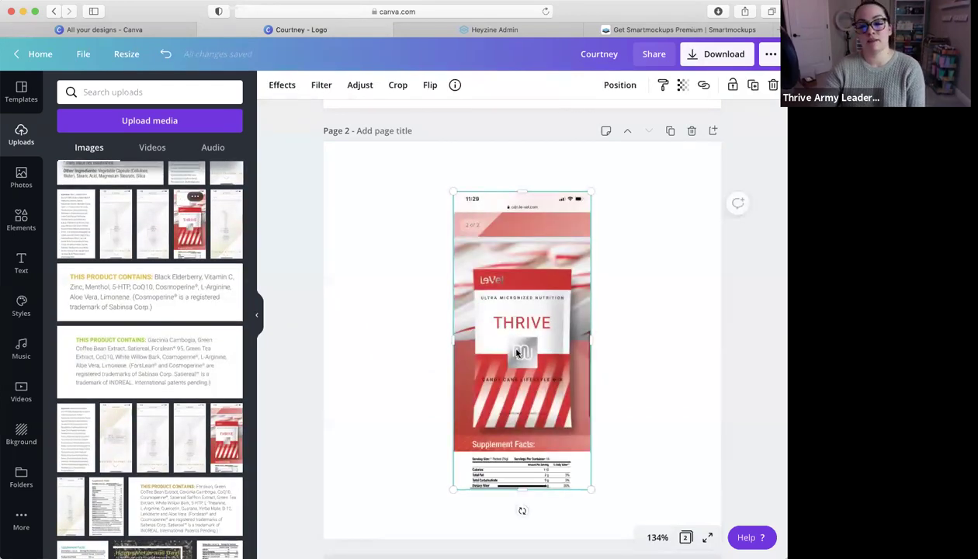
pyautogui.moveTo(420, 182)
pyautogui.mouseDown()
pyautogui.moveTo(388, 159)
pyautogui.moveTo(404, 172)
pyautogui.mouseUp()
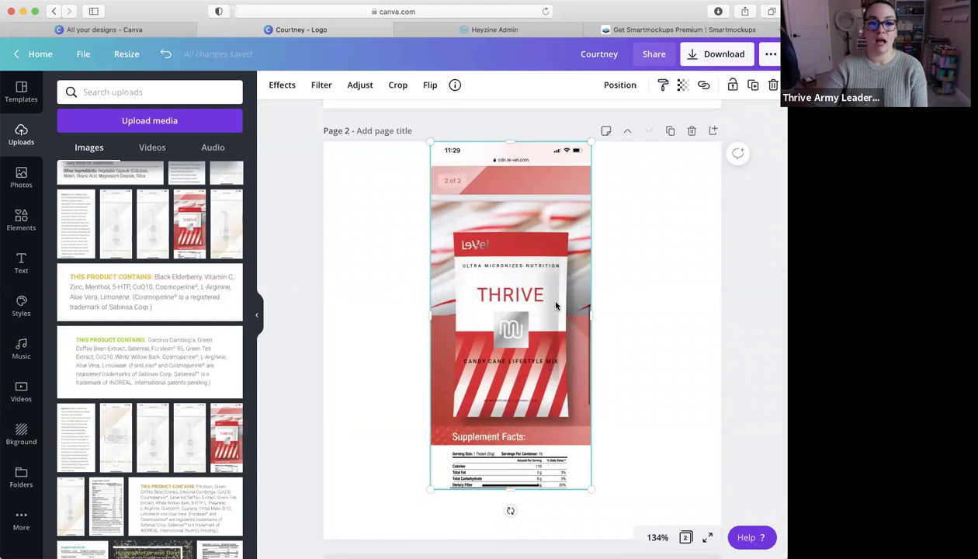
# Apply the Background Remover effect to the Thrive image and nudge the bag slightly down
pyautogui.click(290, 87)
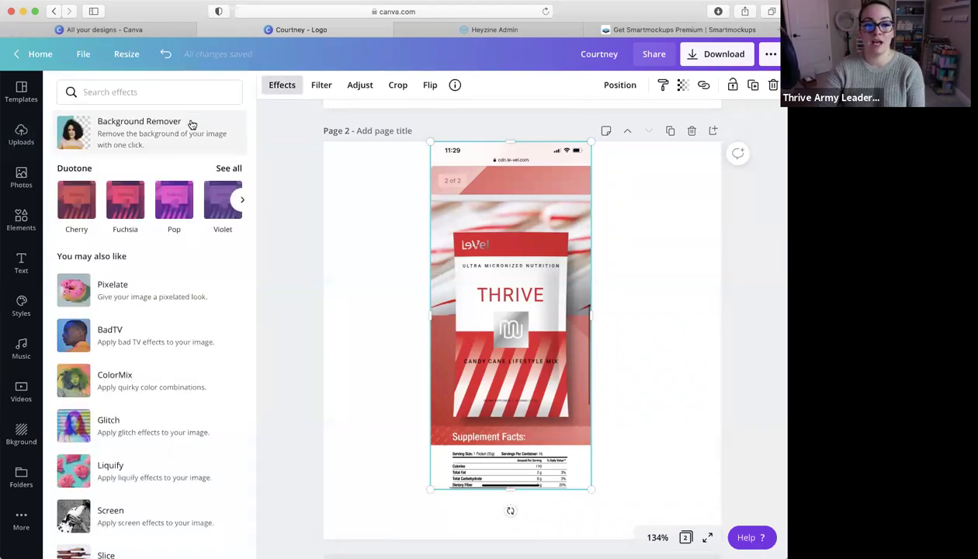
pyautogui.click(192, 124)
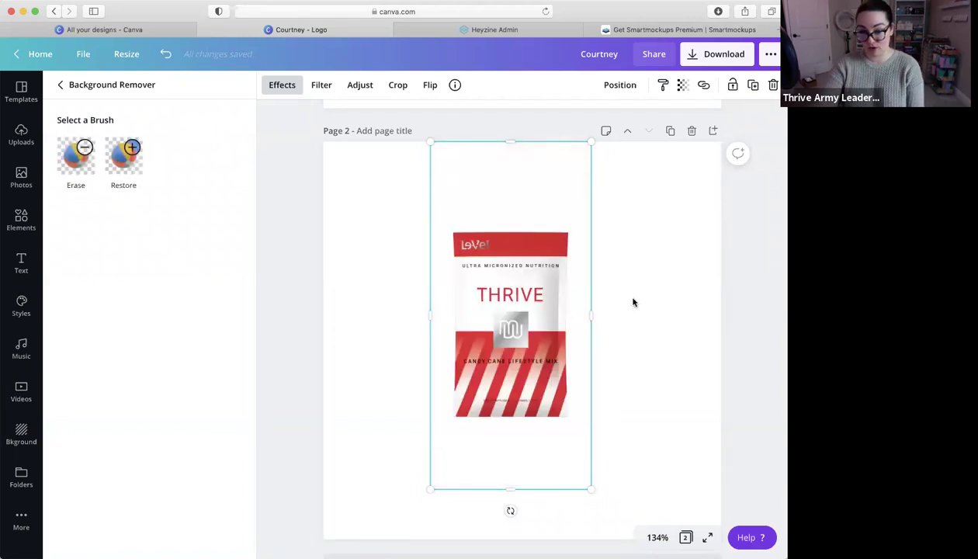
pyautogui.moveTo(513, 295)
pyautogui.mouseDown()
pyautogui.moveTo(521, 309)
pyautogui.moveTo(512, 313)
pyautogui.mouseUp()
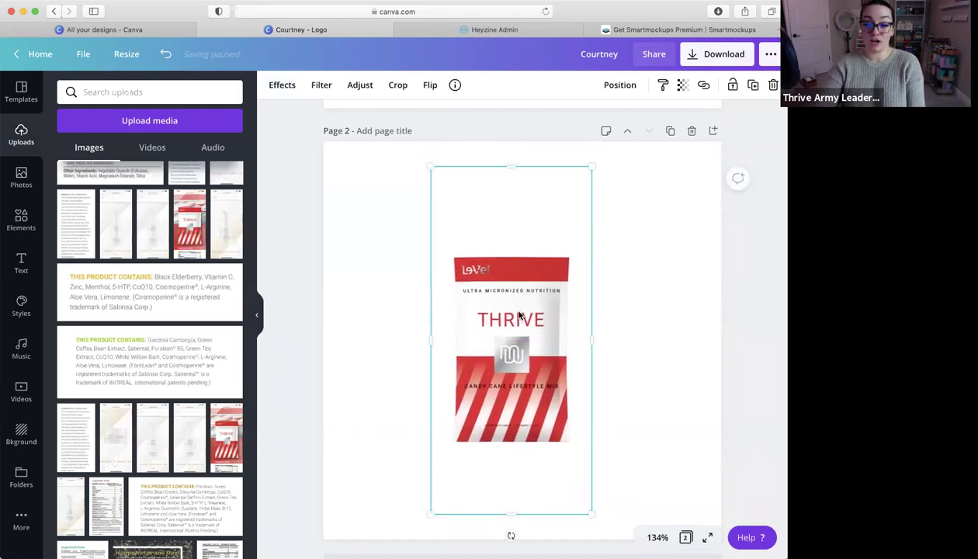
pyautogui.click(634, 260)
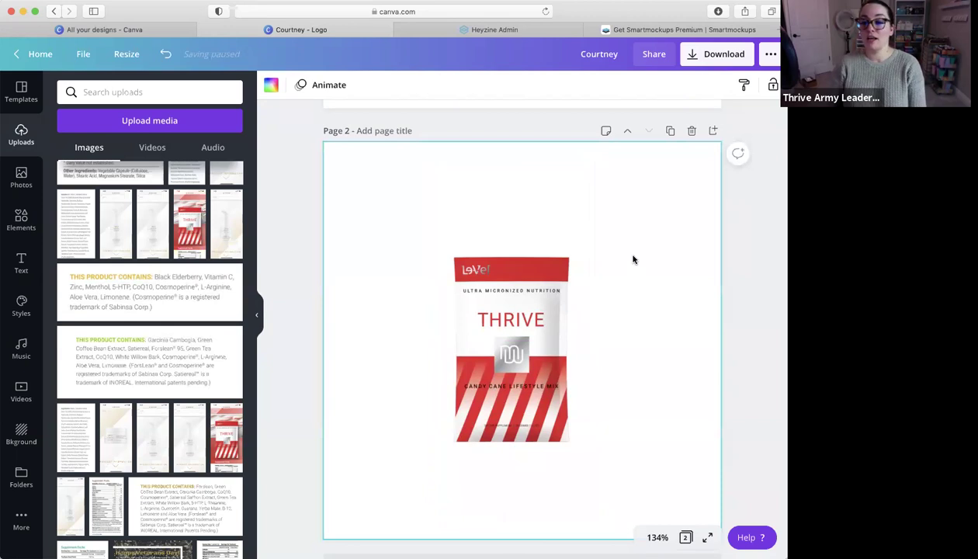
pyautogui.scroll(-1, 634, 260)
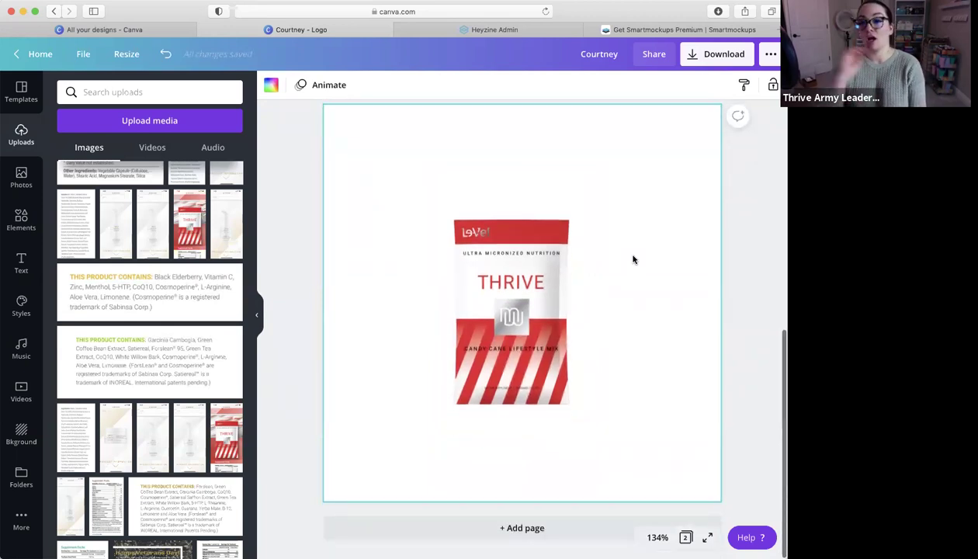
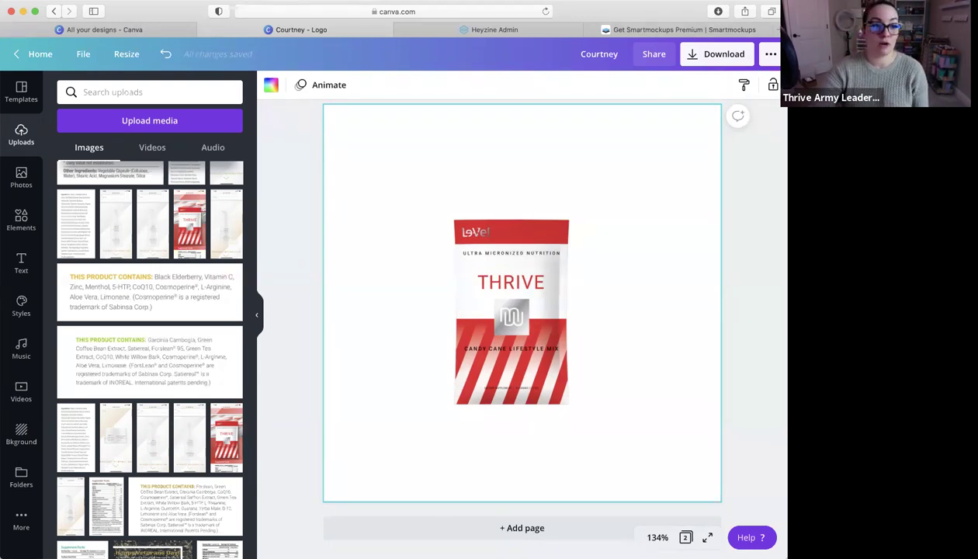
# Look at the page's sharing options, then dismiss them without sharing
pyautogui.click(48, 0)
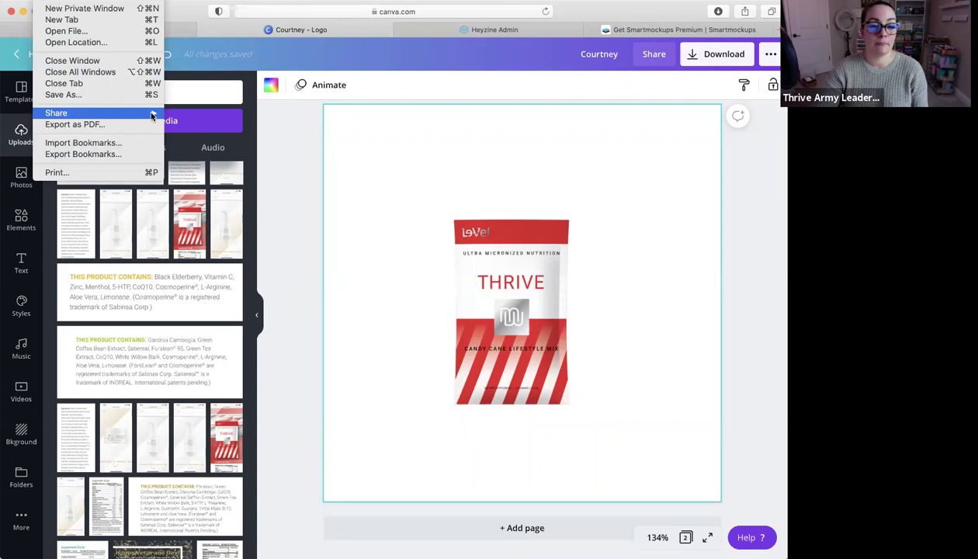
pyautogui.moveTo(151, 114)
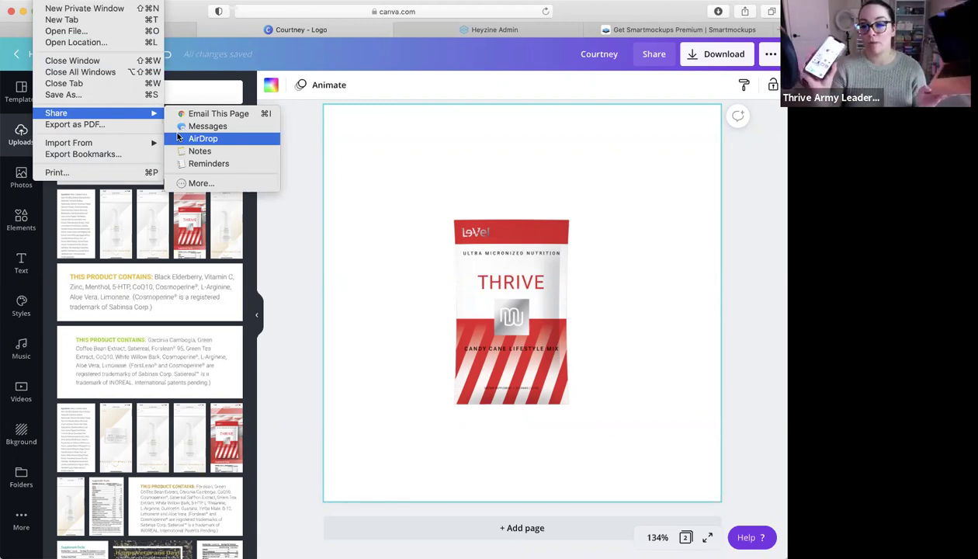
pyautogui.press('Escape')
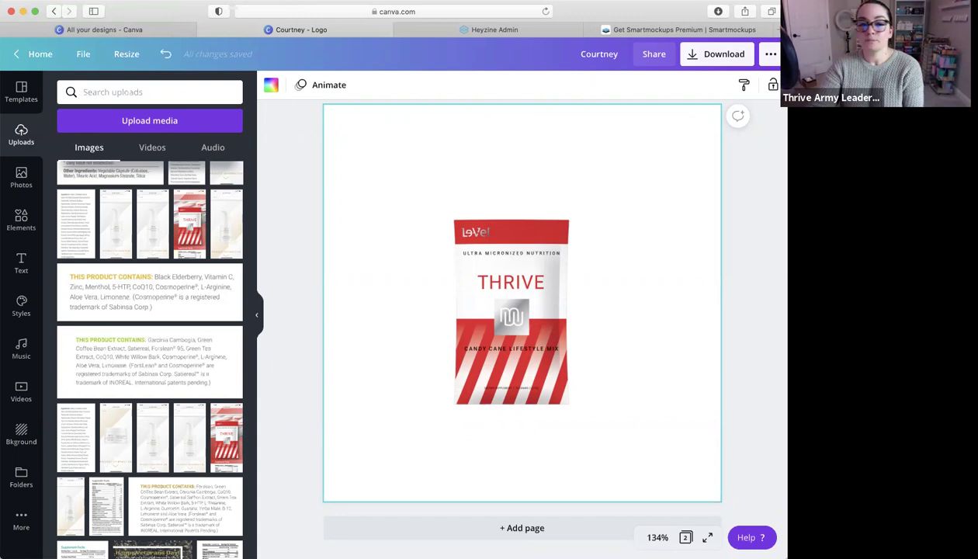
pyautogui.scroll(3, 685, 166)
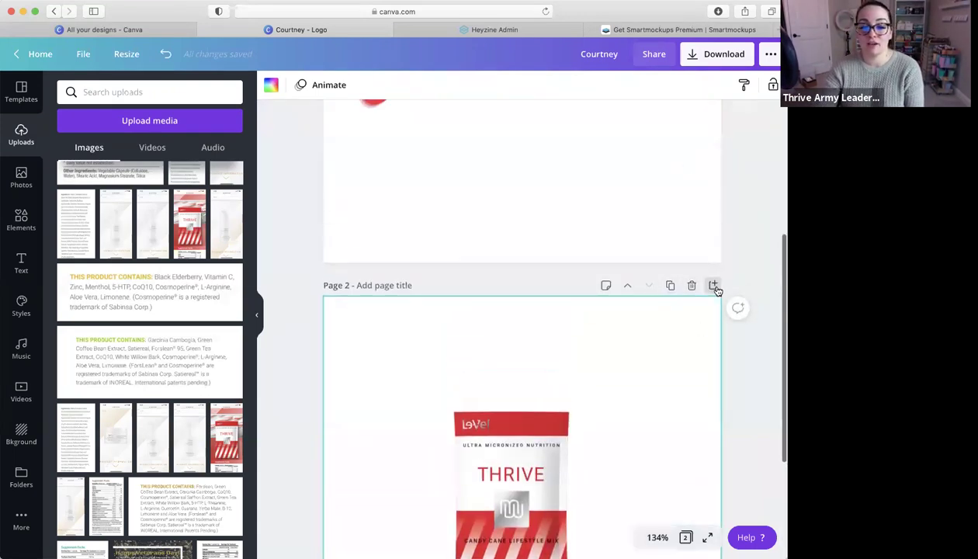
# Add a blank page 3 and place the pink-sweater portrait on it
pyautogui.click(713, 286)
pyautogui.scroll(-2, 137, 339)
pyautogui.scroll(-5, 137, 339)
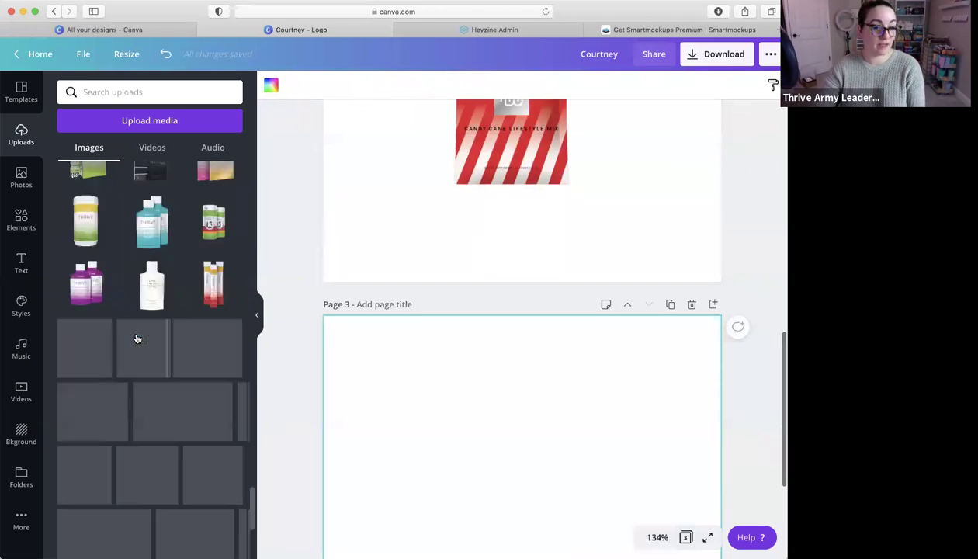
pyautogui.scroll(-2, 137, 340)
pyautogui.click(160, 326)
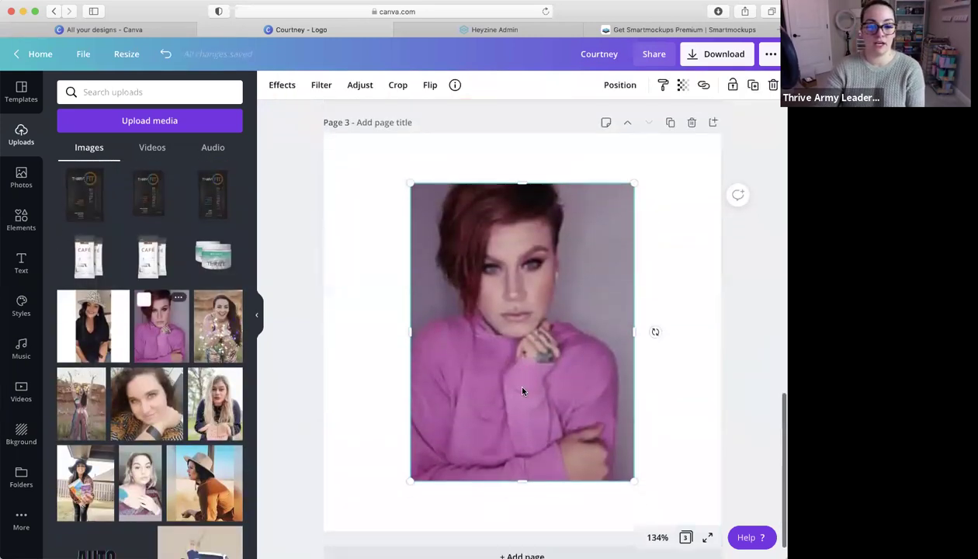
# Remove the portrait's background with Background Remover and move the cut-out lower
pyautogui.click(282, 85)
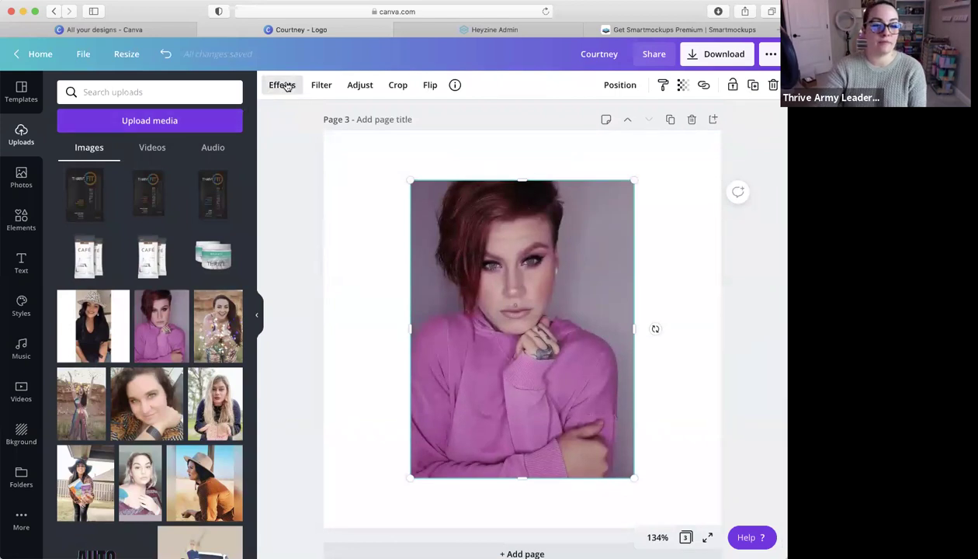
pyautogui.click(168, 135)
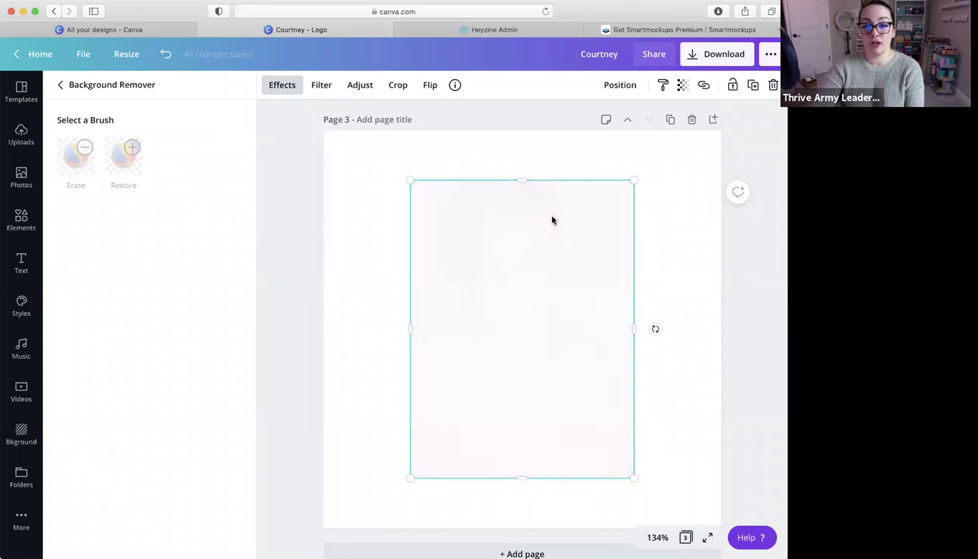
pyautogui.moveTo(554, 412); pyautogui.dragTo(485, 380)
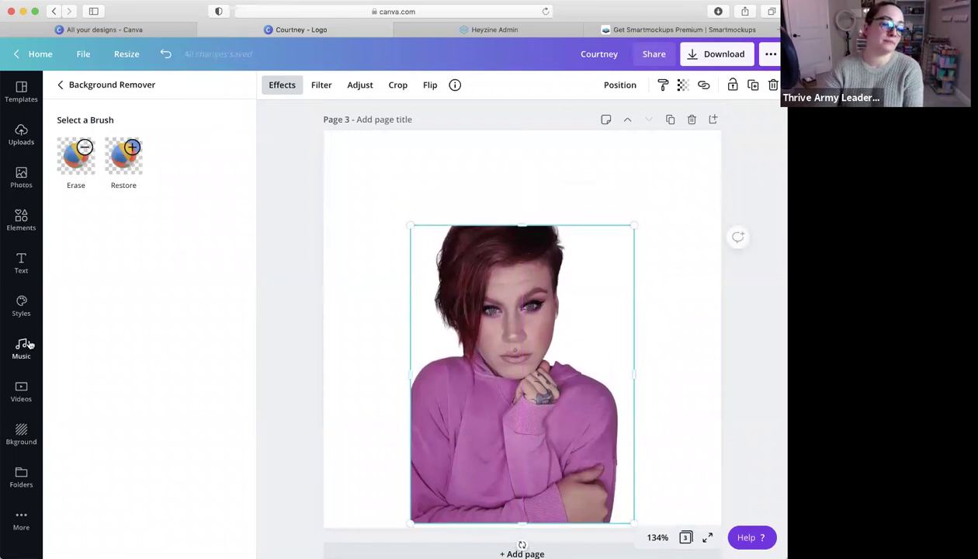
# Apply the white-brick background to page 3
pyautogui.click(21, 433)
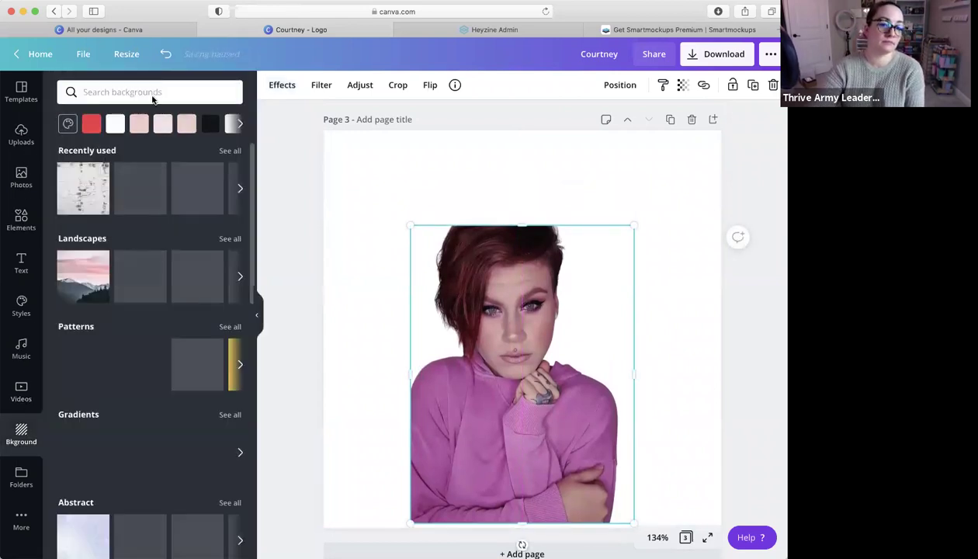
pyautogui.click(85, 190)
pyautogui.scroll(-1, 435, 256)
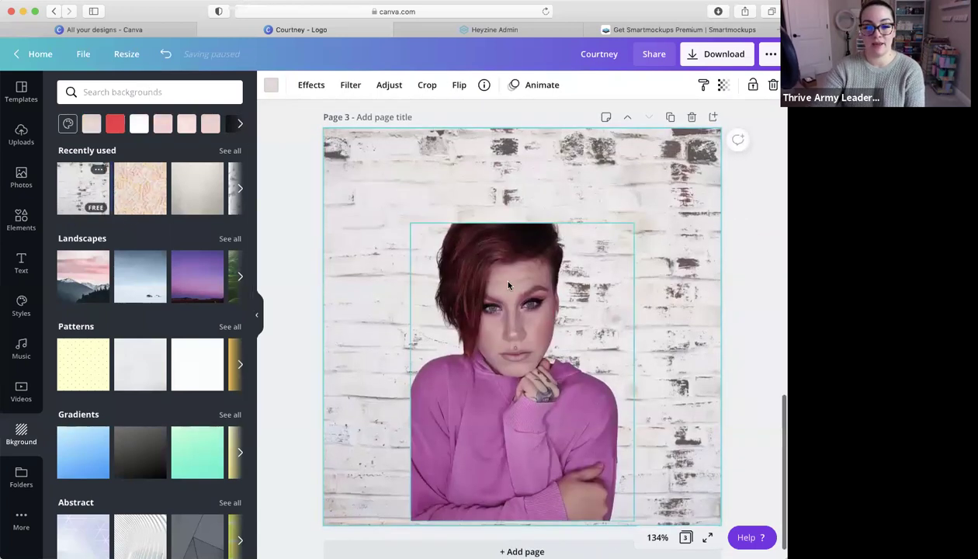
# Enlarge the cut-out portrait to about 382 × 510 so it fills the page height
pyautogui.click(420, 226)
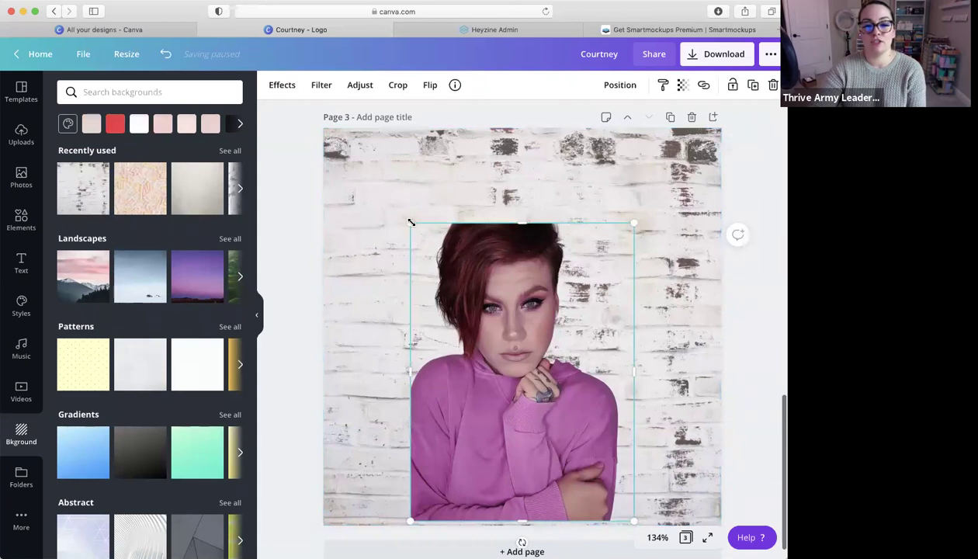
pyautogui.moveTo(392, 191); pyautogui.dragTo(326, 116)
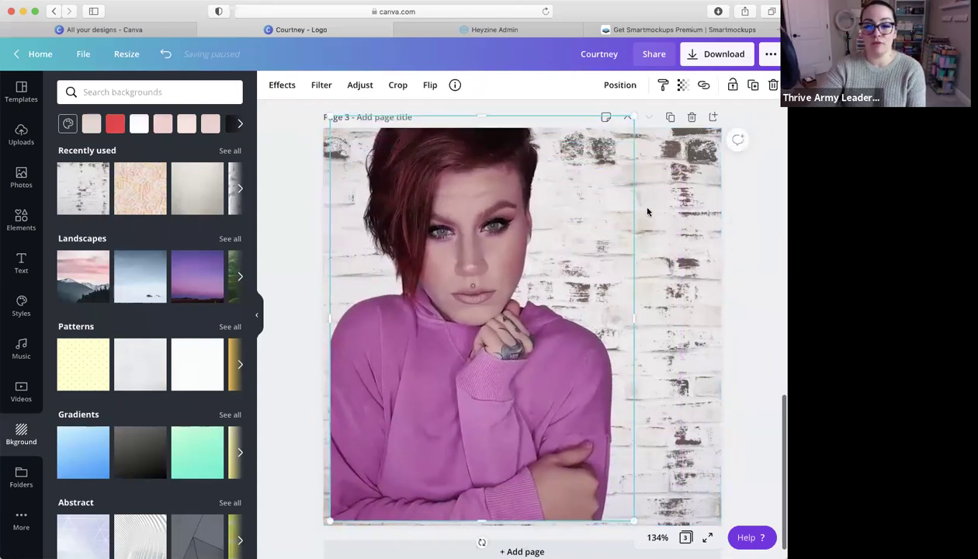
pyautogui.click(651, 208)
pyautogui.click(610, 217)
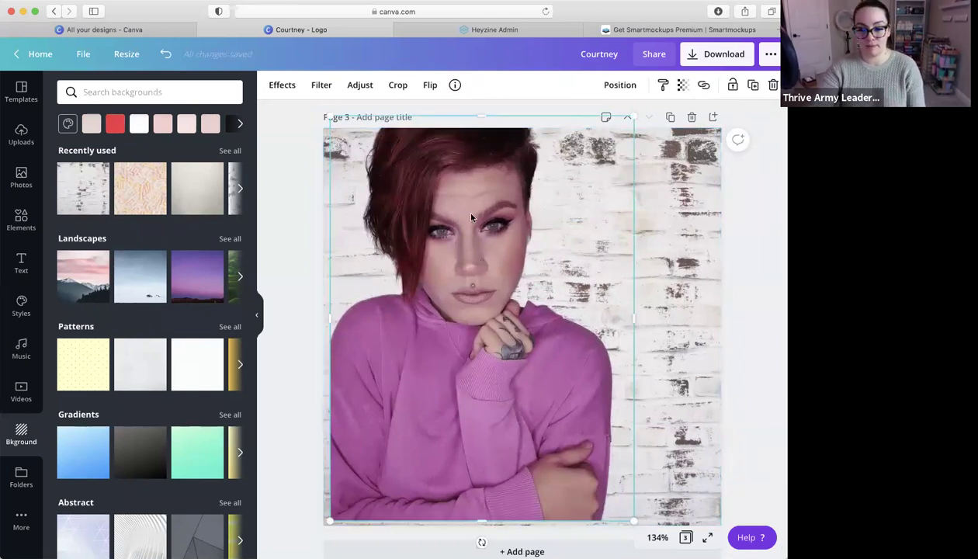
pyautogui.click(23, 216)
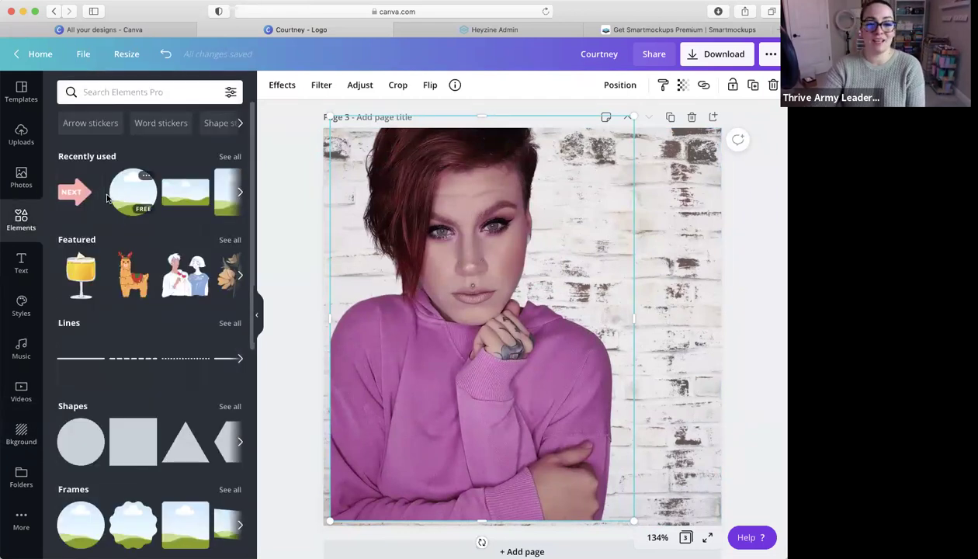
# Add a square, reshape it into a short wide pink bar at upper right, and duplicate it
pyautogui.click(130, 423)
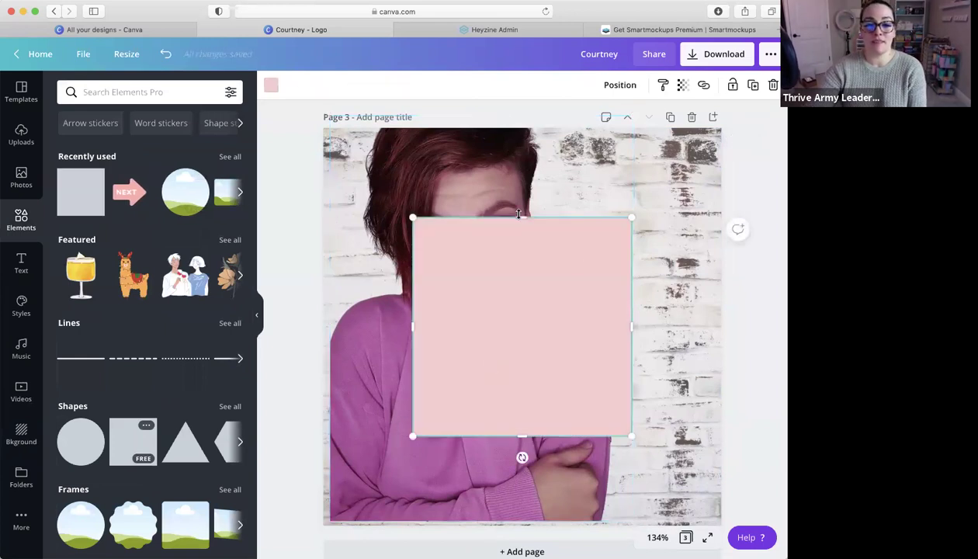
pyautogui.moveTo(523, 219); pyautogui.dragTo(646, 258)
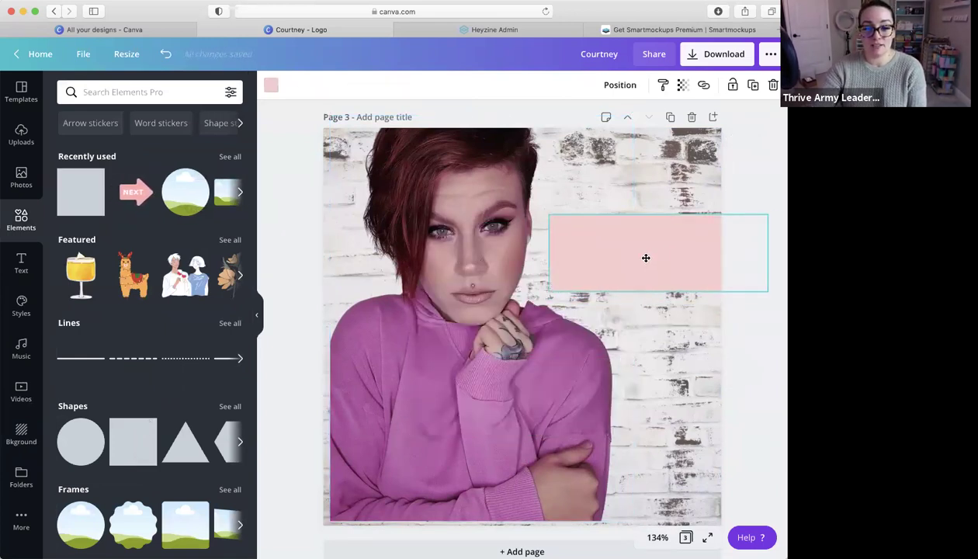
pyautogui.moveTo(650, 214); pyautogui.dragTo(653, 174)
pyautogui.press('super+d')
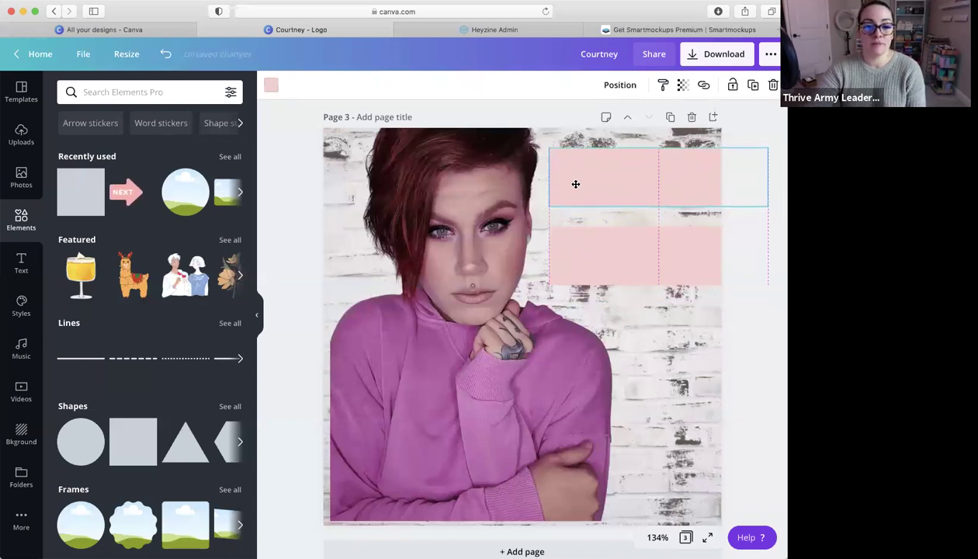
# Recolour the upper bar to the deeper pink #EDB2B2
pyautogui.click(271, 84)
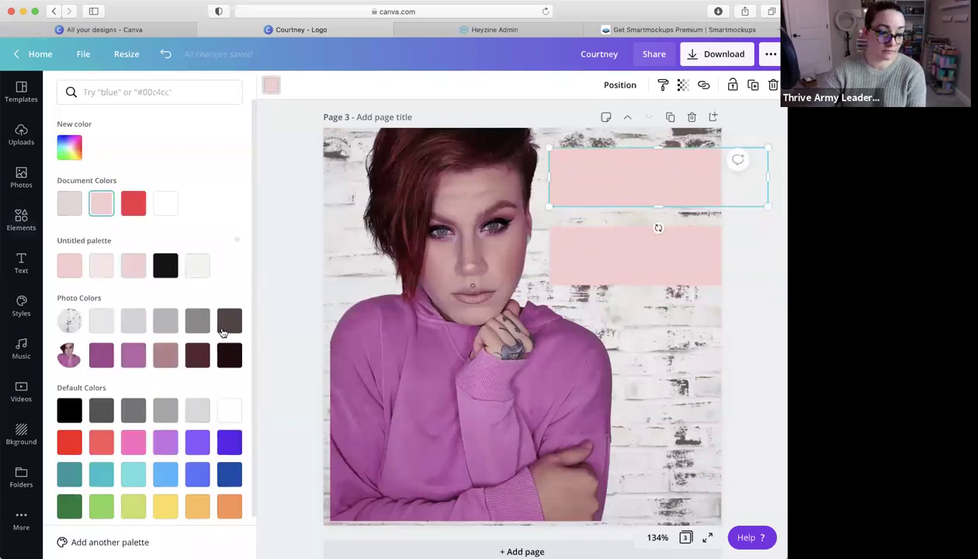
pyautogui.click(72, 149)
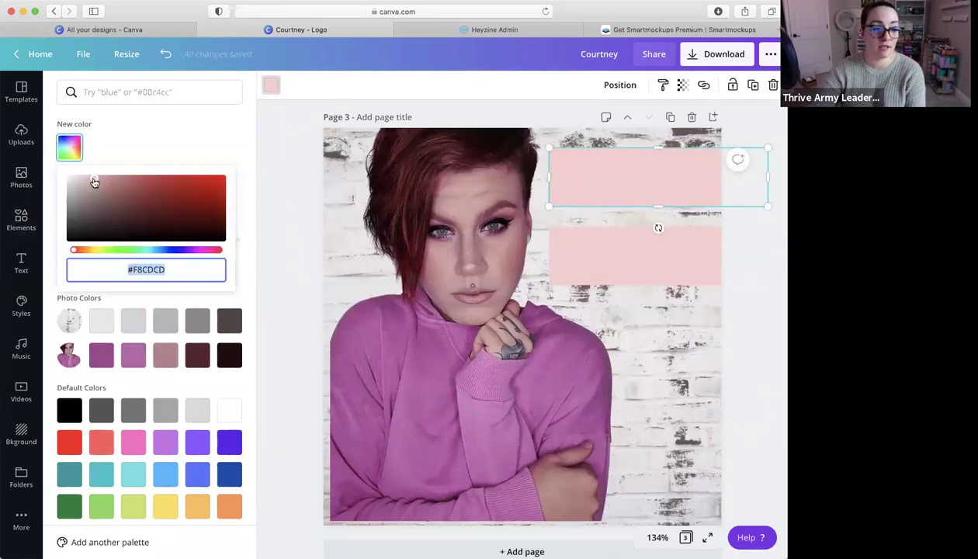
pyautogui.moveTo(94, 178); pyautogui.dragTo(107, 179)
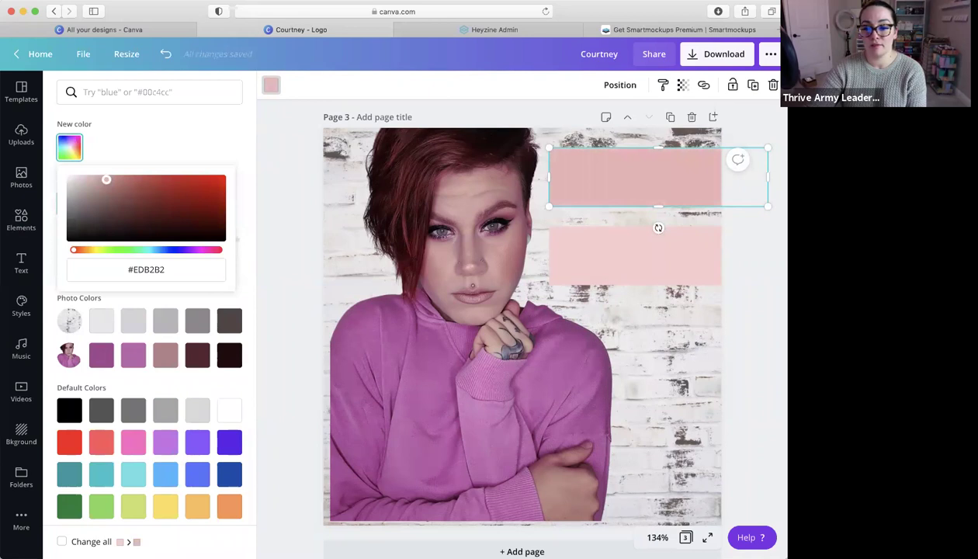
pyautogui.click(21, 220)
pyautogui.click(20, 261)
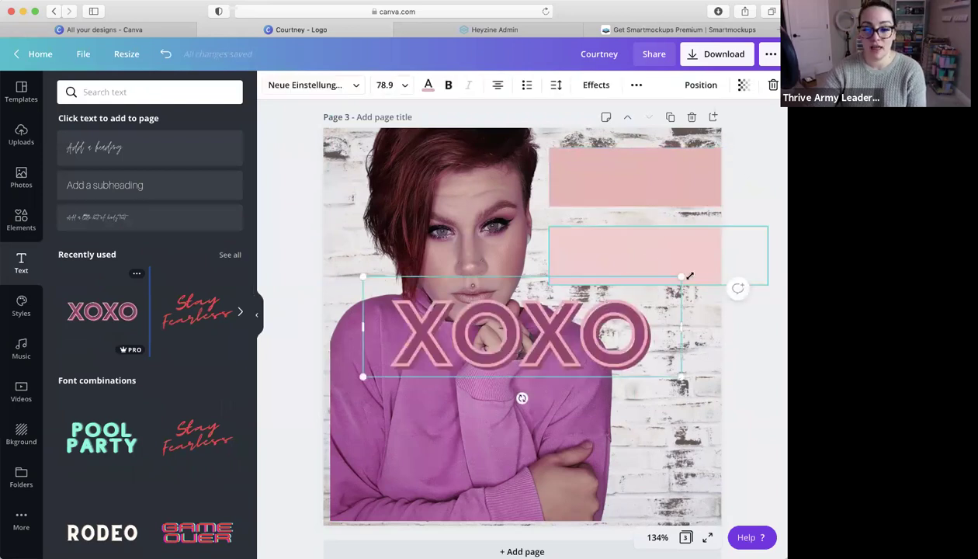
# Shrink the XOXO text, move it onto the top pink bar, and change it to 'JOIN US'
pyautogui.moveTo(688, 276); pyautogui.dragTo(563, 315)
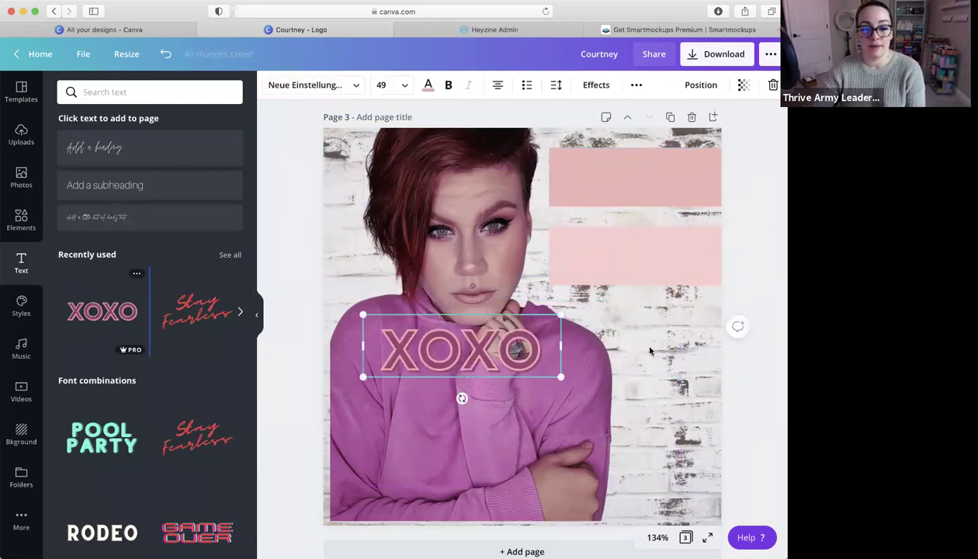
pyautogui.click(651, 351)
pyautogui.moveTo(488, 348); pyautogui.dragTo(659, 182)
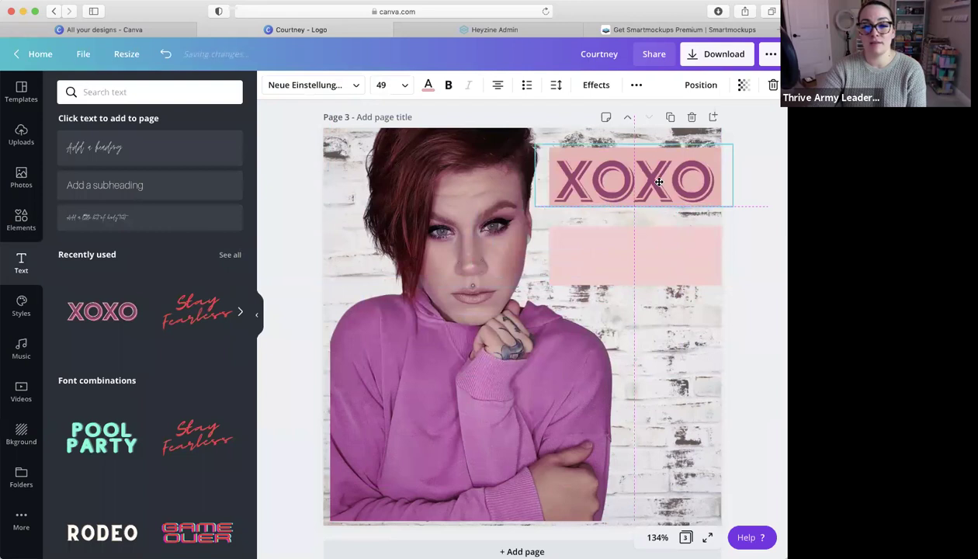
pyautogui.doubleClick(659, 181)
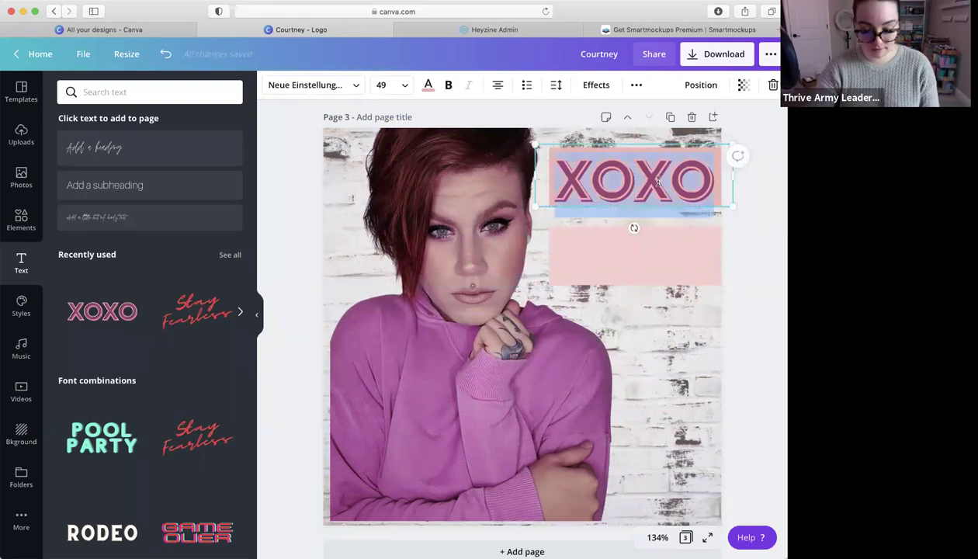
pyautogui.write('JOIN US')
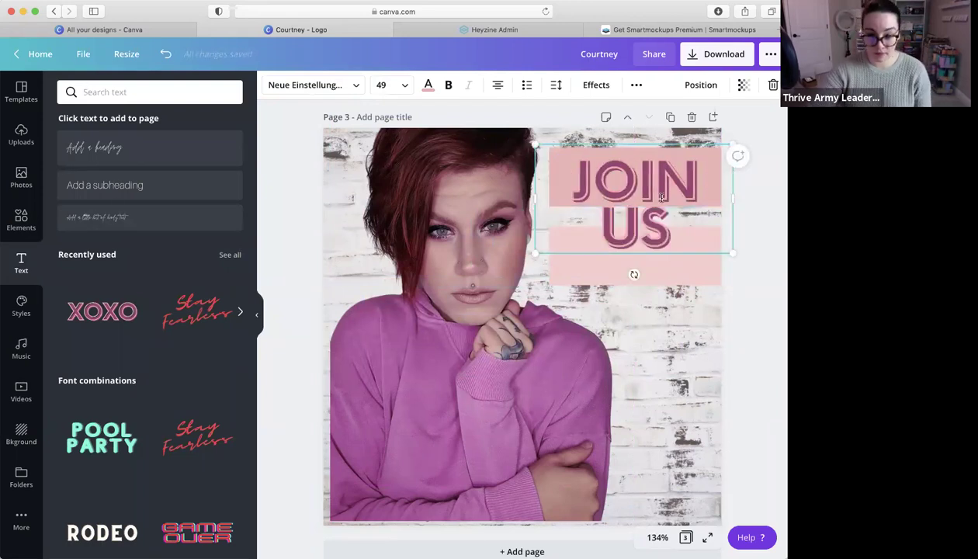
pyautogui.click(667, 265)
pyautogui.click(630, 188)
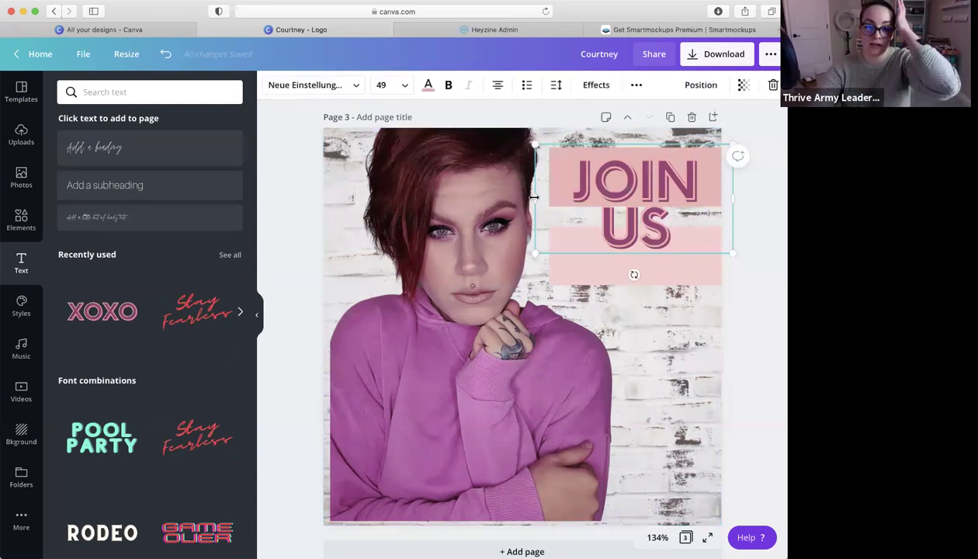
# Fit JOIN US on one line within the bar and nudge it slightly up and left
pyautogui.moveTo(534, 198); pyautogui.dragTo(498, 198)
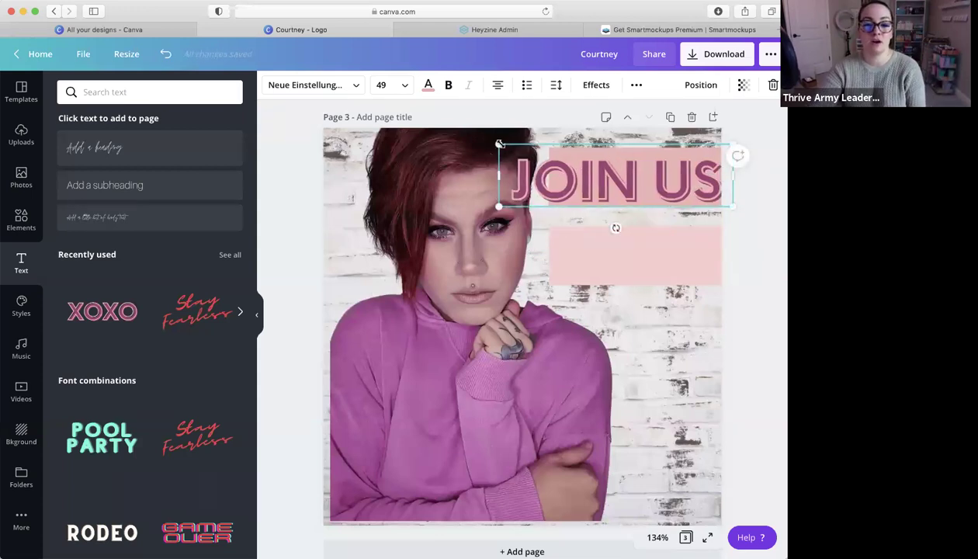
pyautogui.moveTo(531, 146); pyautogui.dragTo(559, 161)
pyautogui.press('Escape')
pyautogui.scroll(-1, 674, 248)
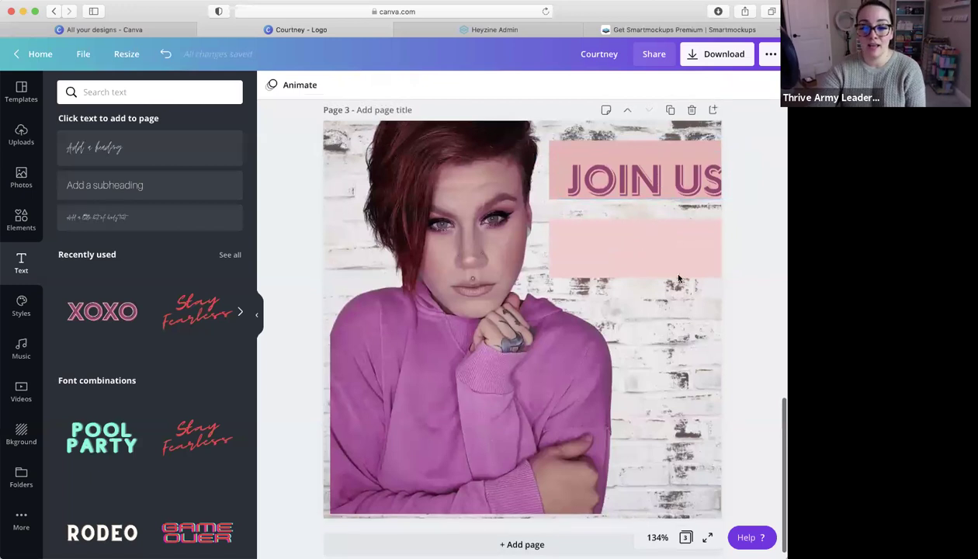
pyautogui.click(661, 177)
pyautogui.moveTo(661, 177); pyautogui.dragTo(651, 169)
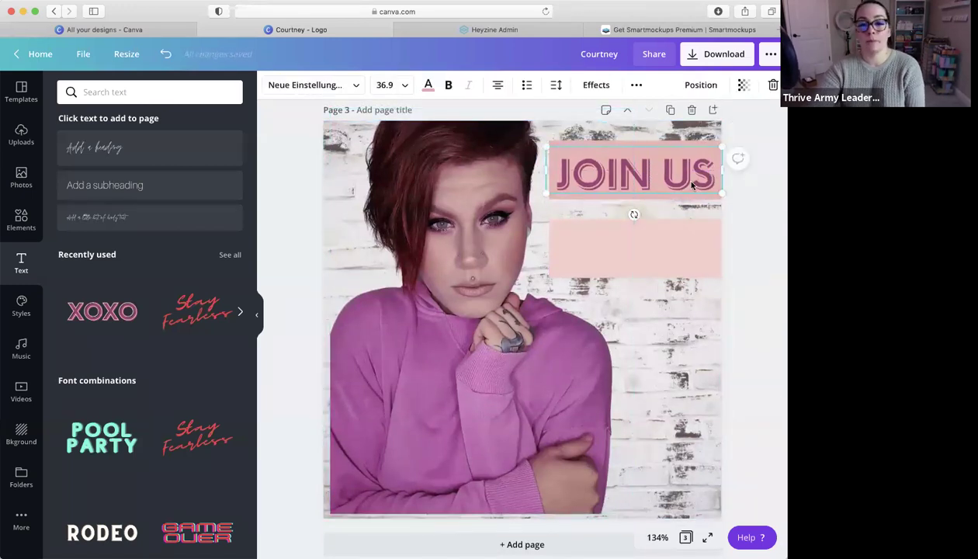
pyautogui.click(683, 244)
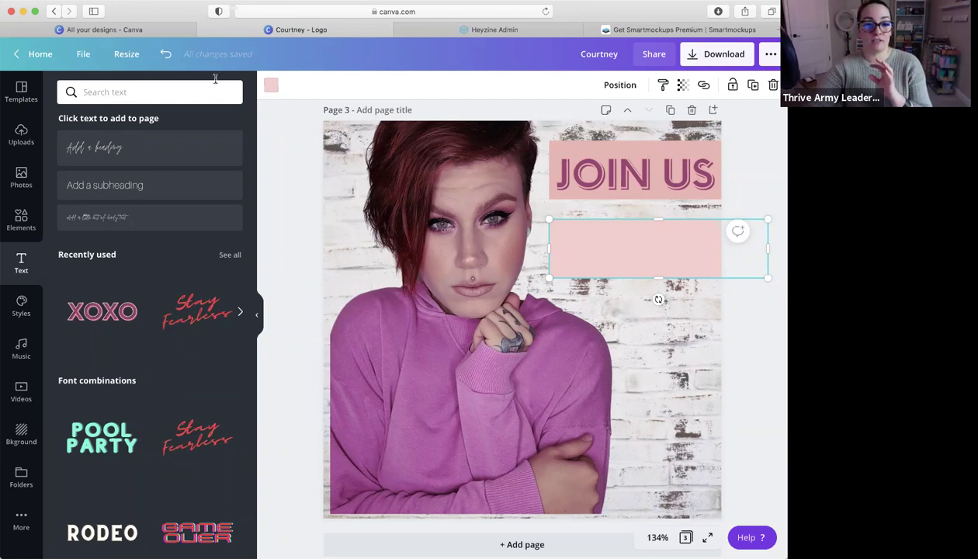
# From the pink rectangle's colour options, go to the Brand Kit settings page
pyautogui.click(270, 87)
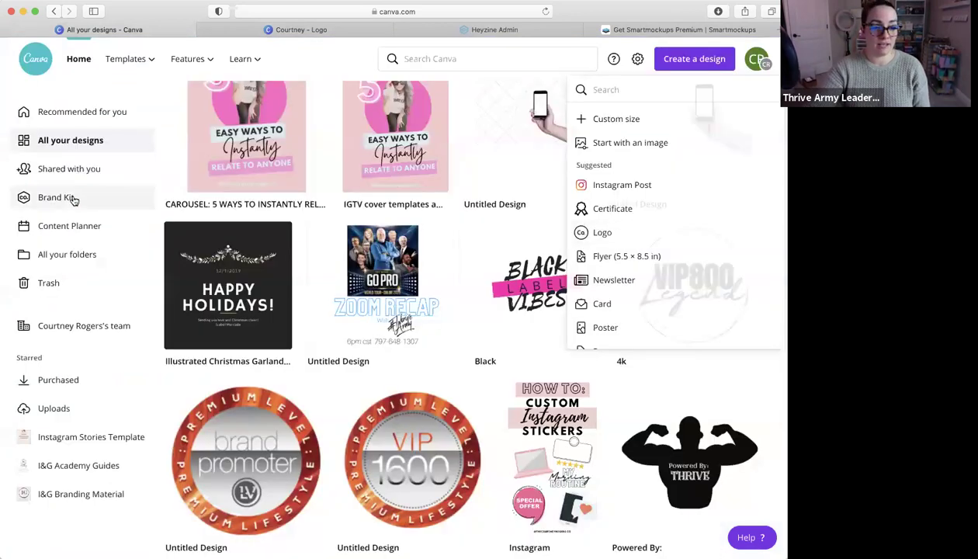
pyautogui.click(73, 199)
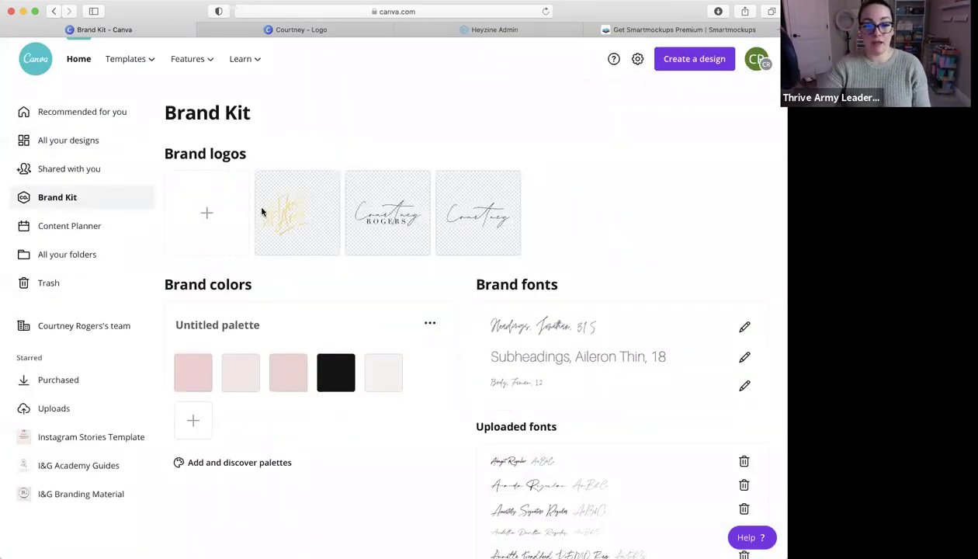
pyautogui.scroll(-2, 618, 232)
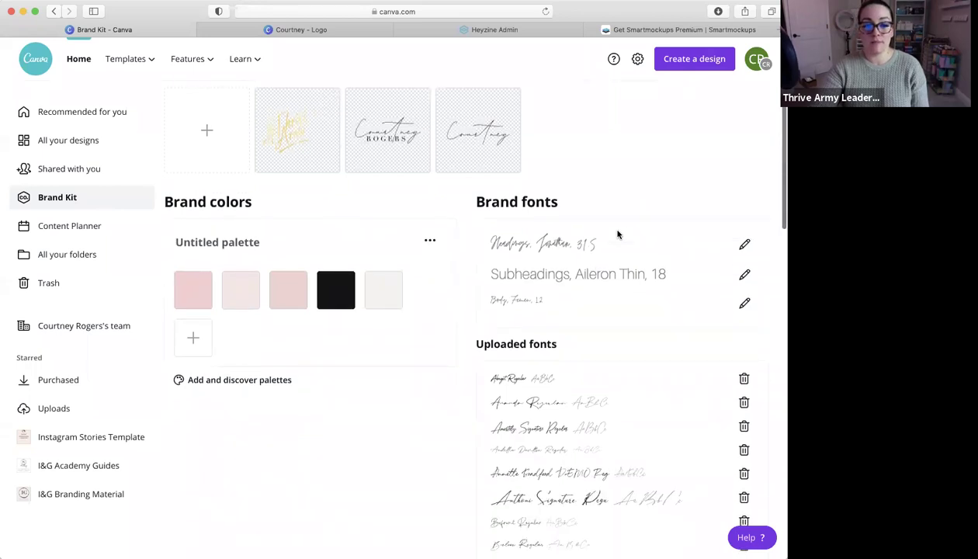
pyautogui.scroll(-2, 547, 366)
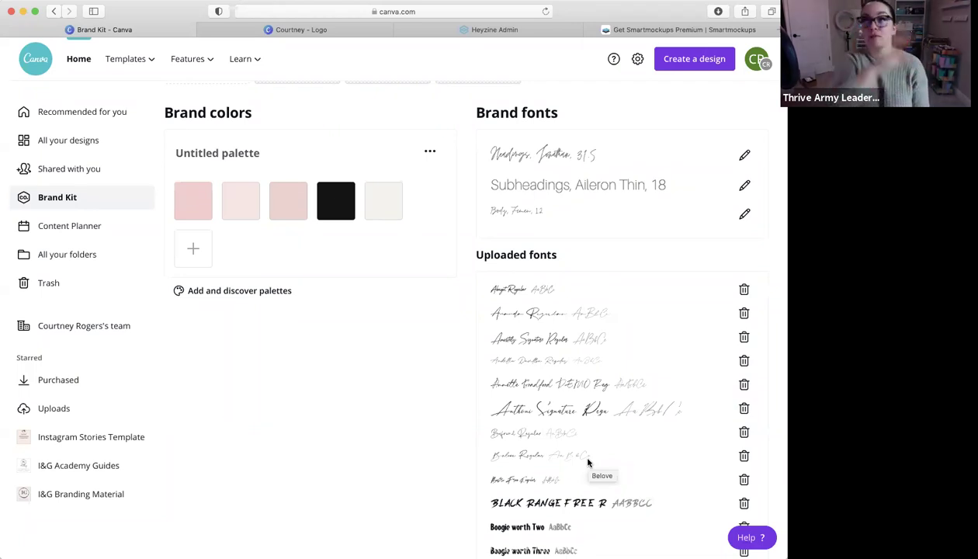
pyautogui.scroll(-3, 629, 372)
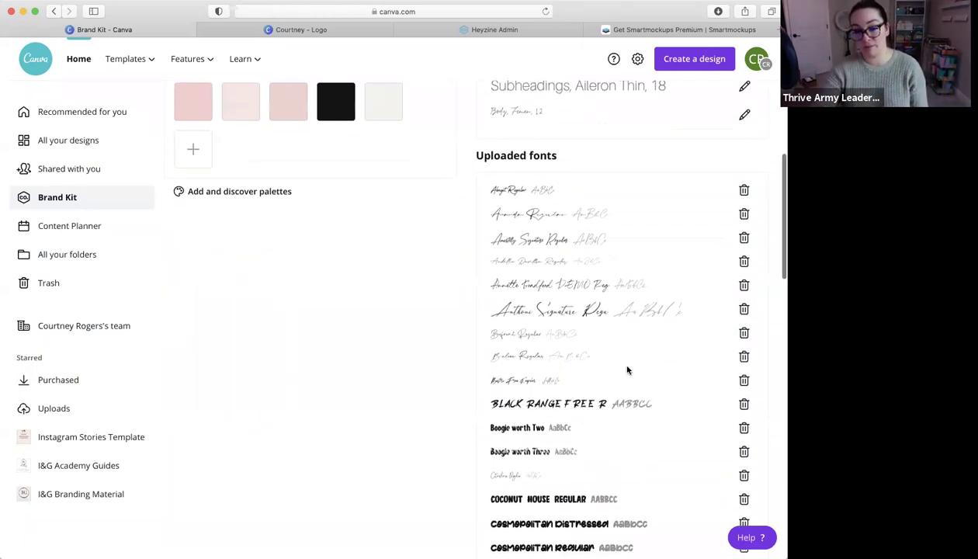
pyautogui.scroll(7, 629, 364)
pyautogui.scroll(-2, 629, 363)
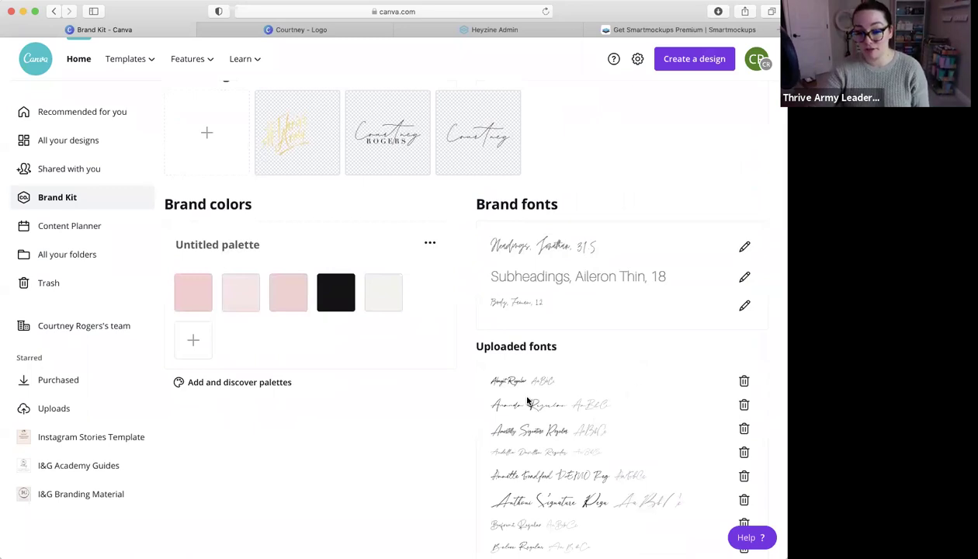
pyautogui.scroll(-1, 657, 396)
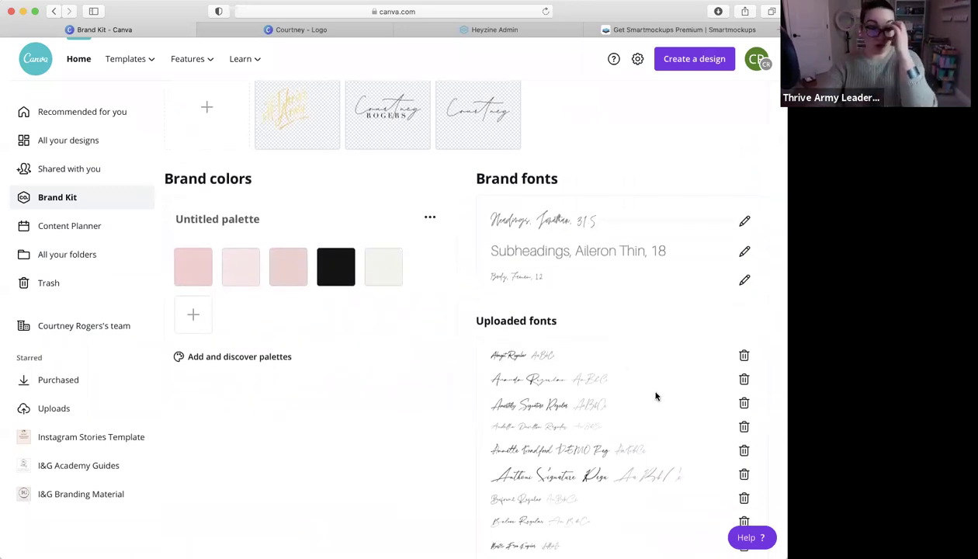
pyautogui.scroll(-2, 656, 396)
pyautogui.scroll(2, 656, 396)
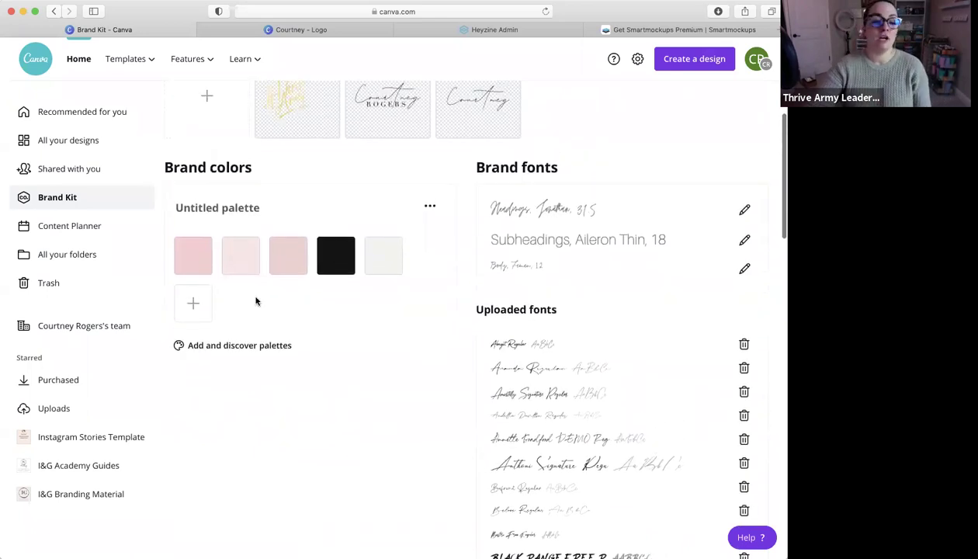
# Add the hex colour #F2ABAB to the brand colour palette
pyautogui.click(193, 304)
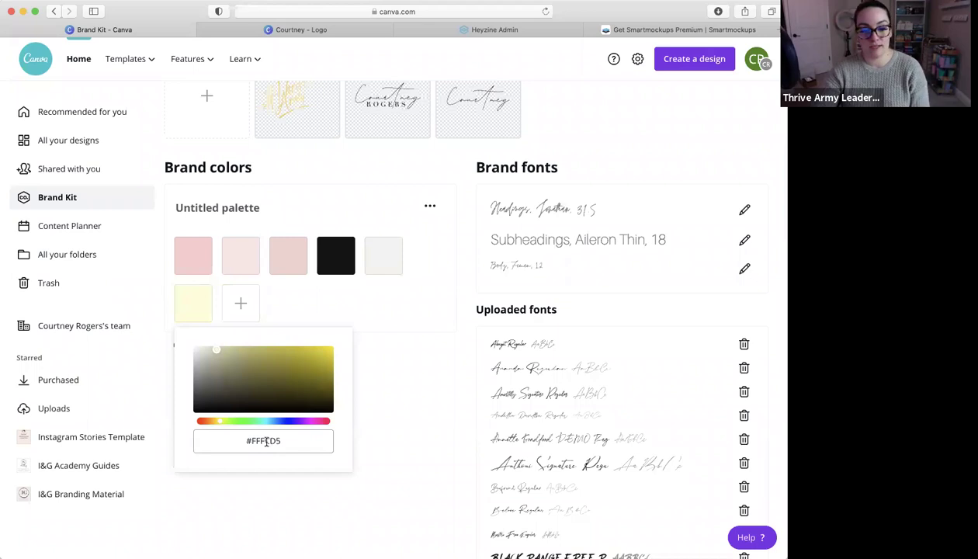
pyautogui.click(264, 440)
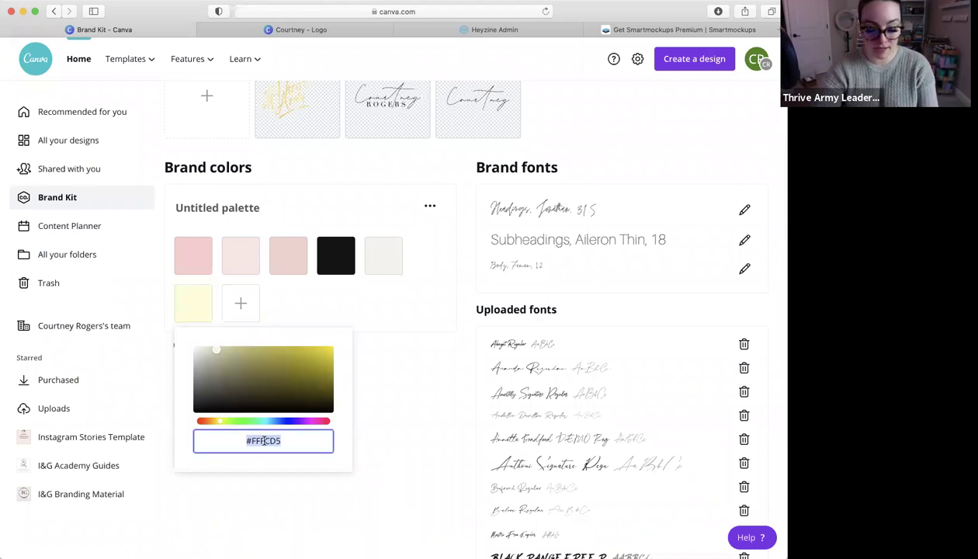
pyautogui.write('#F3')
pyautogui.press('BackSpace')
pyautogui.write('2ABAB')
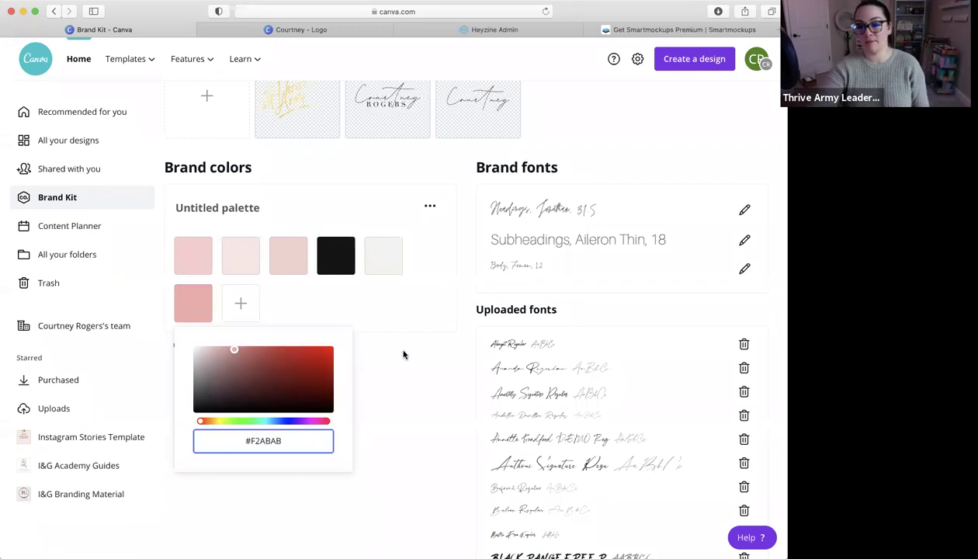
pyautogui.click(381, 374)
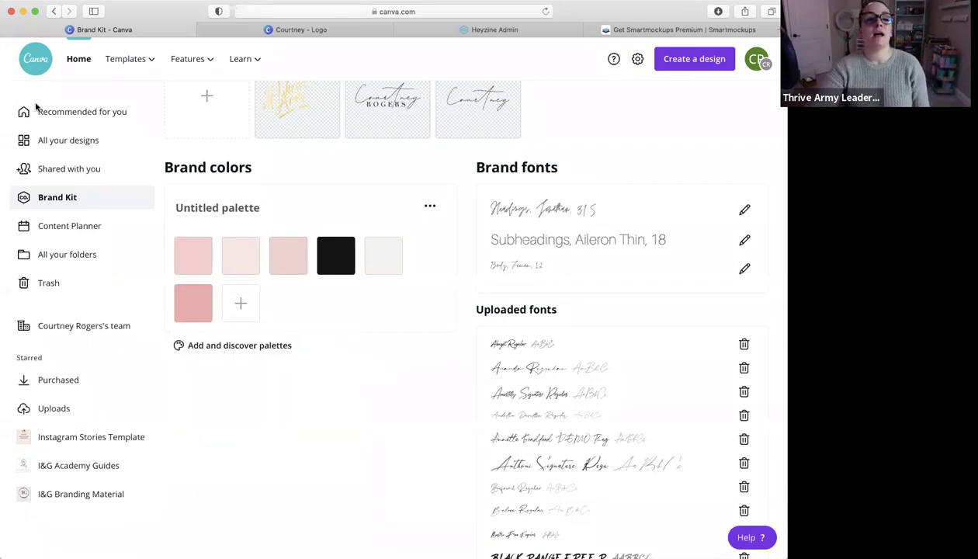
# Return to the Facebook cover design
pyautogui.click(320, 31)
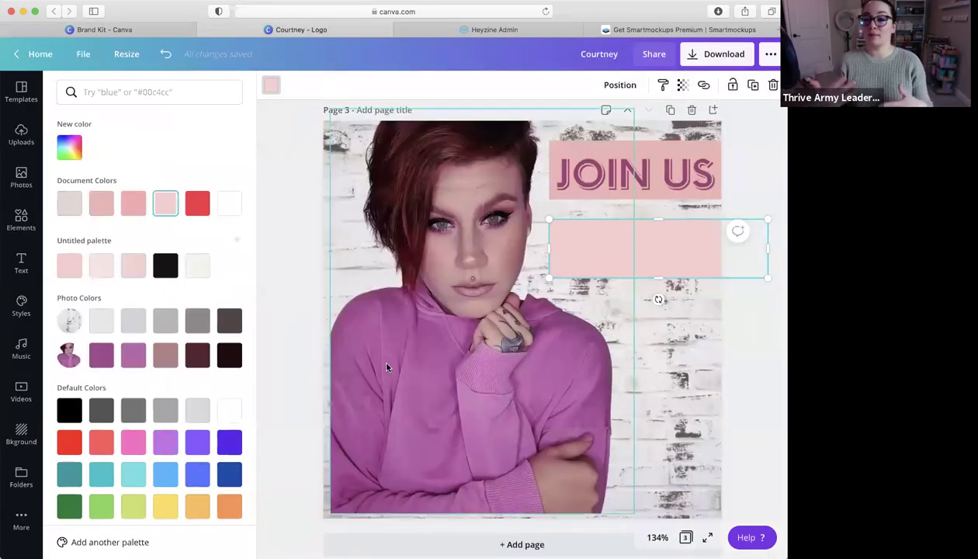
pyautogui.scroll(-1, 387, 367)
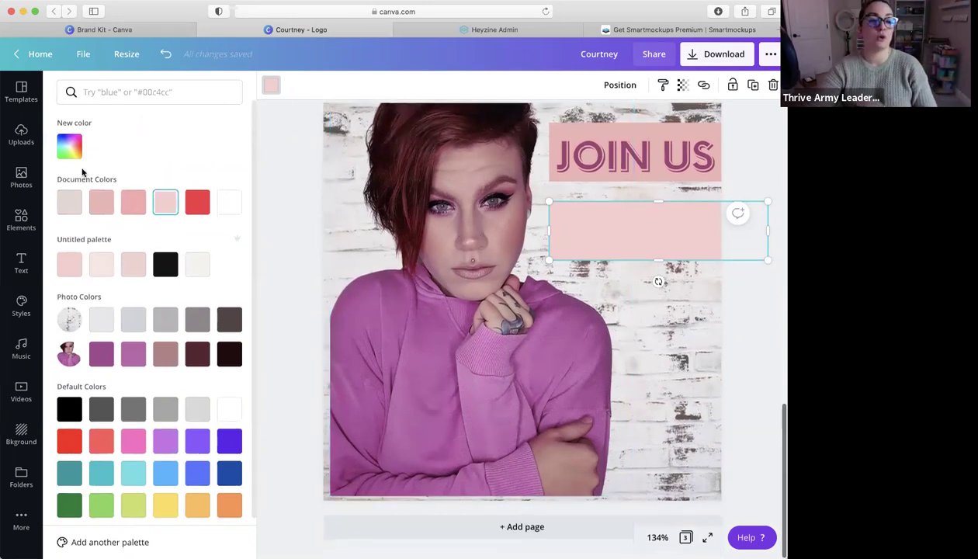
pyautogui.click(23, 262)
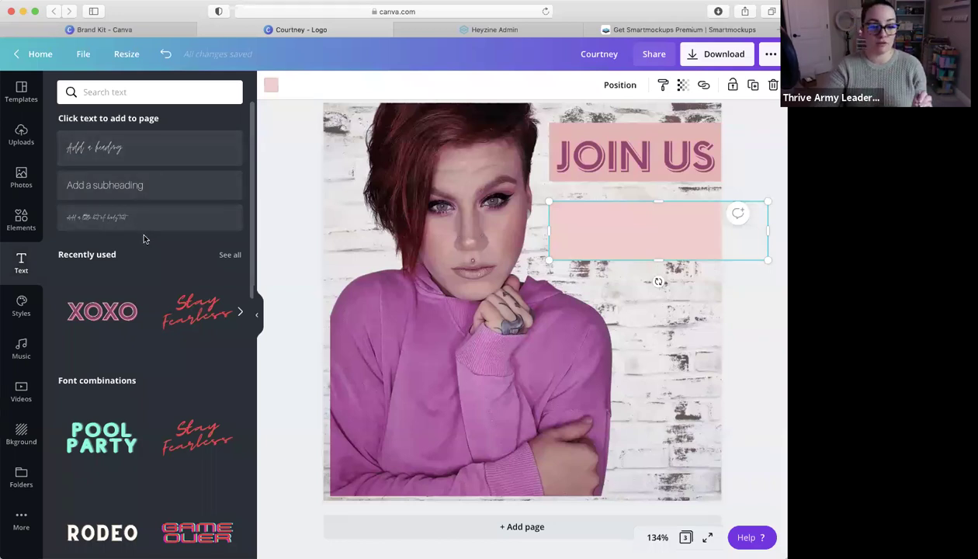
# Switch the JOIN US heading from Neue Einstellung Bold to Slaztone Regular
pyautogui.click(650, 150)
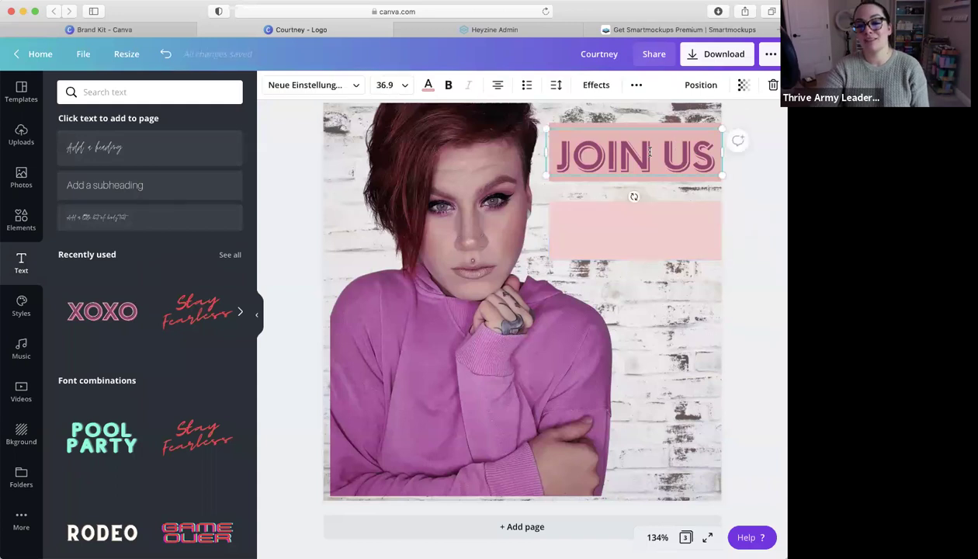
pyautogui.click(353, 85)
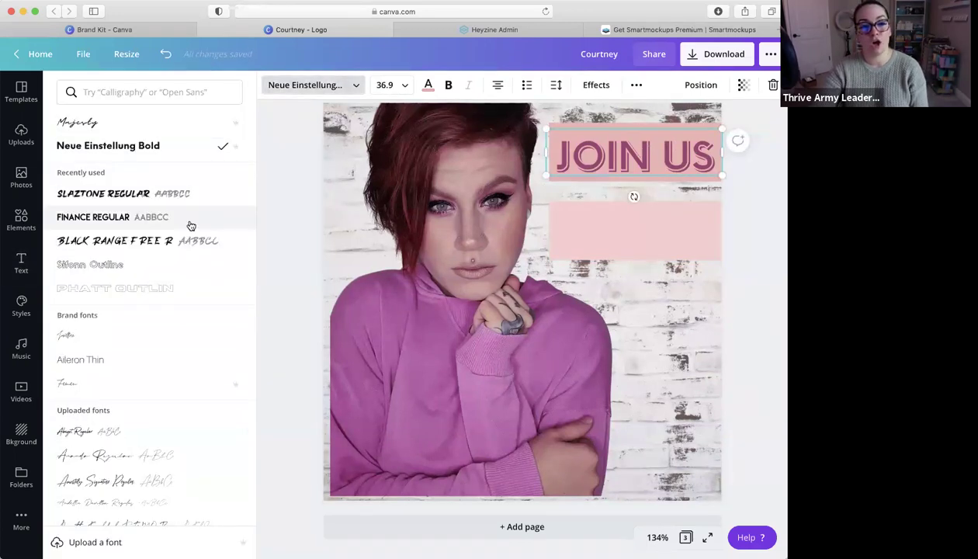
pyautogui.scroll(-3, 173, 247)
pyautogui.scroll(3, 175, 247)
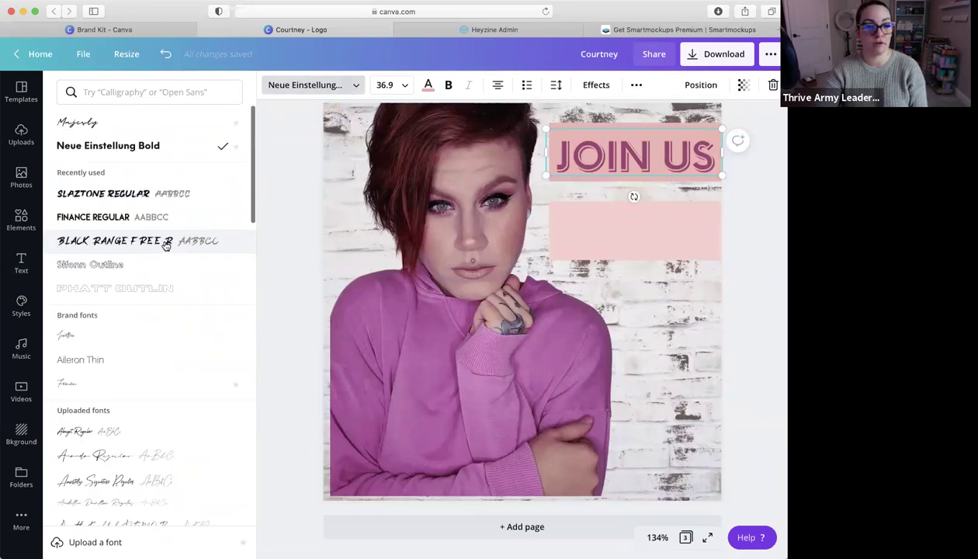
pyautogui.click(153, 203)
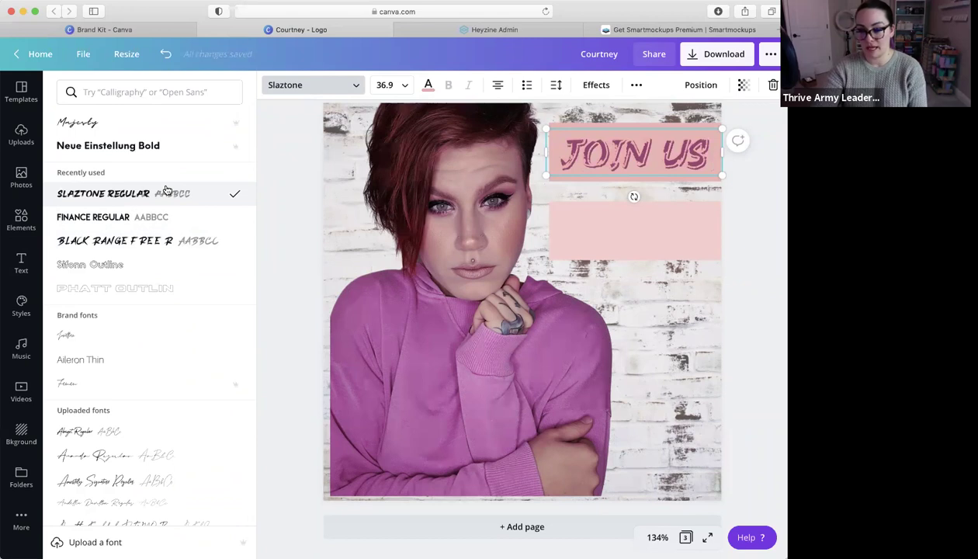
pyautogui.click(647, 271)
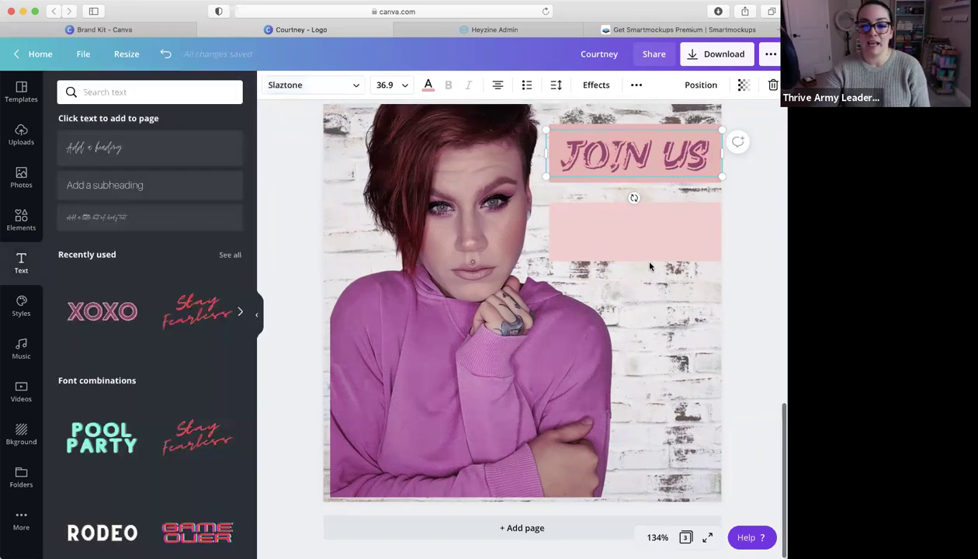
pyautogui.click(21, 218)
# Search elements for 'facebook', add the blue Facebook circle icon, shrink it, and place it in the lower pink box
pyautogui.click(148, 94)
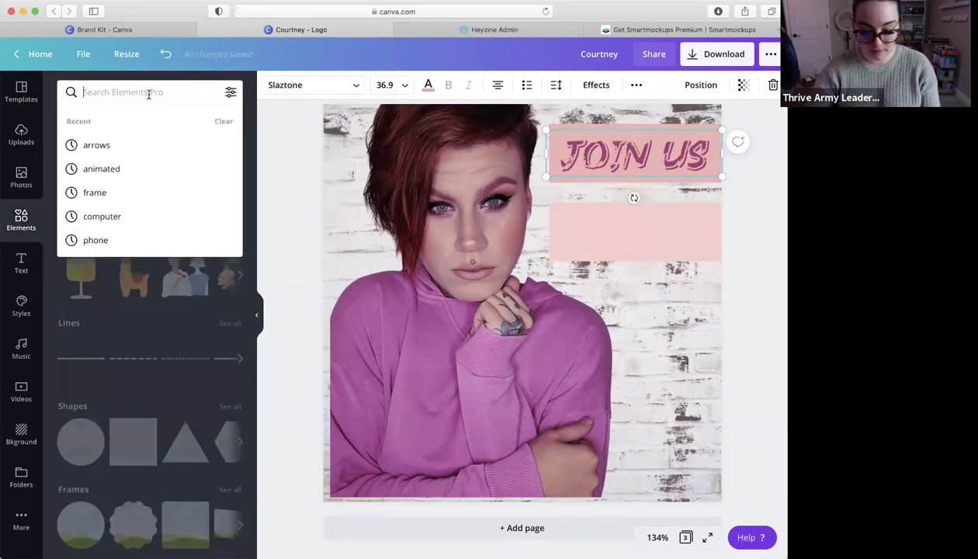
pyautogui.write('facebook')
pyautogui.press('Return')
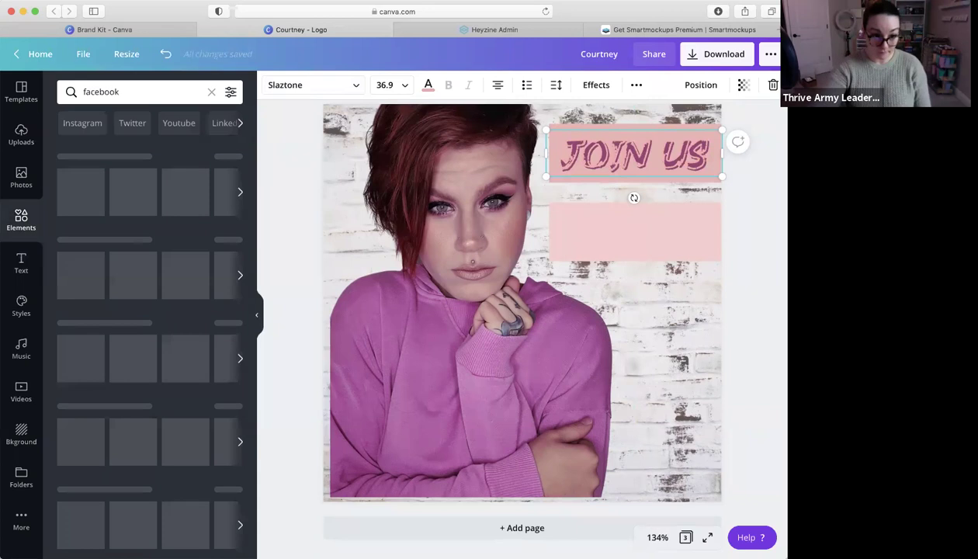
pyautogui.scroll(-3, 194, 371)
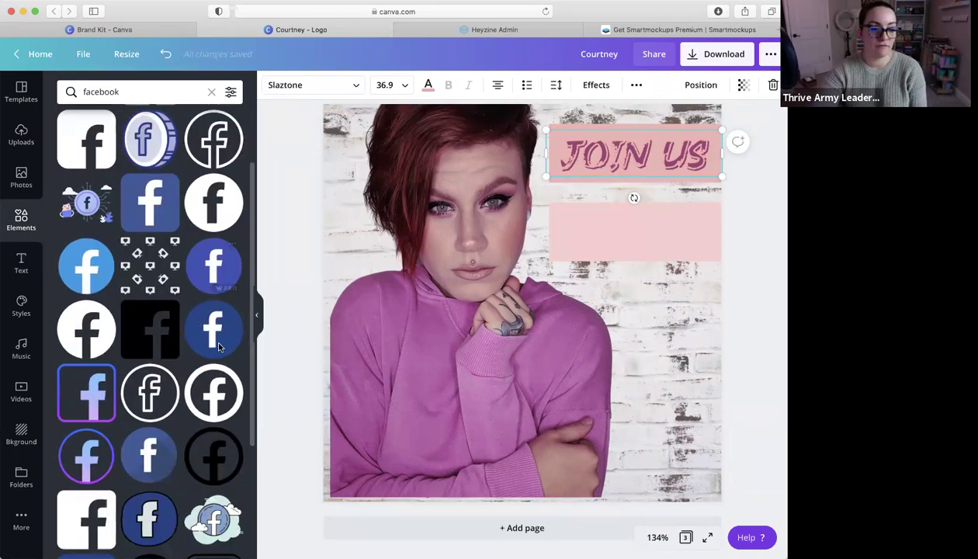
pyautogui.click(214, 316)
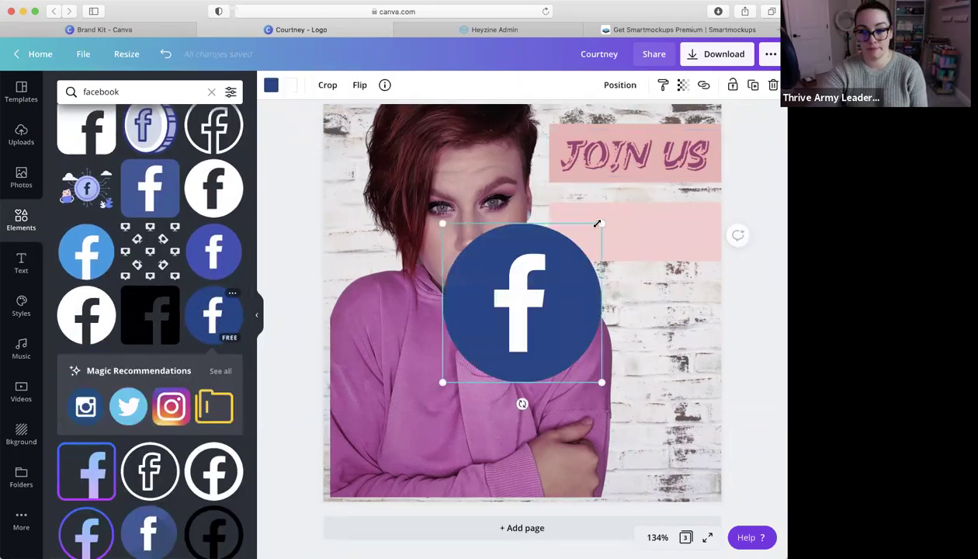
pyautogui.moveTo(581, 243); pyautogui.dragTo(496, 328)
pyautogui.moveTo(545, 222); pyautogui.dragTo(600, 226)
# Search 'Facebook li', add the red LIVE graphic, and shrink it onto the icon's lower right
pyautogui.click(184, 94)
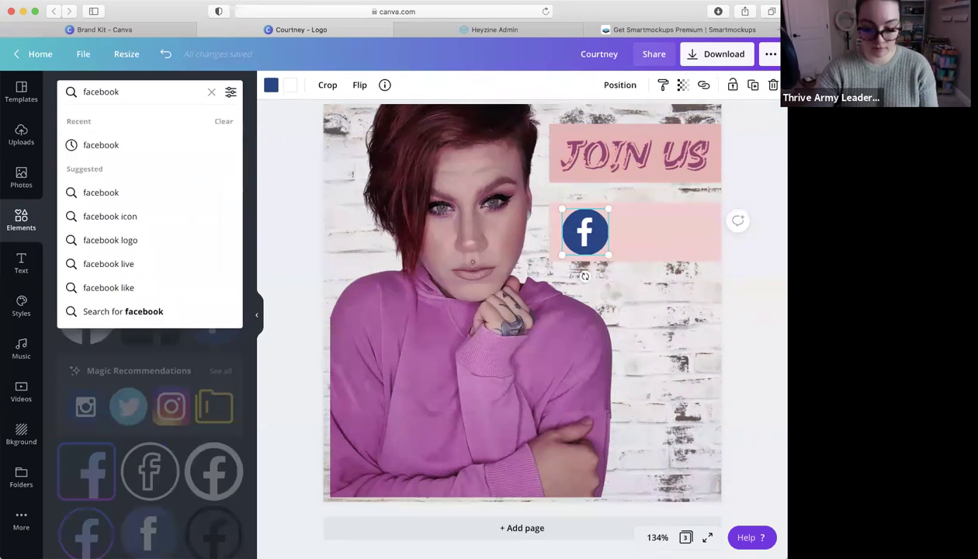
pyautogui.write('Facebook live')
pyautogui.press('Return')
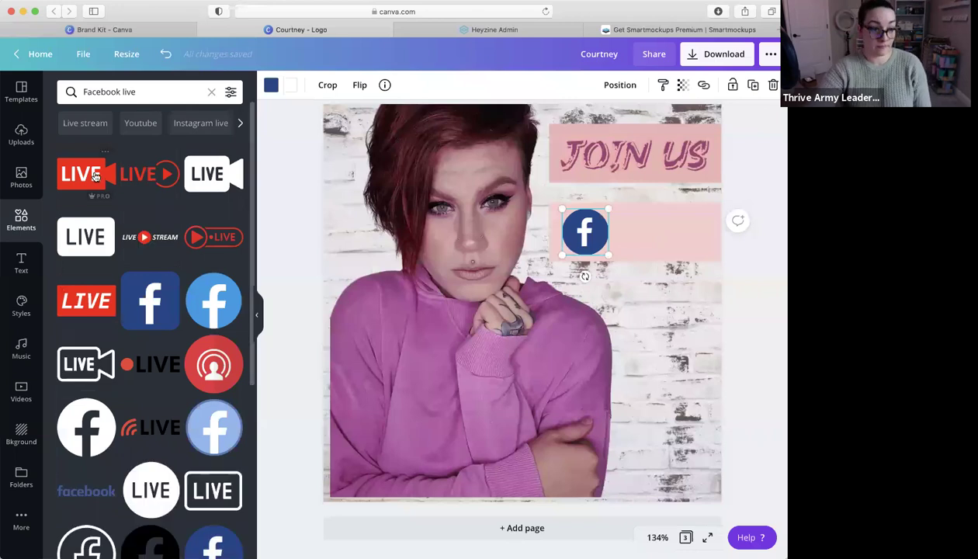
pyautogui.click(91, 177)
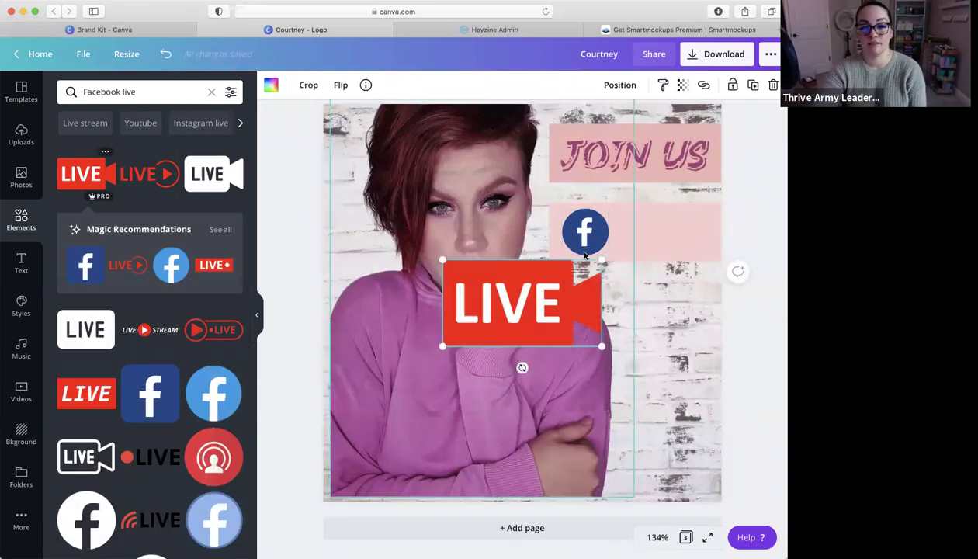
pyautogui.moveTo(549, 286); pyautogui.dragTo(465, 322)
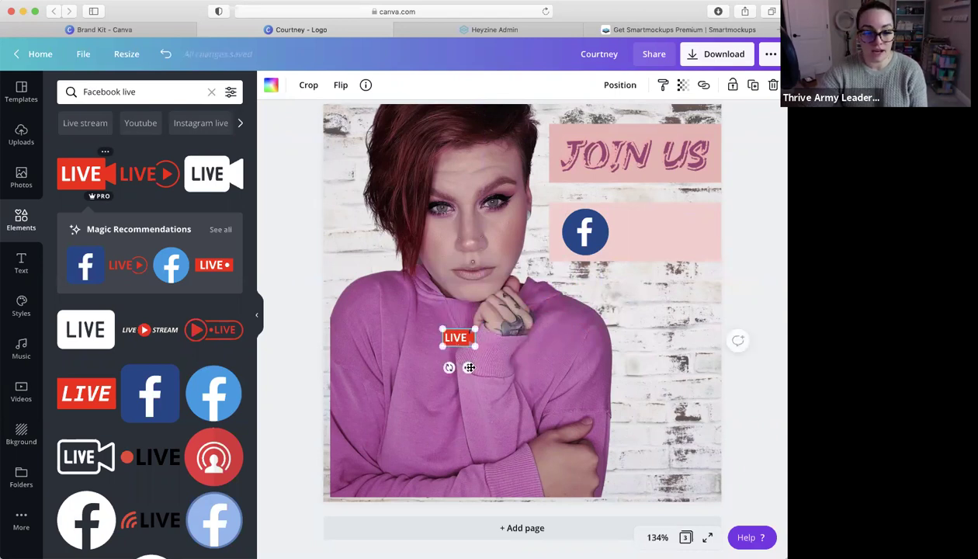
pyautogui.moveTo(468, 367); pyautogui.dragTo(611, 271)
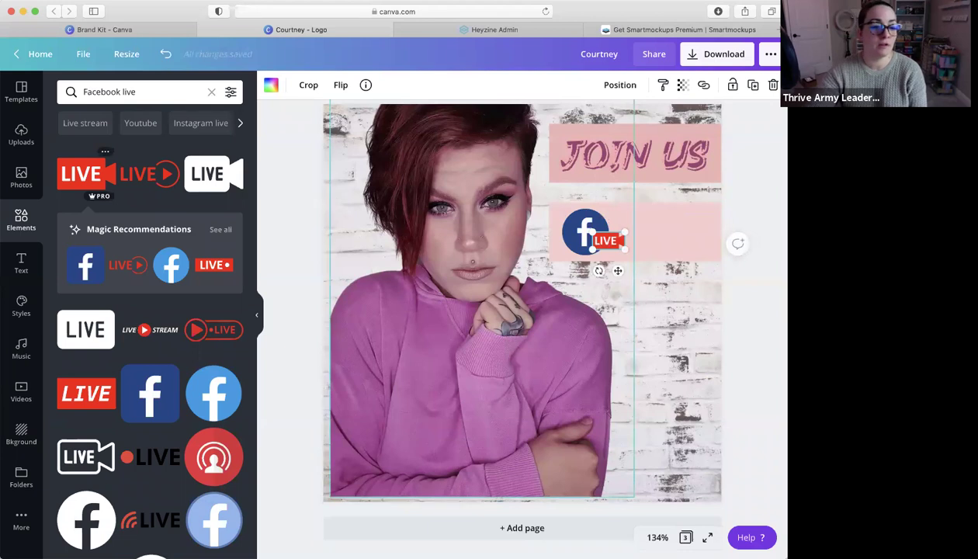
pyautogui.click(21, 264)
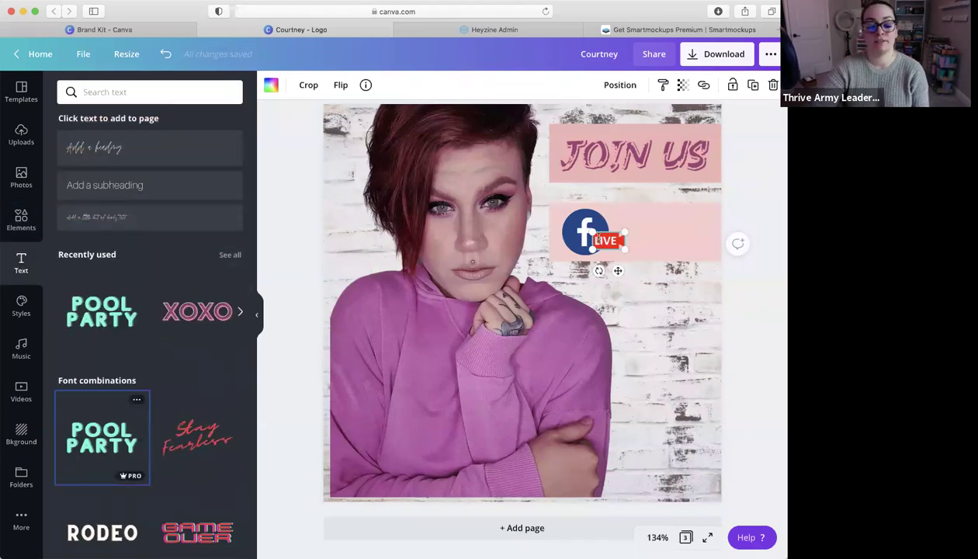
# Delete the POOL PARTY text
pyautogui.click(560, 271)
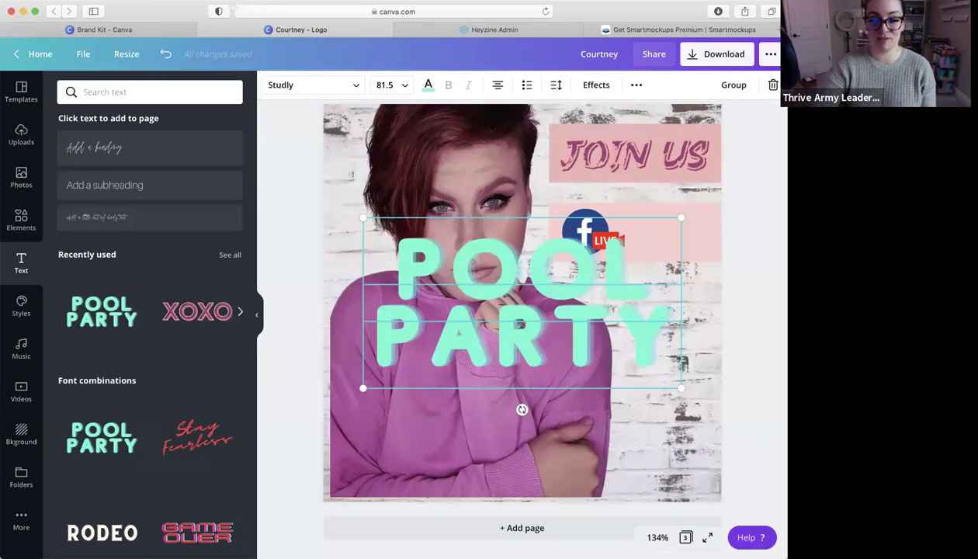
pyautogui.press('Delete')
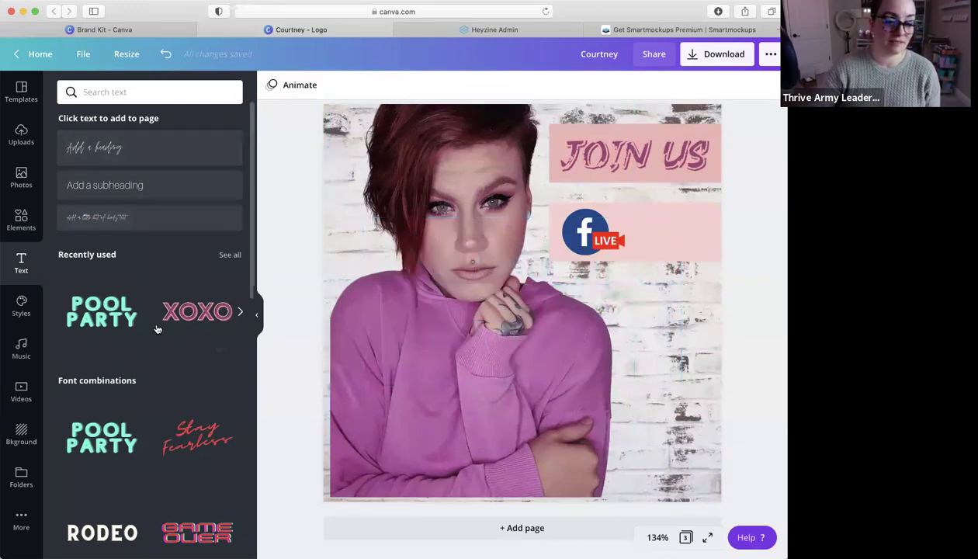
pyautogui.scroll(-3, 157, 328)
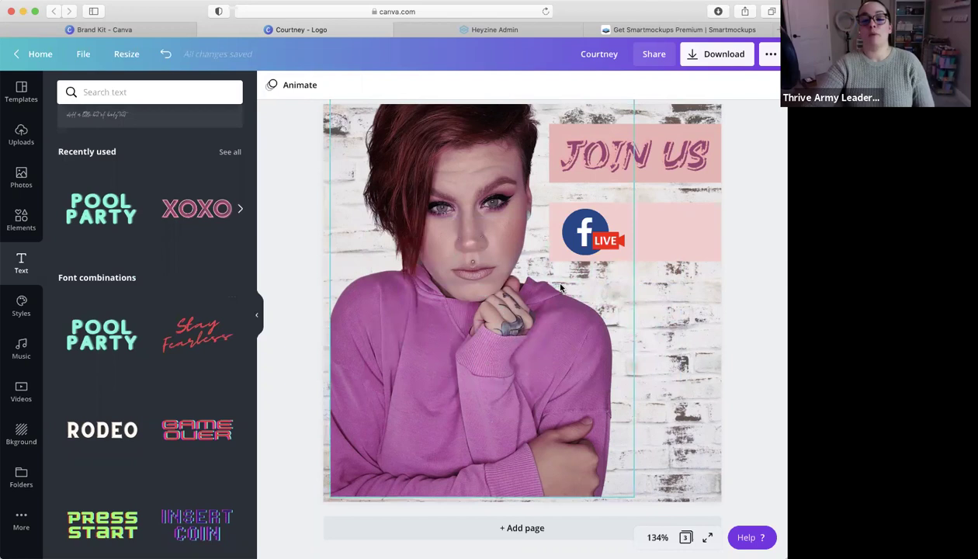
# Duplicate JOIN US, retype the copy as '7PM', and place it beside the Facebook icon
pyautogui.click(654, 159)
pyautogui.press('super+d')
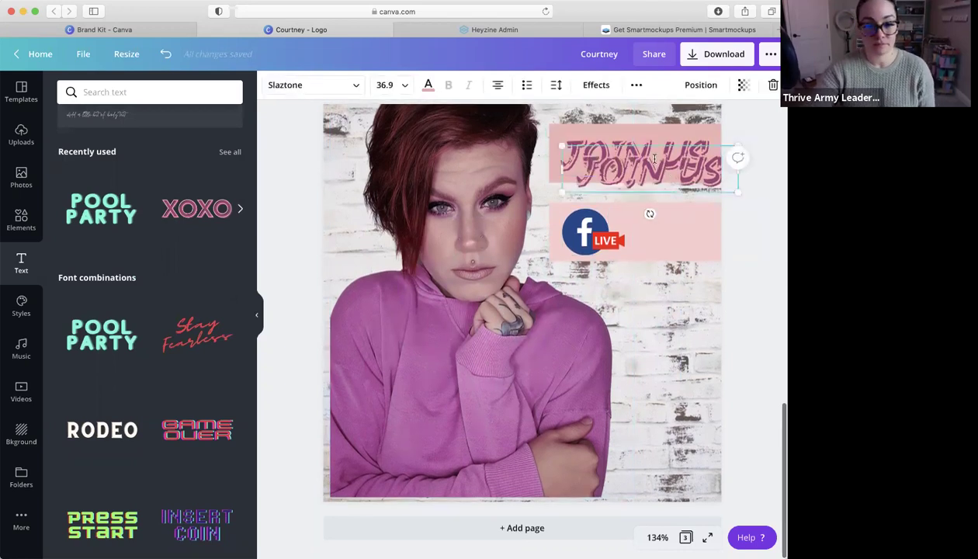
pyautogui.moveTo(671, 191); pyautogui.dragTo(676, 230)
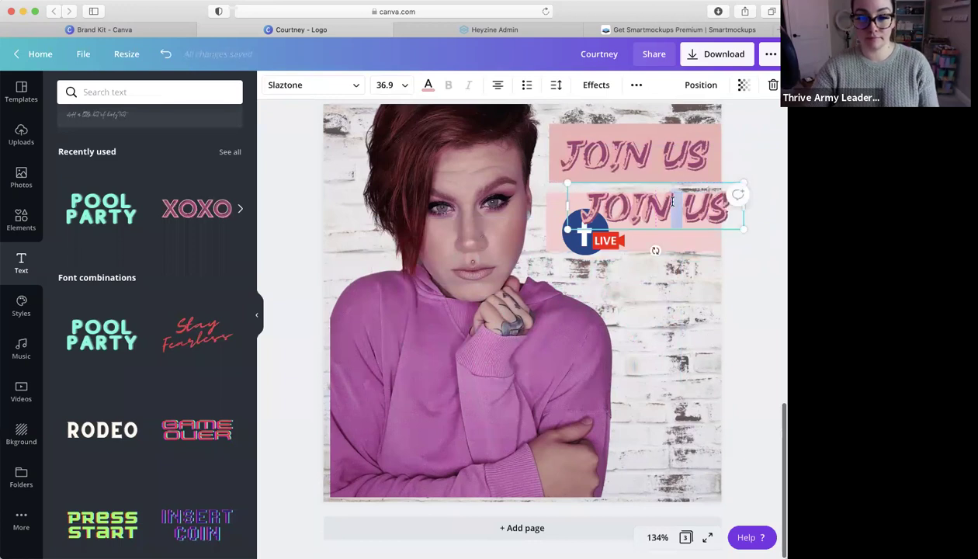
pyautogui.tripleClick(634, 201)
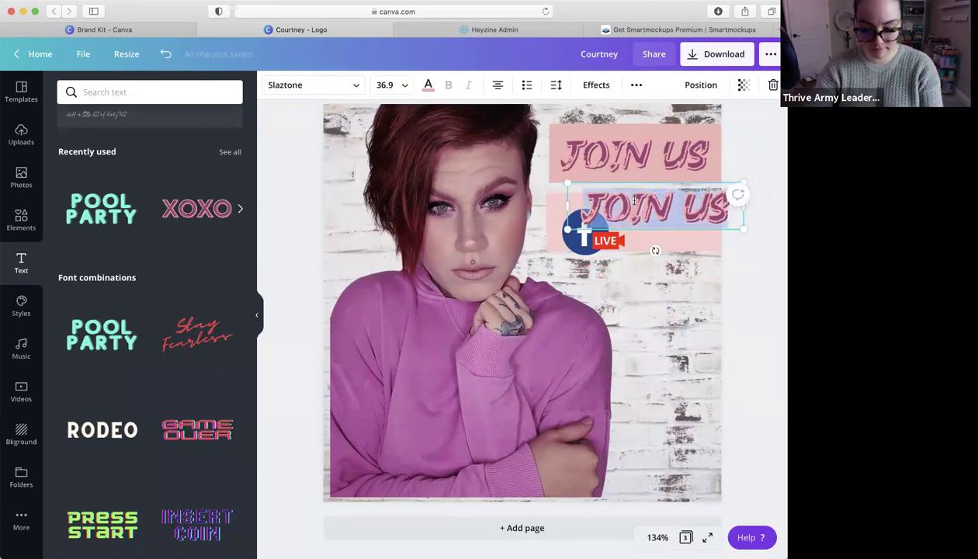
pyautogui.write('7PM')
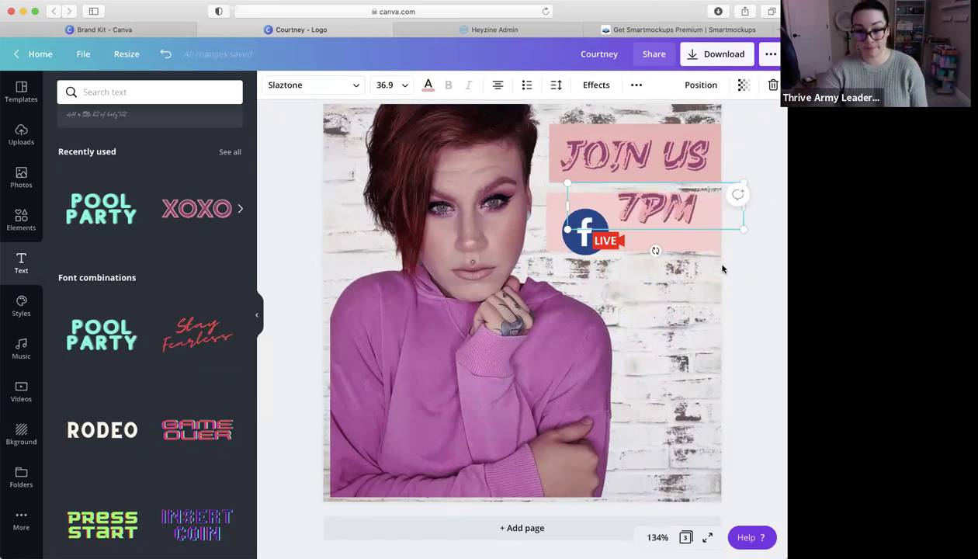
pyautogui.press('Escape')
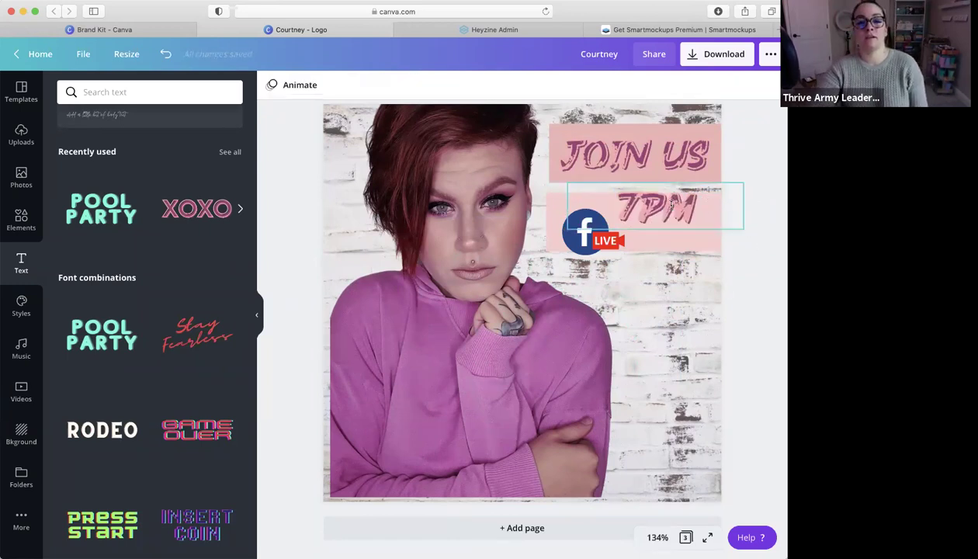
pyautogui.moveTo(678, 224); pyautogui.dragTo(680, 225)
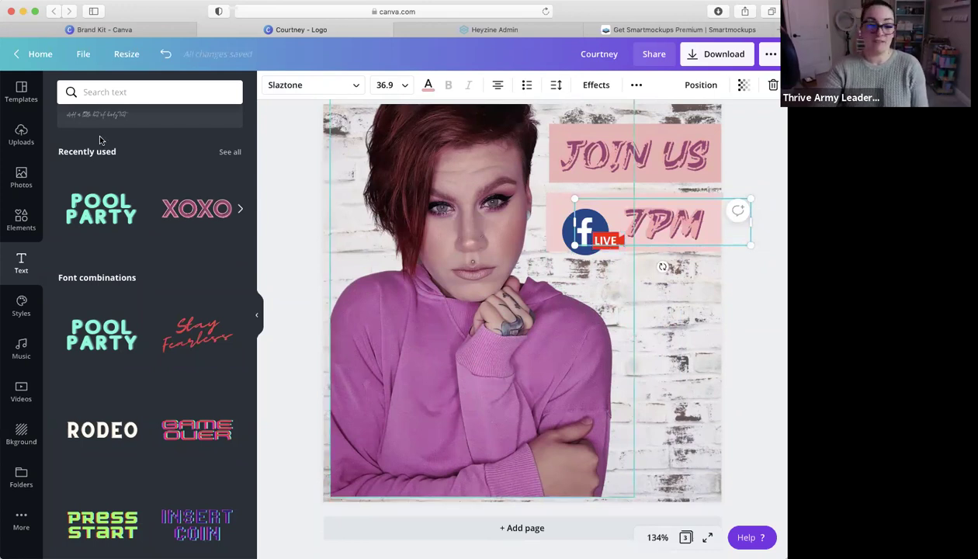
# Search graphics for 'rsvp' and apply a filter to the results
pyautogui.click(37, 216)
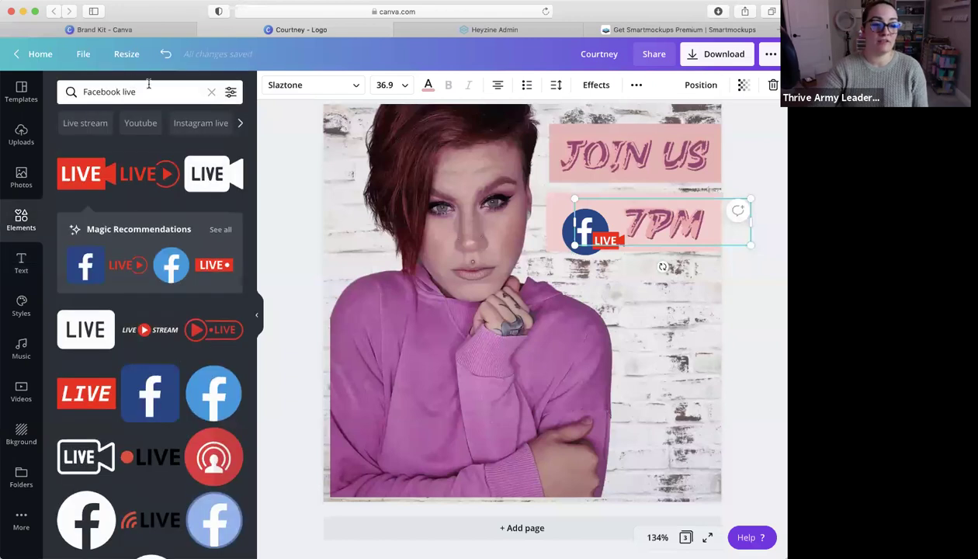
pyautogui.click(211, 92)
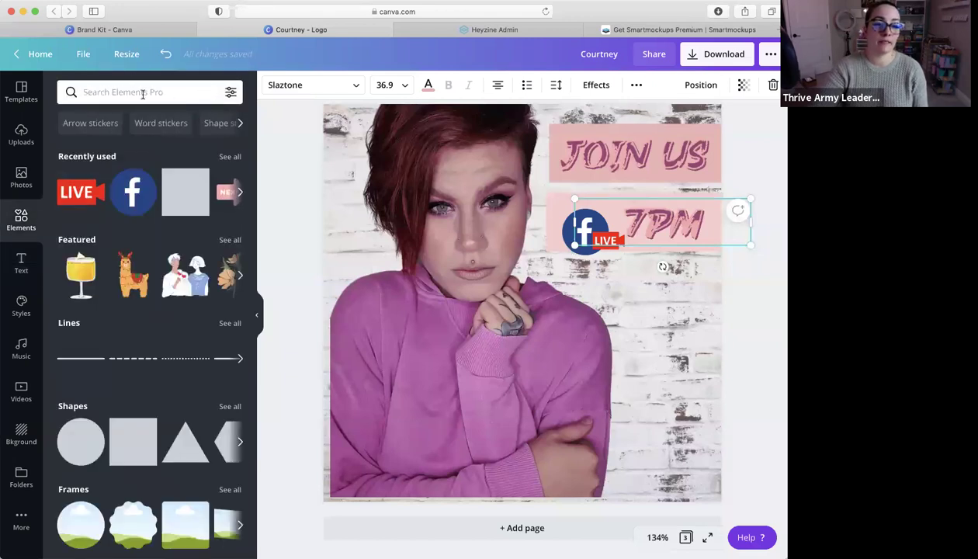
pyautogui.write('rs')
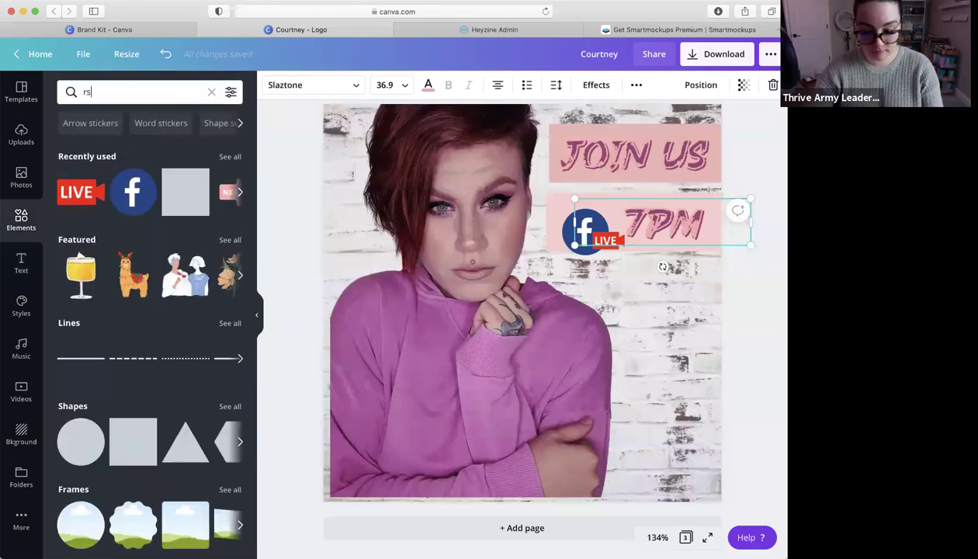
pyautogui.press('Return')
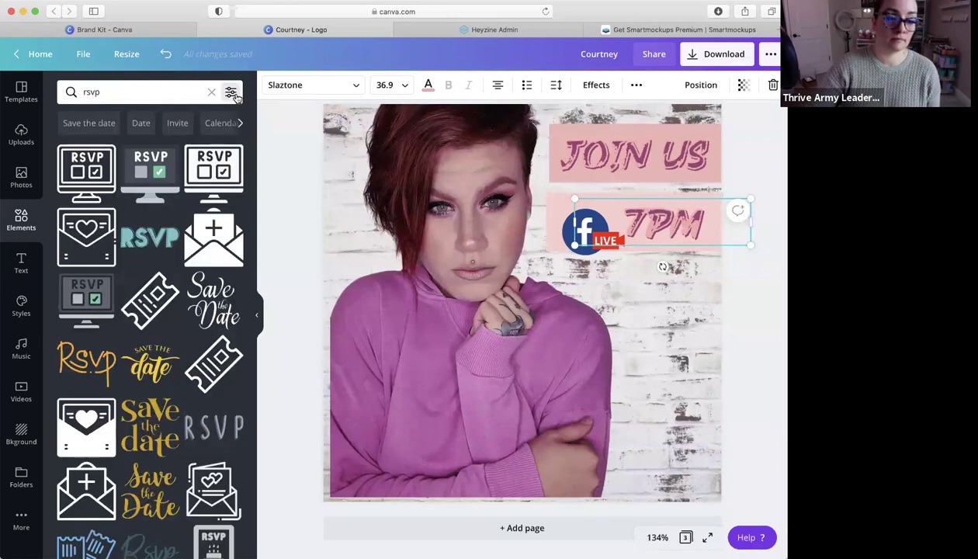
pyautogui.click(231, 92)
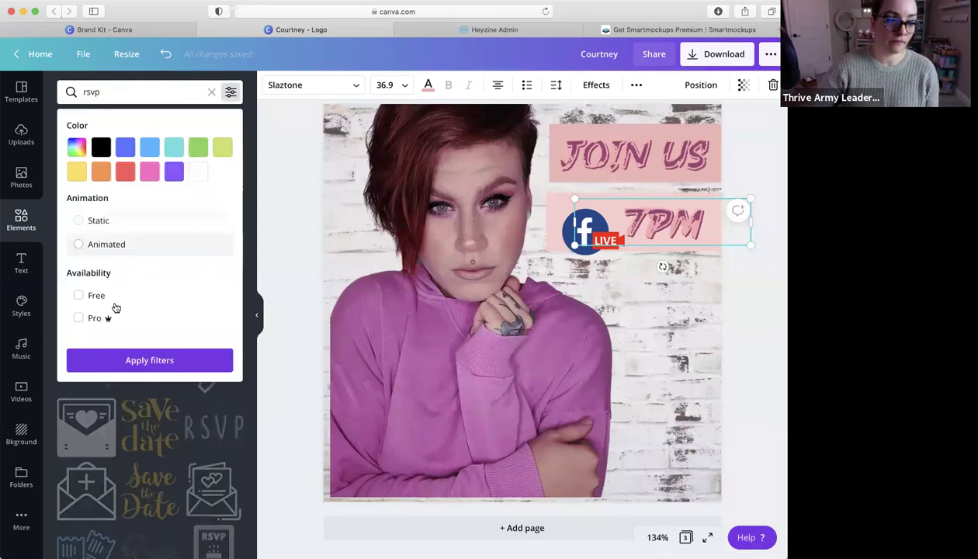
pyautogui.click(154, 362)
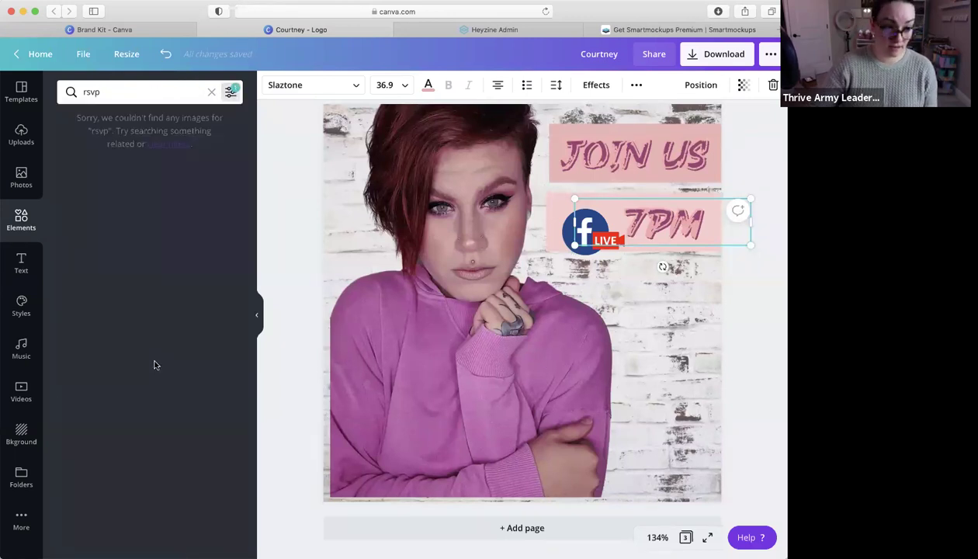
# Search 'click here', add the CLICK HERE sticker, shrink it, and place it at lower right
pyautogui.click(211, 92)
pyautogui.write('click')
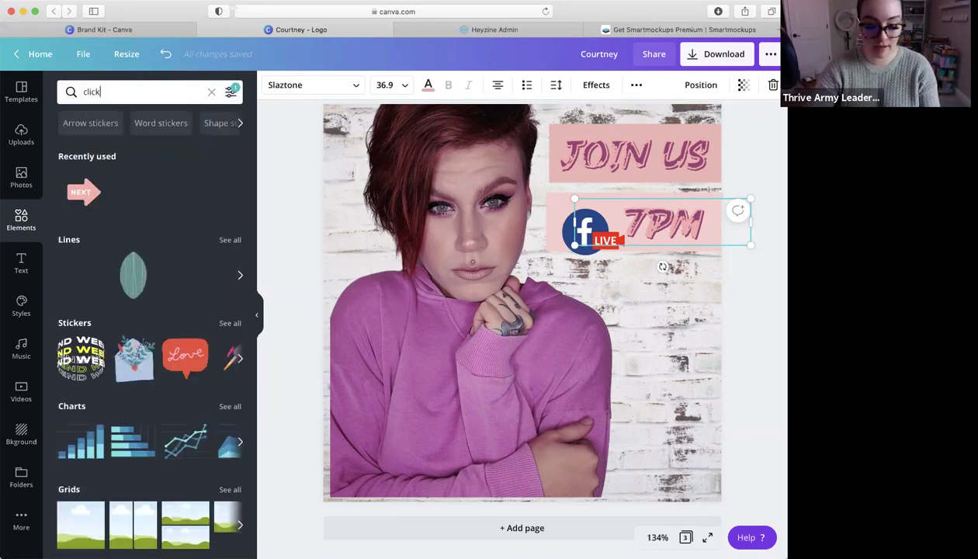
pyautogui.write(' here')
pyautogui.press('Return')
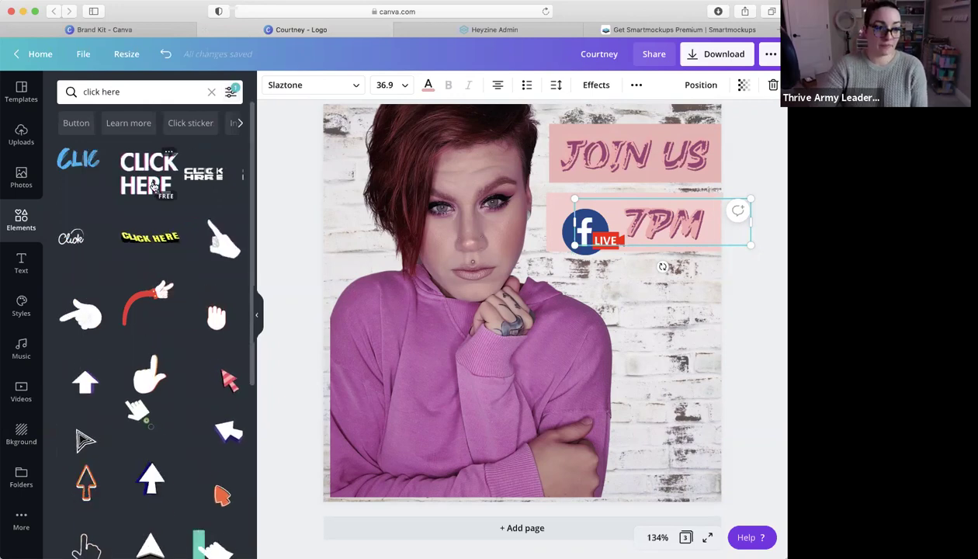
pyautogui.click(153, 187)
pyautogui.moveTo(680, 190); pyautogui.dragTo(470, 340)
pyautogui.moveTo(443, 380); pyautogui.dragTo(692, 430)
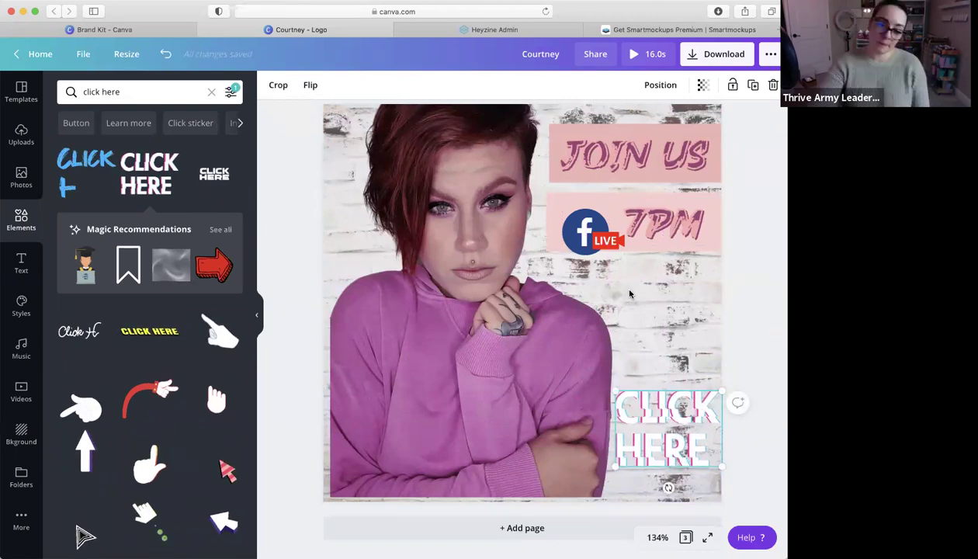
pyautogui.moveTo(680, 438); pyautogui.dragTo(674, 436)
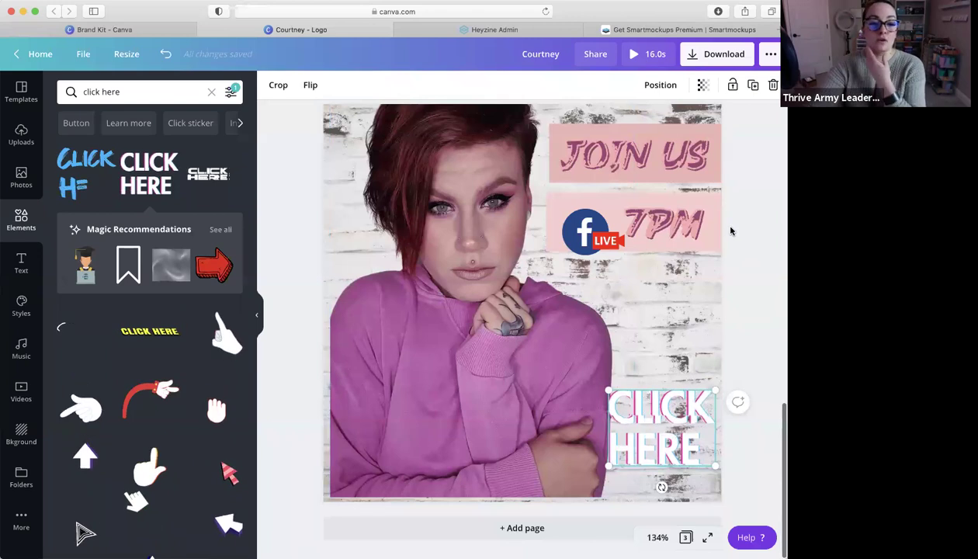
pyautogui.scroll(10, 731, 230)
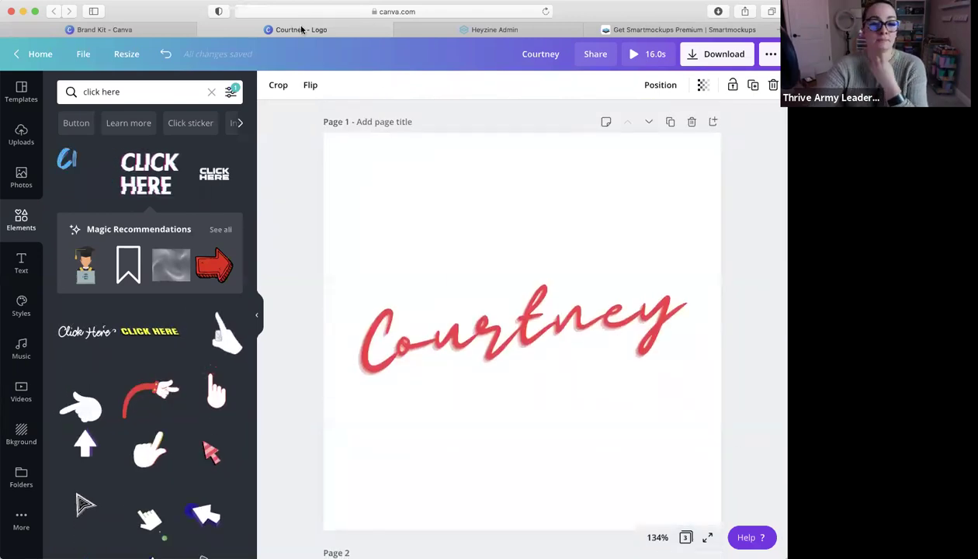
pyautogui.click(204, 29)
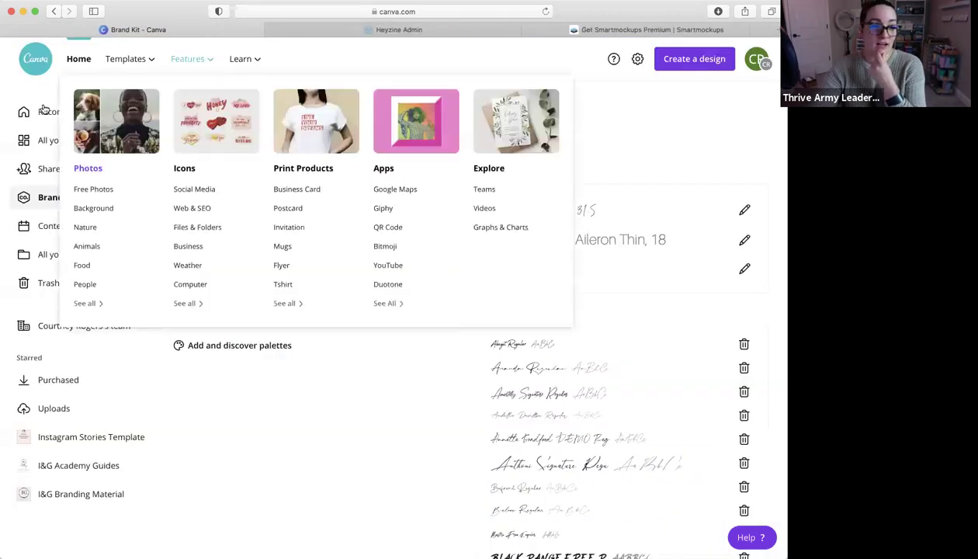
pyautogui.click(70, 140)
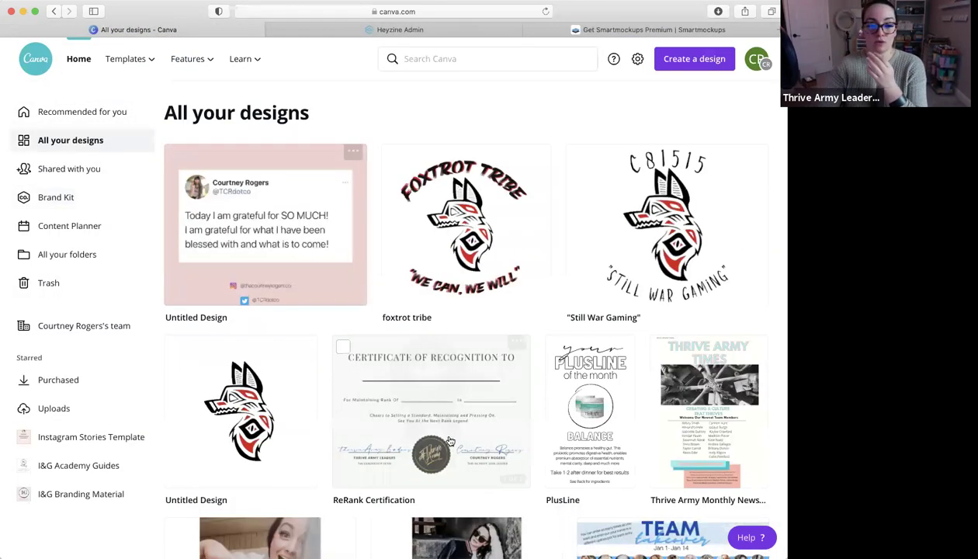
pyautogui.scroll(-5, 450, 441)
pyautogui.click(731, 153)
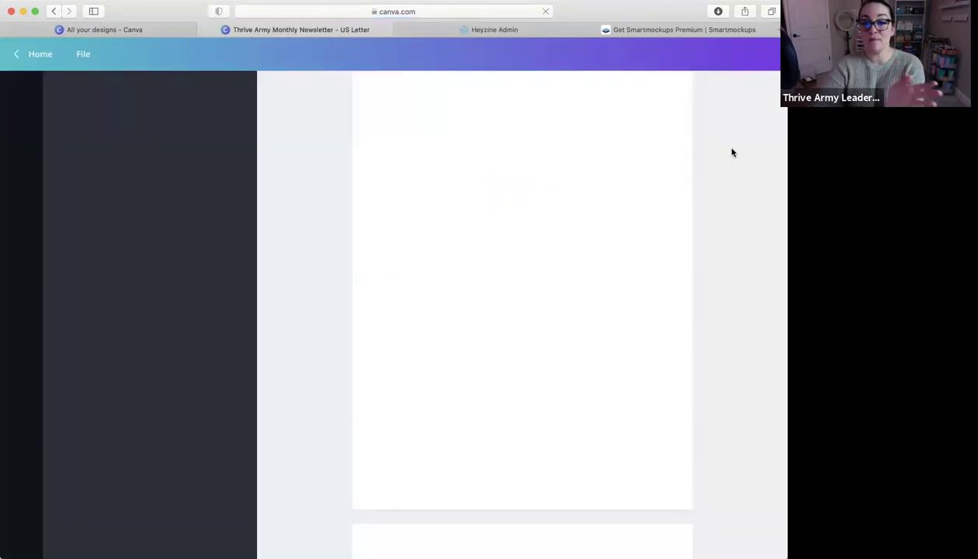
pyautogui.click(547, 392)
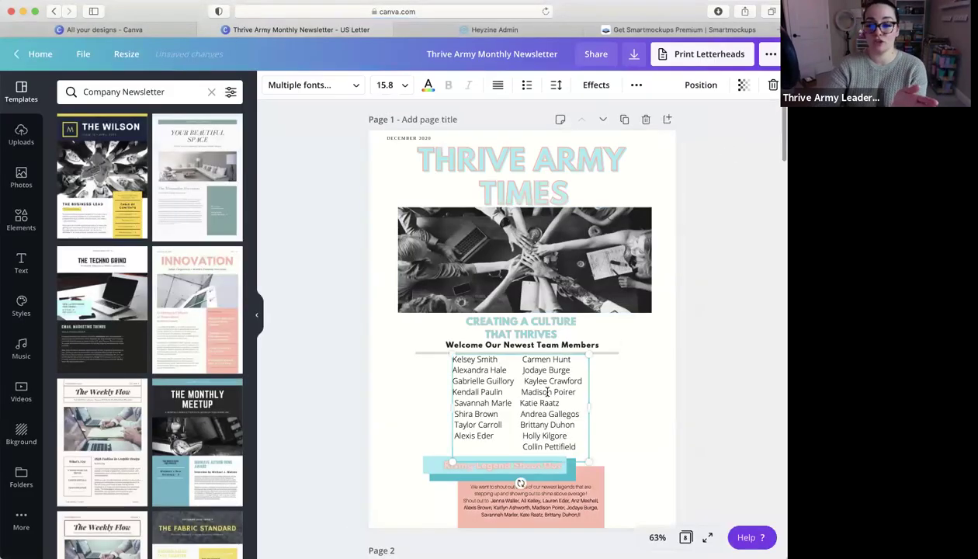
pyautogui.click(547, 393)
pyautogui.click(718, 413)
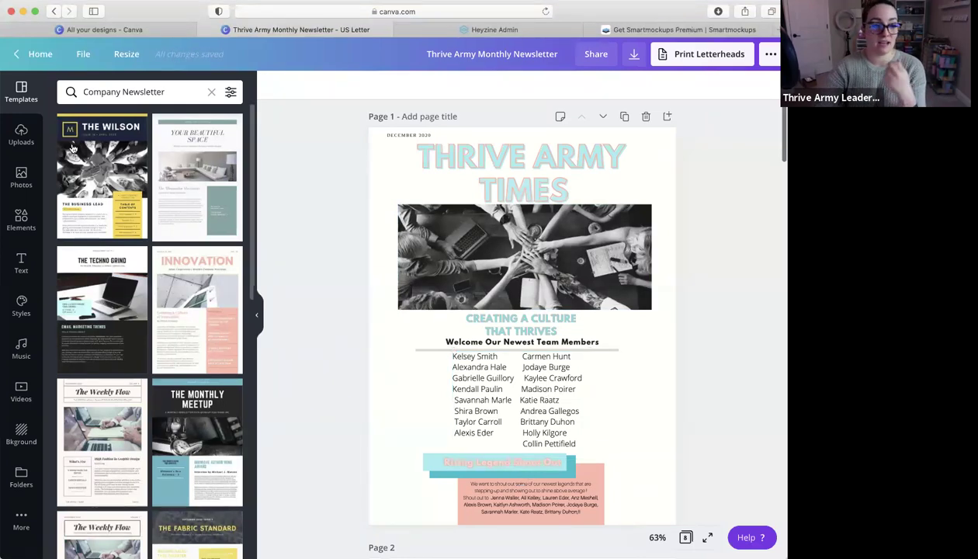
pyautogui.click(203, 31)
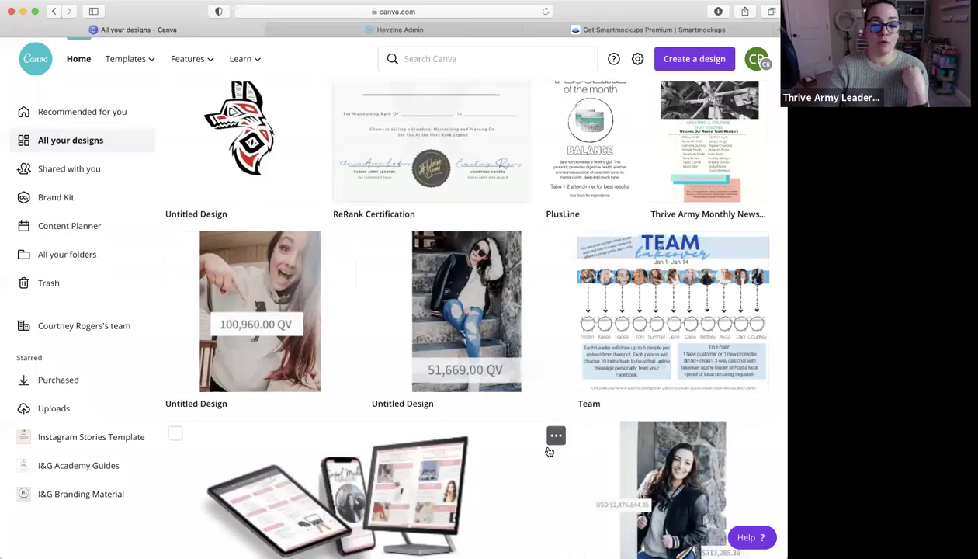
pyautogui.scroll(-3, 549, 451)
pyautogui.scroll(-10, 549, 452)
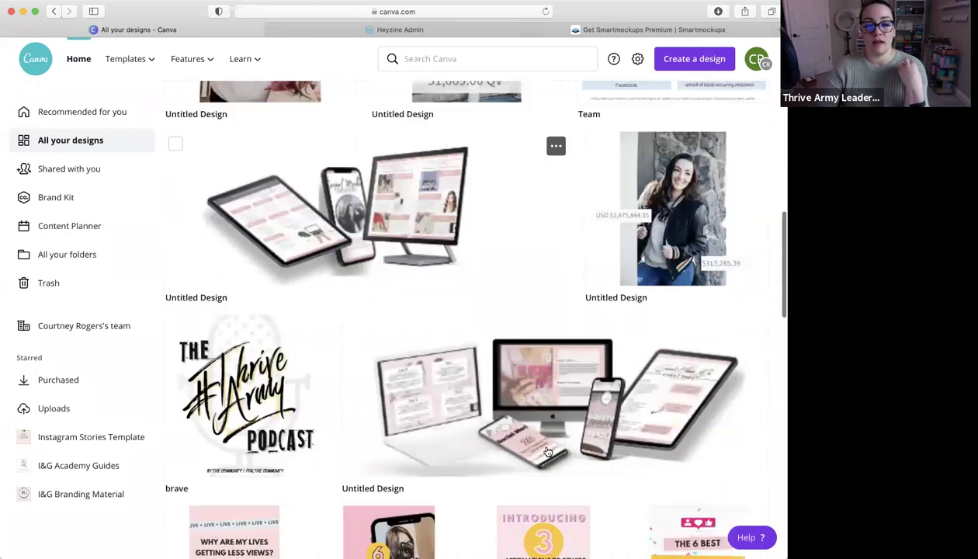
pyautogui.scroll(-5, 548, 452)
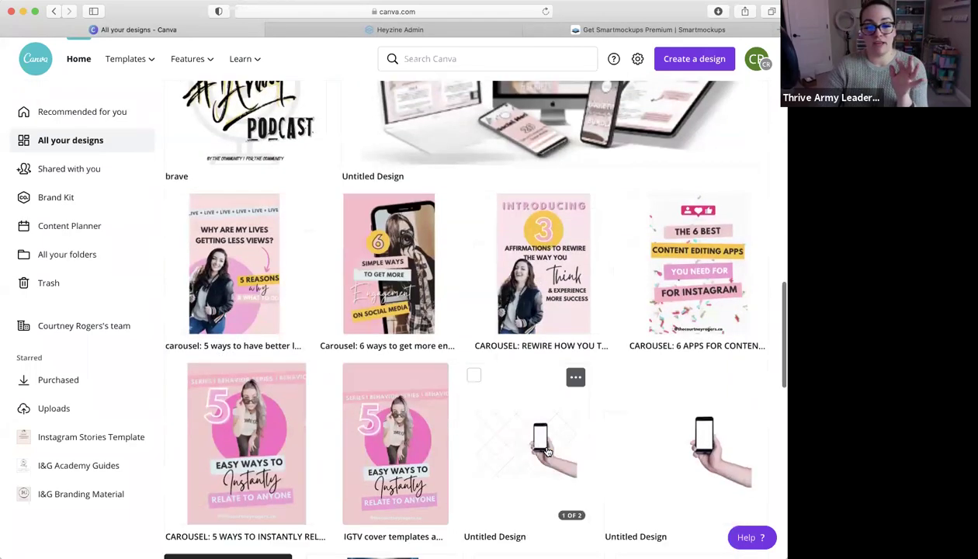
pyautogui.scroll(-8, 491, 407)
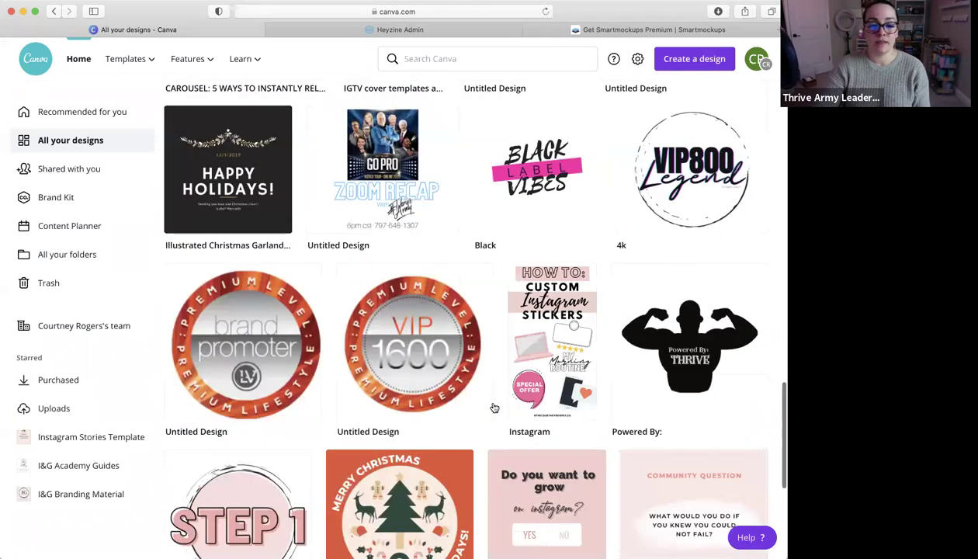
pyautogui.scroll(2, 698, 253)
pyautogui.moveTo(706, 263)
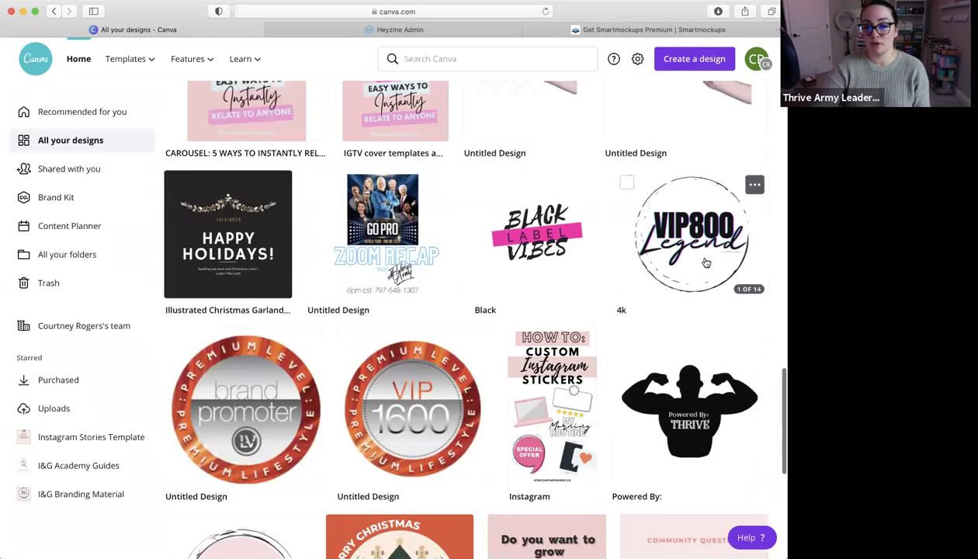
pyautogui.scroll(-1, 707, 262)
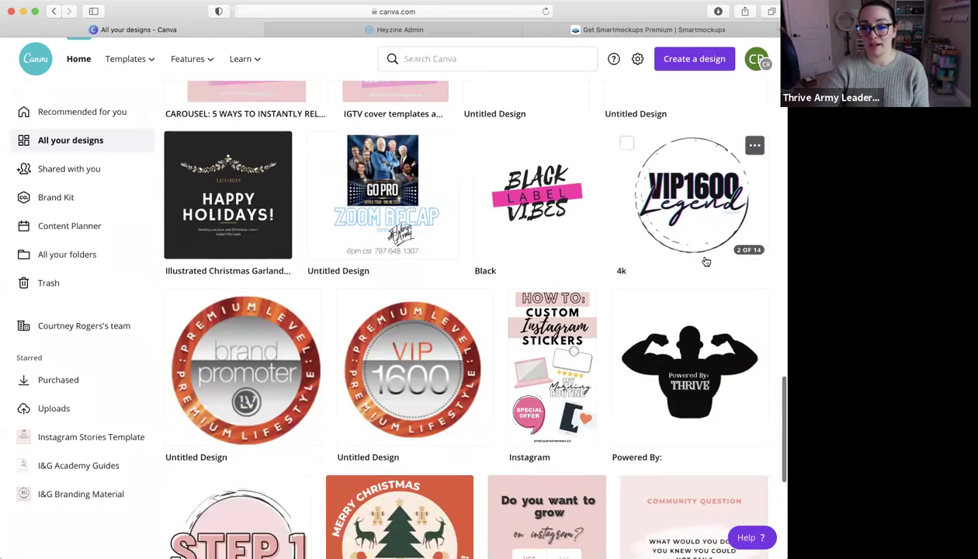
pyautogui.scroll(-3, 707, 262)
pyautogui.scroll(-9, 706, 263)
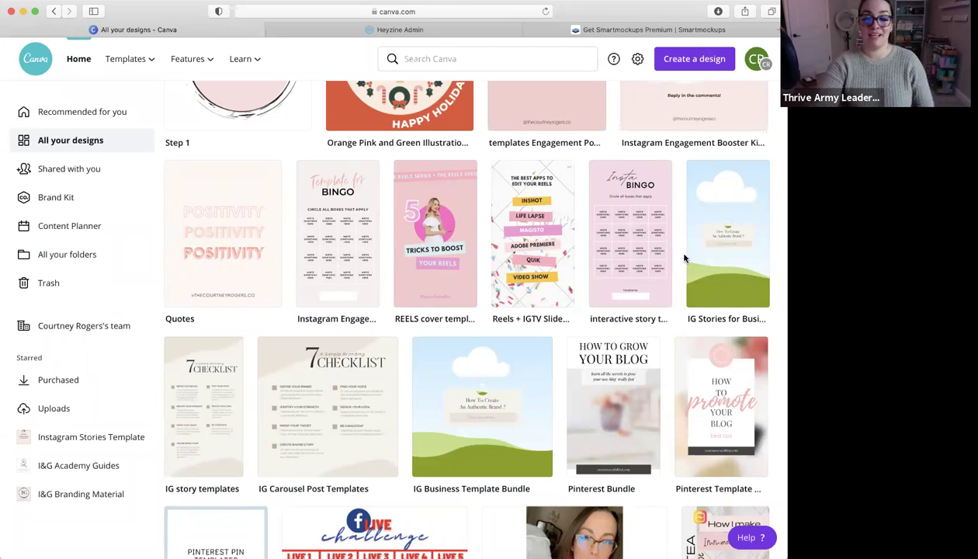
pyautogui.scroll(-2, 655, 372)
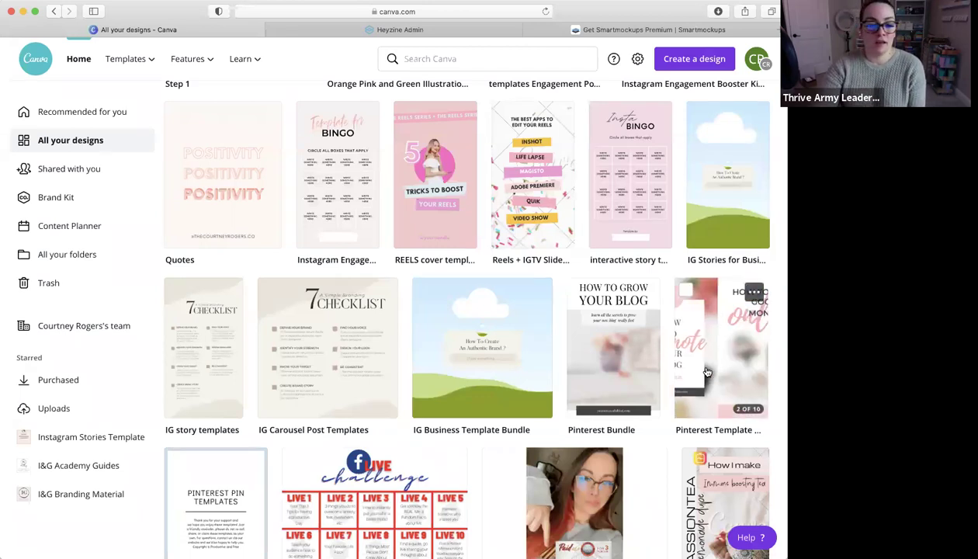
pyautogui.scroll(-5, 707, 373)
pyautogui.scroll(-12, 707, 372)
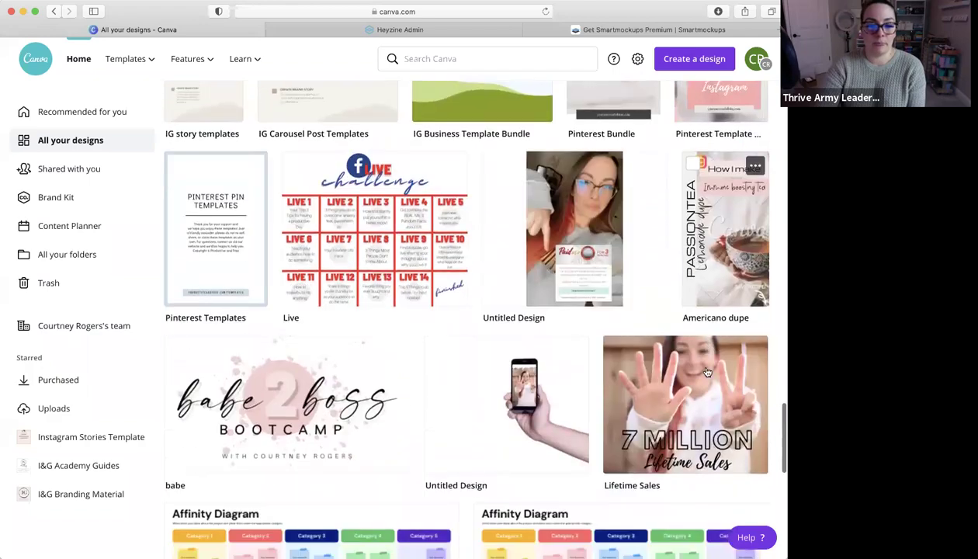
pyautogui.scroll(-14, 708, 373)
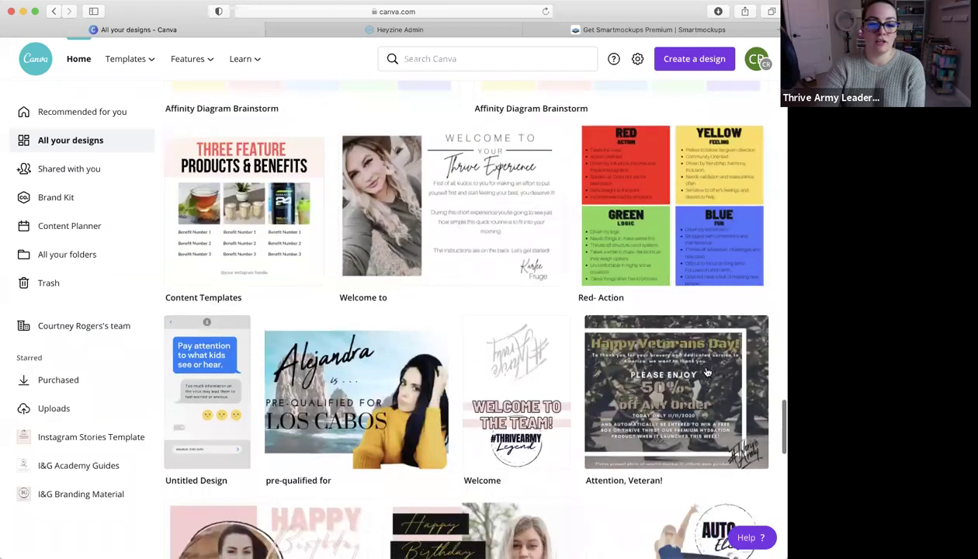
pyautogui.scroll(-16, 708, 373)
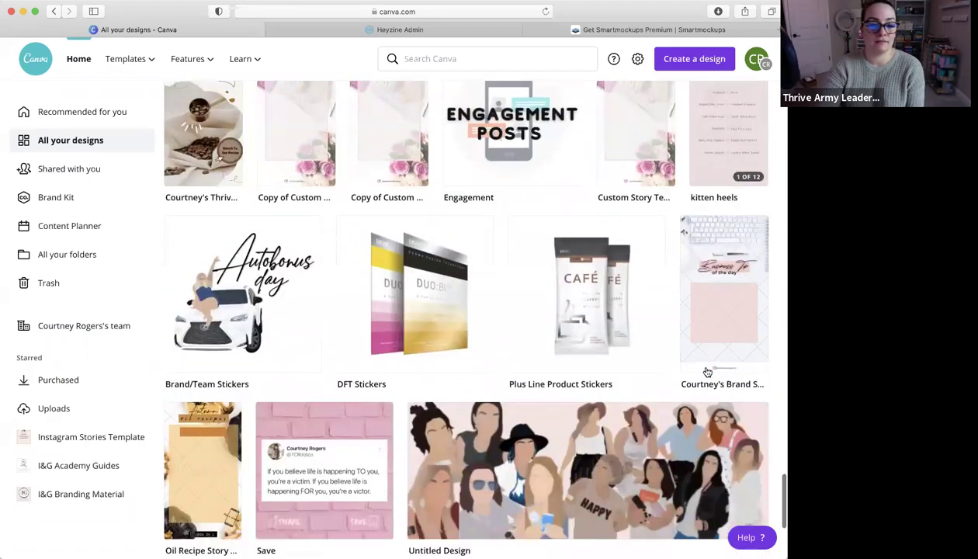
pyautogui.scroll(20, 707, 373)
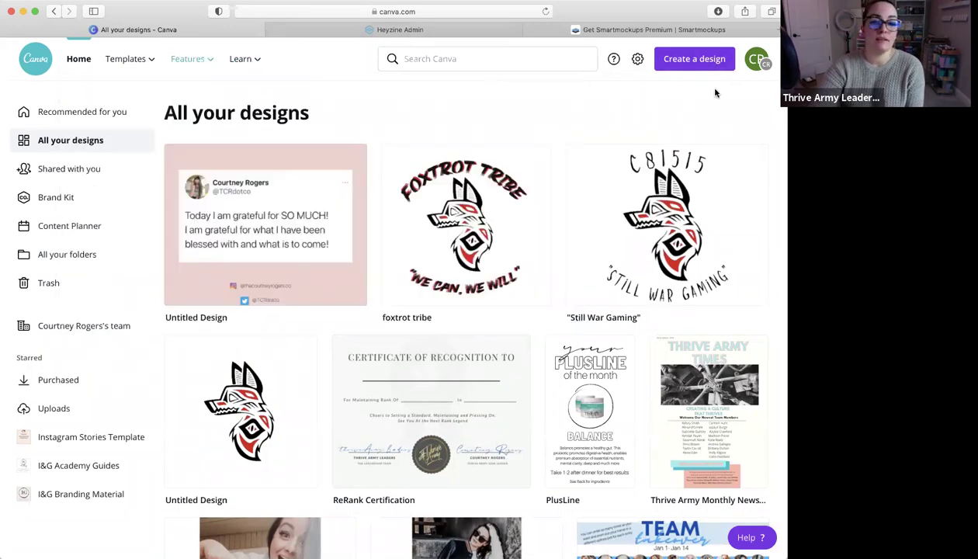
# Create a blank Instagram Post design and view its Download, Share link and Present options
pyautogui.click(674, 59)
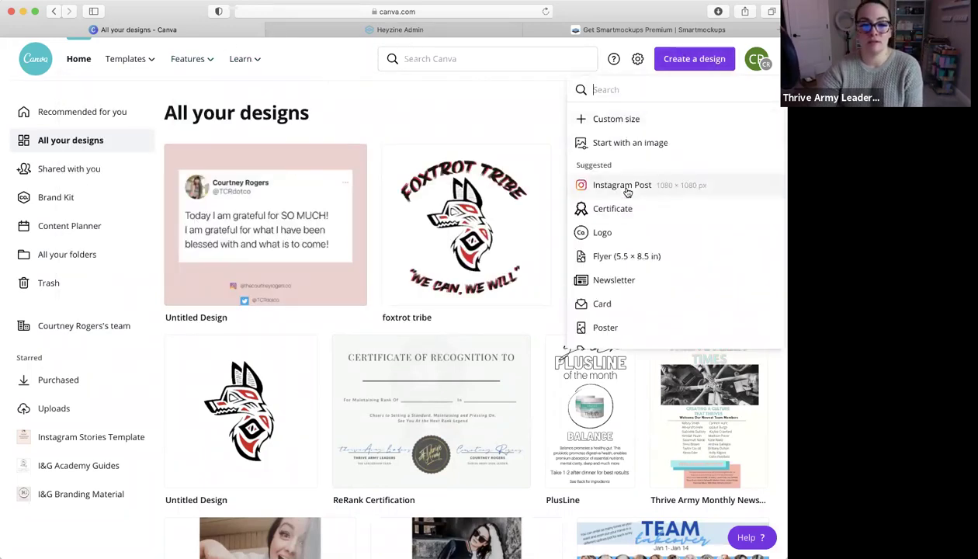
pyautogui.click(629, 190)
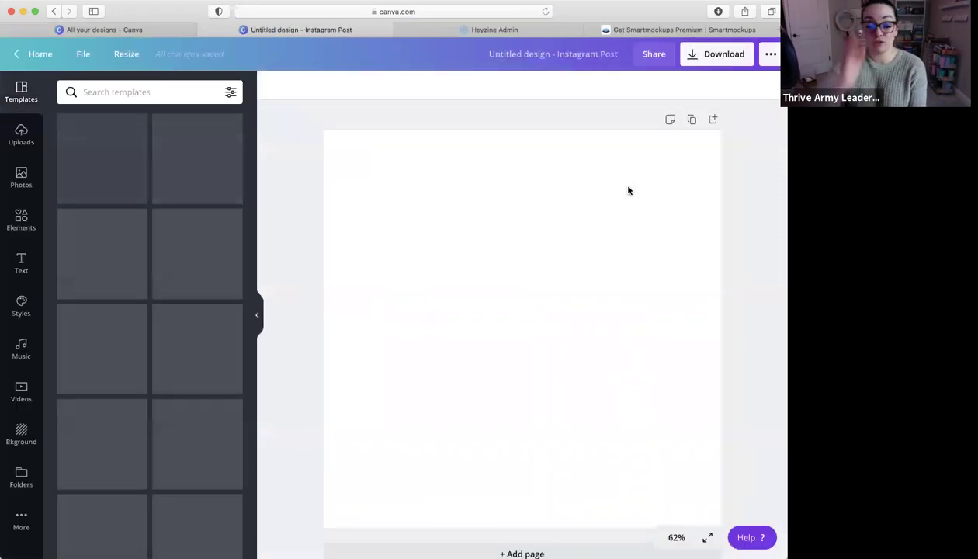
pyautogui.click(723, 60)
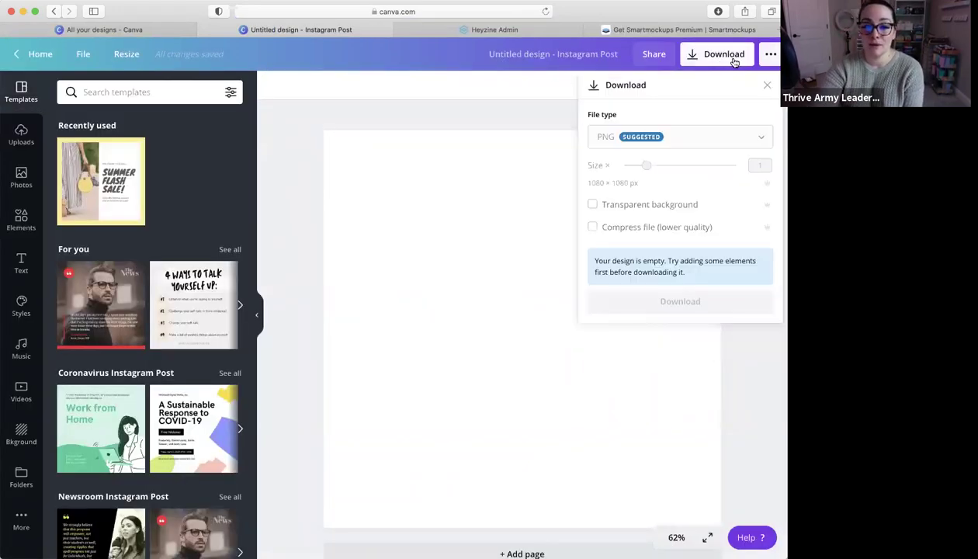
pyautogui.click(770, 54)
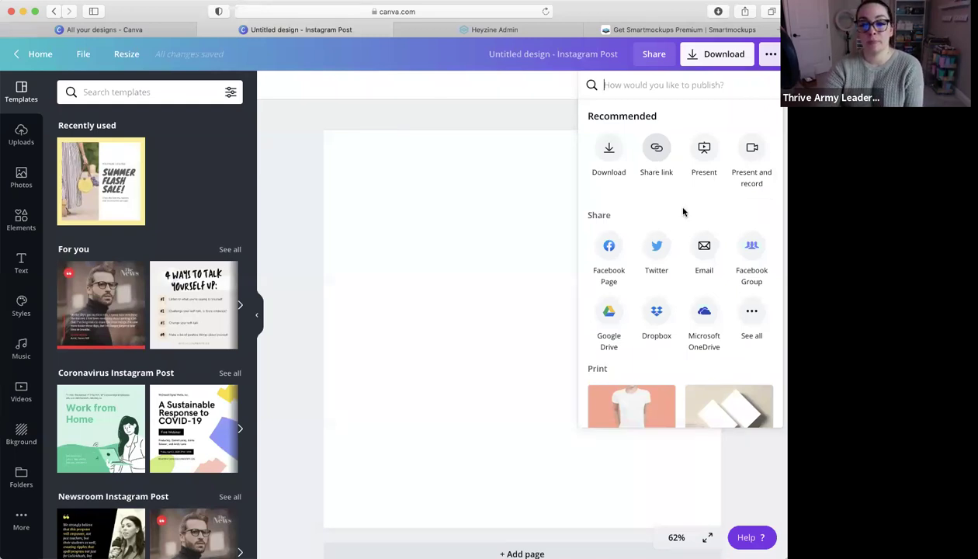
# Expand the full list of sharing destinations for the blank post
pyautogui.scroll(-2, 683, 212)
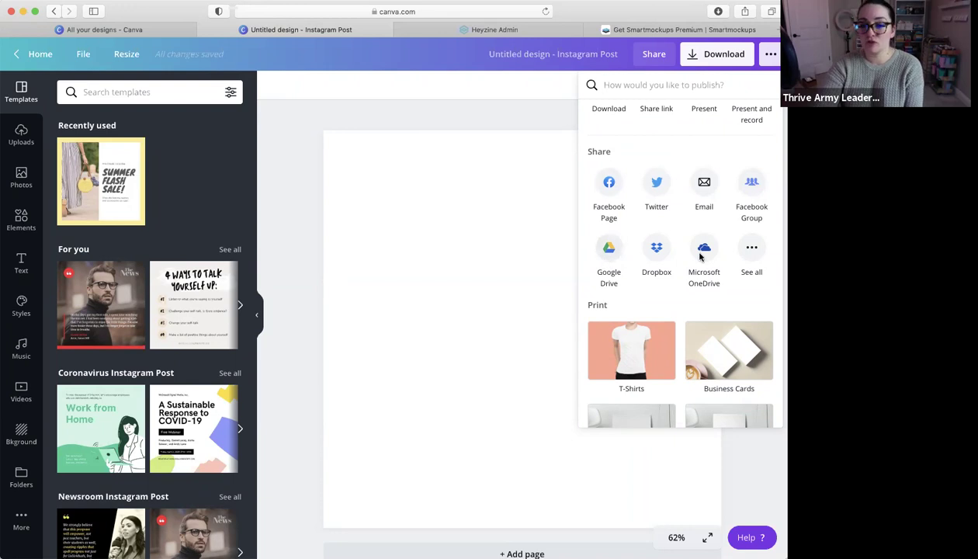
pyautogui.click(752, 247)
pyautogui.scroll(-2, 733, 278)
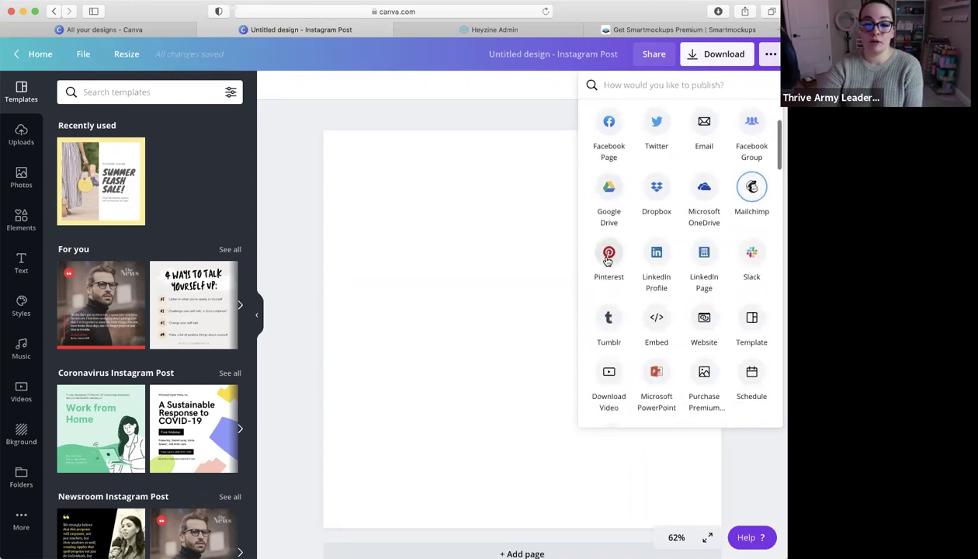
pyautogui.scroll(-2, 746, 266)
pyautogui.scroll(-1, 749, 264)
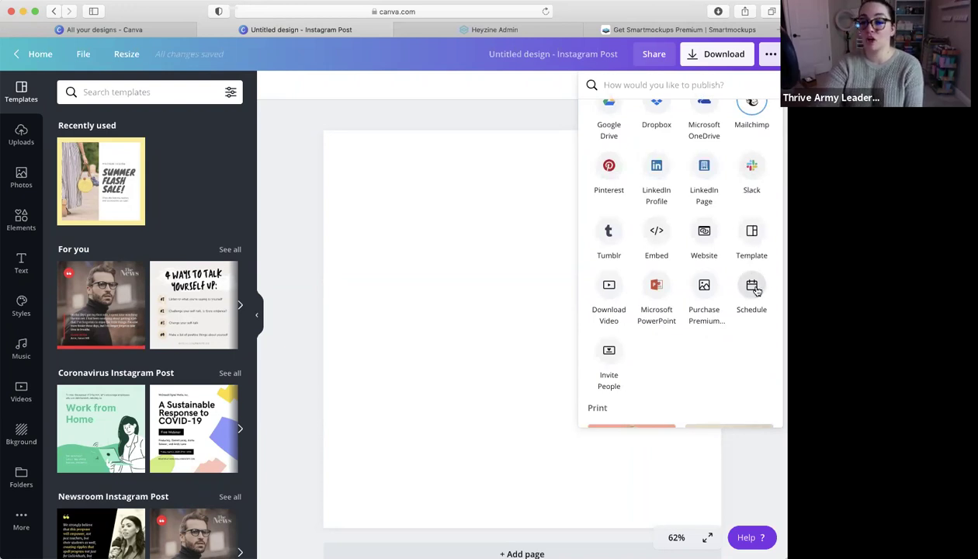
# Preview scheduling the post for Friday, Jan 15 and its platform choices, then return to All your designs
pyautogui.click(753, 288)
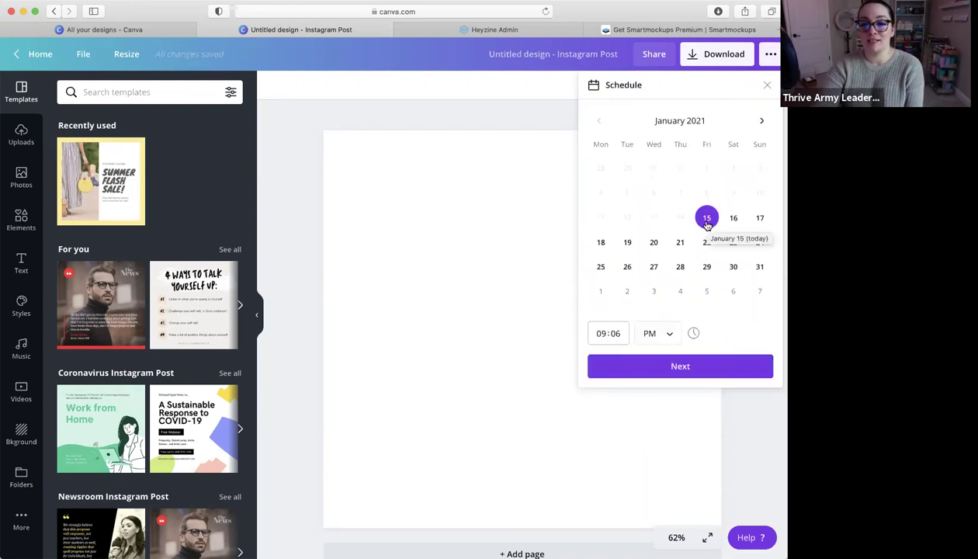
pyautogui.click(688, 371)
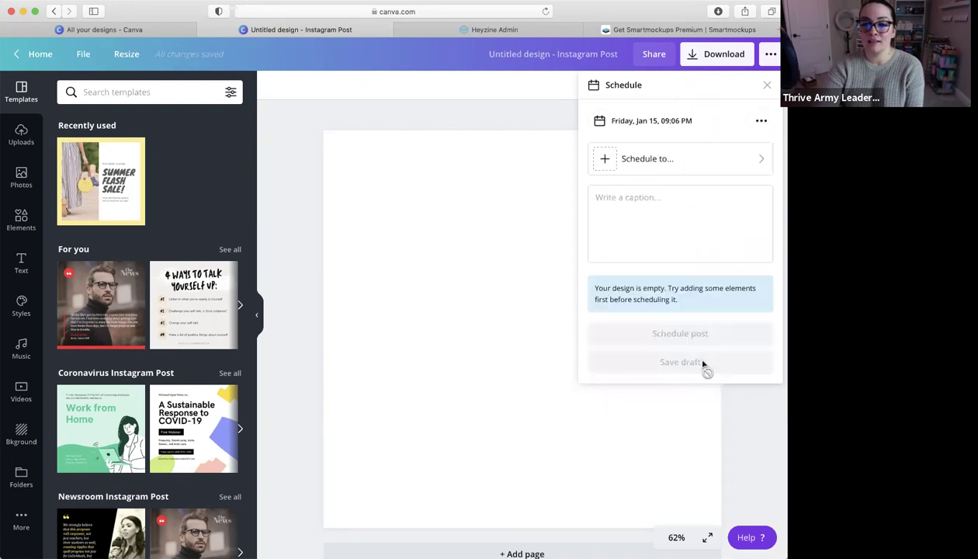
pyautogui.click(758, 160)
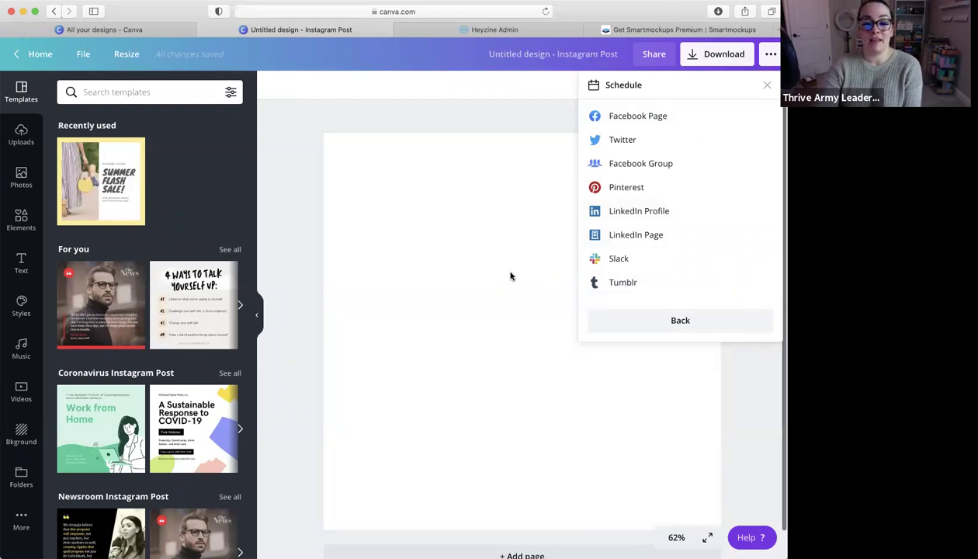
pyautogui.click(427, 259)
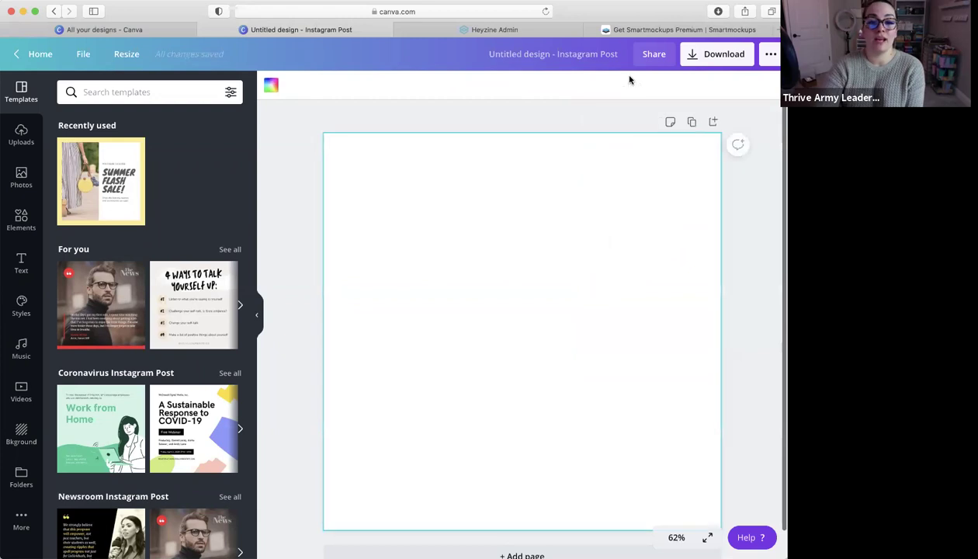
pyautogui.click(111, 28)
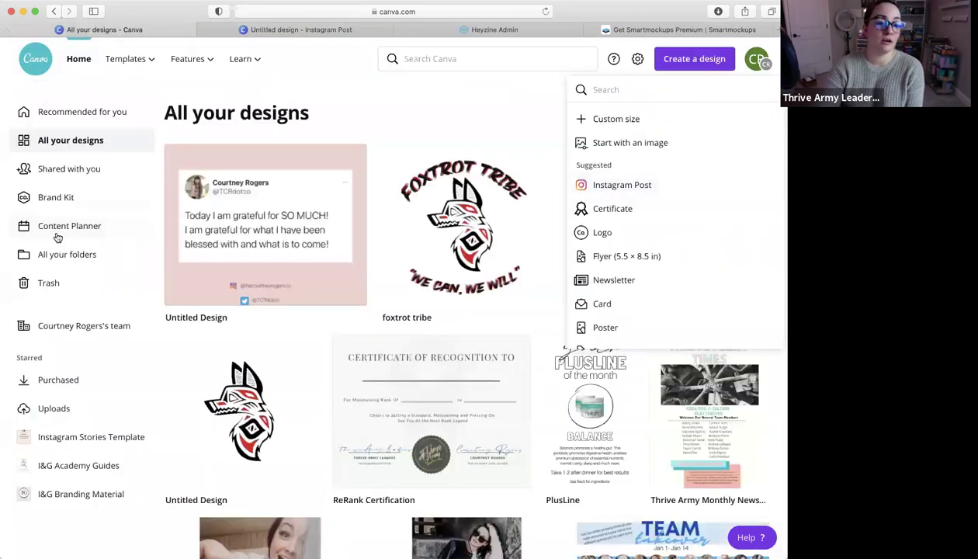
# Browse the January 2021 Content Planner and day 15's add-post options, then return to the Instagram Post
pyautogui.click(57, 233)
pyautogui.scroll(-3, 590, 307)
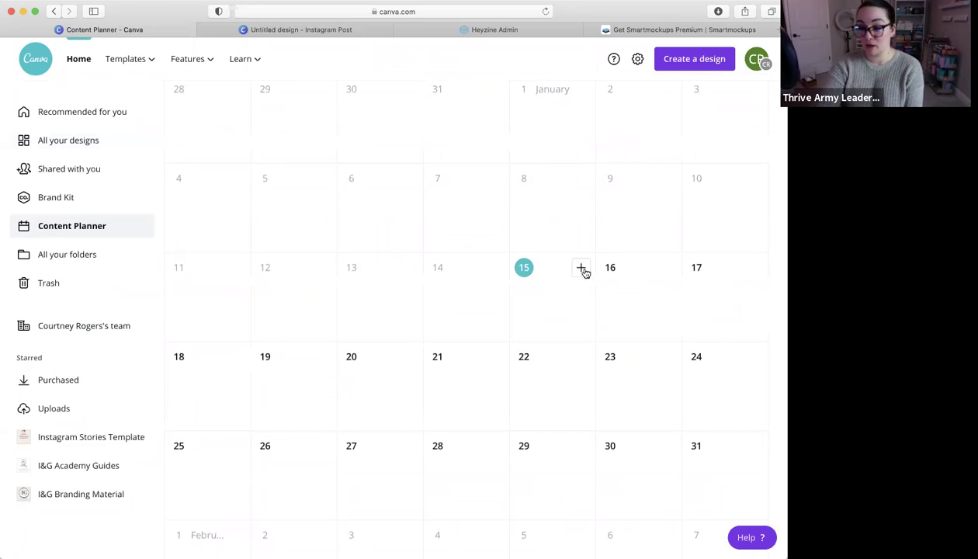
pyautogui.click(582, 269)
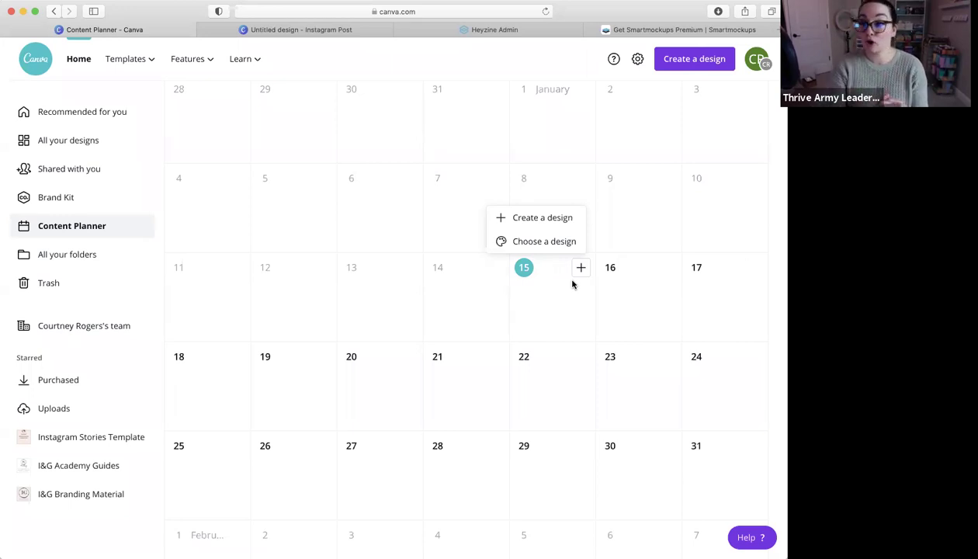
pyautogui.click(333, 30)
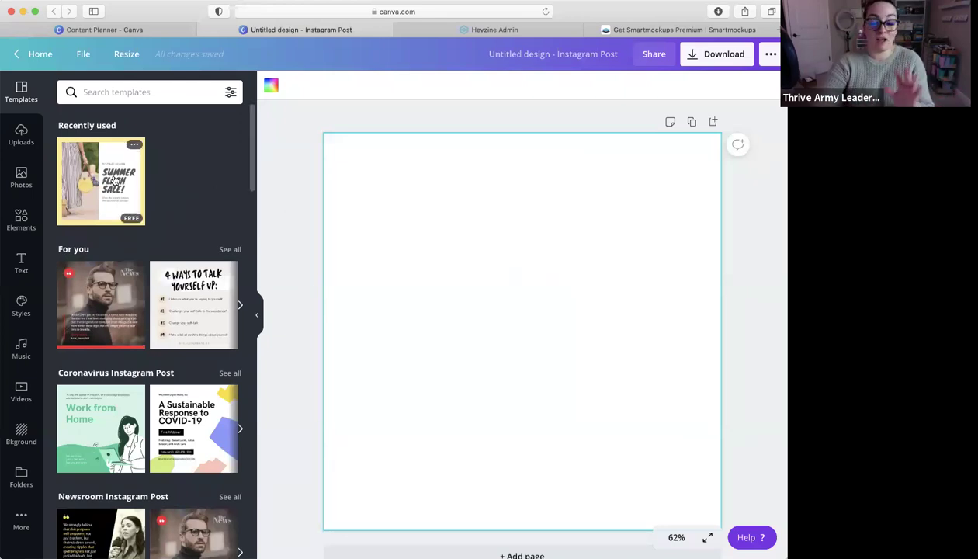
# Make the page background light pink and add the uploaded hoodie photo to page 1
pyautogui.click(272, 85)
pyautogui.click(102, 268)
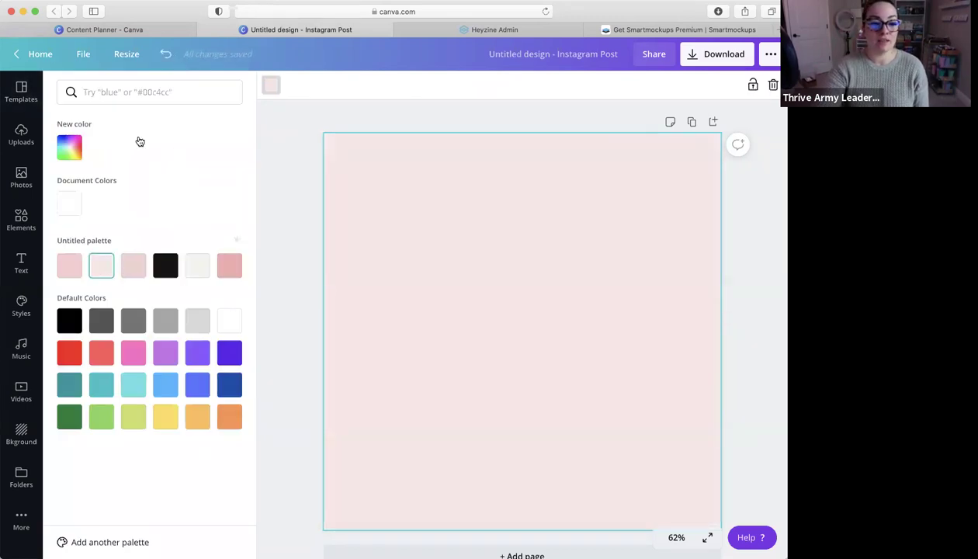
pyautogui.click(23, 177)
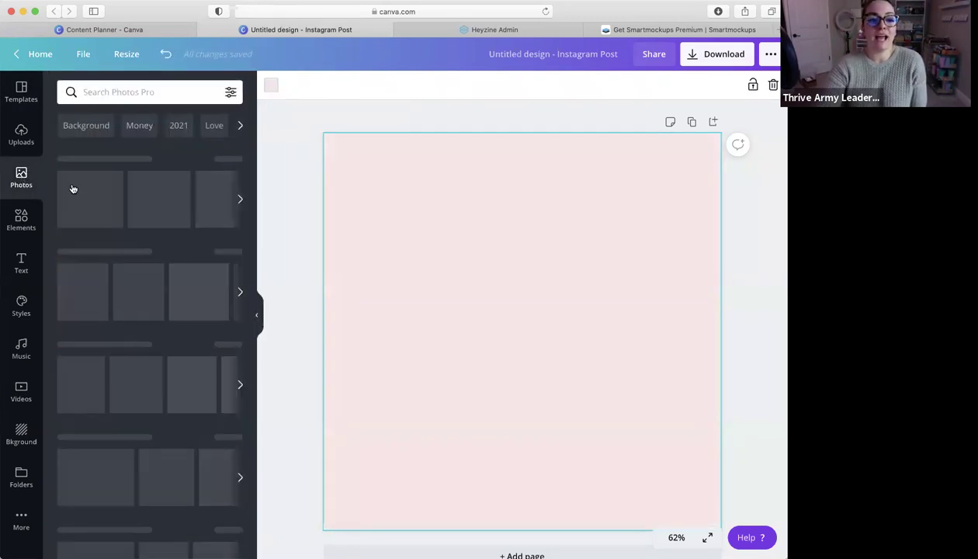
pyautogui.click(21, 134)
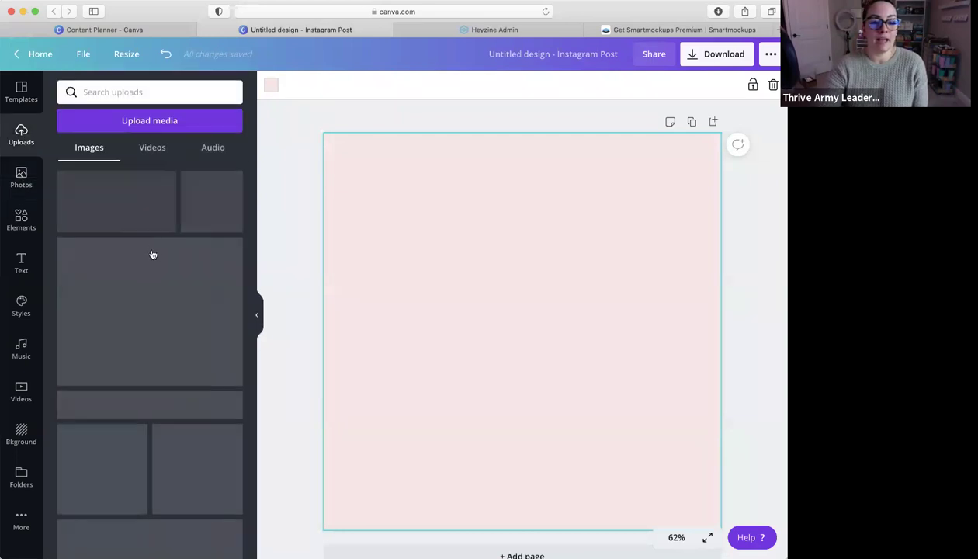
pyautogui.click(102, 466)
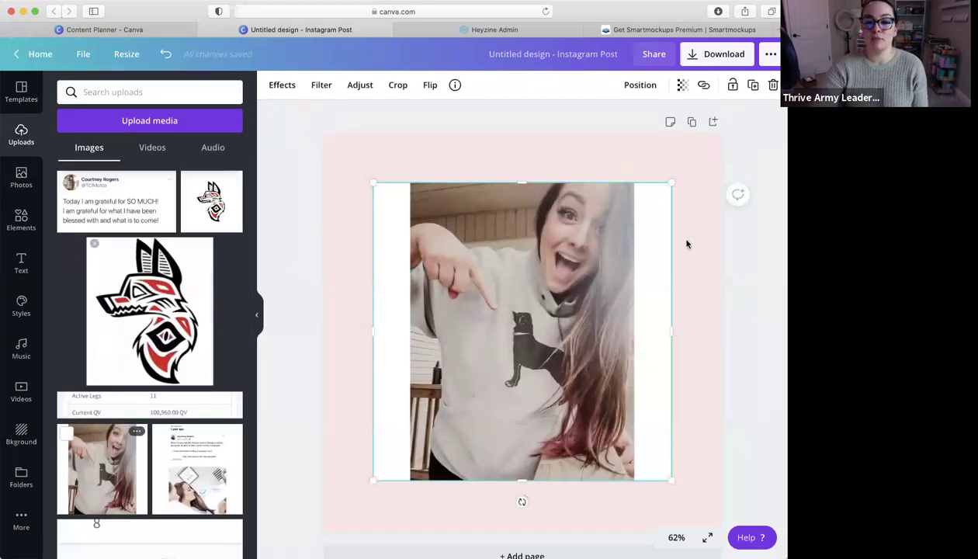
pyautogui.click(699, 273)
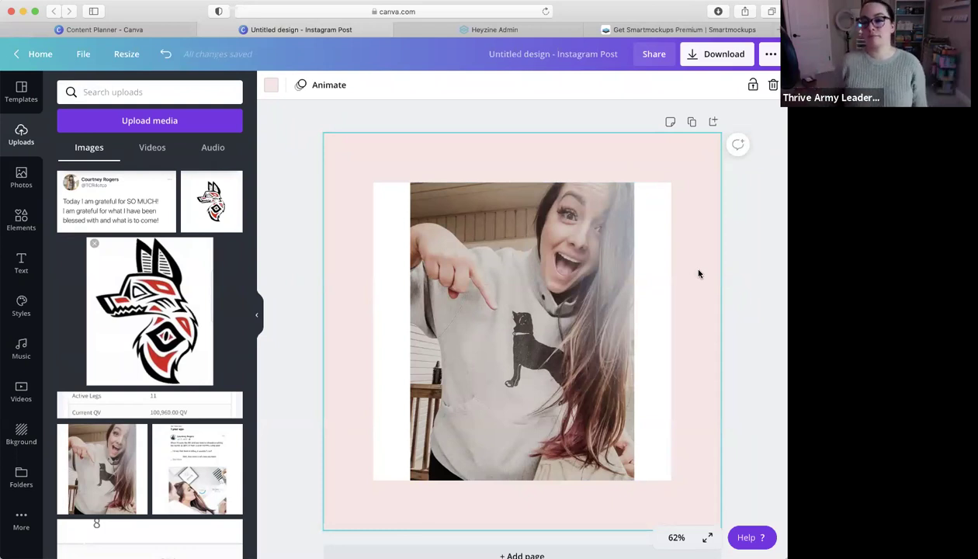
# Duplicate page 1, put the stairs photo on page 2, and duplicate it into page 3
pyautogui.scroll(-1, 716, 285)
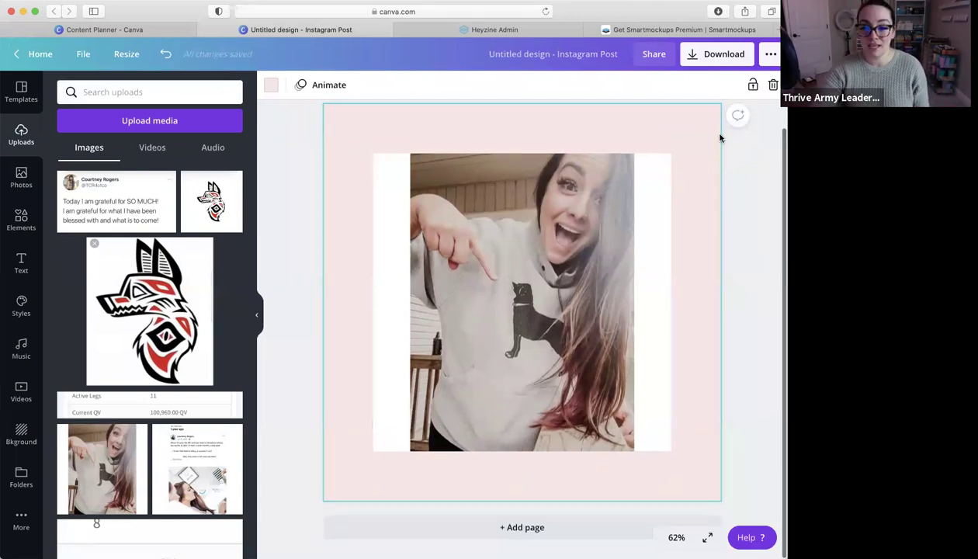
pyautogui.scroll(1, 695, 136)
pyautogui.click(692, 124)
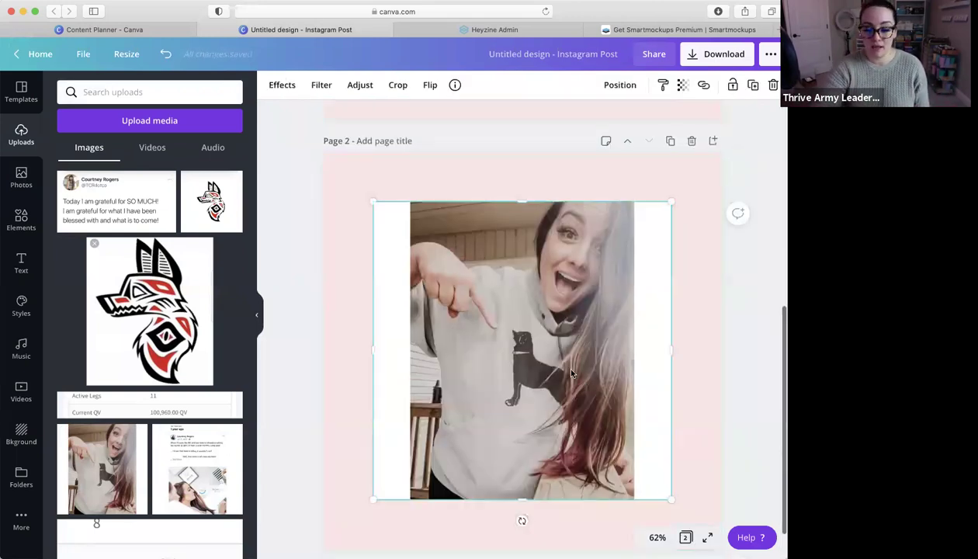
pyautogui.scroll(-8, 84, 464)
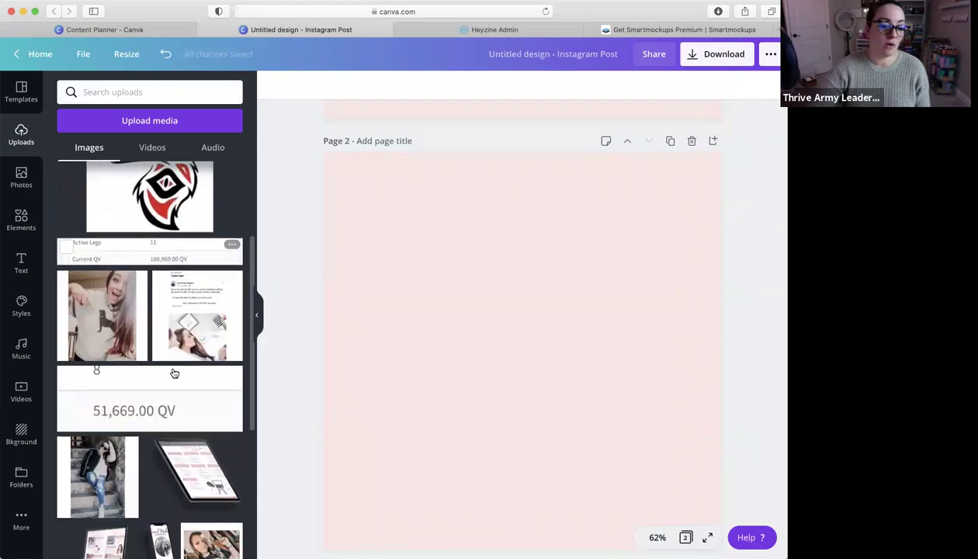
pyautogui.click(111, 339)
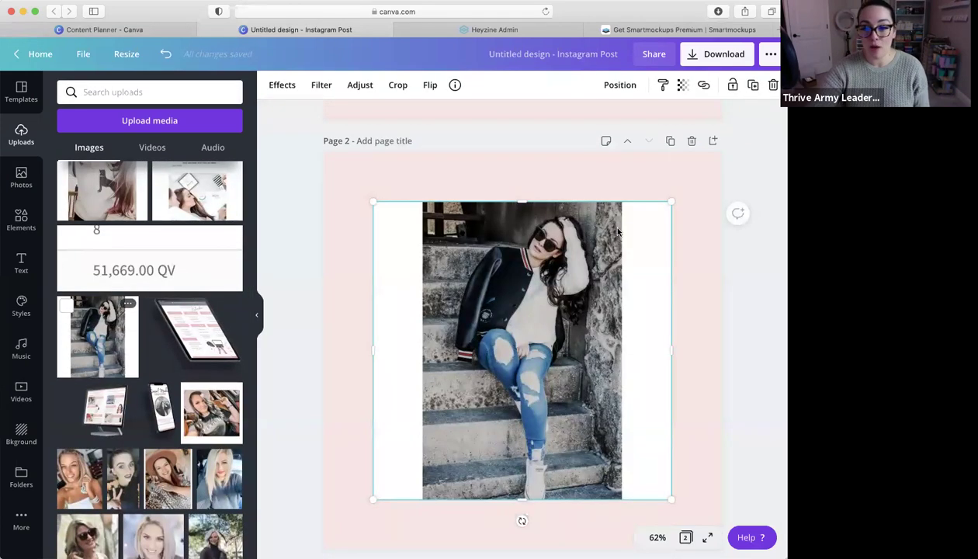
pyautogui.click(671, 140)
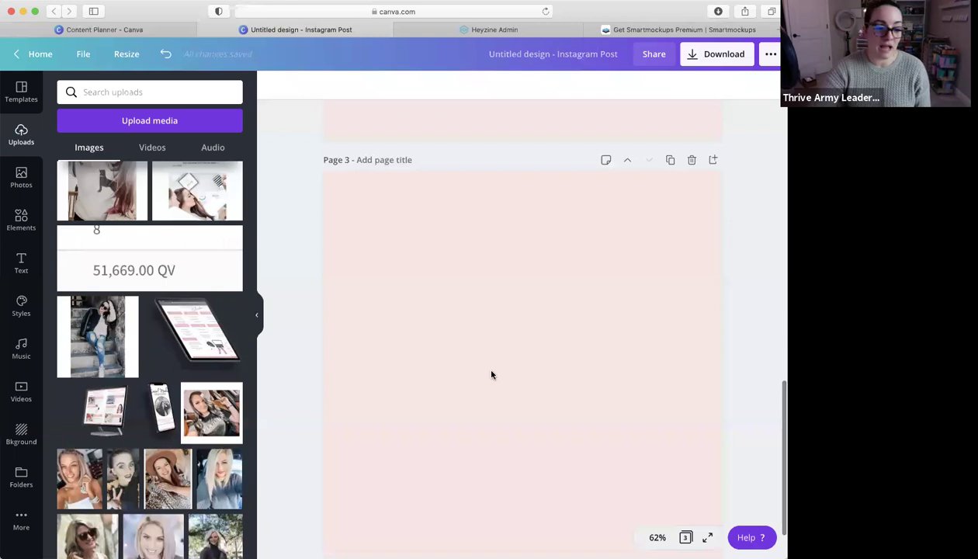
# Replace page 3's photo with the hat-and-leopard-print photo
pyautogui.moveTo(171, 479); pyautogui.dragTo(417, 319)
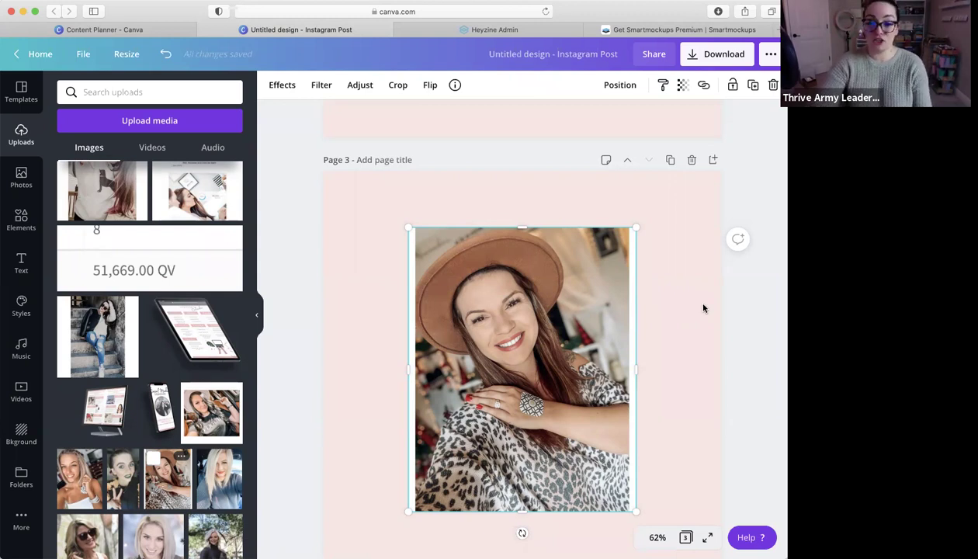
pyautogui.scroll(-2, 697, 305)
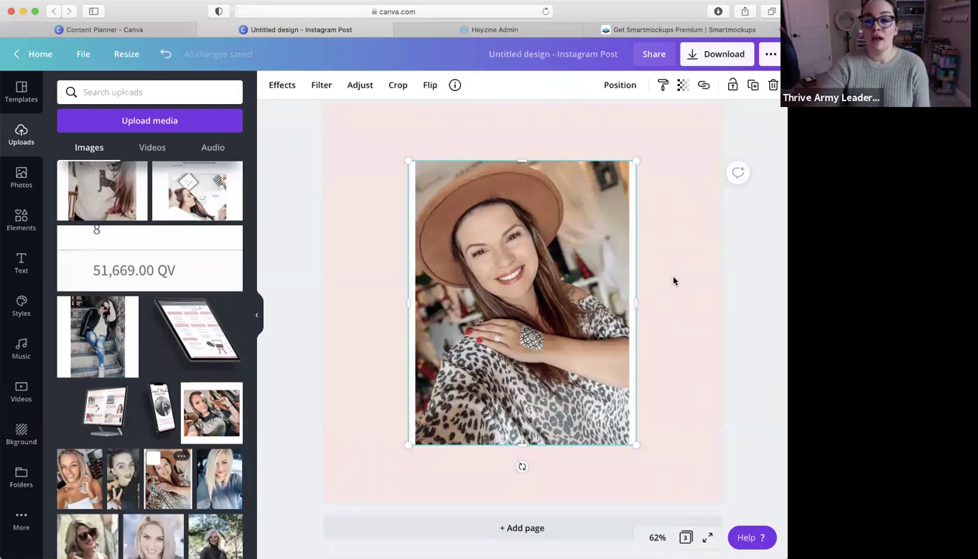
pyautogui.press('Delete')
pyautogui.scroll(-5, 555, 282)
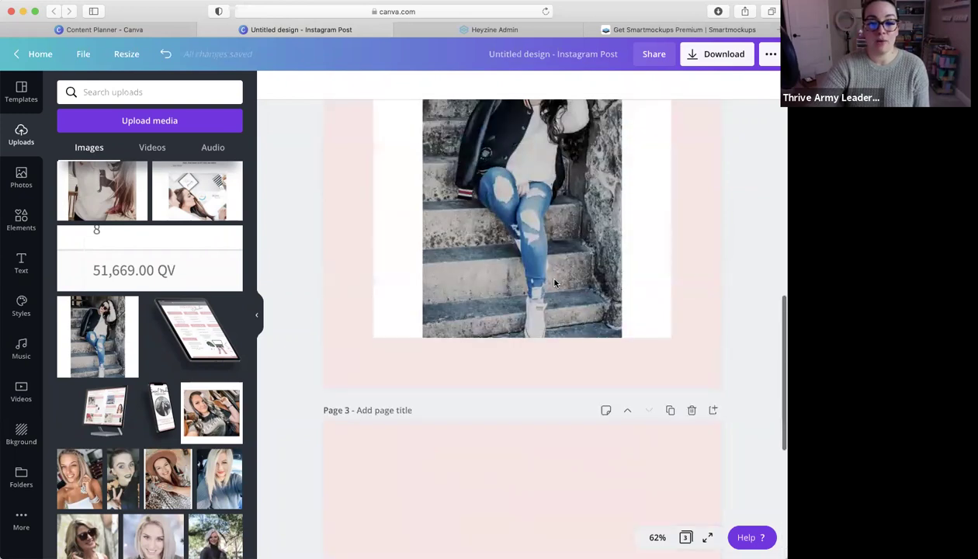
pyautogui.hotkey('ctrl', 'z')
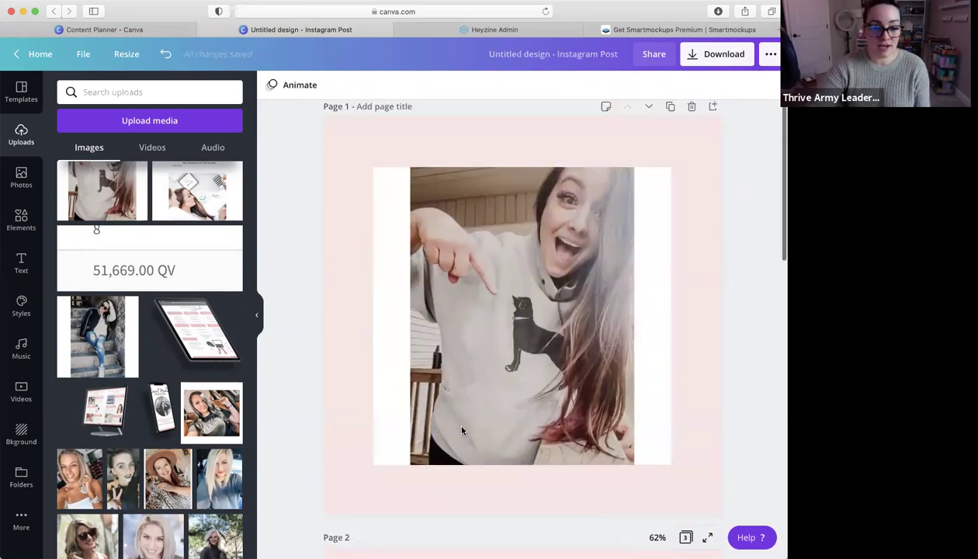
# Add a 61×61 Instagram sticker near page 1's bottom centre and delete the hoodie photo
pyautogui.click(21, 220)
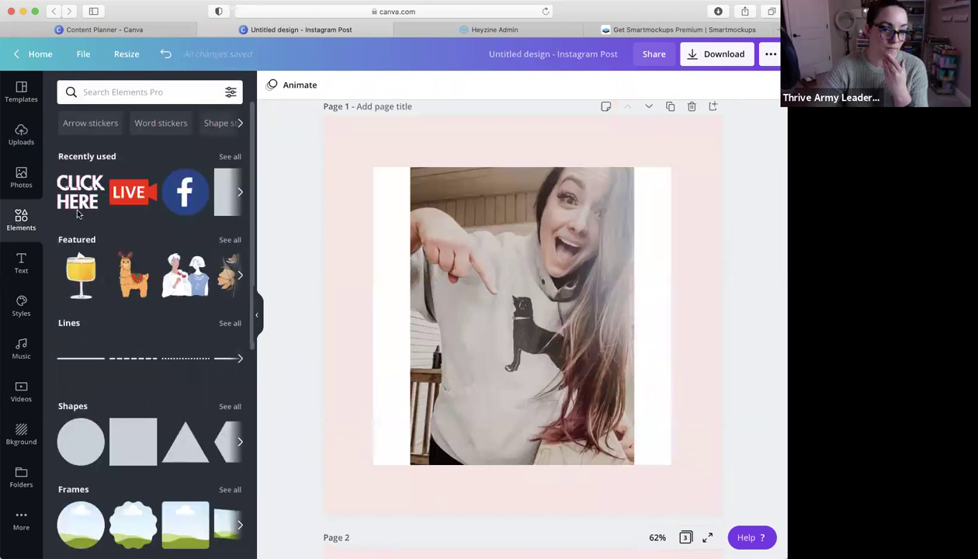
pyautogui.hscroll(1, 156, 192)
pyautogui.hscroll(5, 212, 194)
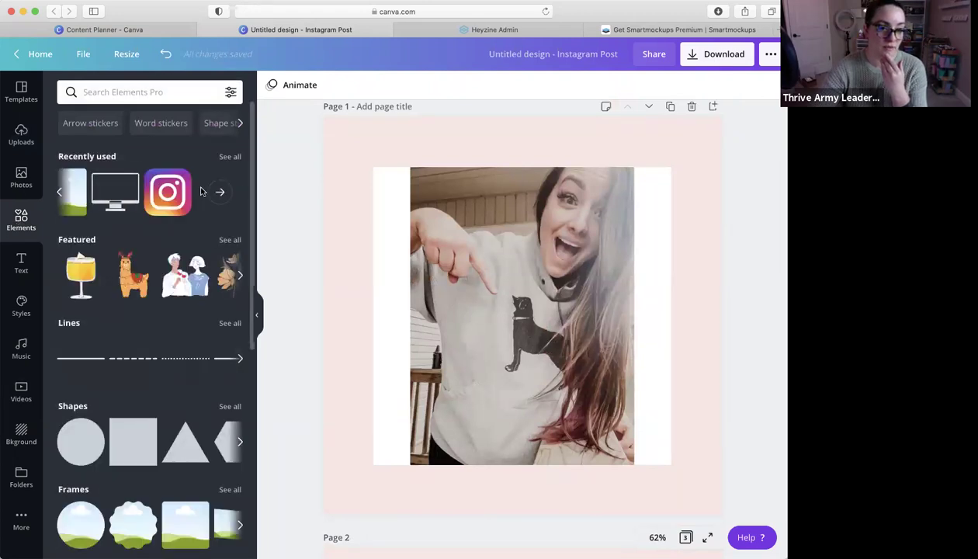
pyautogui.click(178, 196)
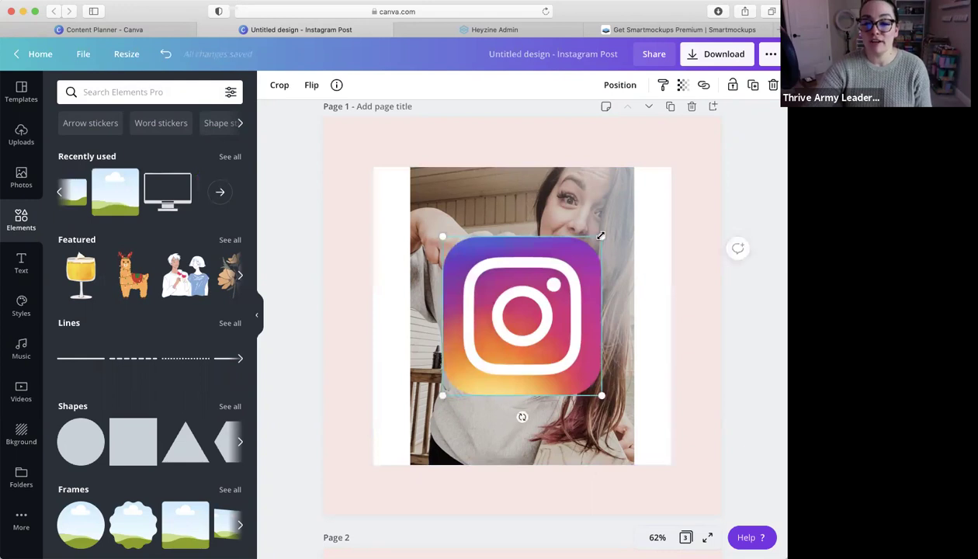
pyautogui.moveTo(574, 260); pyautogui.dragTo(475, 514)
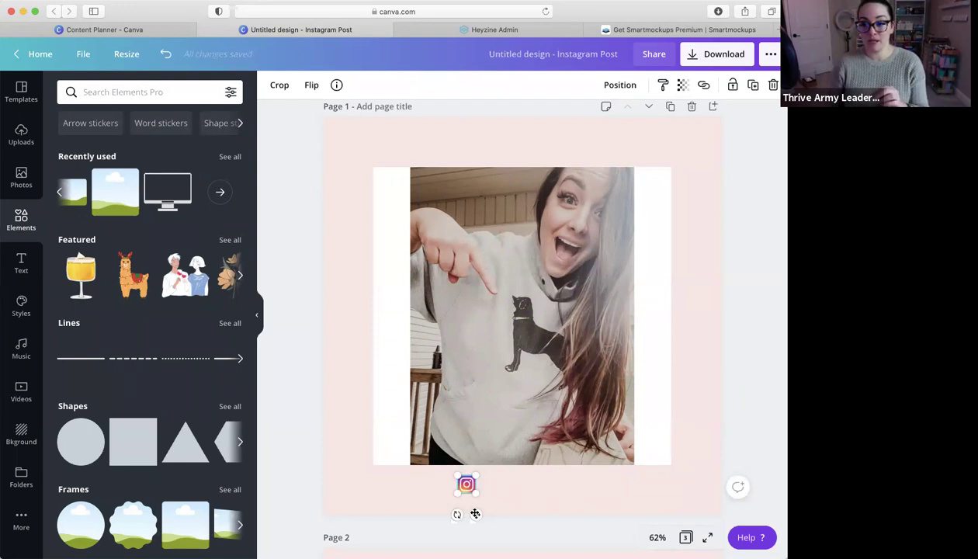
pyautogui.click(580, 349)
pyautogui.press('Delete')
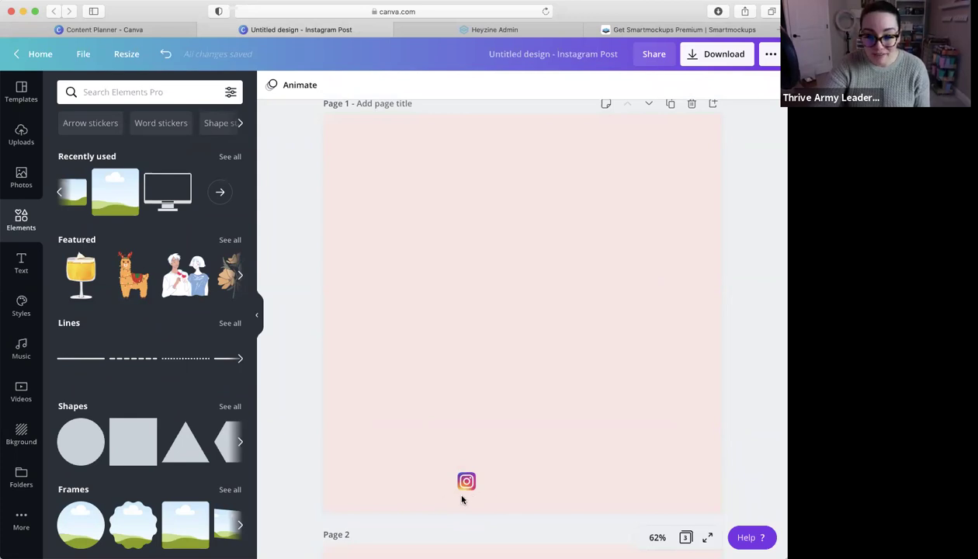
# Add a subheading containing the Instagram handle and place it beside the Instagram icon
pyautogui.click(21, 263)
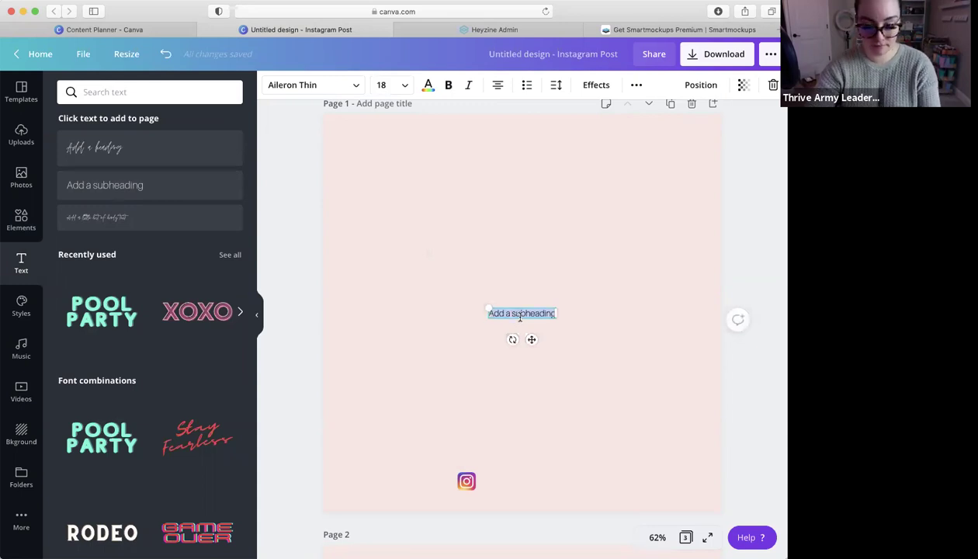
pyautogui.write('the')
pyautogui.press('BackSpace')
pyautogui.write('@thecourtneyrogers.co')
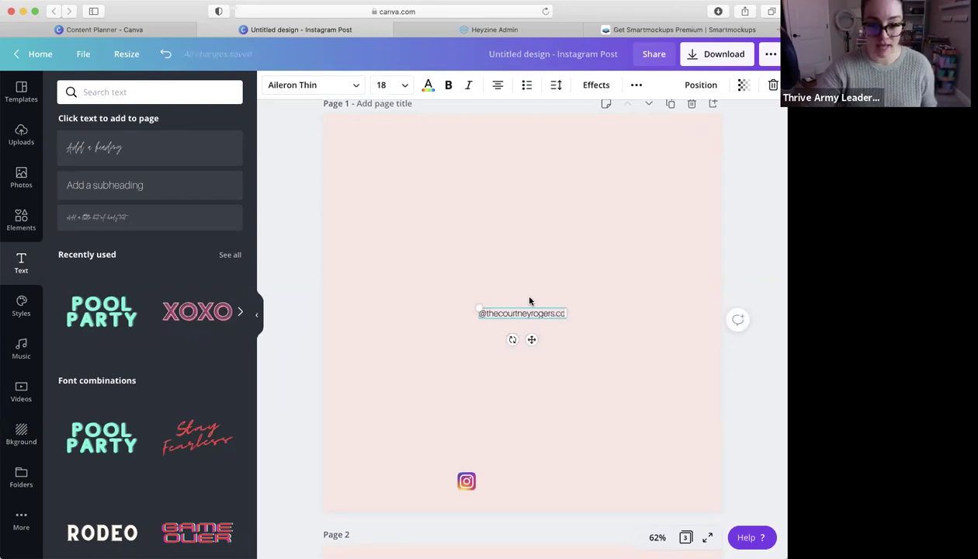
pyautogui.moveTo(532, 340); pyautogui.dragTo(541, 504)
# Delete the extra photo page from the design
pyautogui.click(587, 490)
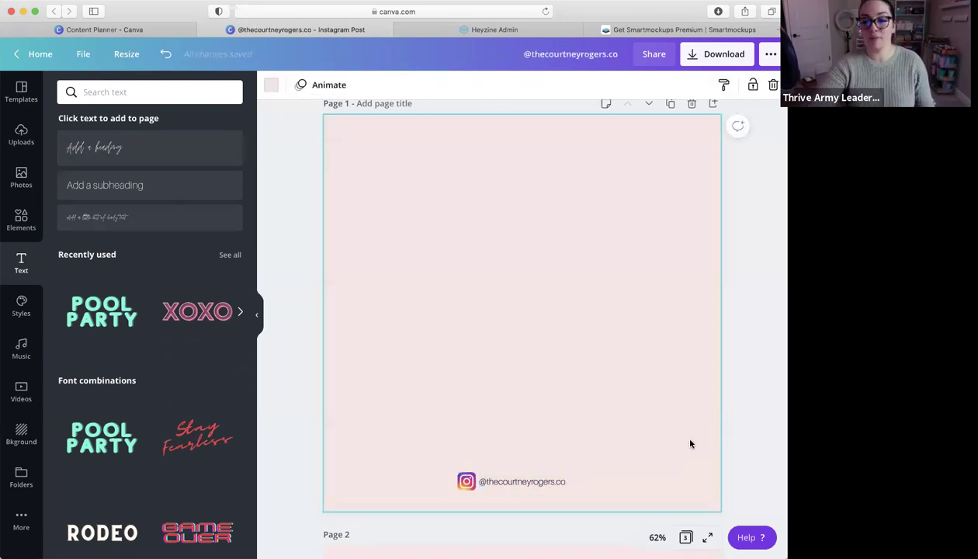
pyautogui.scroll(2, 664, 220)
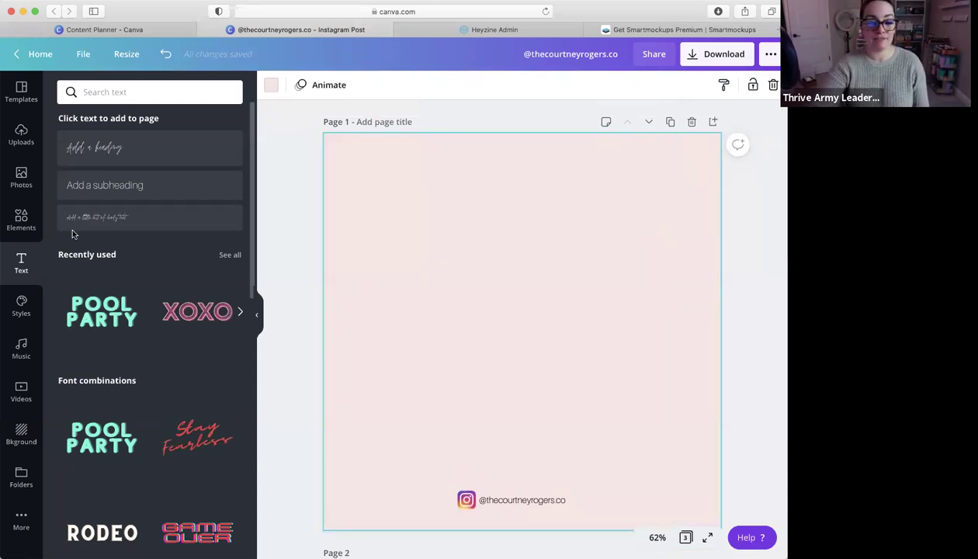
pyautogui.scroll(-5, 566, 273)
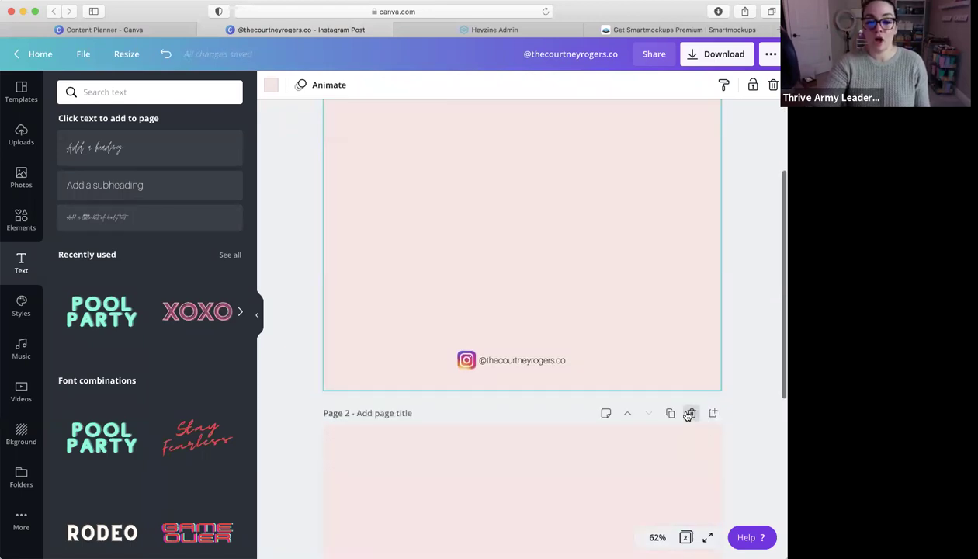
pyautogui.click(688, 418)
pyautogui.scroll(1, 622, 318)
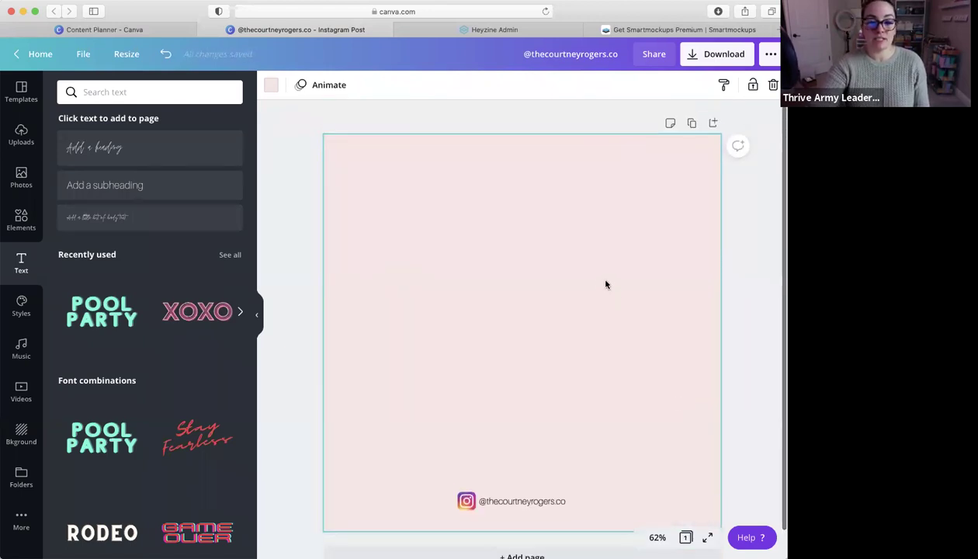
# Duplicate page 1 until the design has four identical pages with icon and handle
pyautogui.click(692, 123)
pyautogui.click(669, 140)
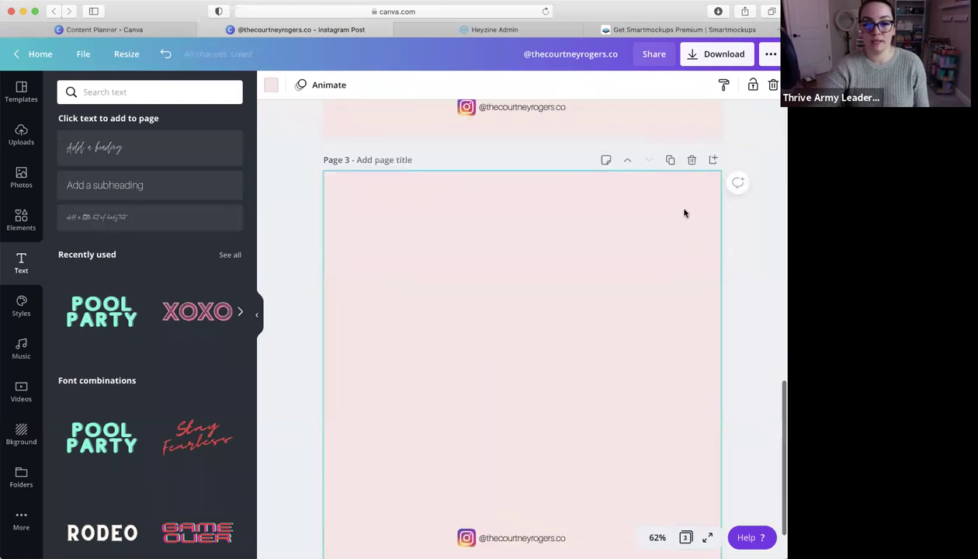
pyautogui.click(669, 161)
pyautogui.scroll(15, 645, 236)
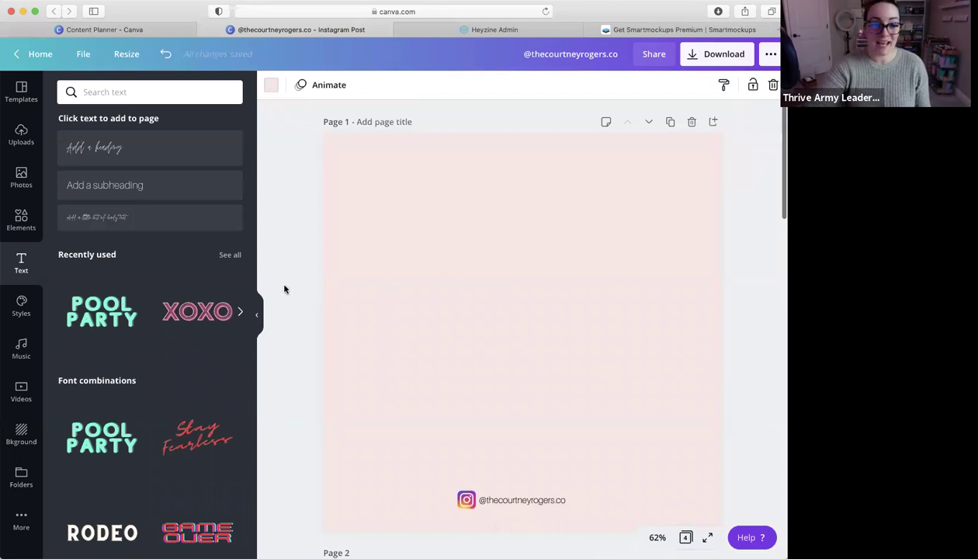
pyautogui.click(21, 177)
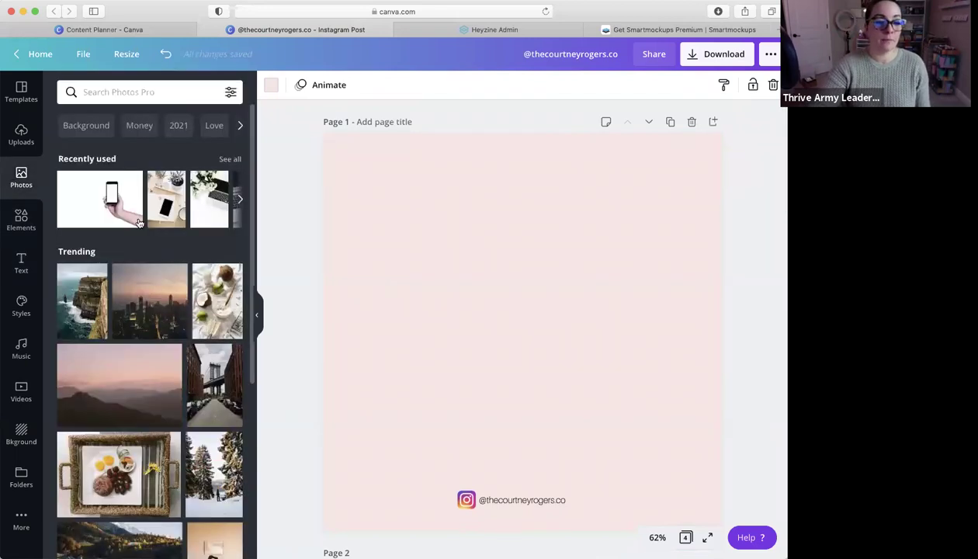
# Add the uploaded hoodie photo to page 1 above the icon and handle, nudged slightly up
pyautogui.click(21, 221)
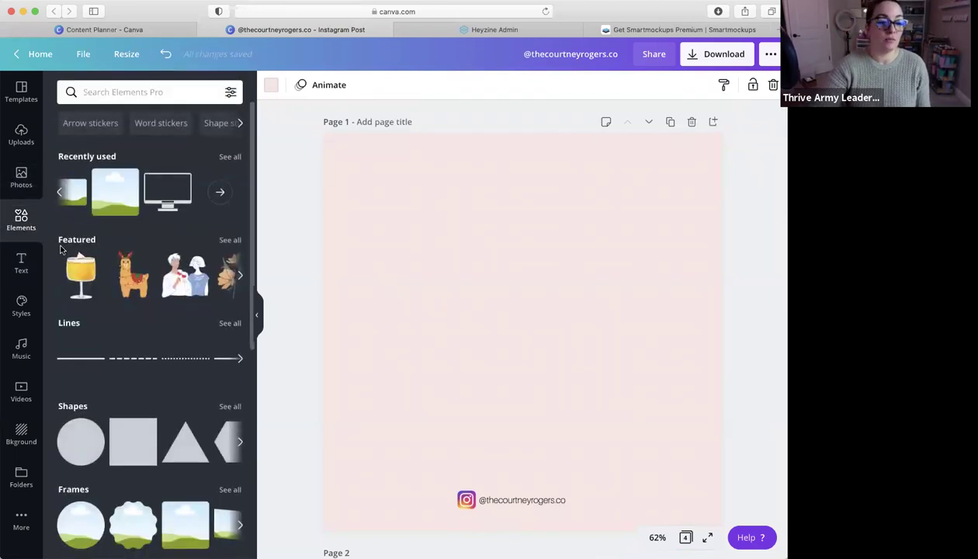
pyautogui.click(22, 134)
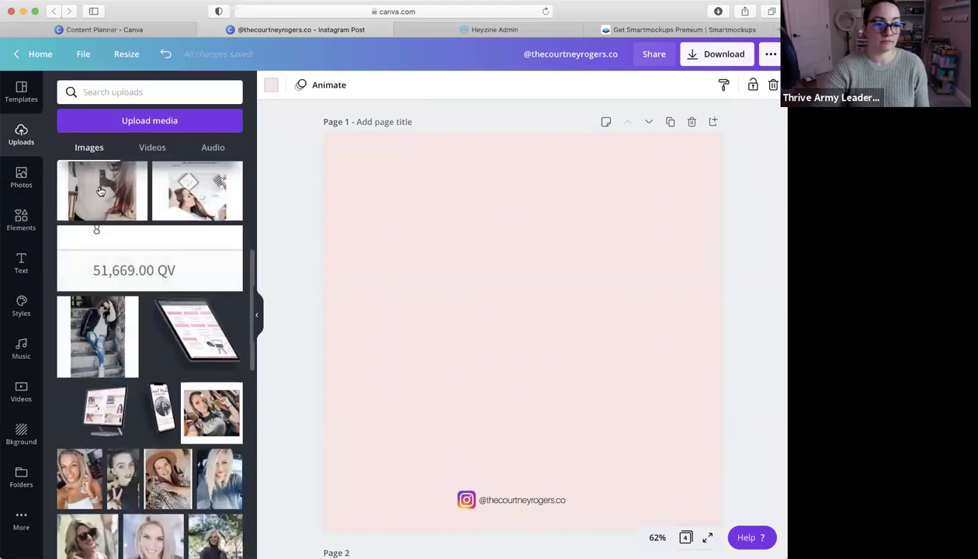
pyautogui.click(101, 190)
pyautogui.moveTo(508, 314); pyautogui.dragTo(501, 306)
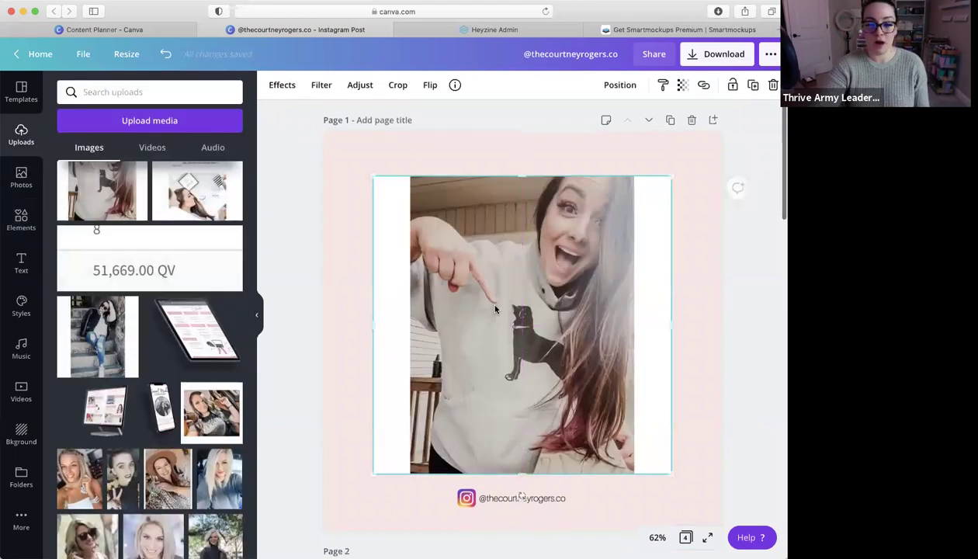
pyautogui.scroll(-10, 603, 362)
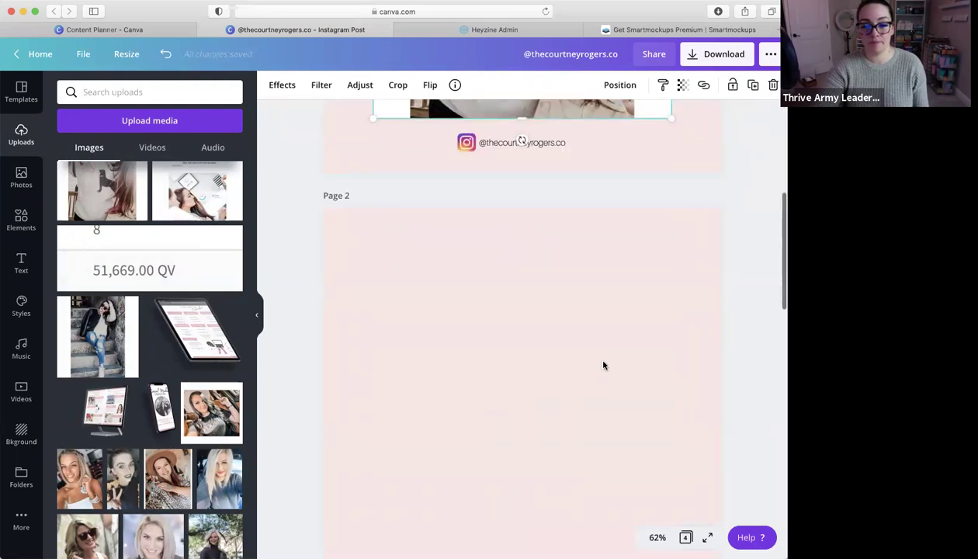
pyautogui.click(21, 262)
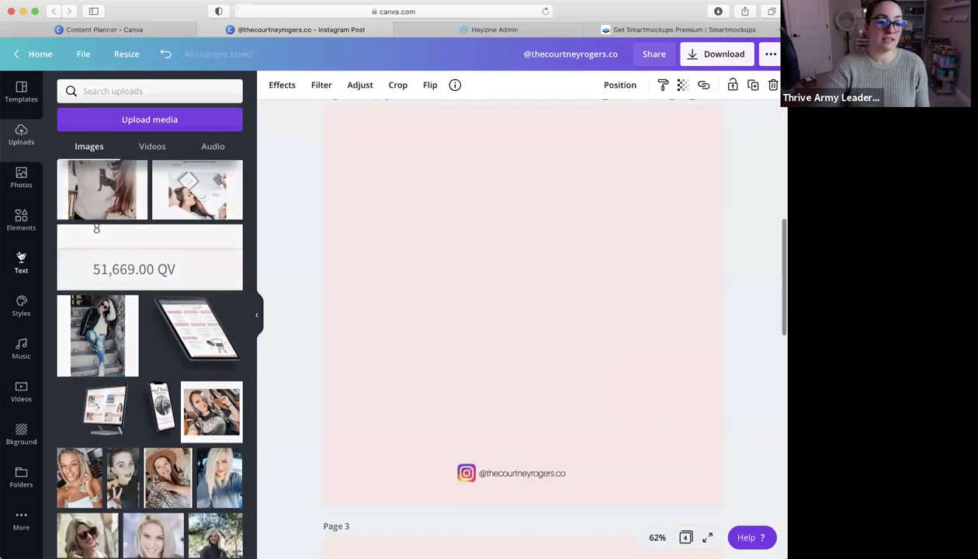
# Add the Stay Fearless combination, change 'Stay' to 'this is', ungroup, and widen and centre that line
pyautogui.click(199, 444)
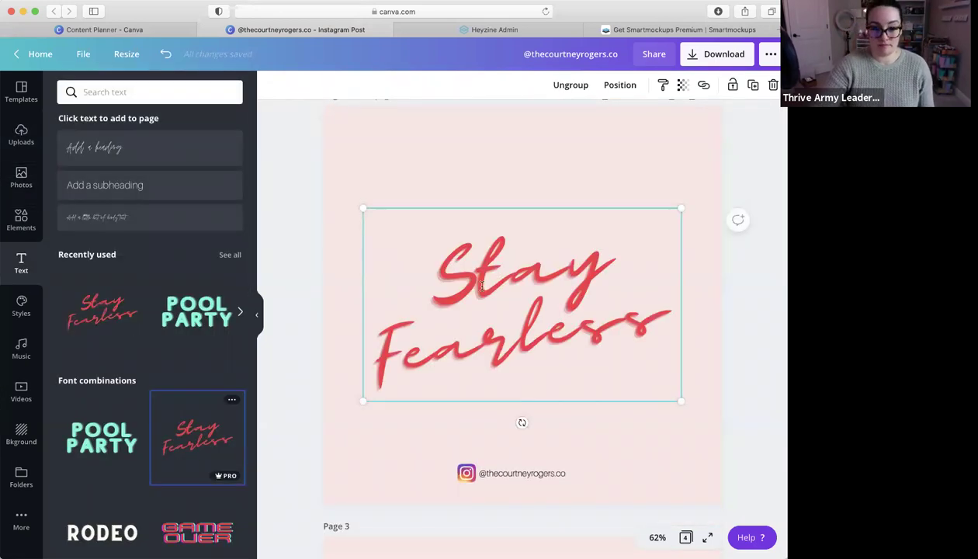
pyautogui.doubleClick(487, 276)
pyautogui.doubleClick(488, 275)
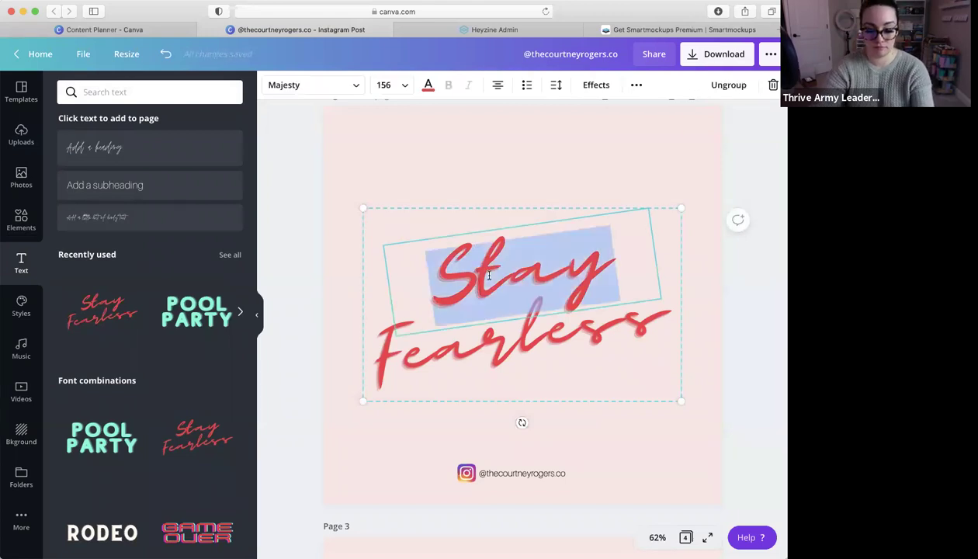
pyautogui.write('this i')
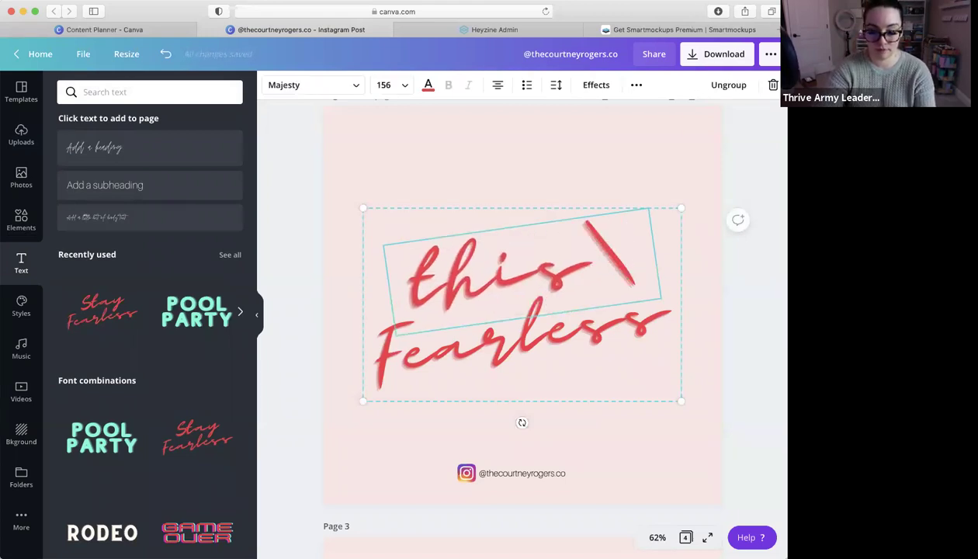
pyautogui.write('s')
pyautogui.click(736, 87)
pyautogui.click(629, 280)
pyautogui.moveTo(658, 282); pyautogui.dragTo(715, 246)
pyautogui.click(586, 178)
pyautogui.click(612, 266)
pyautogui.moveTo(603, 258); pyautogui.dragTo(584, 251)
# Change the second line 'Fearless' to 'a quote'
pyautogui.click(573, 339)
pyautogui.doubleClick(574, 339)
pyautogui.write('a quote')
pyautogui.click(599, 376)
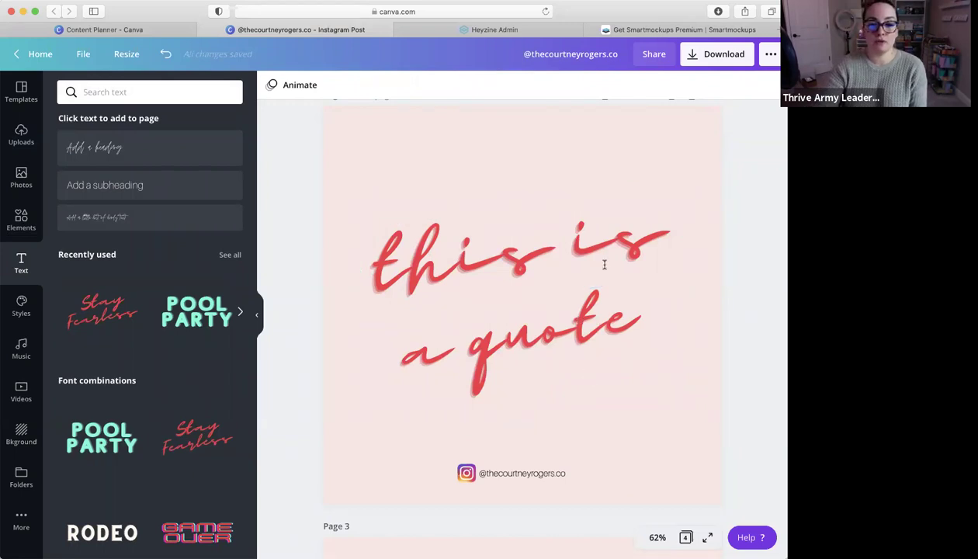
pyautogui.scroll(2, 633, 249)
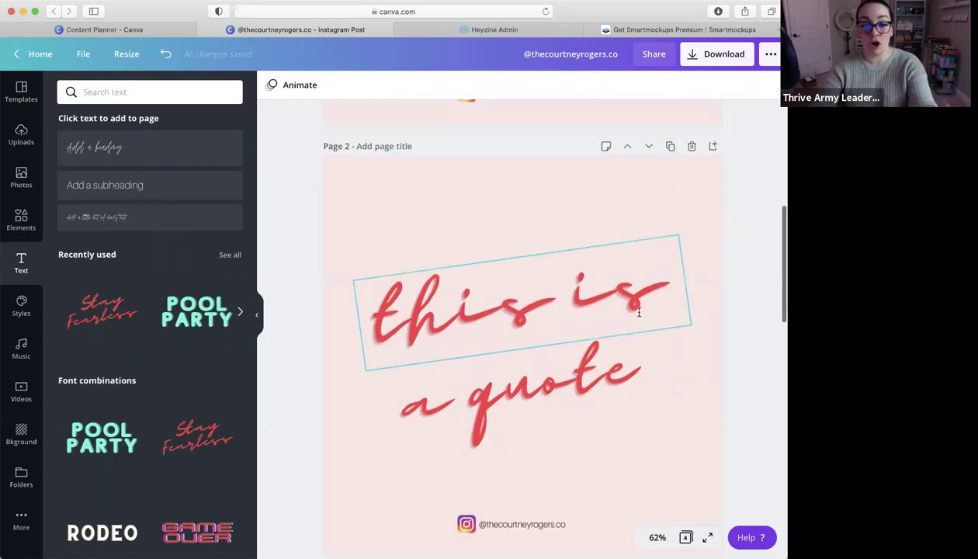
# Give both quote lines a black Echo effect shadow
pyautogui.click(544, 303)
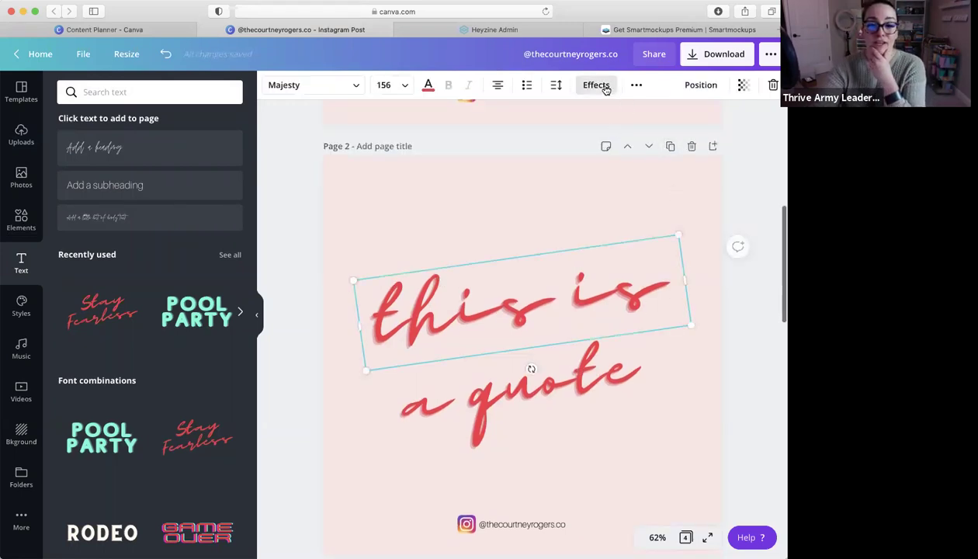
pyautogui.click(596, 84)
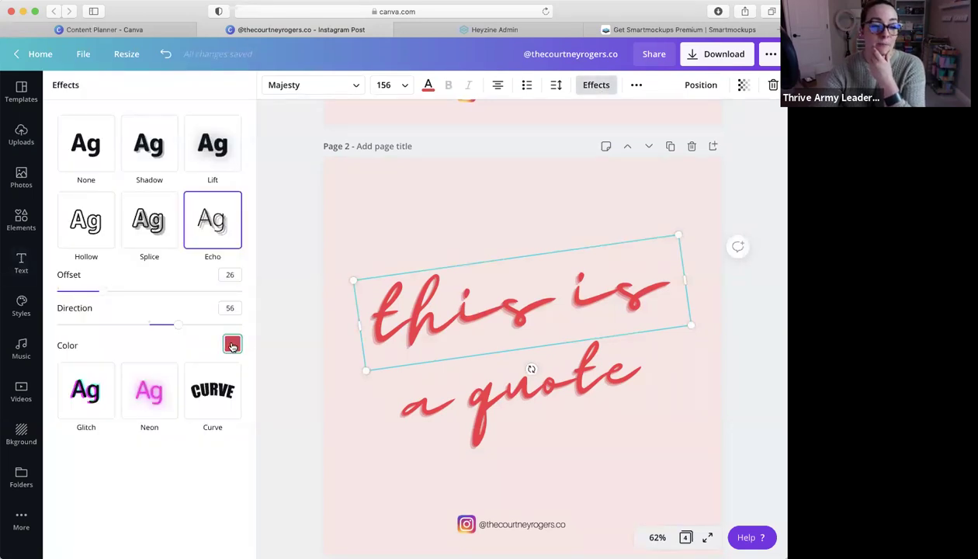
pyautogui.click(232, 344)
pyautogui.click(189, 282)
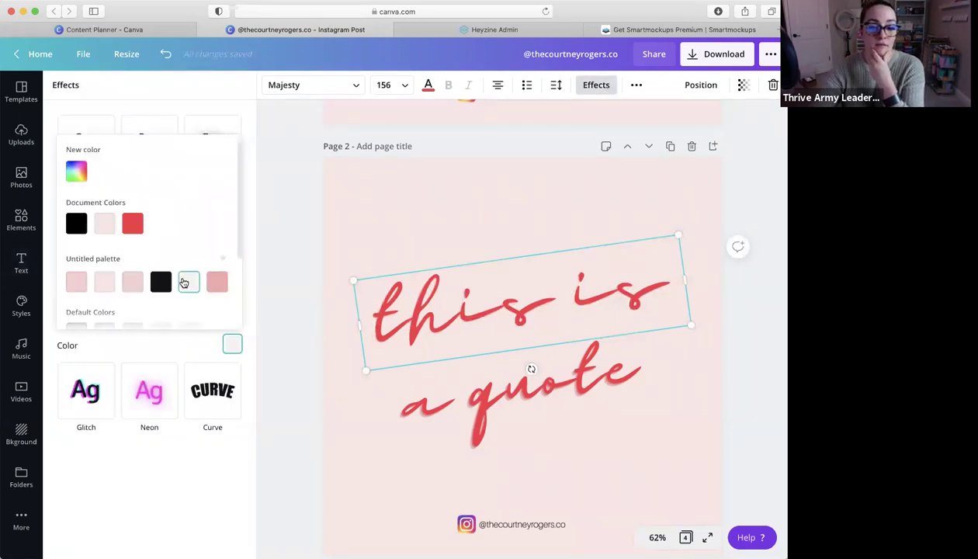
pyautogui.click(76, 224)
pyautogui.click(508, 402)
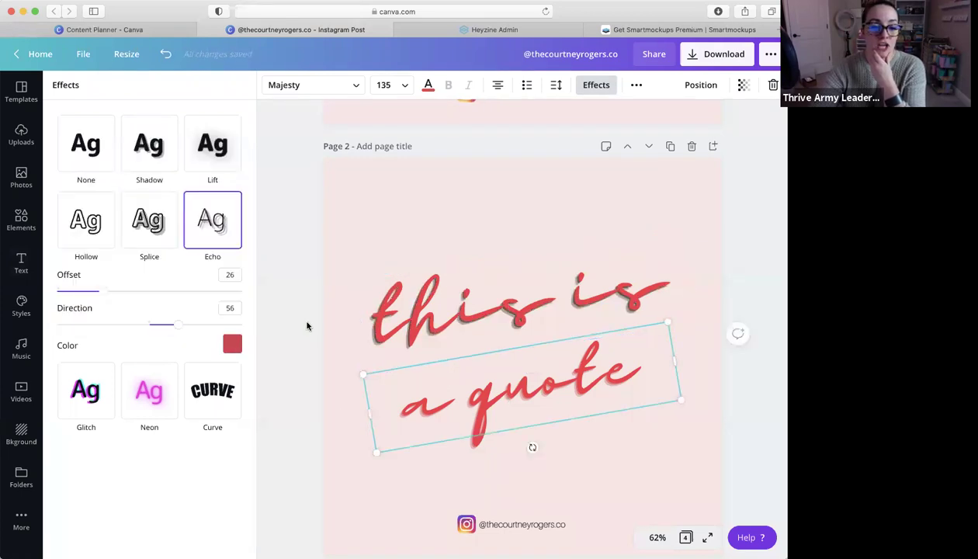
pyautogui.click(239, 346)
pyautogui.click(160, 282)
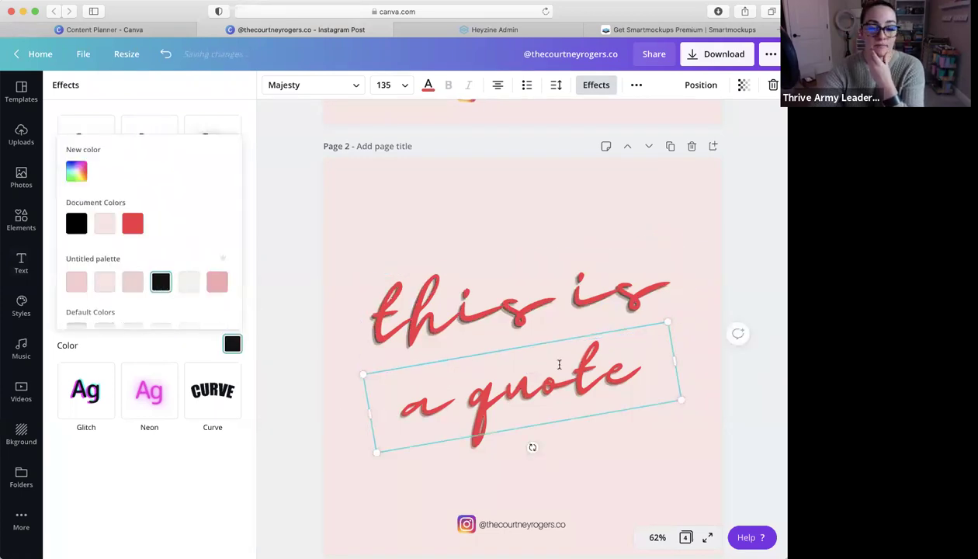
# Change the text colour of 'this is' and 'a quote' to white
pyautogui.click(497, 311)
pyautogui.click(428, 85)
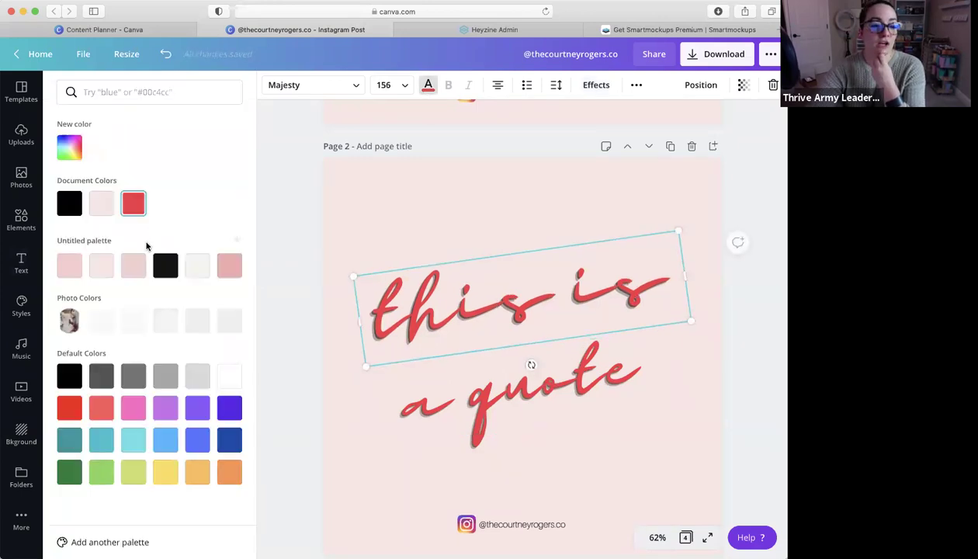
pyautogui.click(197, 268)
pyautogui.click(531, 367)
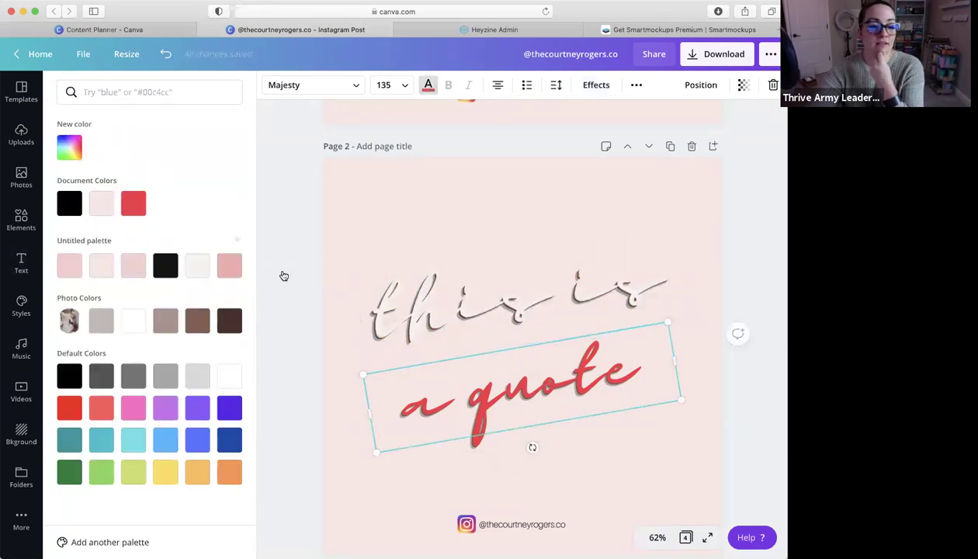
pyautogui.click(200, 266)
pyautogui.press('Escape')
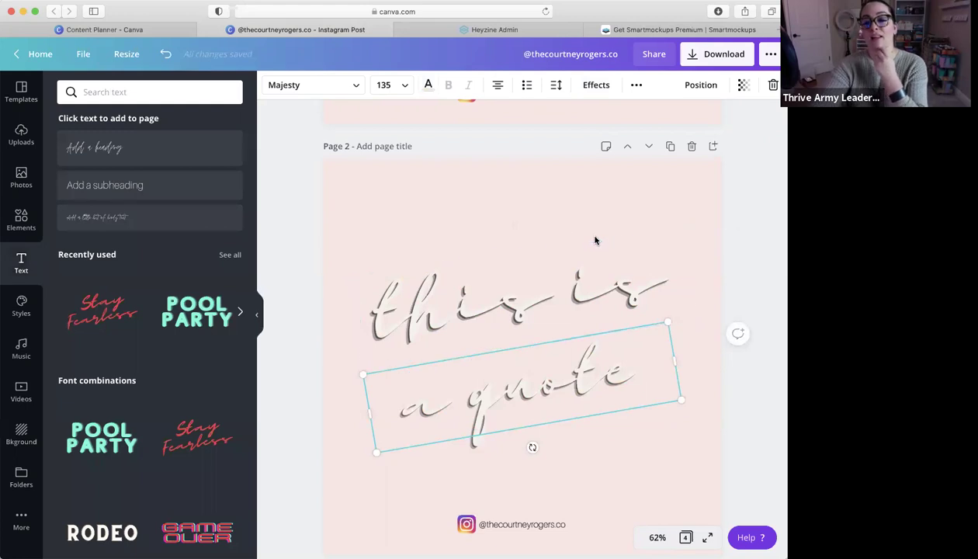
pyautogui.click(643, 238)
pyautogui.scroll(-2, 708, 271)
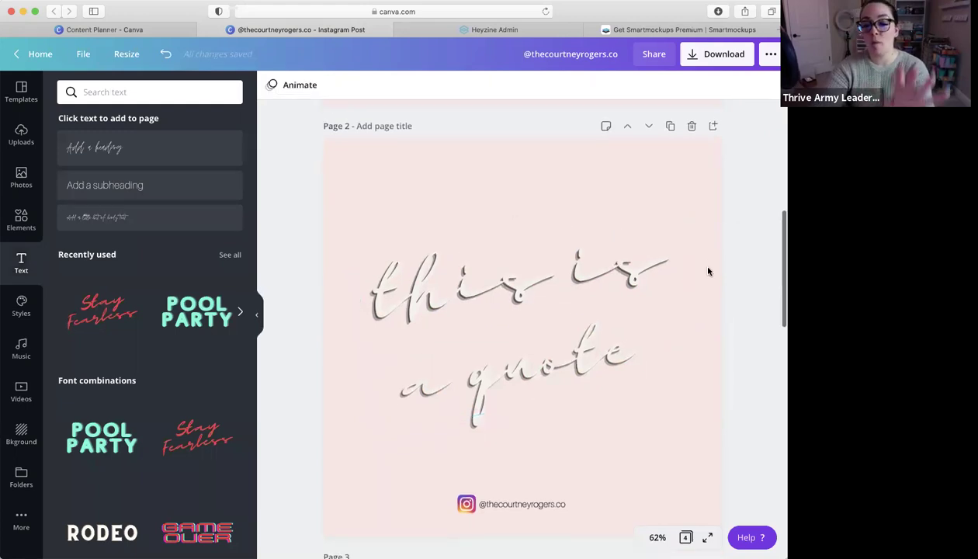
pyautogui.scroll(-4, 637, 213)
pyautogui.scroll(6, 675, 178)
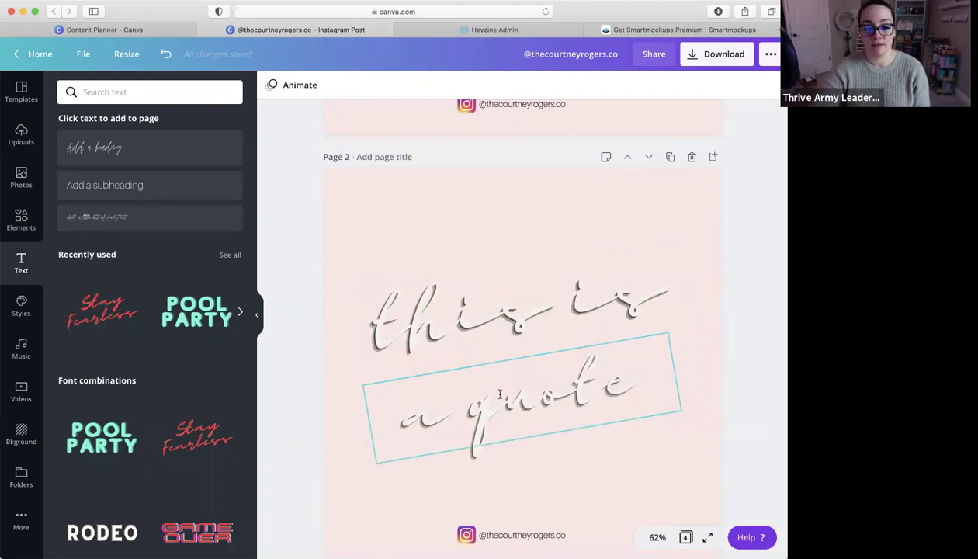
# Edit the second line to read 'another quote'
pyautogui.click(463, 420)
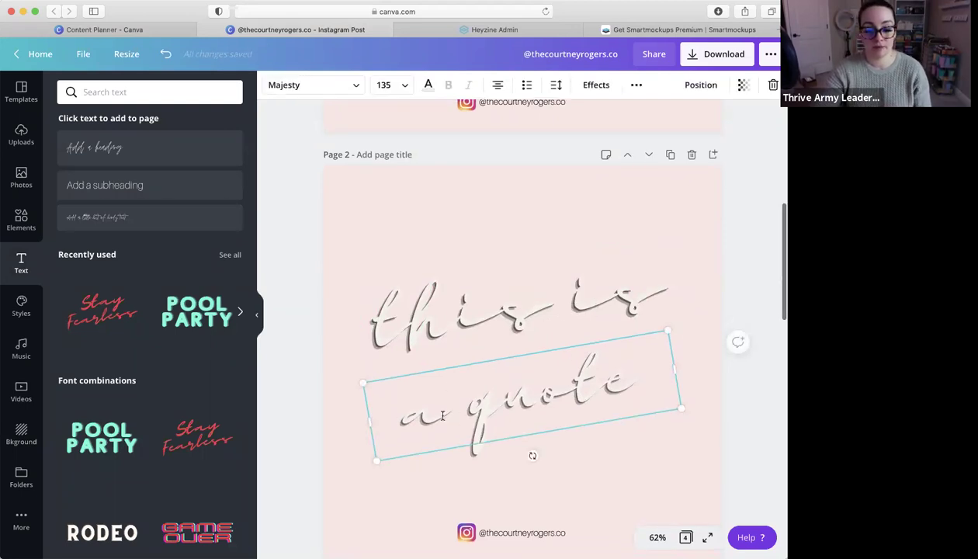
pyautogui.write('nother')
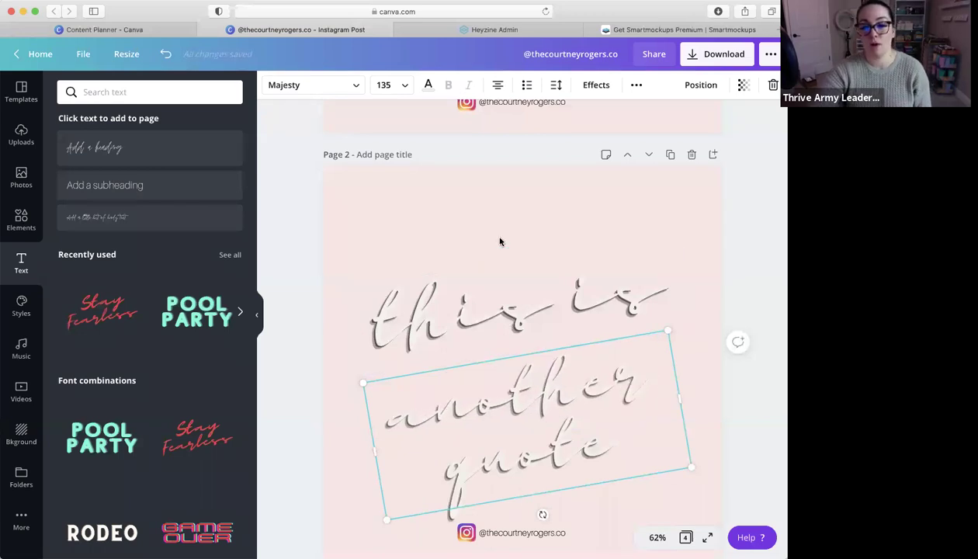
pyautogui.click(504, 240)
# Move 'another quote' up closer to the 'this is' line
pyautogui.click(597, 277)
pyautogui.moveTo(590, 405); pyautogui.dragTo(603, 366)
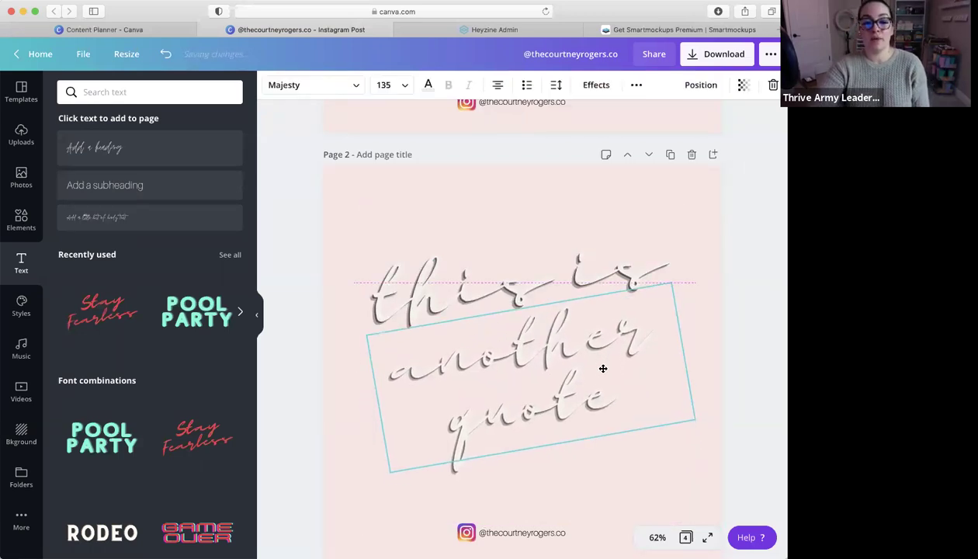
pyautogui.click(768, 336)
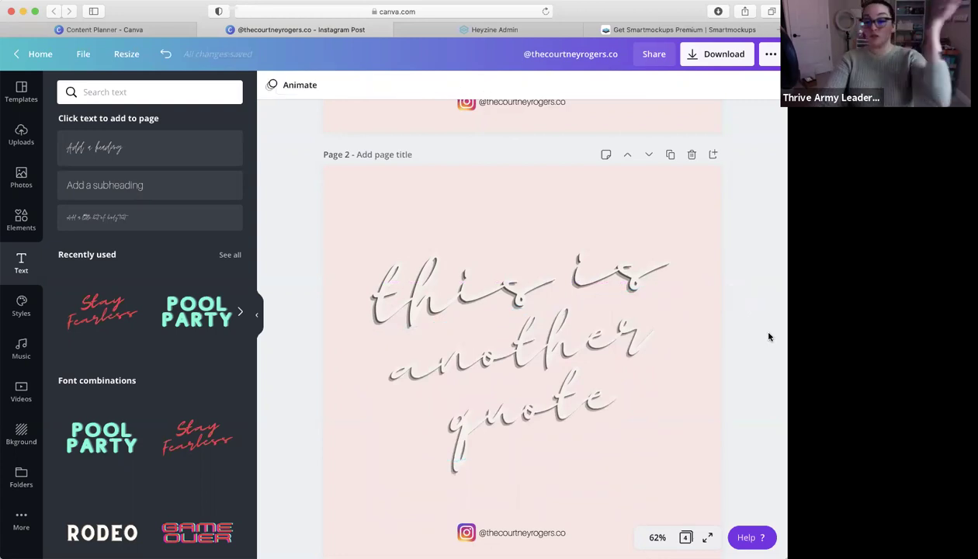
pyautogui.click(485, 287)
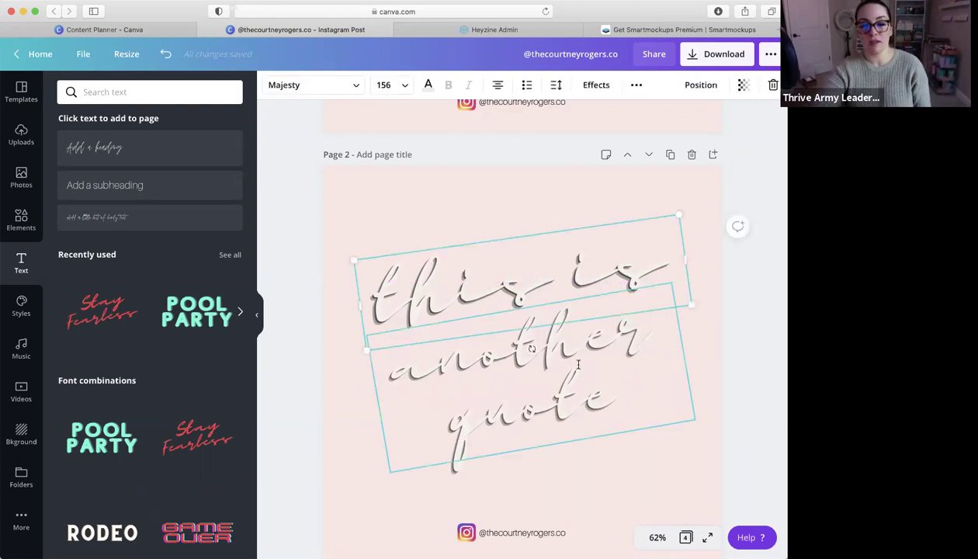
pyautogui.scroll(5, 577, 368)
pyautogui.scroll(-12, 578, 368)
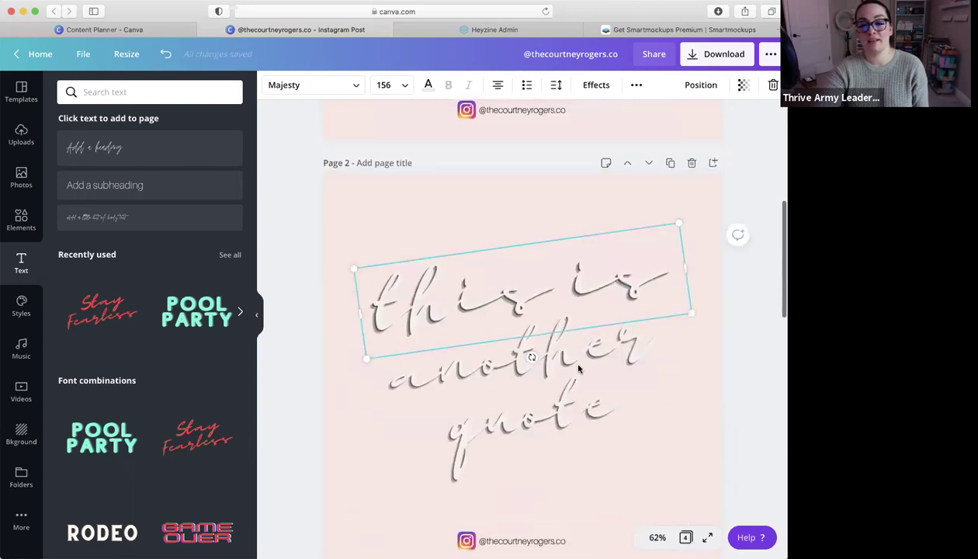
pyautogui.scroll(-3, 579, 369)
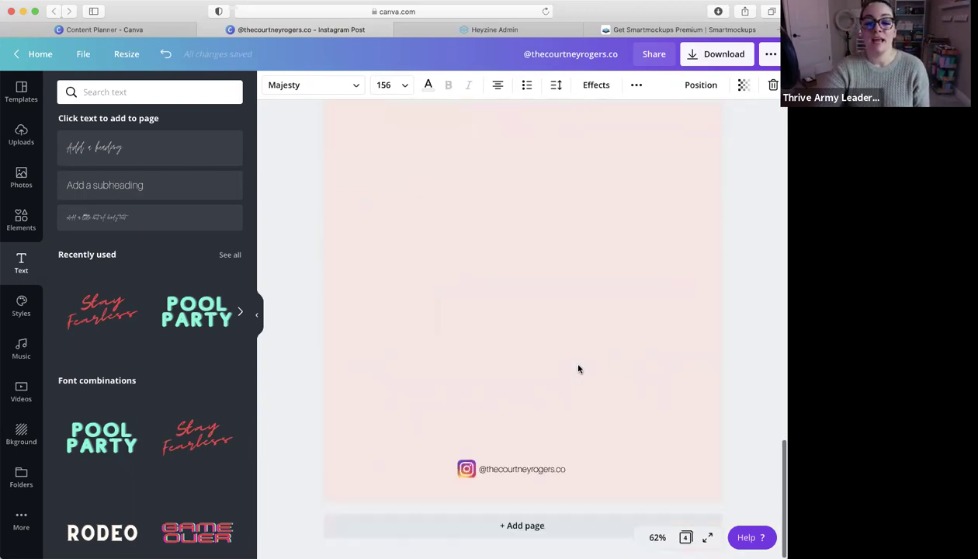
pyautogui.scroll(15, 578, 369)
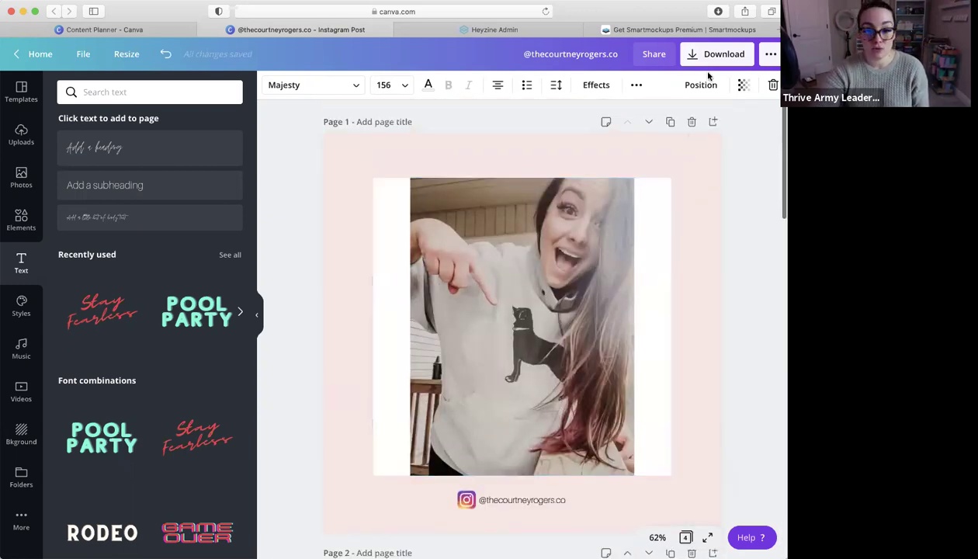
# Schedule the post for Saturday, January 16 in the Share options calendar
pyautogui.click(771, 56)
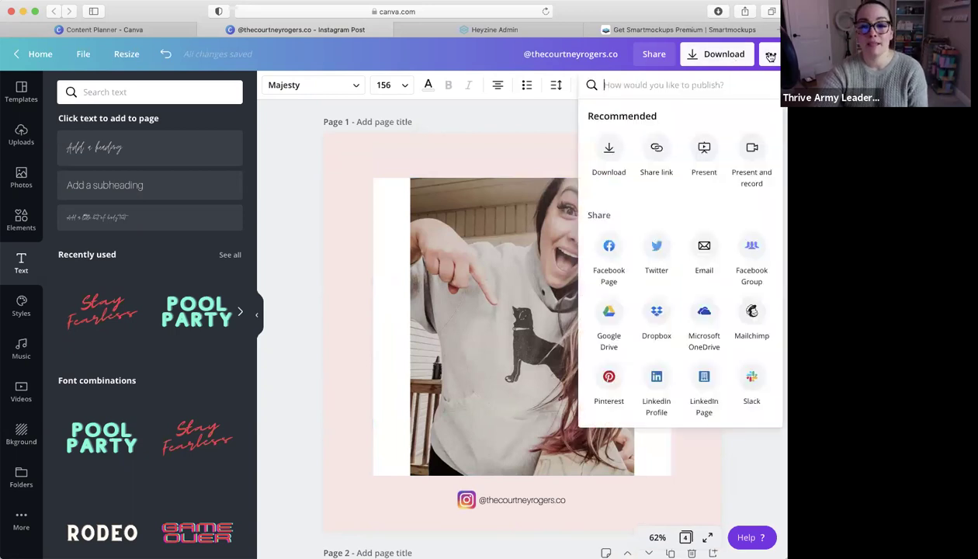
pyautogui.scroll(-5, 723, 293)
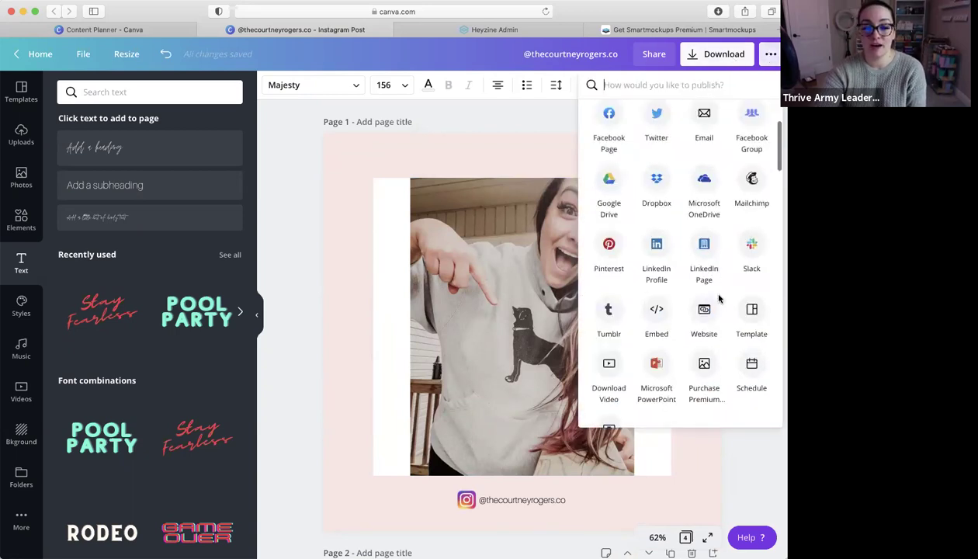
pyautogui.click(747, 304)
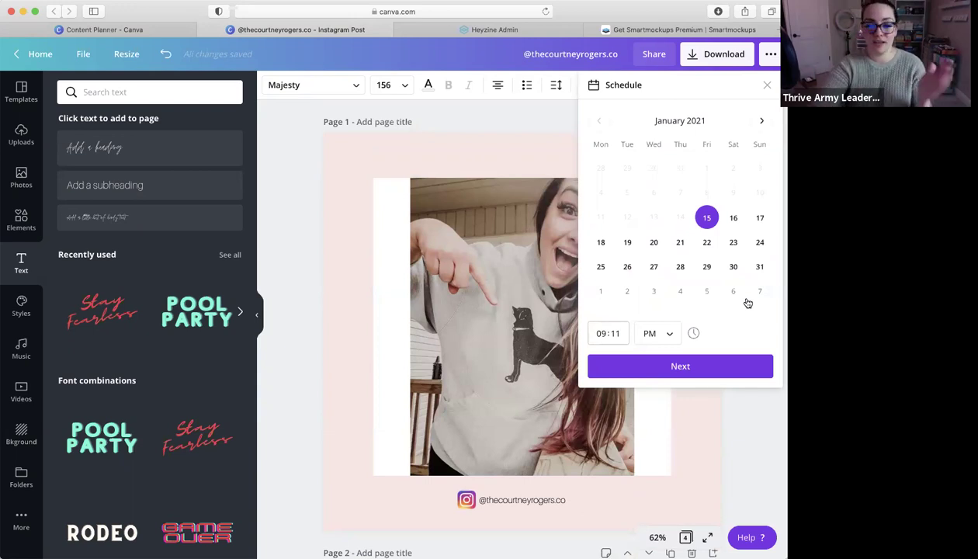
pyautogui.click(734, 218)
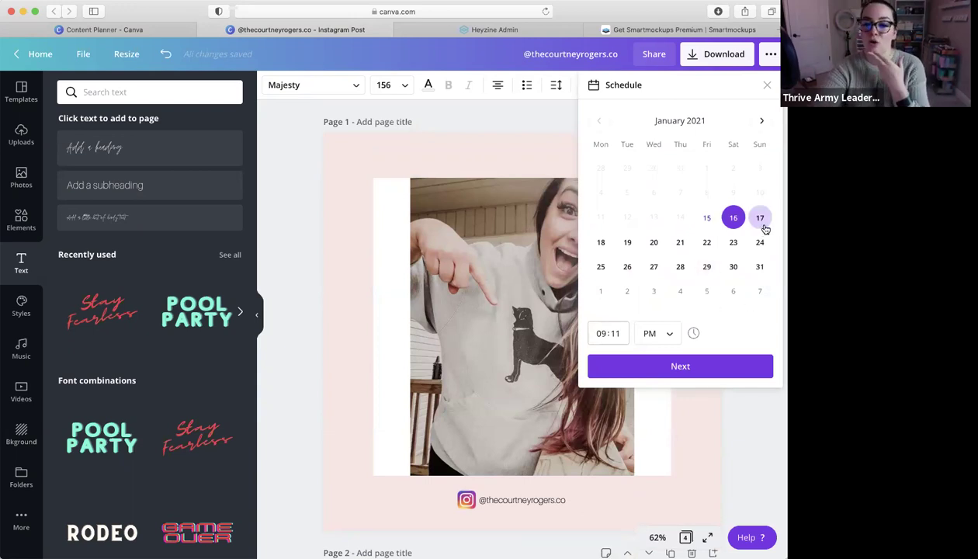
# Choose Facebook Page as the scheduling destination
pyautogui.click(683, 367)
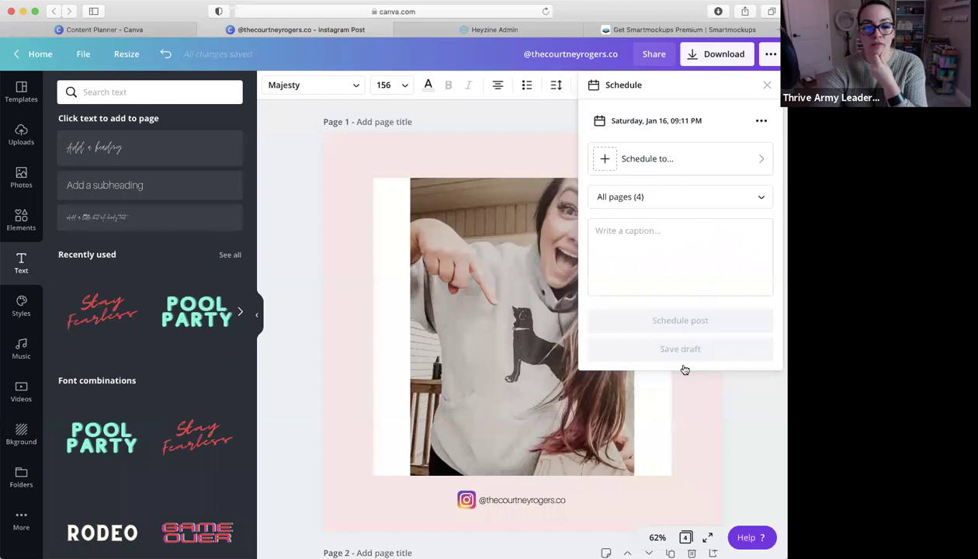
pyautogui.click(761, 160)
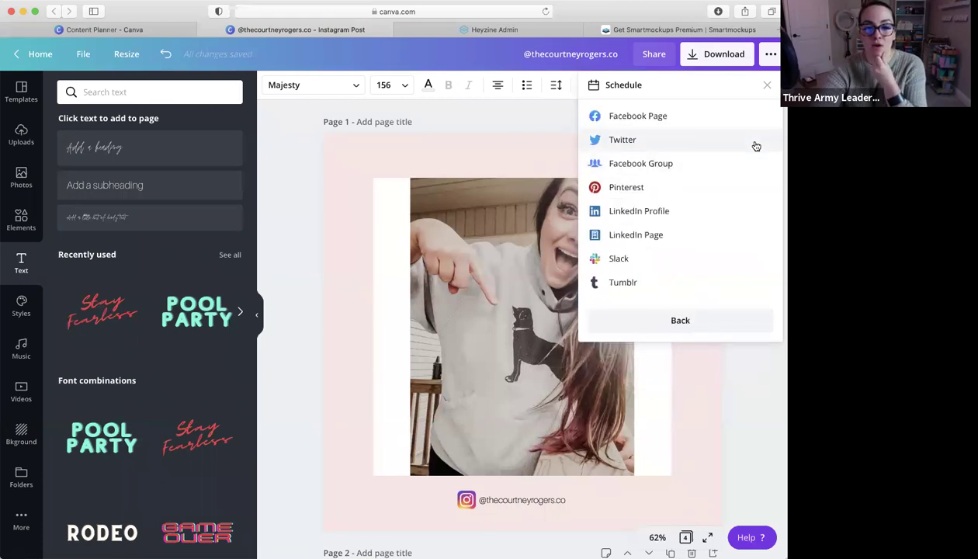
pyautogui.click(716, 118)
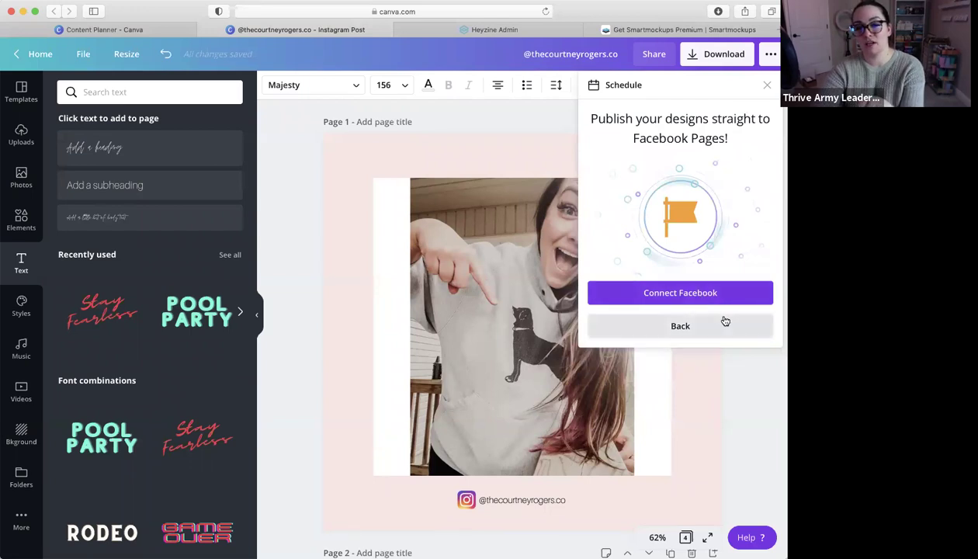
# Close the scheduling panel and dismiss the extra text options
pyautogui.click(733, 386)
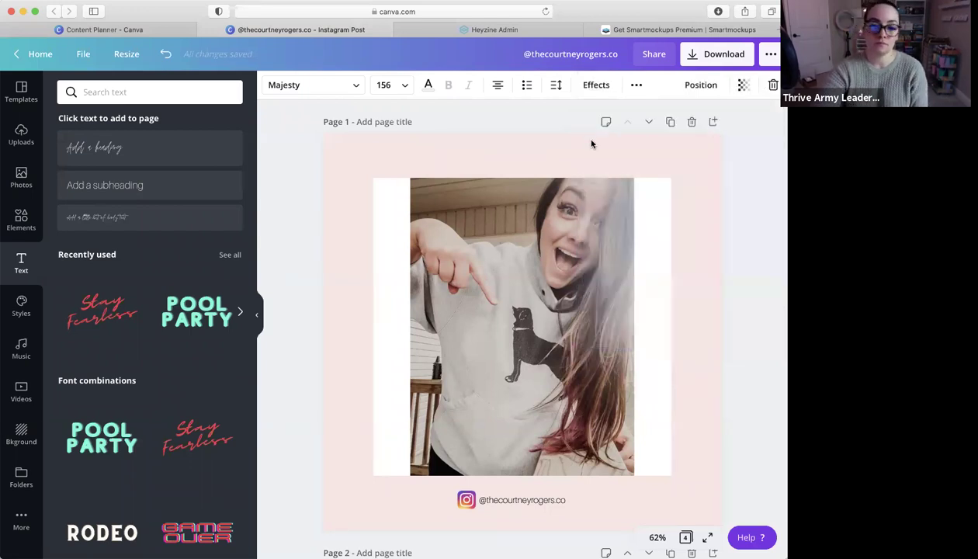
pyautogui.click(637, 86)
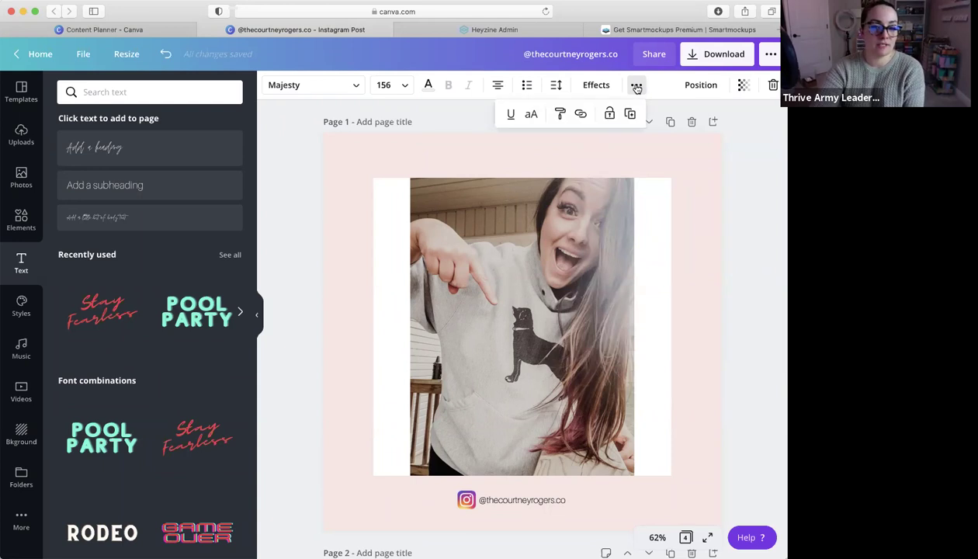
pyautogui.press('Escape')
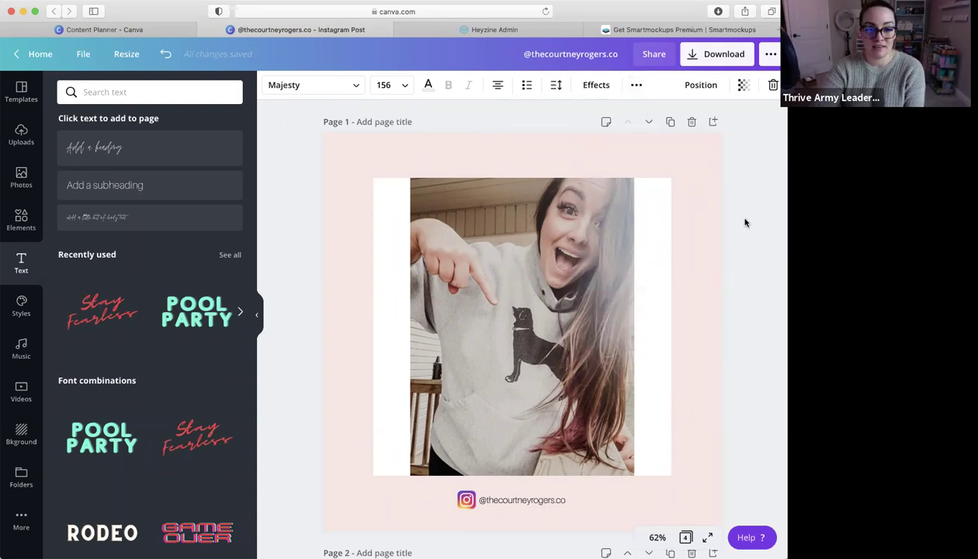
pyautogui.scroll(-2, 745, 223)
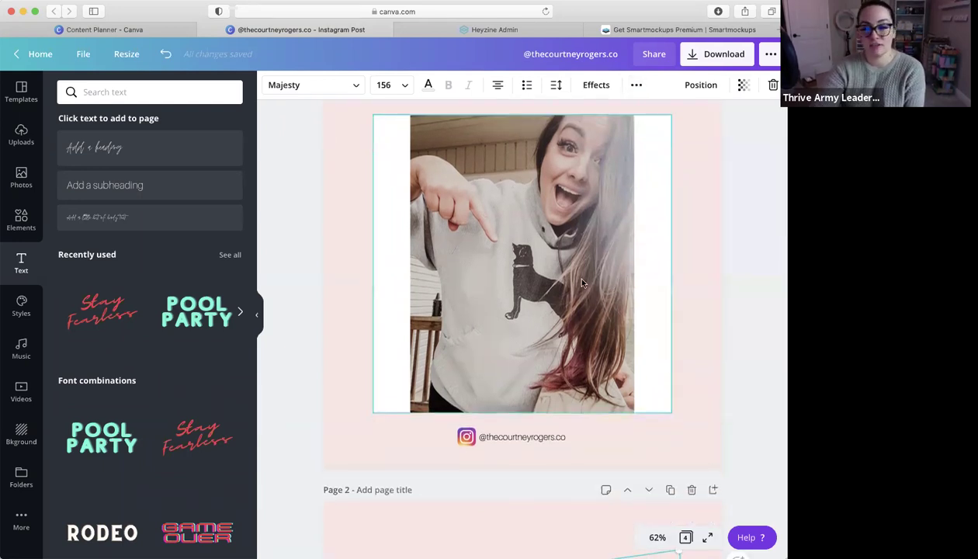
# Select the page 1 photo, preview the Glitch effect, then delete the photo
pyautogui.click(583, 283)
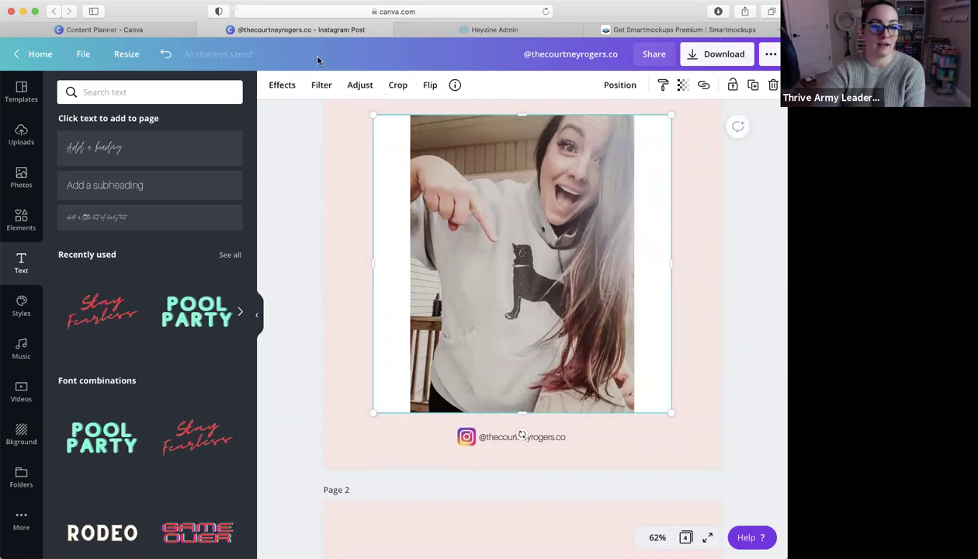
pyautogui.click(283, 85)
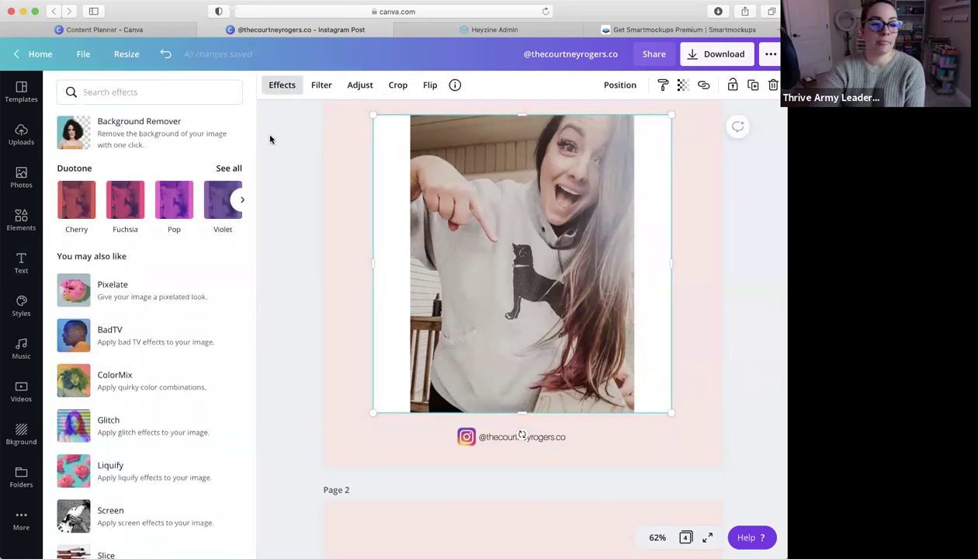
pyautogui.click(153, 425)
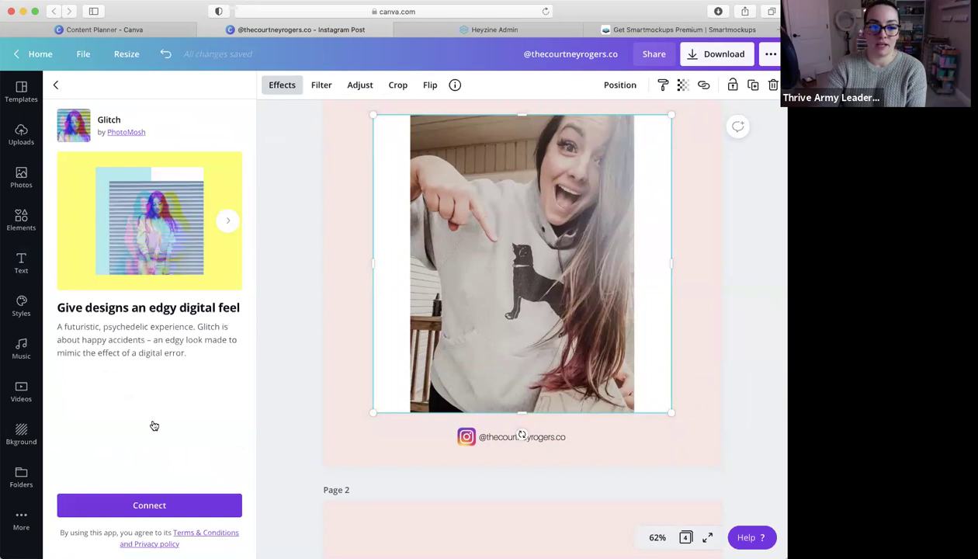
pyautogui.click(56, 86)
pyautogui.scroll(-1, 122, 275)
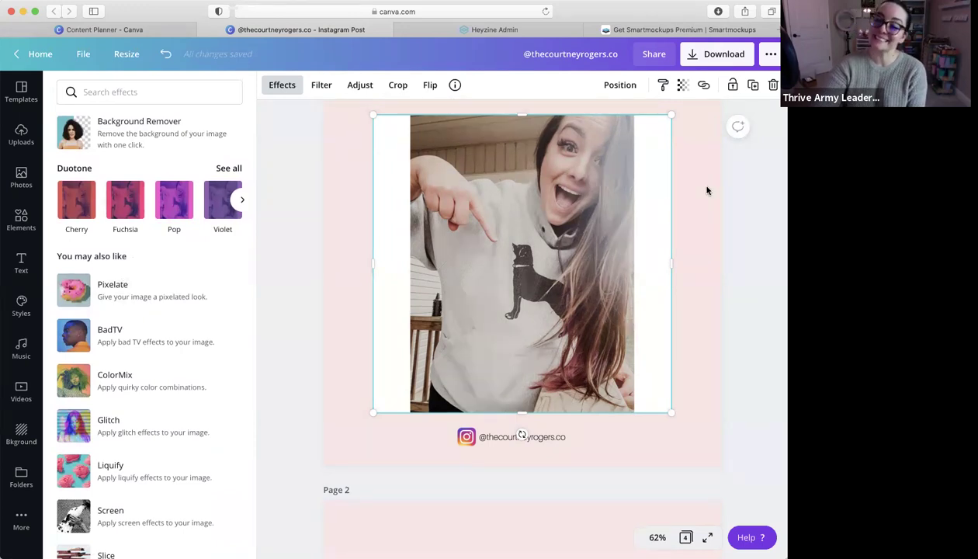
pyautogui.scroll(-15, 706, 190)
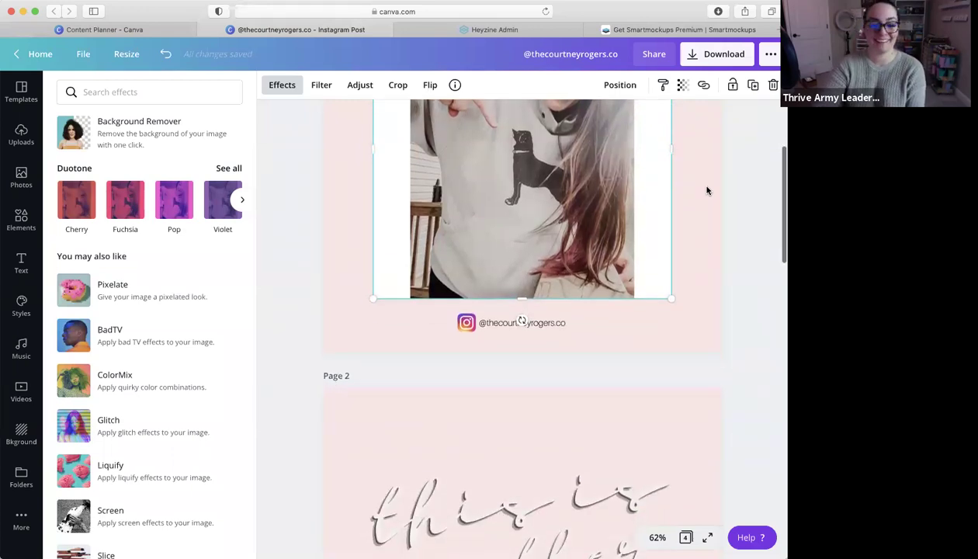
pyautogui.scroll(15, 629, 206)
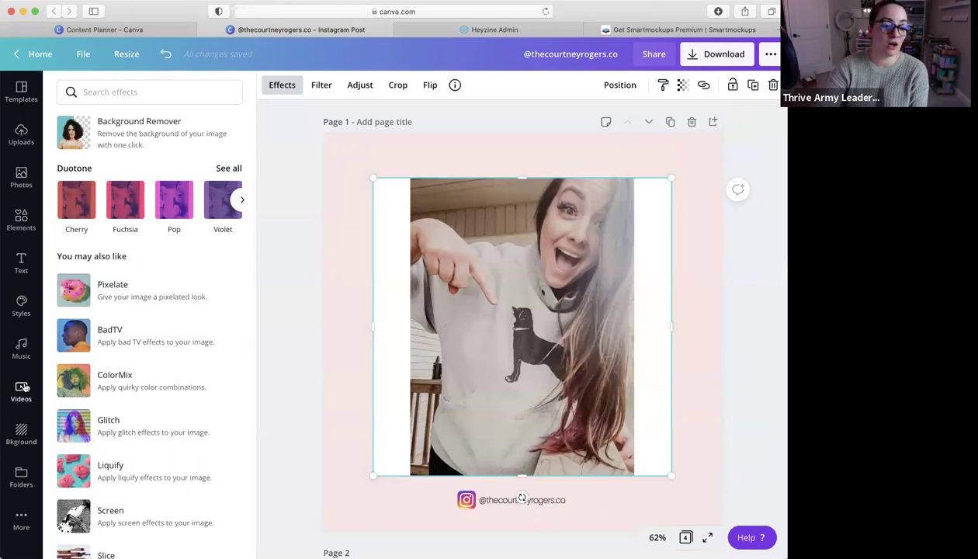
pyautogui.press('Delete')
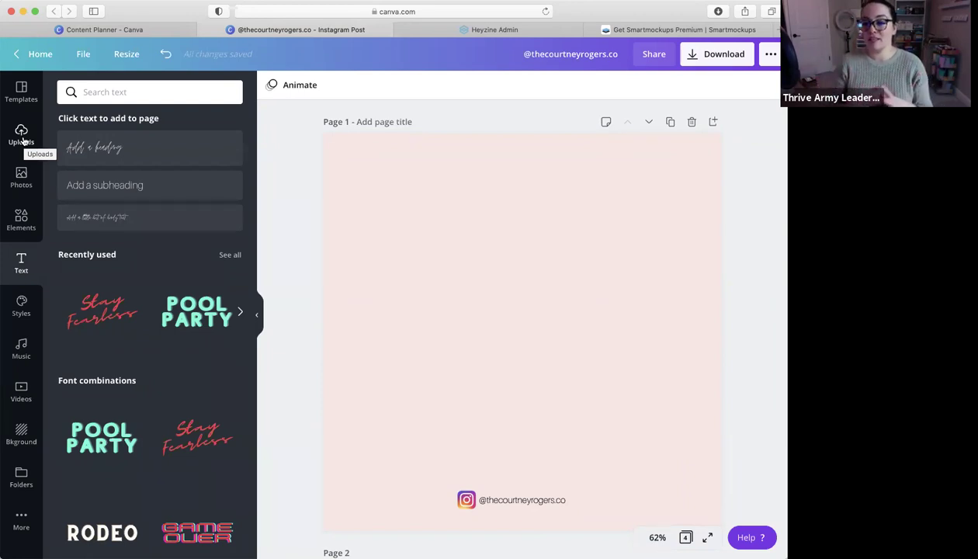
# From the Content Planner, search Instagram design types and create an Instagram Reels Video
pyautogui.click(157, 31)
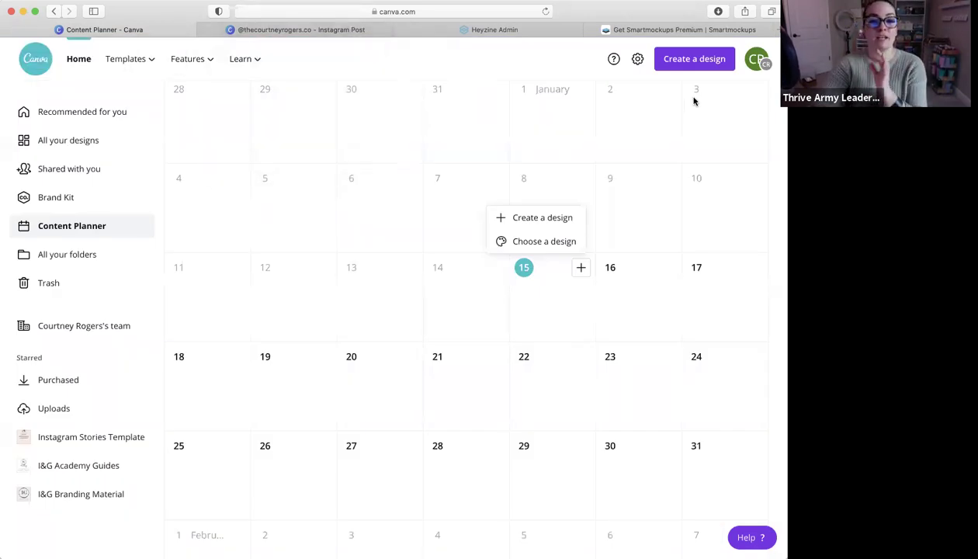
pyautogui.click(693, 62)
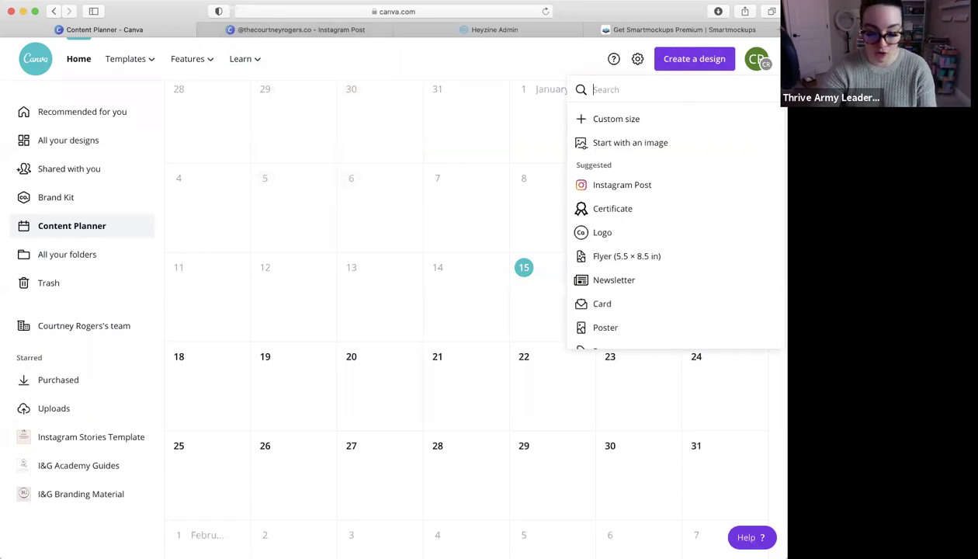
pyautogui.write('IGTC')
pyautogui.press('BackSpace')
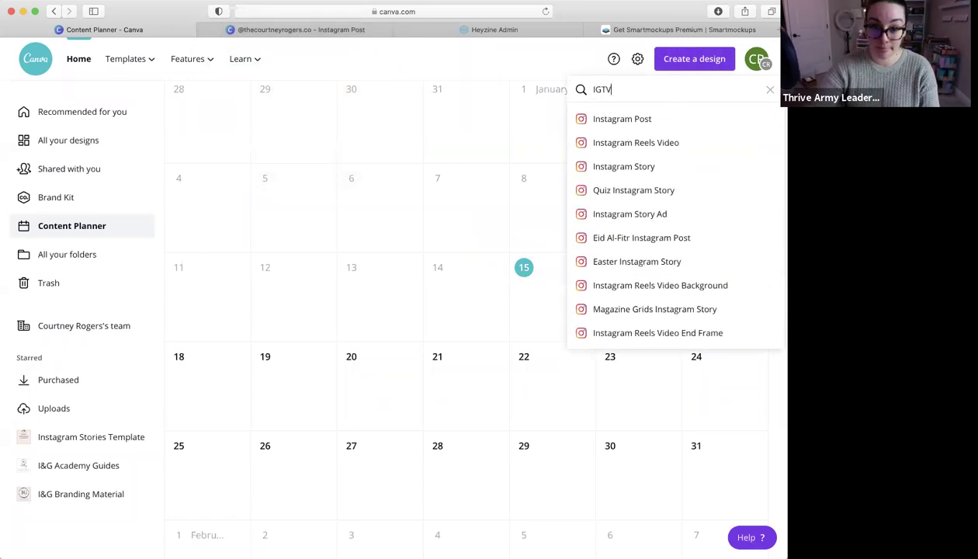
pyautogui.write('V')
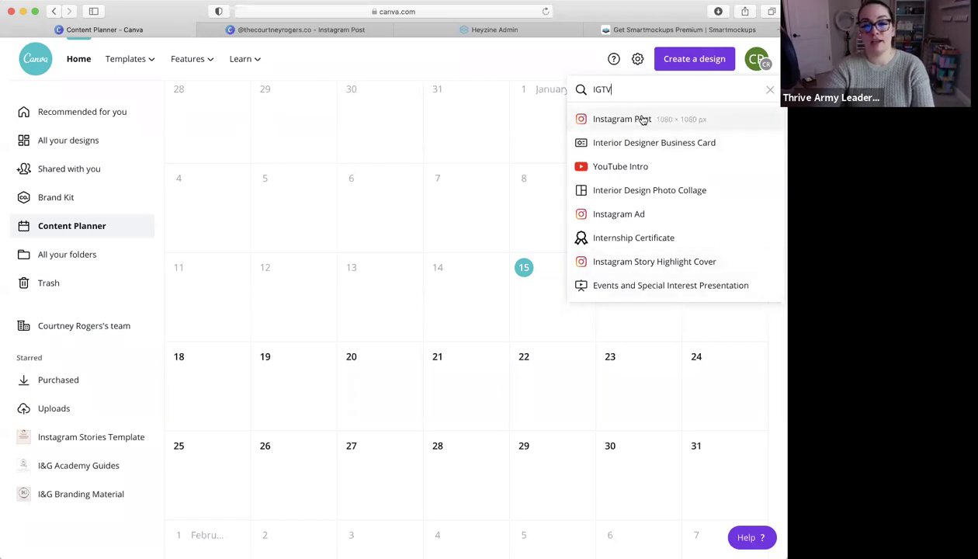
pyautogui.click(631, 91)
pyautogui.press('BackSpace')
pyautogui.press('BackSpace')
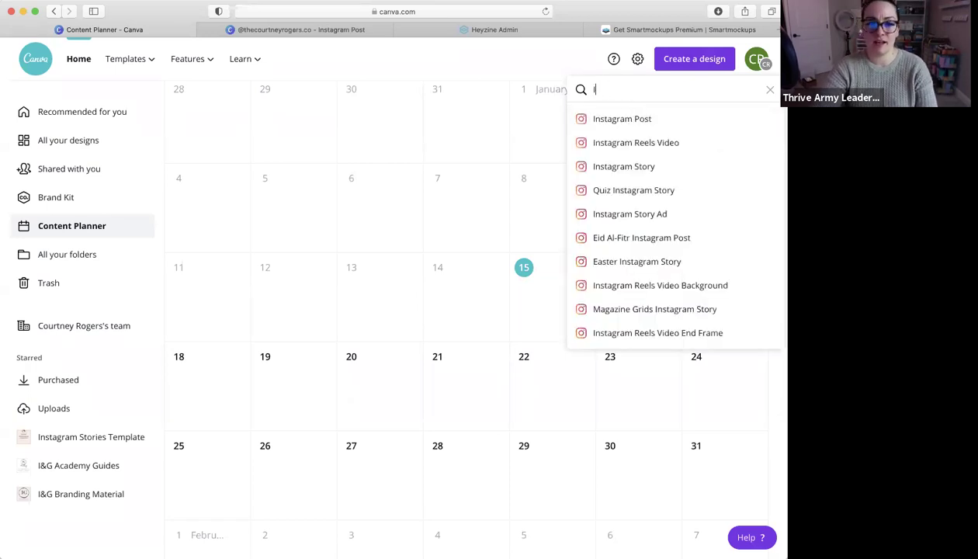
pyautogui.write('nstagram')
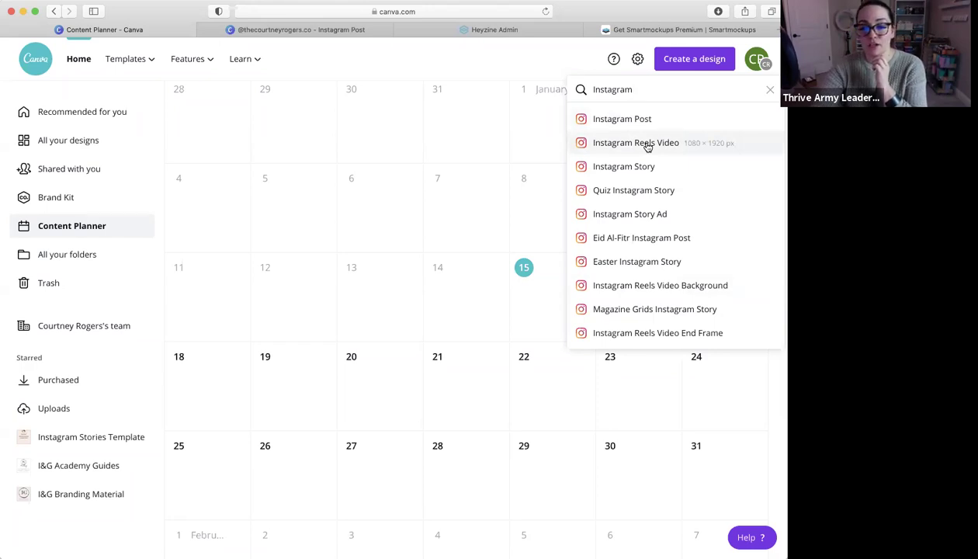
pyautogui.click(672, 144)
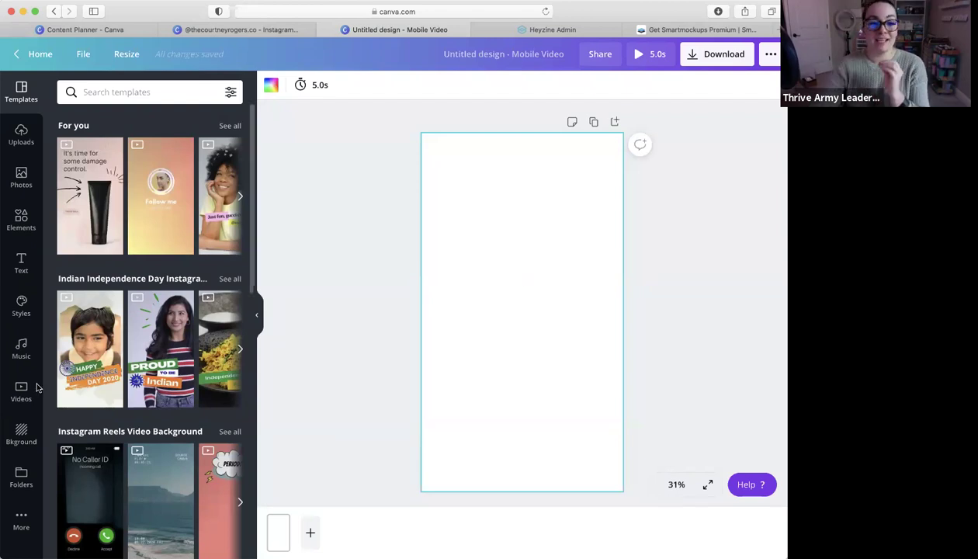
# Add a sky-and-hills landscape frame, enlarged and centred on the page
pyautogui.click(22, 220)
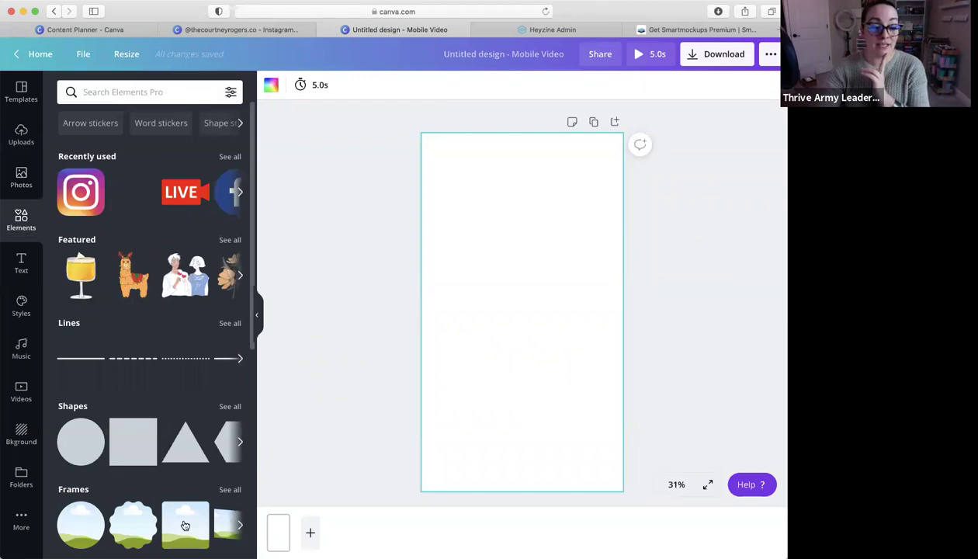
pyautogui.click(185, 525)
pyautogui.moveTo(466, 256); pyautogui.dragTo(428, 139)
pyautogui.moveTo(579, 367); pyautogui.dragTo(617, 495)
pyautogui.moveTo(572, 293); pyautogui.dragTo(570, 284)
pyautogui.click(695, 304)
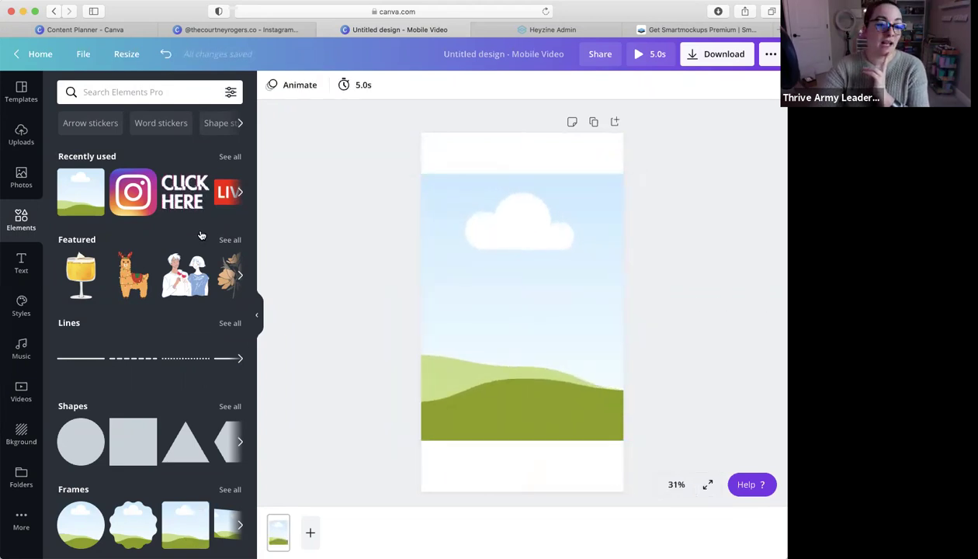
# Add a wide pink rectangle and a small Instagram icon at the lower left
pyautogui.click(21, 179)
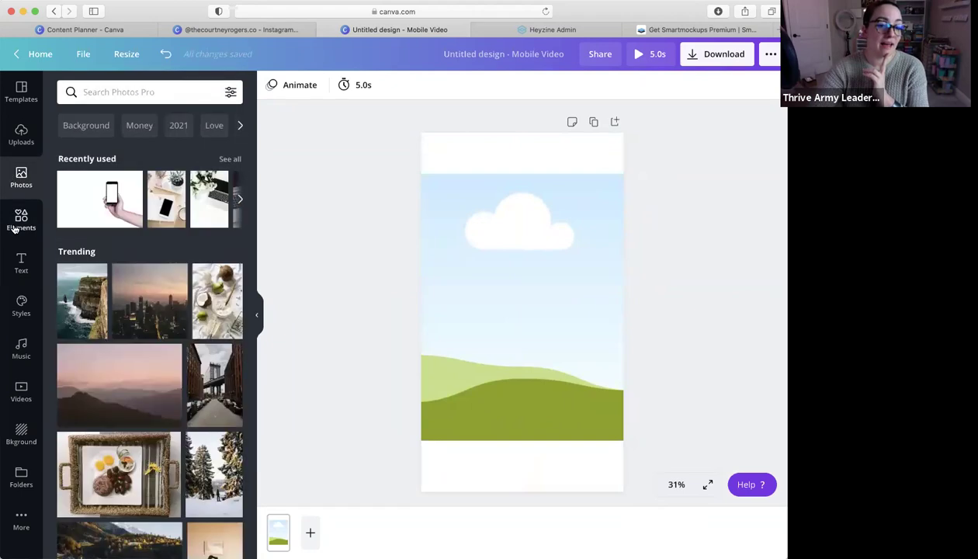
pyautogui.click(15, 223)
pyautogui.click(133, 441)
pyautogui.moveTo(521, 279); pyautogui.dragTo(641, 393)
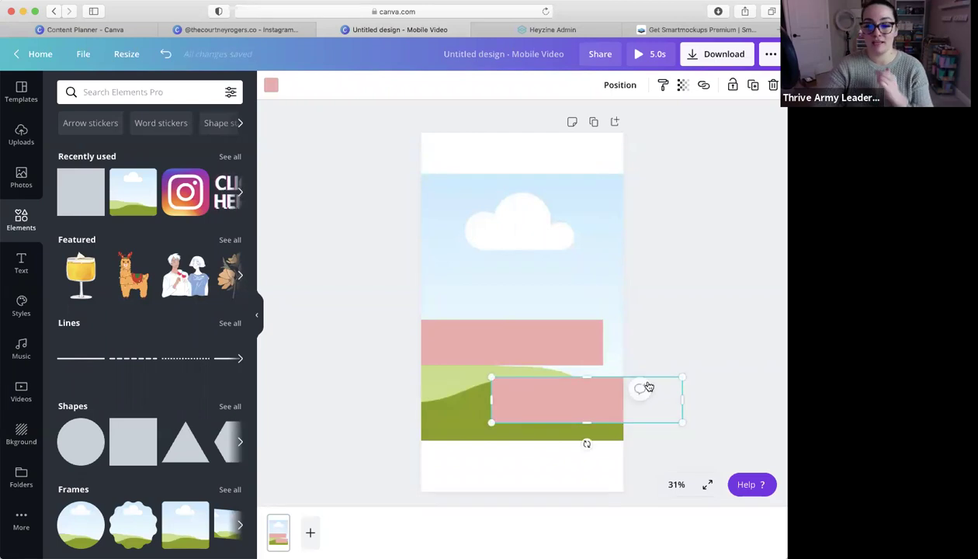
pyautogui.click(660, 291)
pyautogui.moveTo(185, 192); pyautogui.dragTo(457, 427)
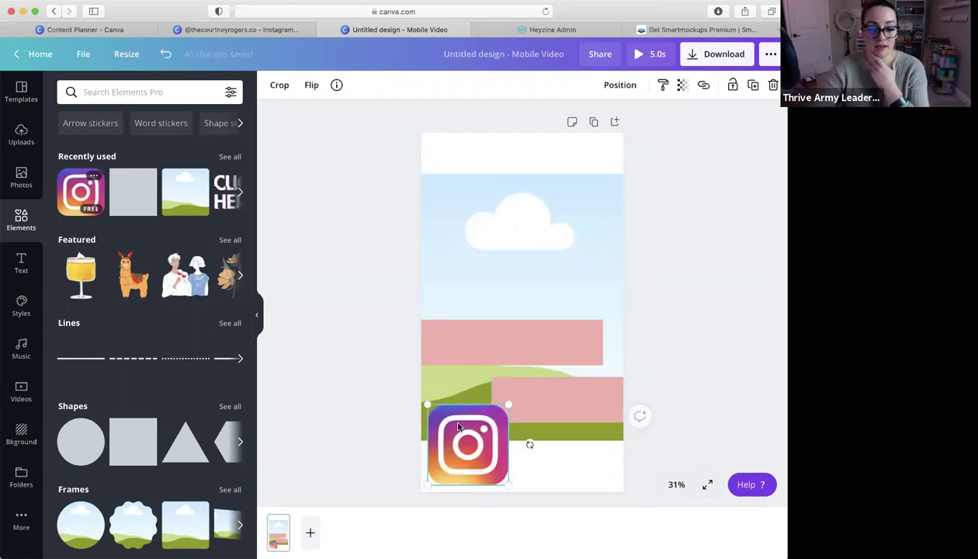
pyautogui.moveTo(508, 404); pyautogui.dragTo(472, 428)
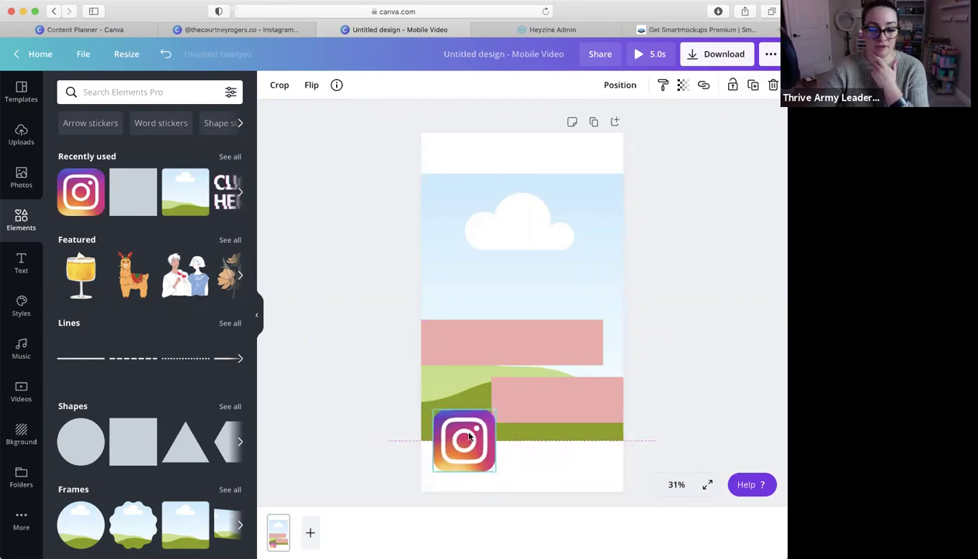
# Search elements for 'igtv' and place a shrunken IGTV icon above the Instagram logo
pyautogui.click(149, 87)
pyautogui.write('igtv')
pyautogui.press('Return')
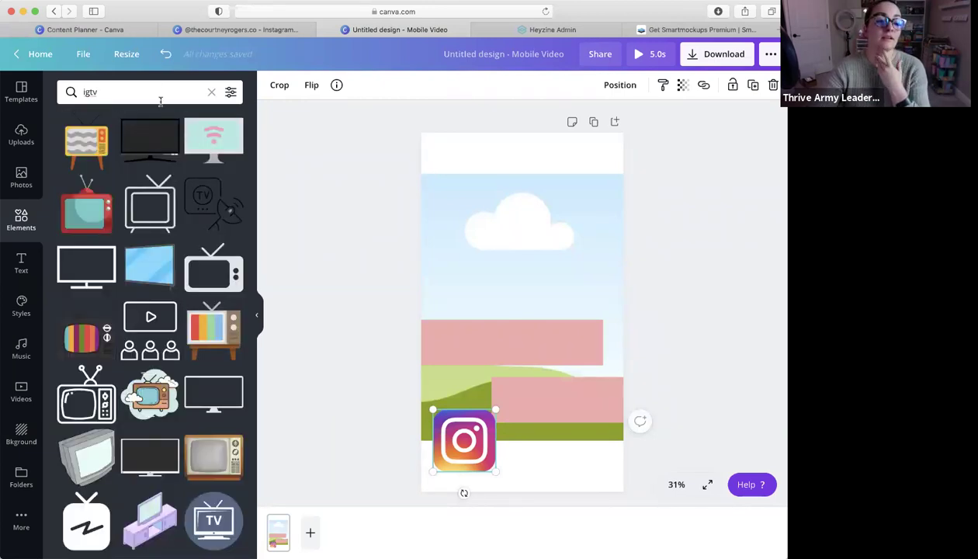
pyautogui.click(86, 519)
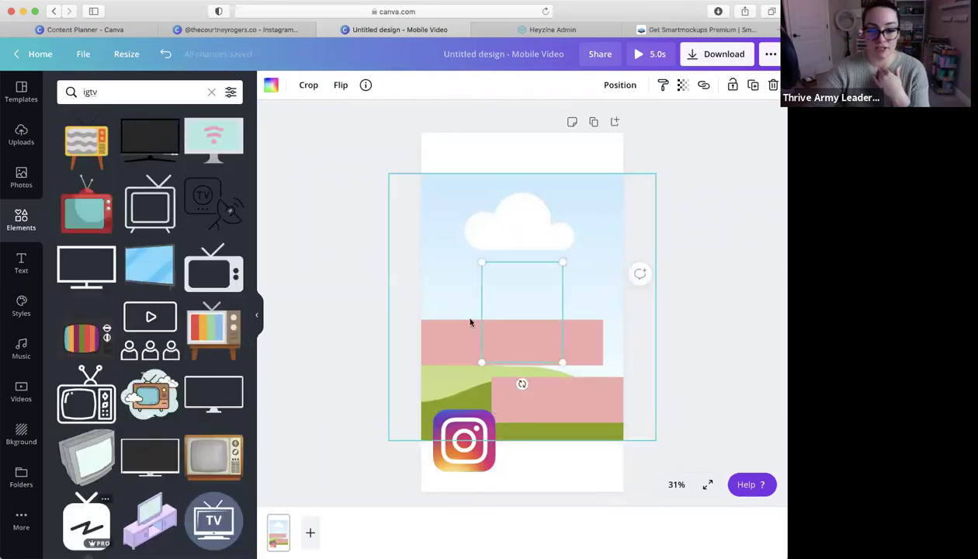
pyautogui.moveTo(563, 263); pyautogui.dragTo(433, 377)
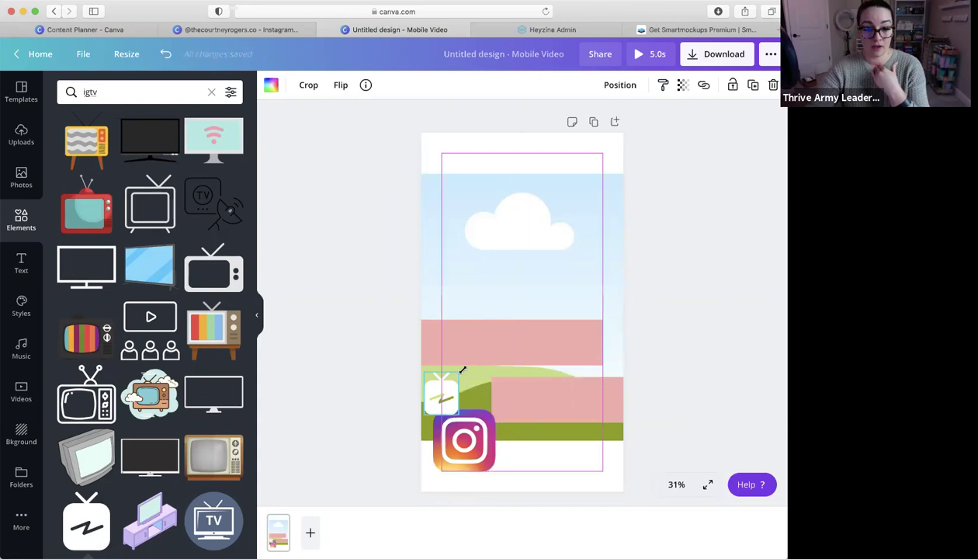
pyautogui.click(516, 282)
pyautogui.click(712, 261)
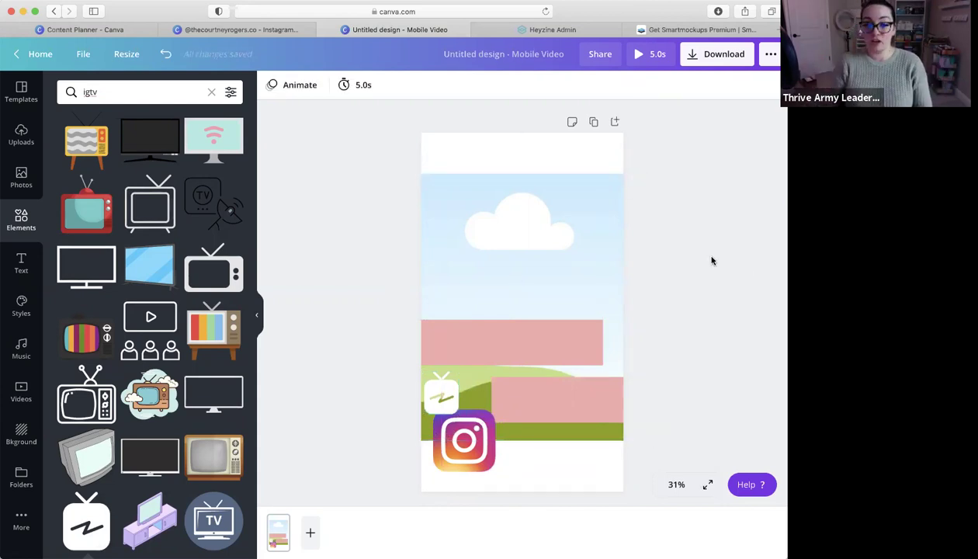
pyautogui.click(527, 338)
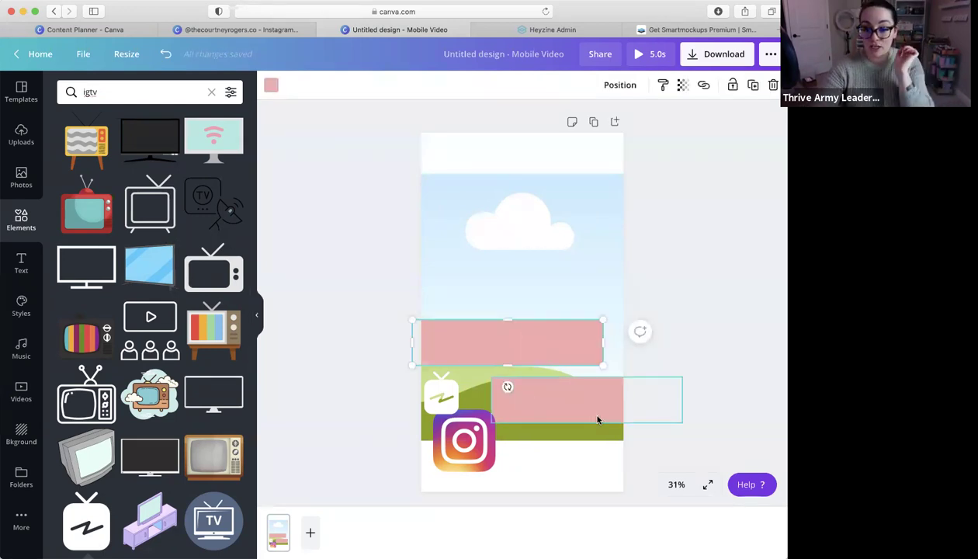
pyautogui.click(19, 177)
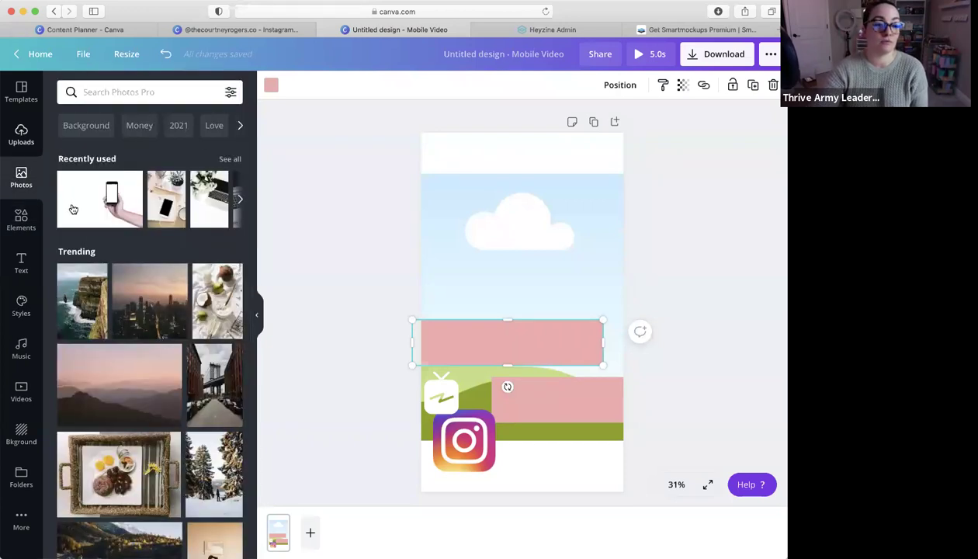
# Drop the uploaded photo of a woman pointing down in as the frame's background
pyautogui.click(22, 134)
pyautogui.scroll(-3, 91, 344)
pyautogui.moveTo(91, 344); pyautogui.dragTo(441, 230)
pyautogui.click(695, 258)
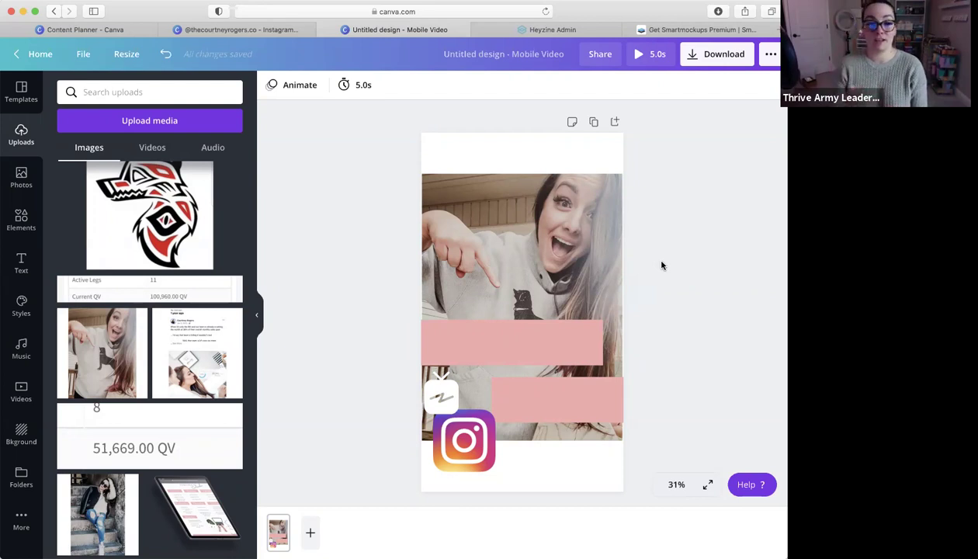
pyautogui.click(543, 270)
pyautogui.click(511, 356)
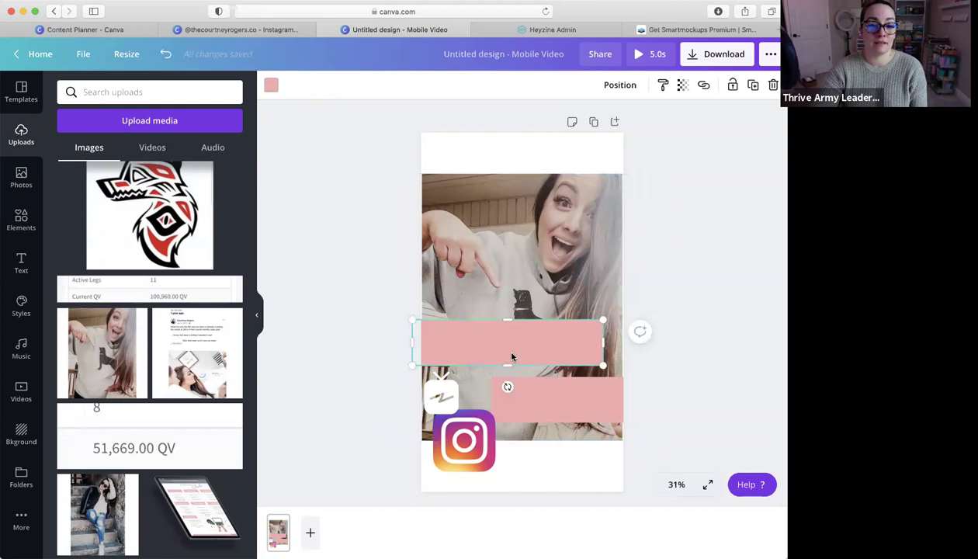
pyautogui.click(551, 233)
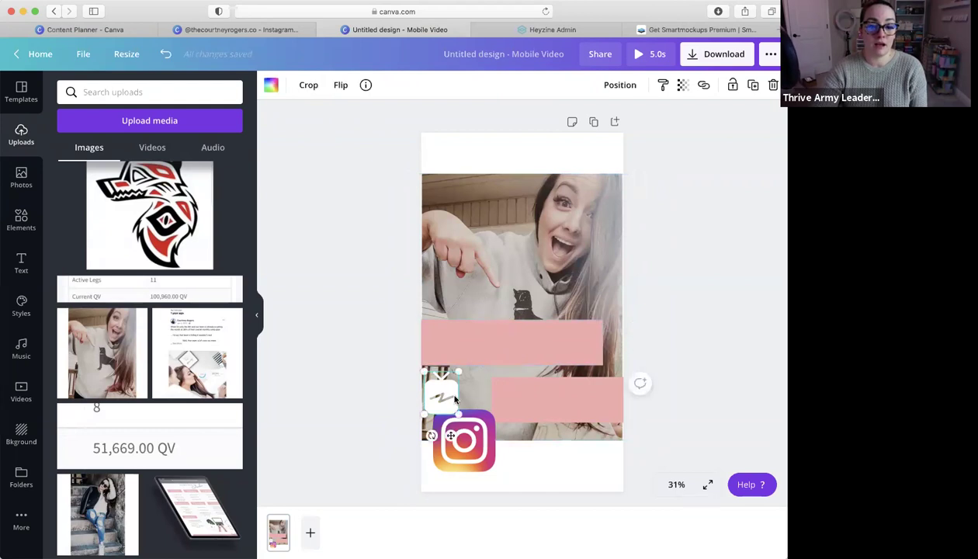
pyautogui.click(535, 155)
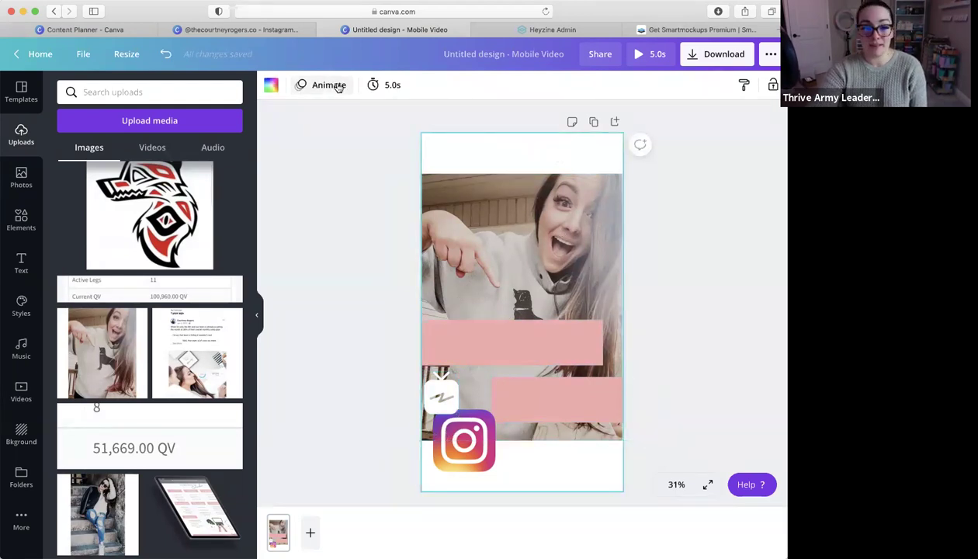
# Preview the Block, Breathe, Fade, Pan, Rise and Tumble page animations
pyautogui.click(333, 85)
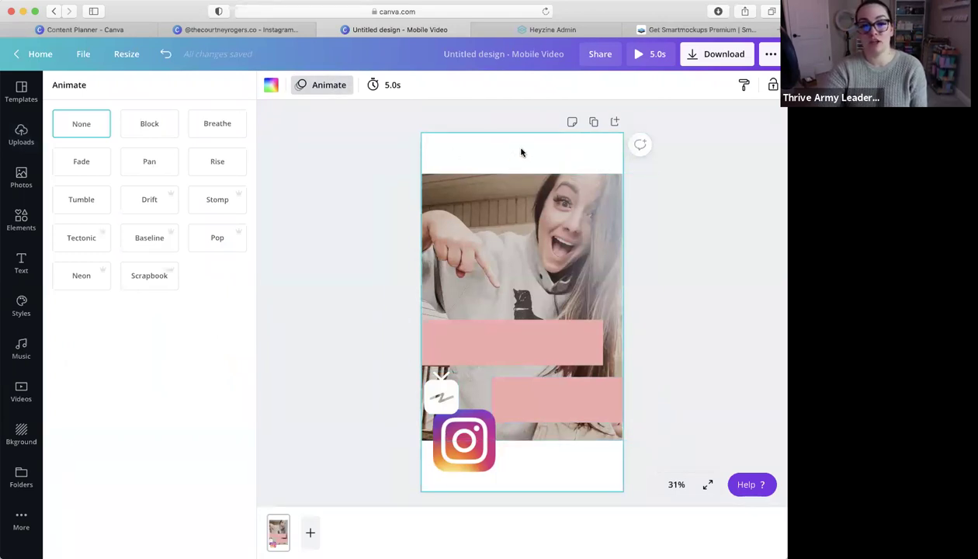
pyautogui.click(329, 86)
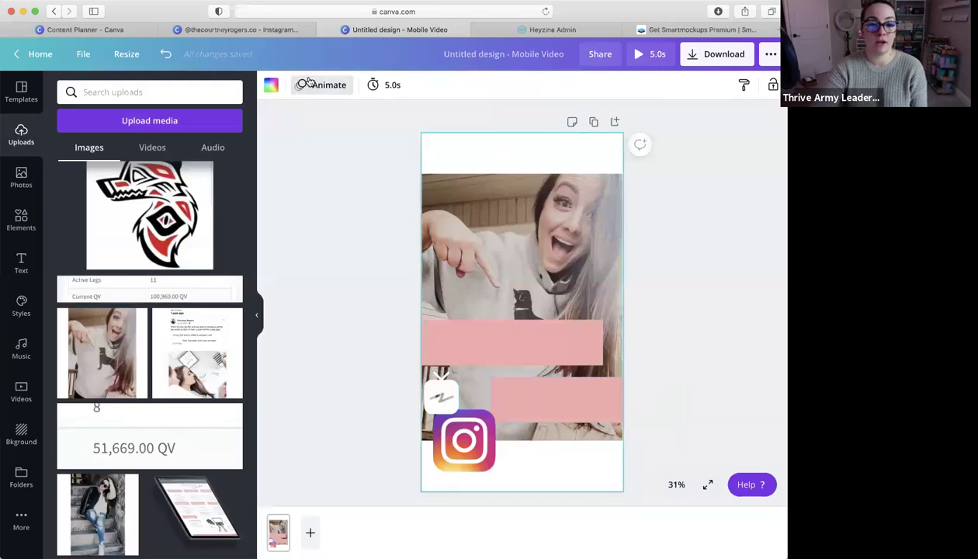
pyautogui.click(311, 83)
pyautogui.click(149, 122)
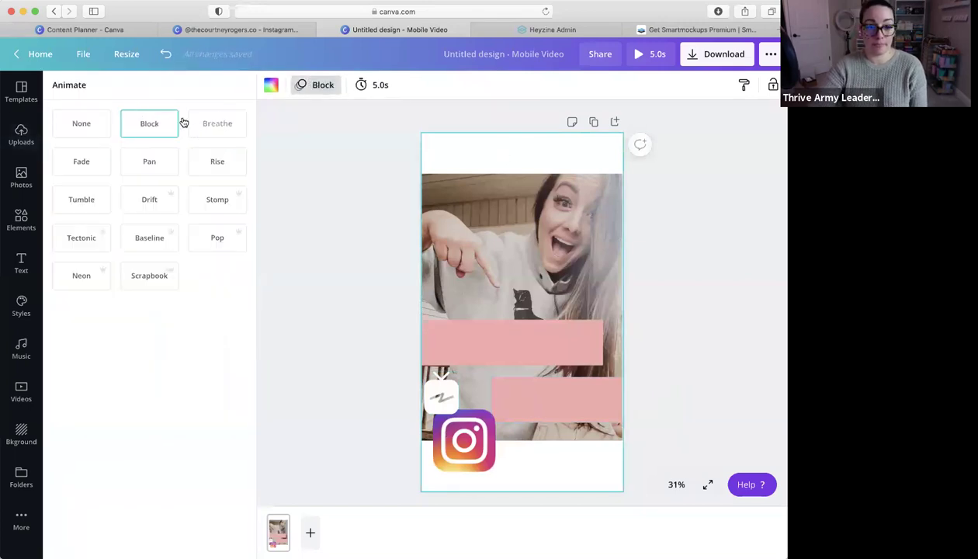
pyautogui.click(229, 129)
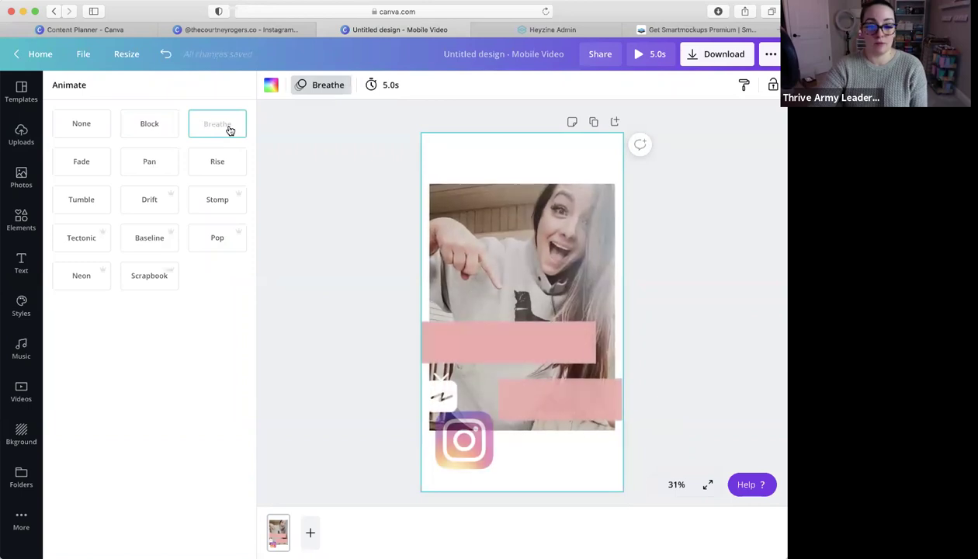
pyautogui.click(88, 169)
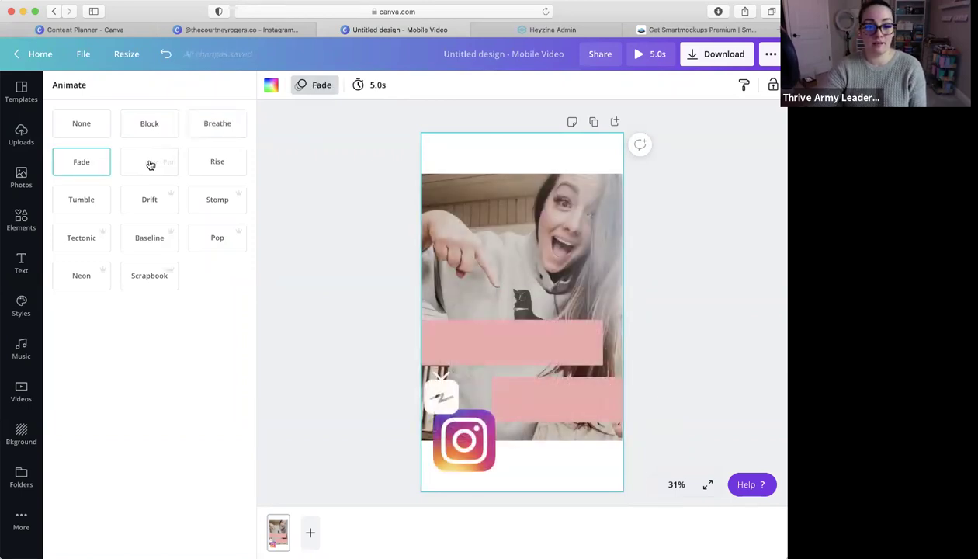
pyautogui.click(151, 164)
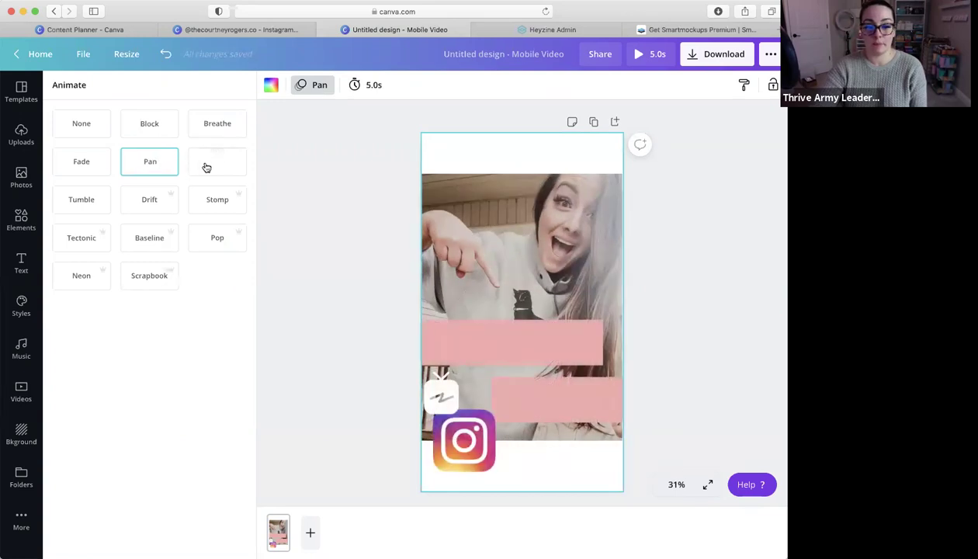
pyautogui.click(206, 166)
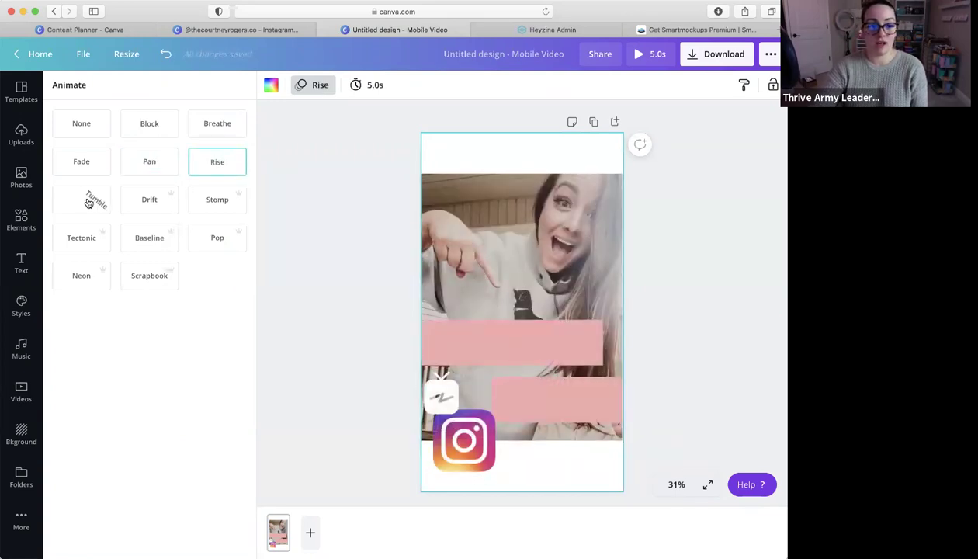
pyautogui.click(89, 203)
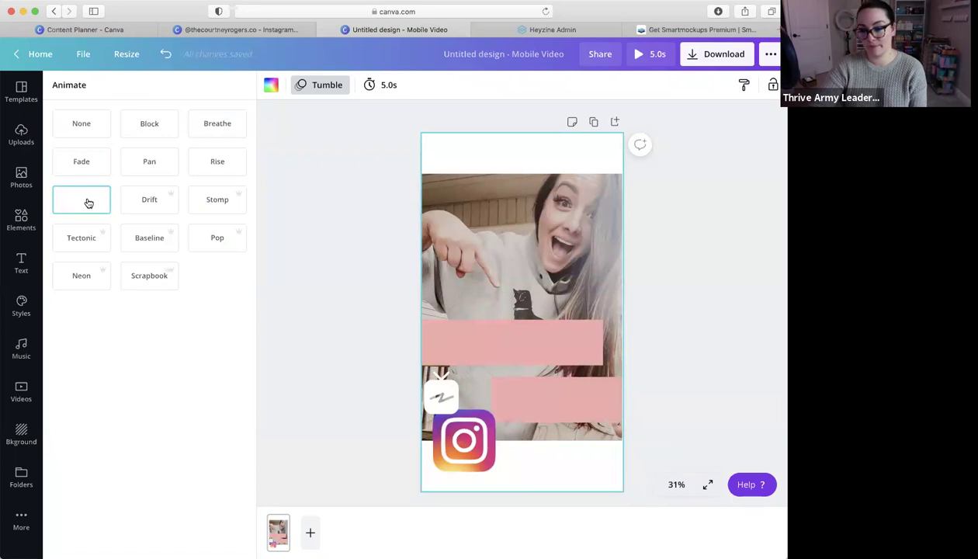
# Preview Drift, Stomp, Tectonic, Baseline, Pop and Neon, then apply Scrapbook
pyautogui.click(152, 199)
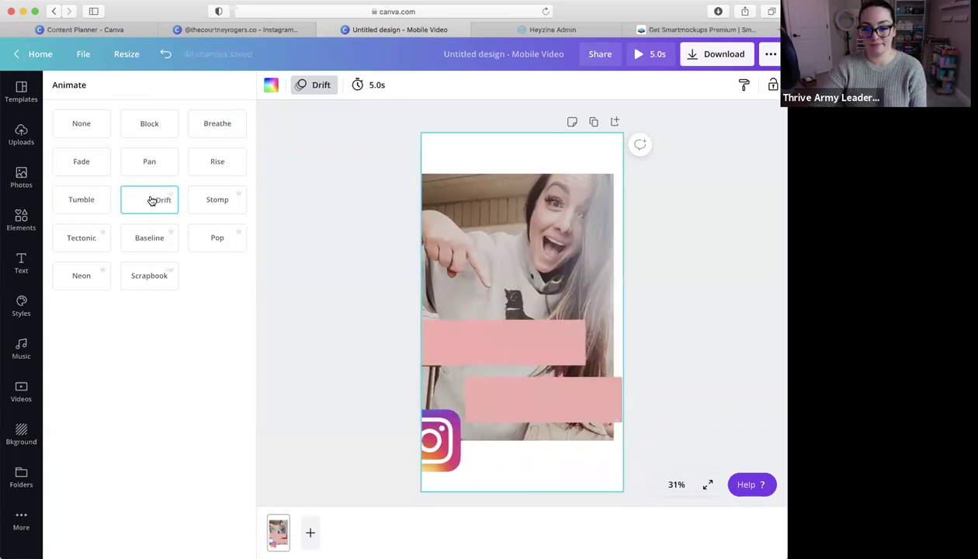
pyautogui.click(218, 205)
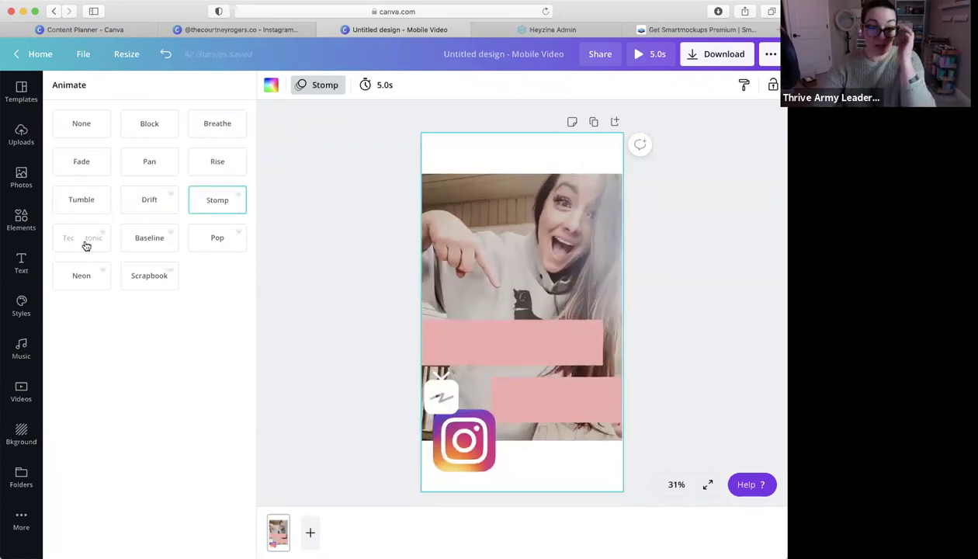
pyautogui.click(86, 245)
pyautogui.click(152, 241)
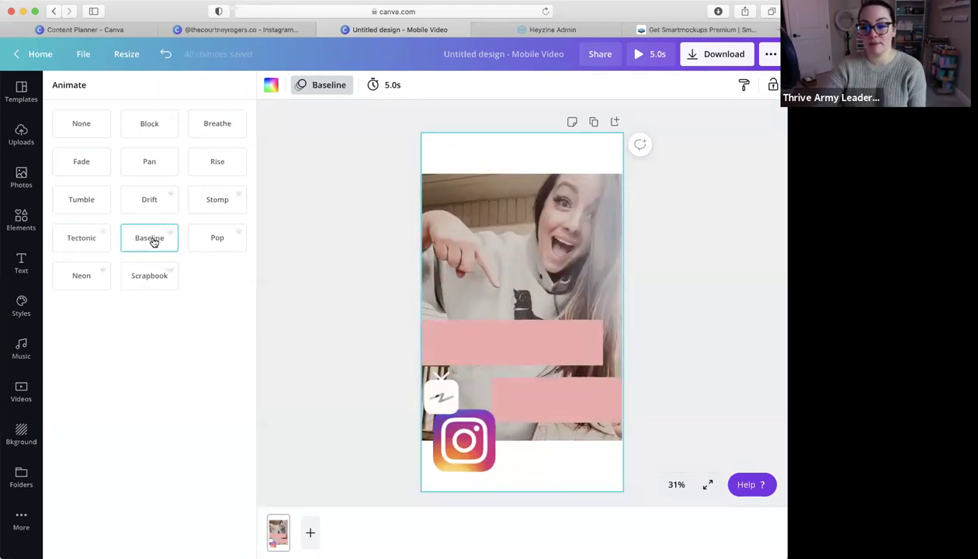
pyautogui.click(216, 243)
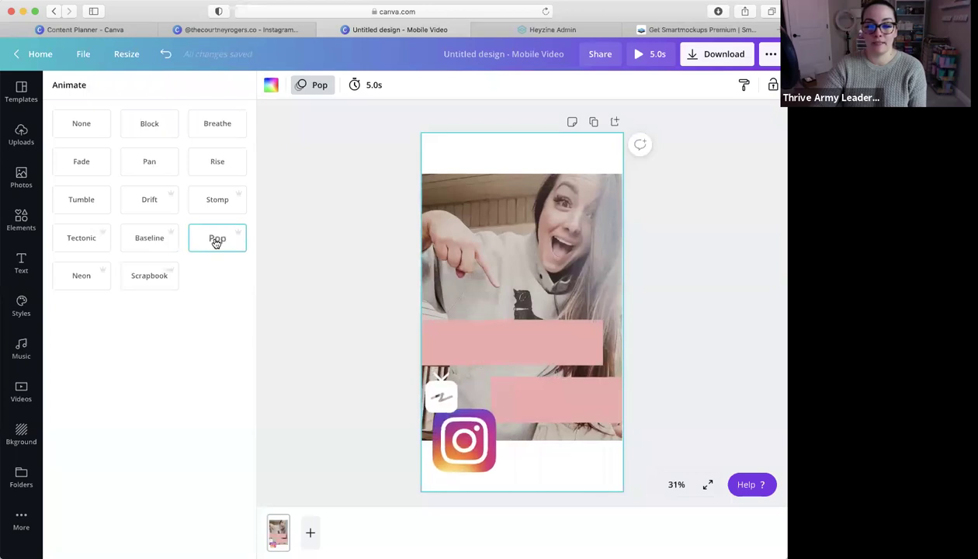
pyautogui.click(82, 280)
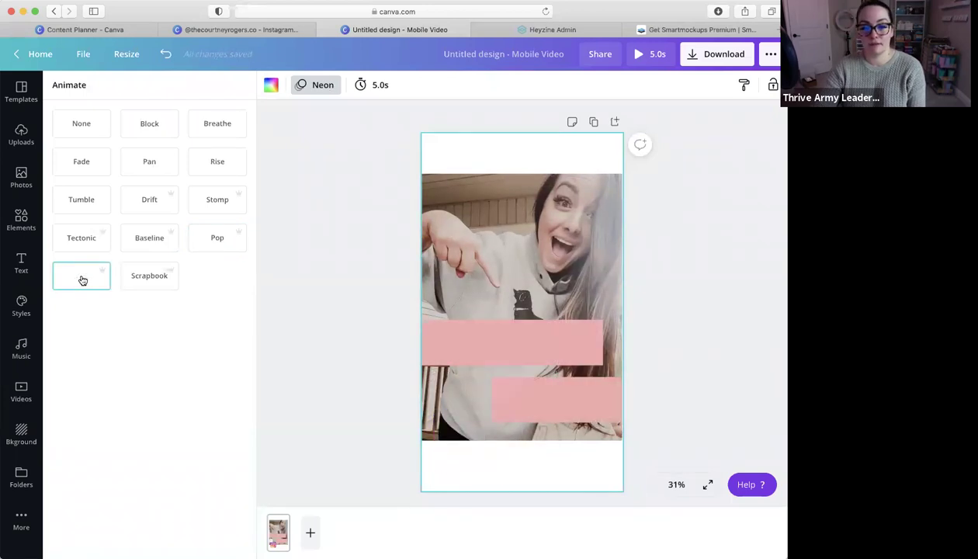
pyautogui.click(155, 283)
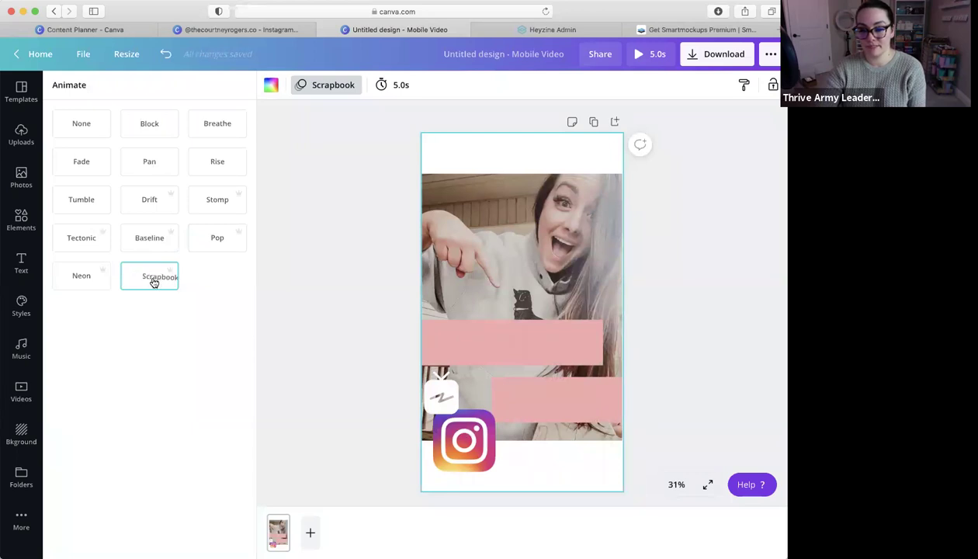
pyautogui.click(718, 256)
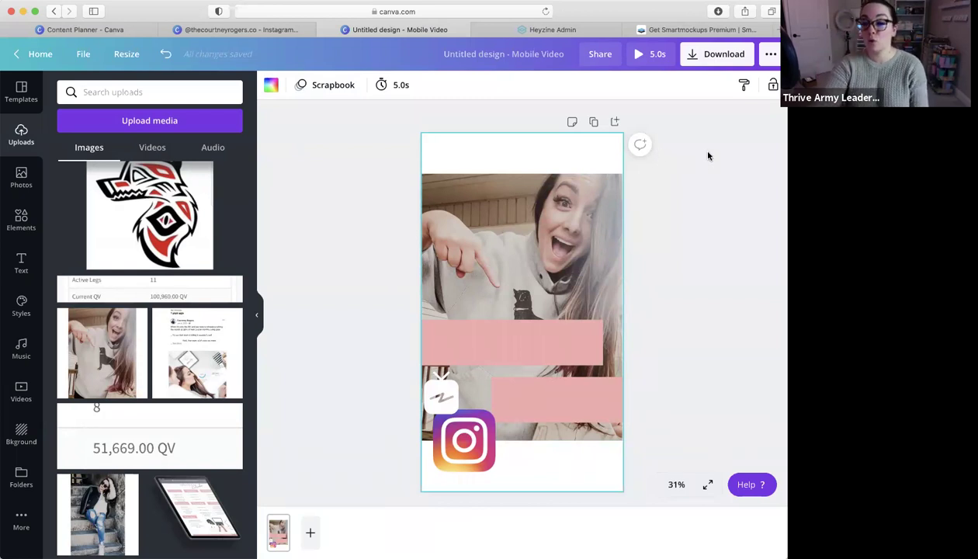
pyautogui.moveTo(761, 36)
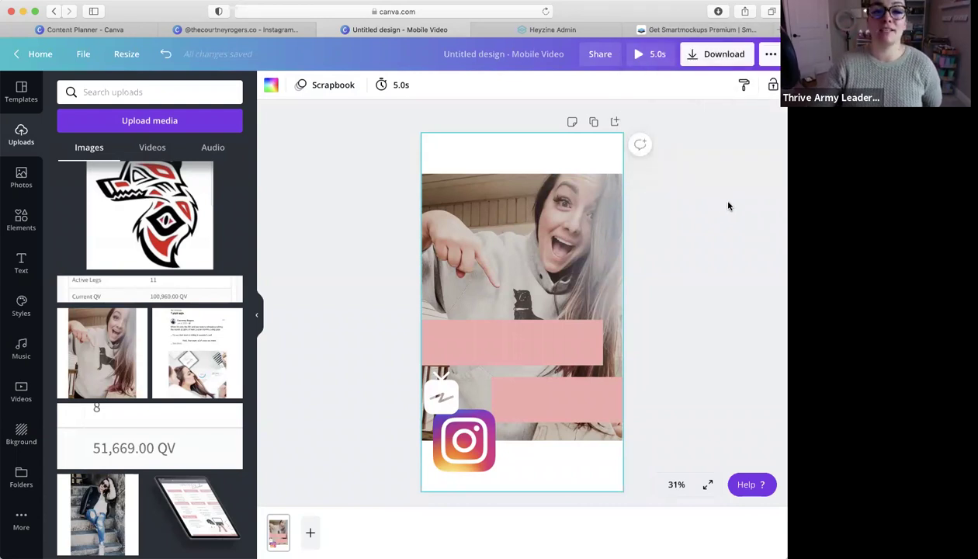
# Scroll through all Smartmockups mockup categories, then return to the Canva Instagram post design
pyautogui.click(716, 31)
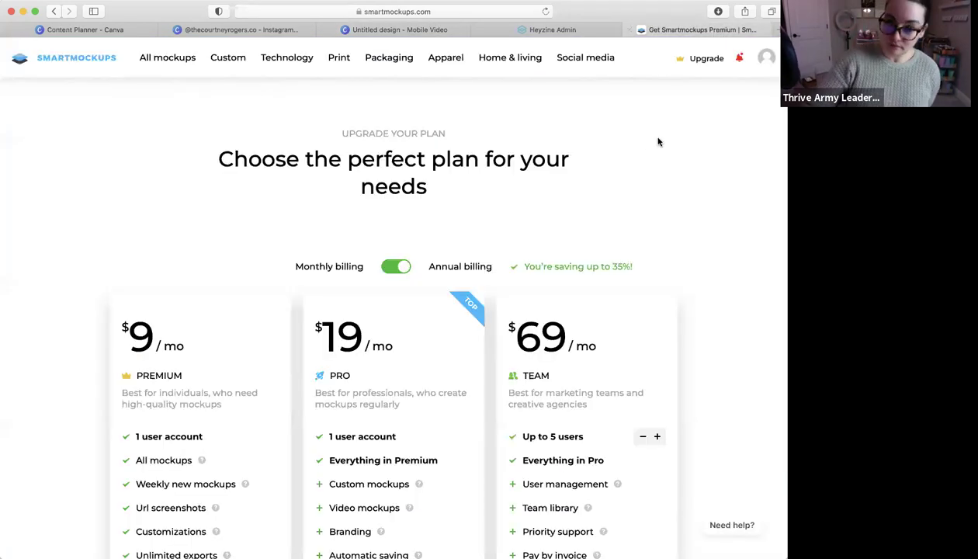
pyautogui.click(161, 63)
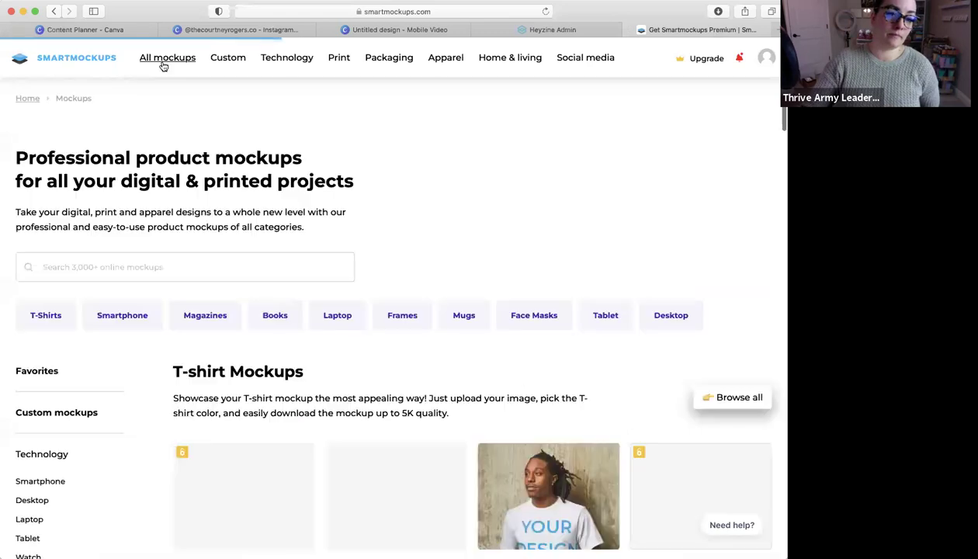
pyautogui.scroll(-10, 654, 251)
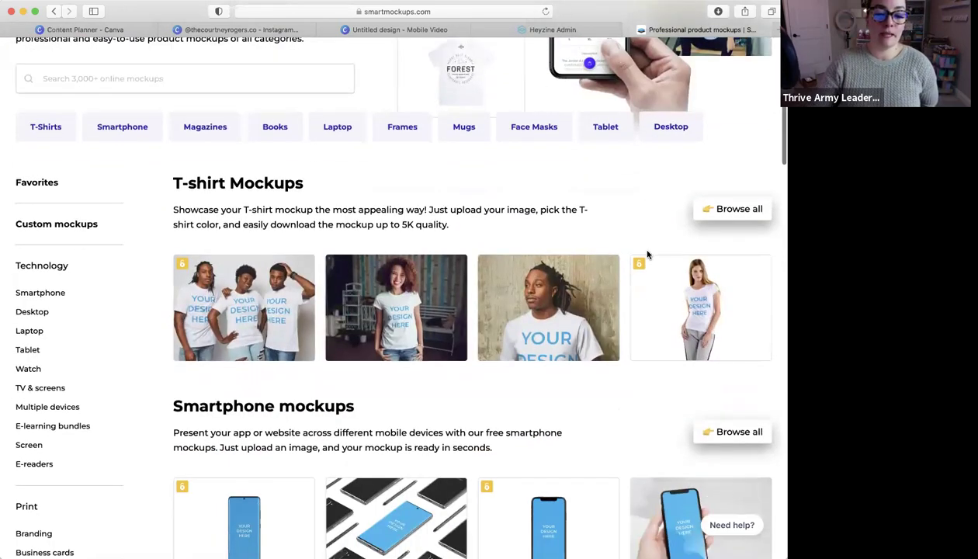
pyautogui.scroll(-3, 543, 202)
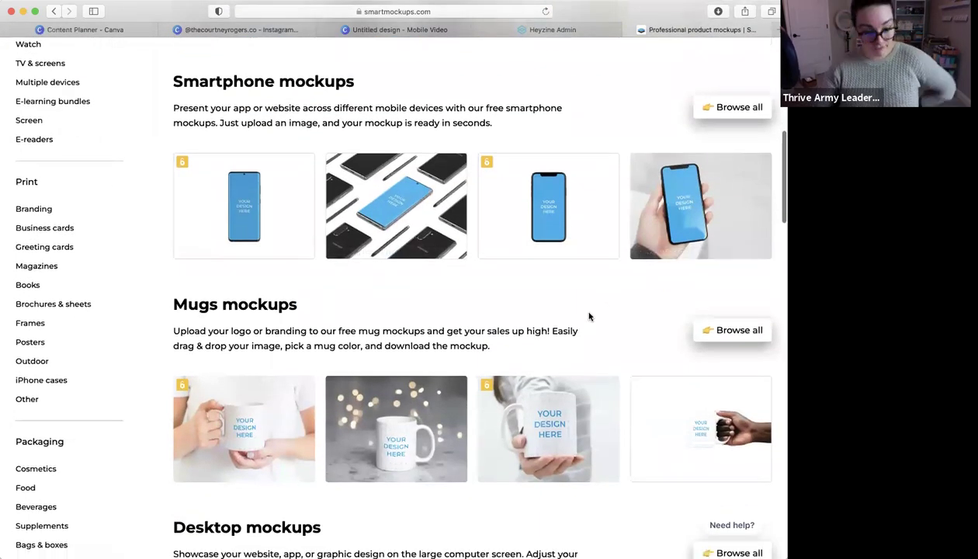
pyautogui.click(357, 31)
pyautogui.click(265, 31)
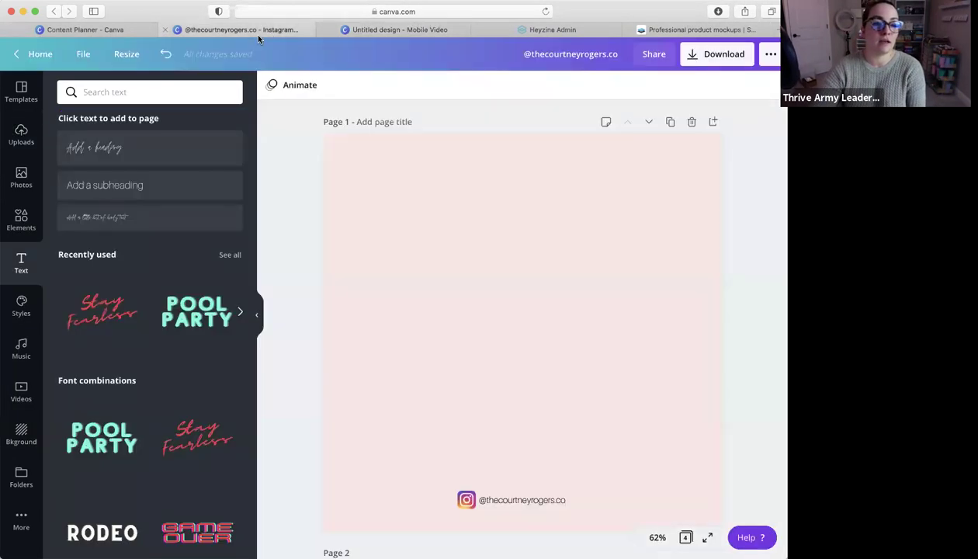
# From All your designs on Canva Home, open the Untitled three-device mockup cover
pyautogui.click(389, 30)
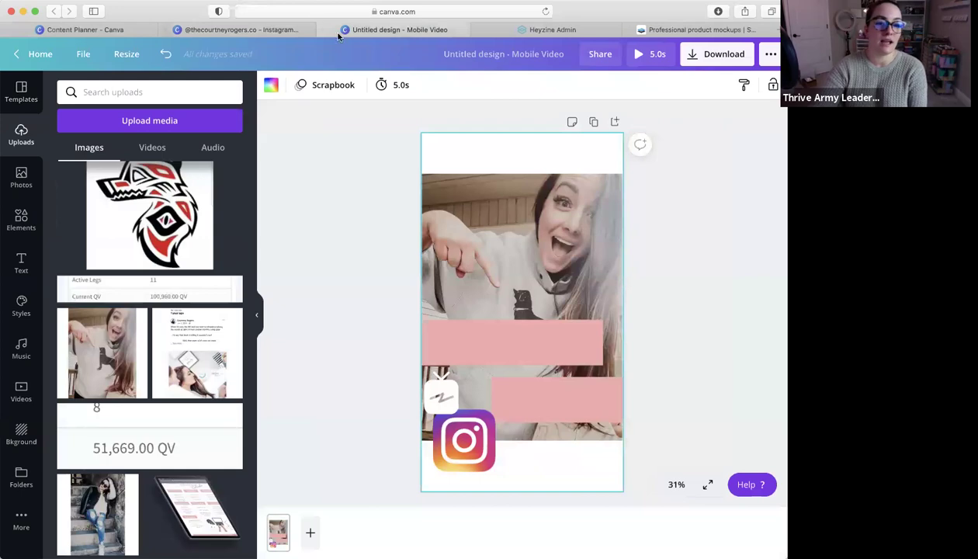
pyautogui.click(35, 54)
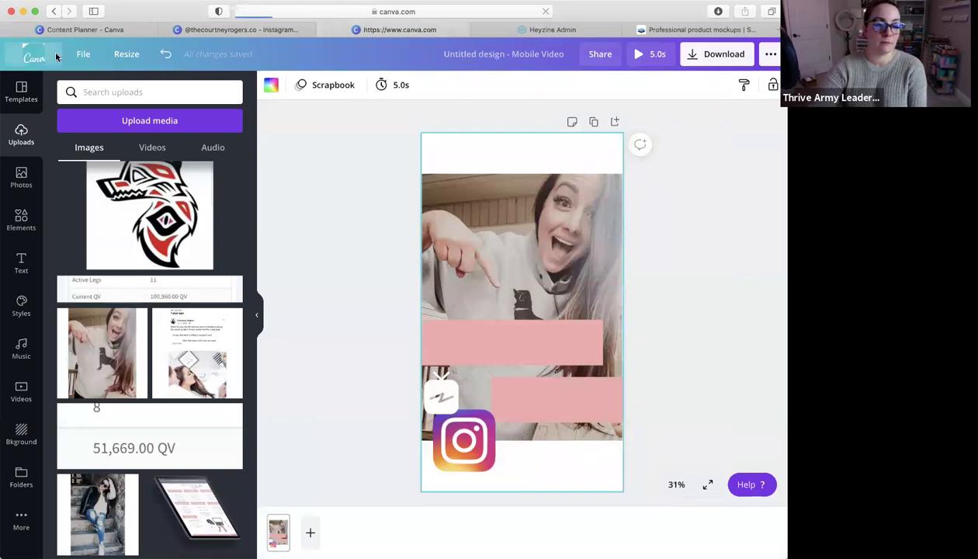
pyautogui.scroll(-10, 437, 282)
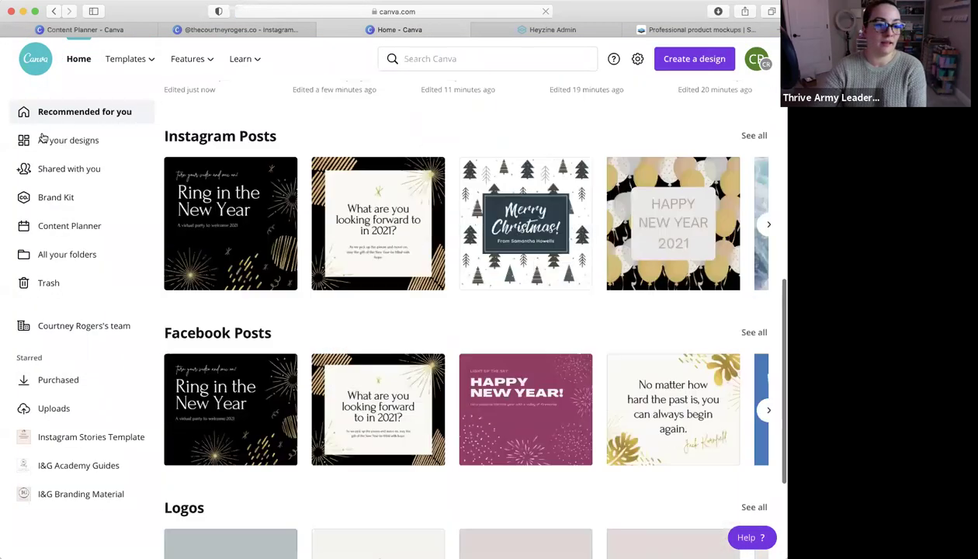
pyautogui.click(69, 140)
pyautogui.scroll(-6, 470, 240)
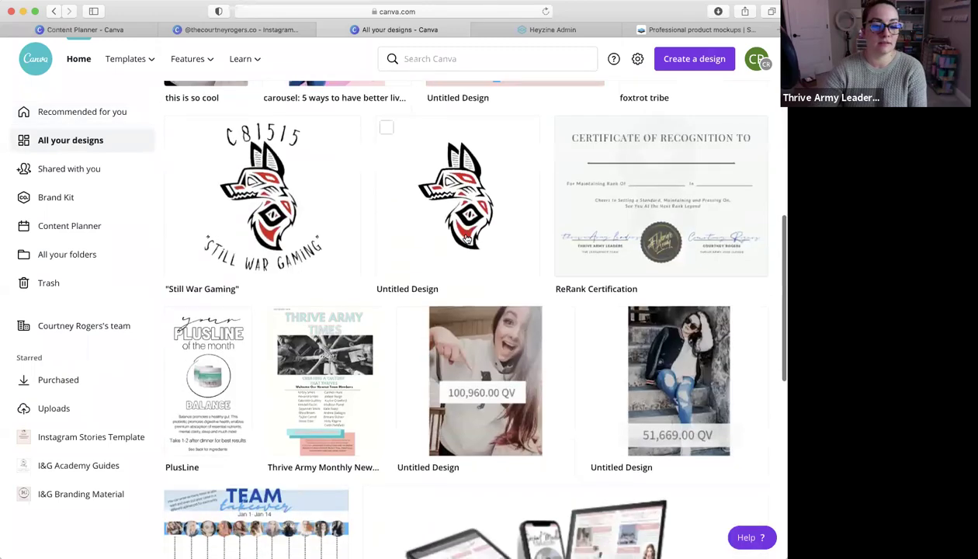
pyautogui.click(602, 475)
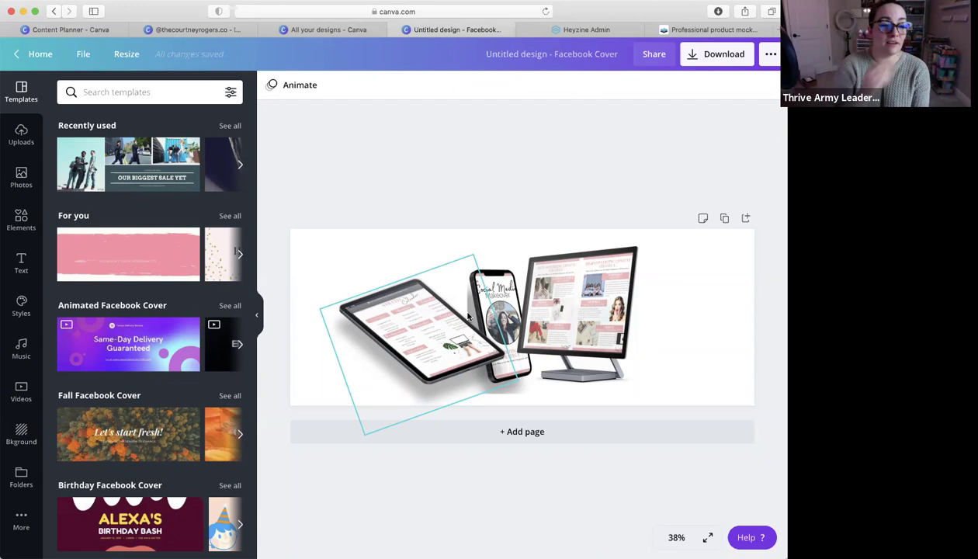
# Add page 2 with the brush-stroke banner template and recolour the brush black
pyautogui.click(589, 442)
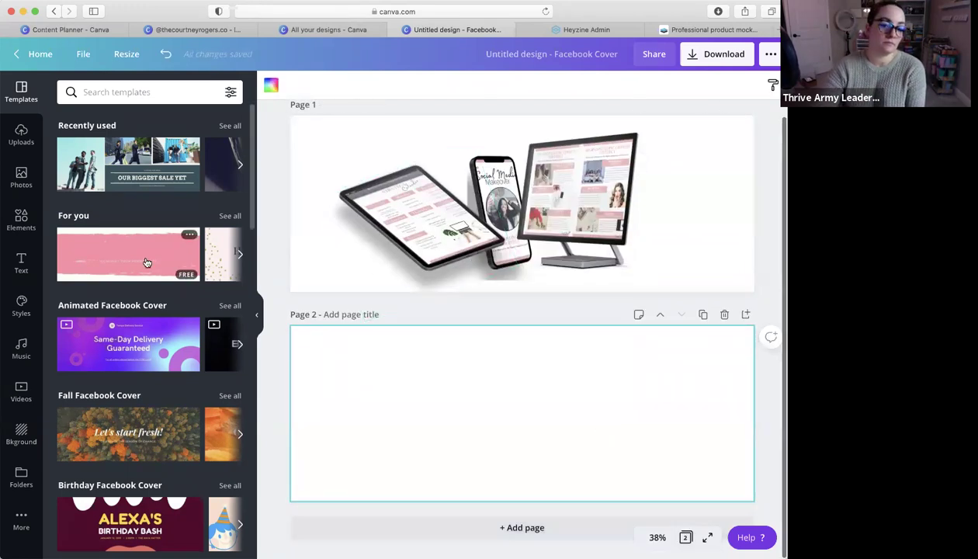
pyautogui.click(147, 262)
pyautogui.click(683, 453)
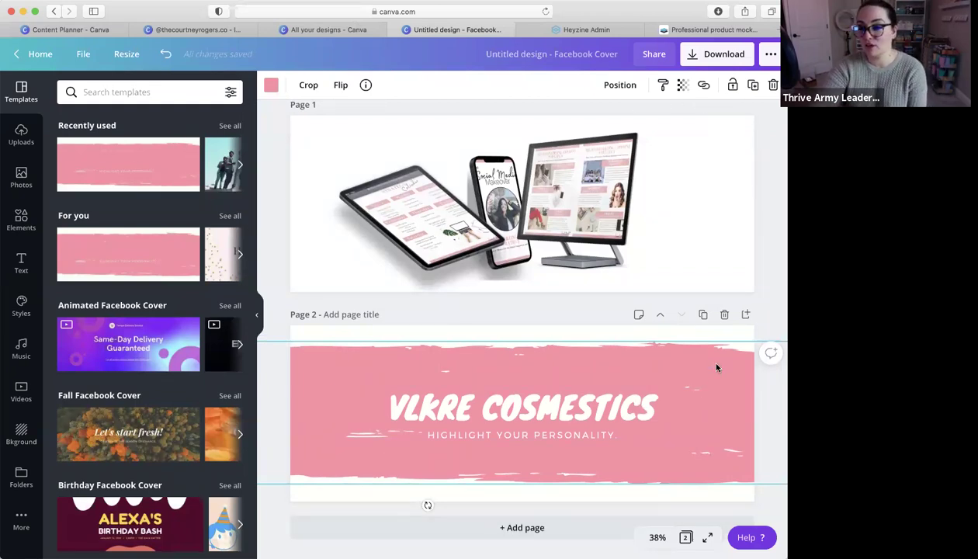
pyautogui.click(271, 84)
pyautogui.click(165, 265)
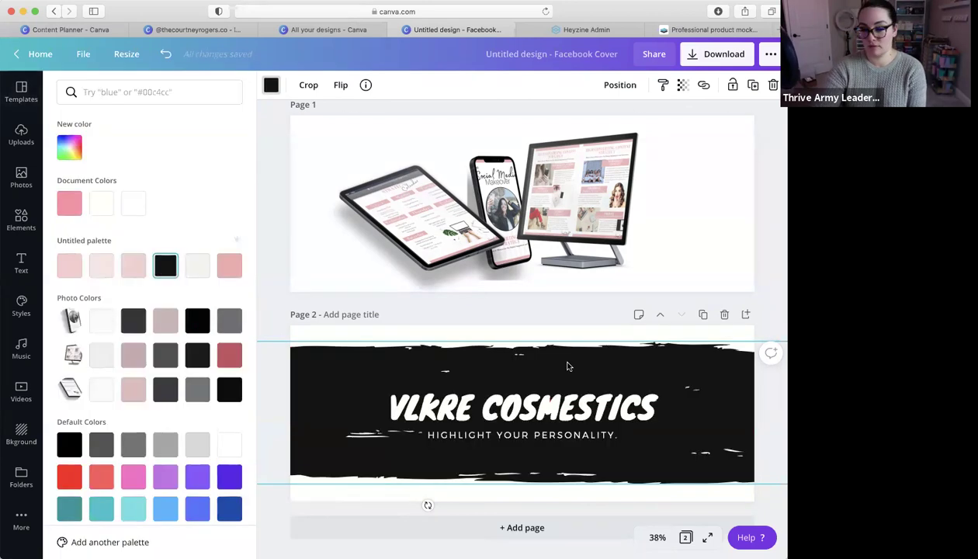
# Set the VLKRE COSMESTICS title font to Phatt Outline
pyautogui.click(600, 410)
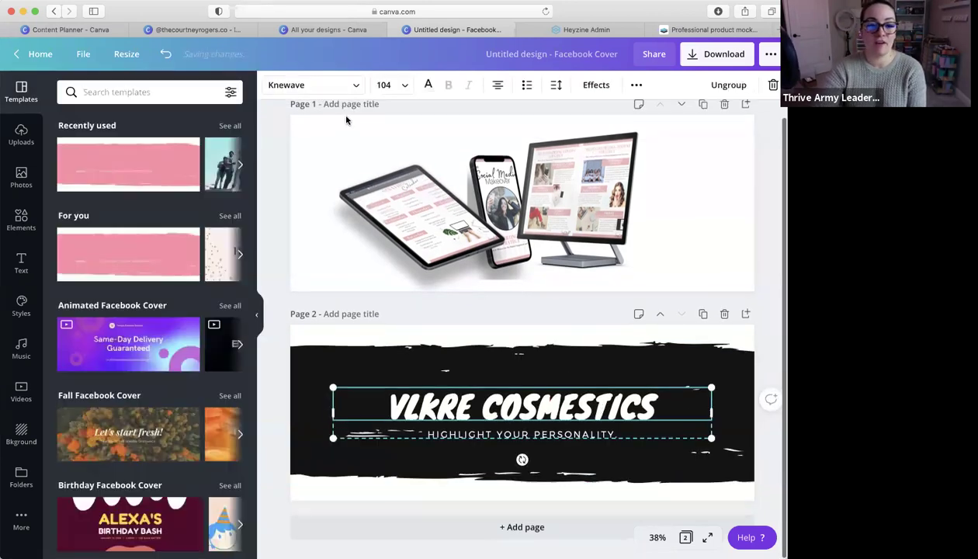
pyautogui.click(311, 84)
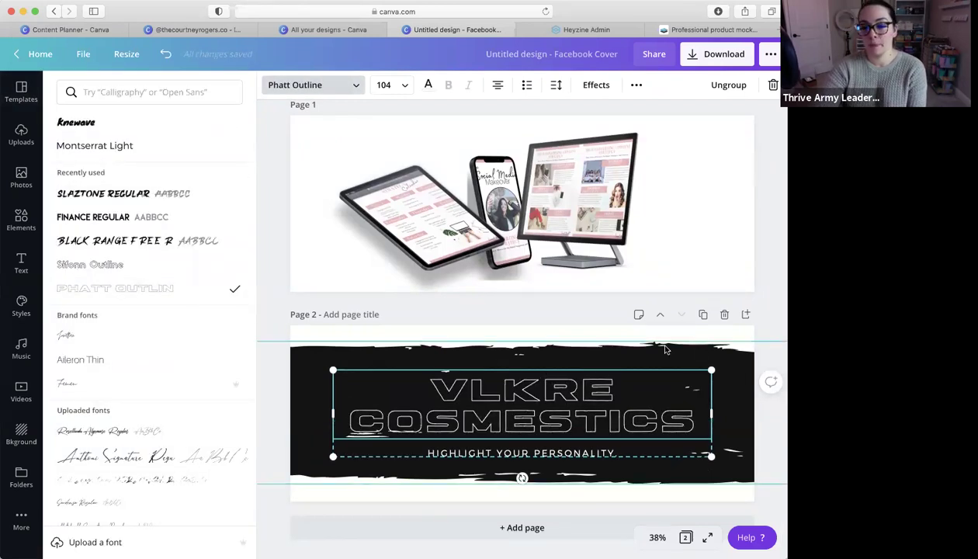
pyautogui.click(736, 373)
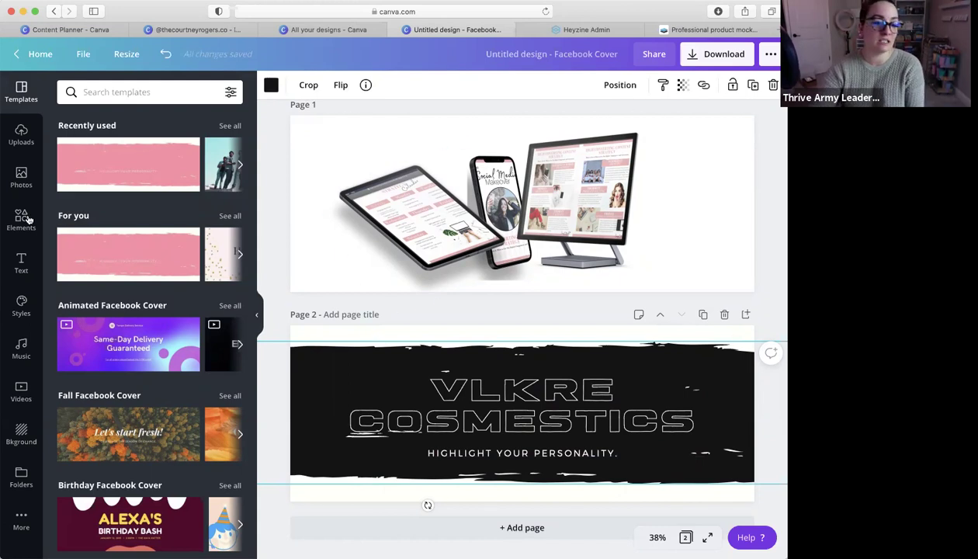
# Add a 'splatter' element, recolour it pink, enlarge it and place it top left
pyautogui.click(130, 92)
pyautogui.write('s')
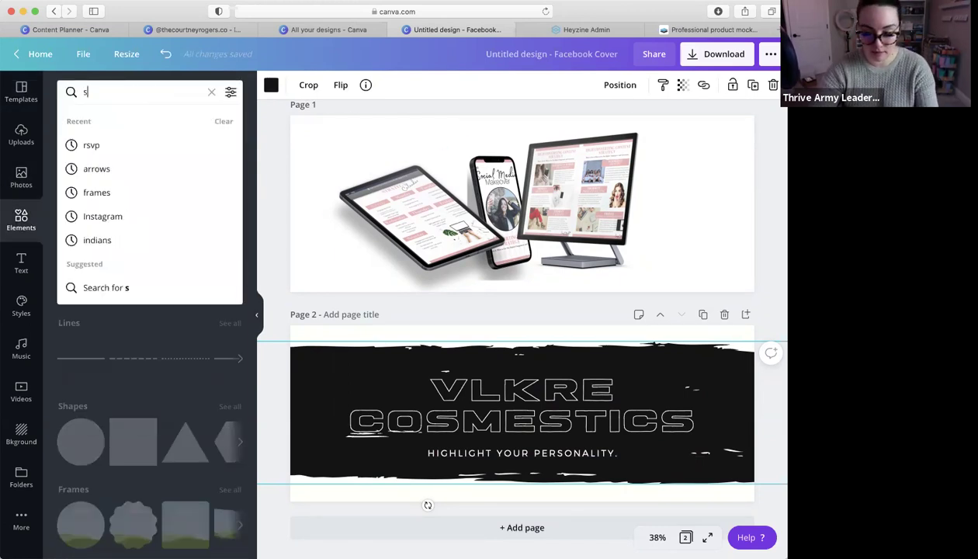
pyautogui.write('platter')
pyautogui.press('Return')
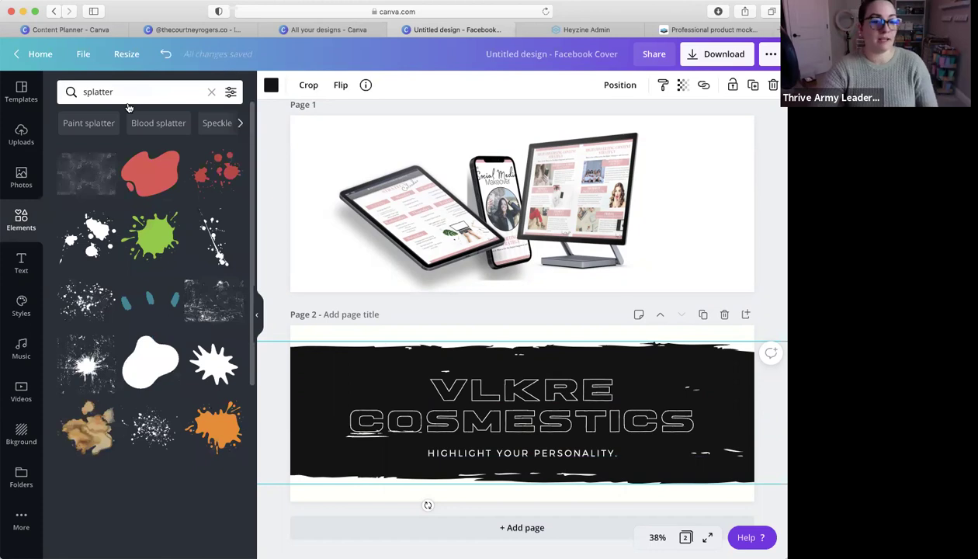
pyautogui.click(92, 234)
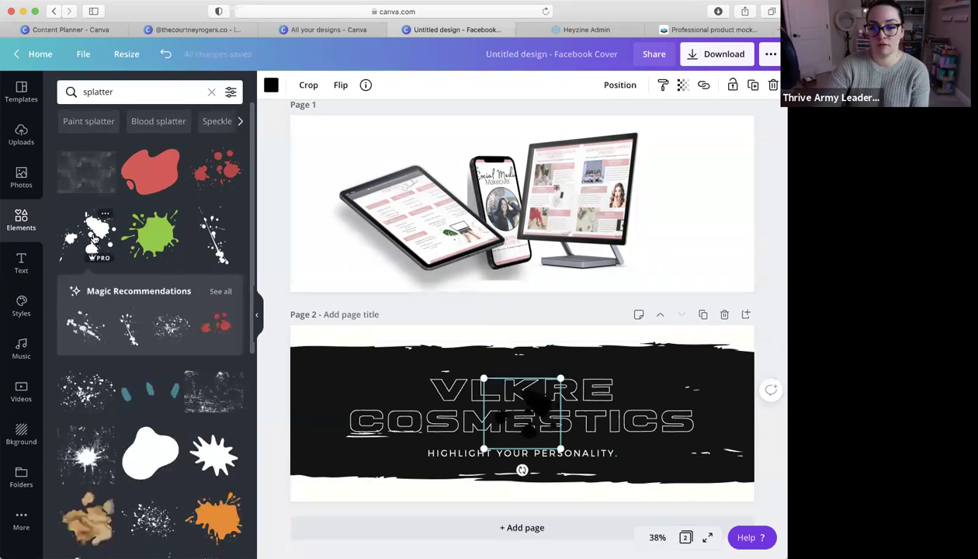
pyautogui.click(271, 86)
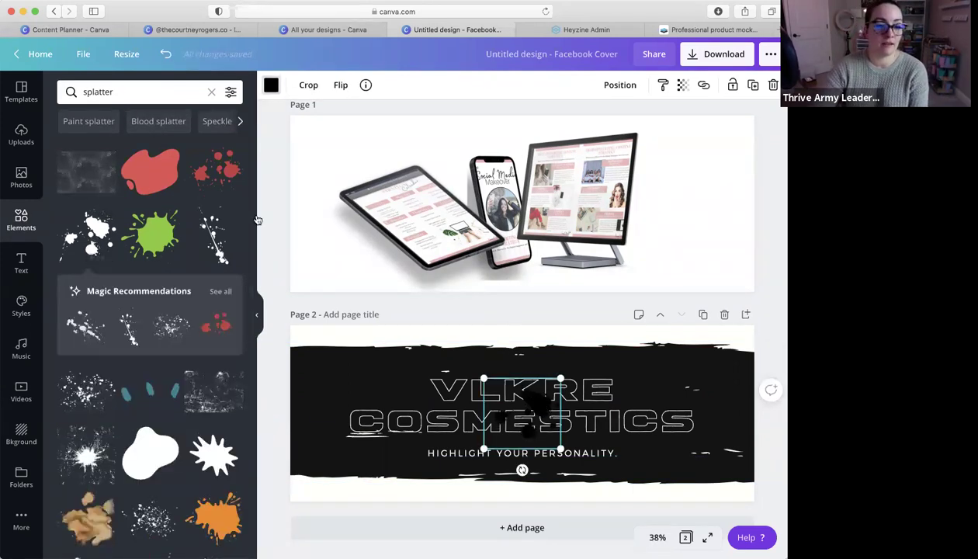
pyautogui.click(229, 265)
pyautogui.moveTo(542, 410); pyautogui.dragTo(343, 357)
pyautogui.moveTo(365, 392); pyautogui.dragTo(398, 425)
pyautogui.moveTo(361, 355); pyautogui.dragTo(339, 320)
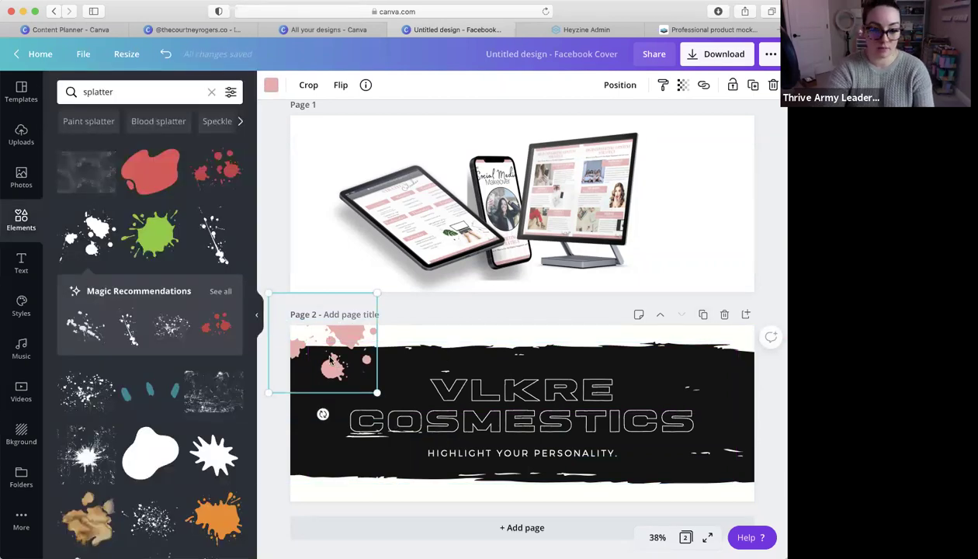
pyautogui.moveTo(331, 359); pyautogui.dragTo(342, 372)
# Place a rotated copy of the pink splatter at the banner's bottom-right corner
pyautogui.moveTo(621, 357); pyautogui.dragTo(663, 373)
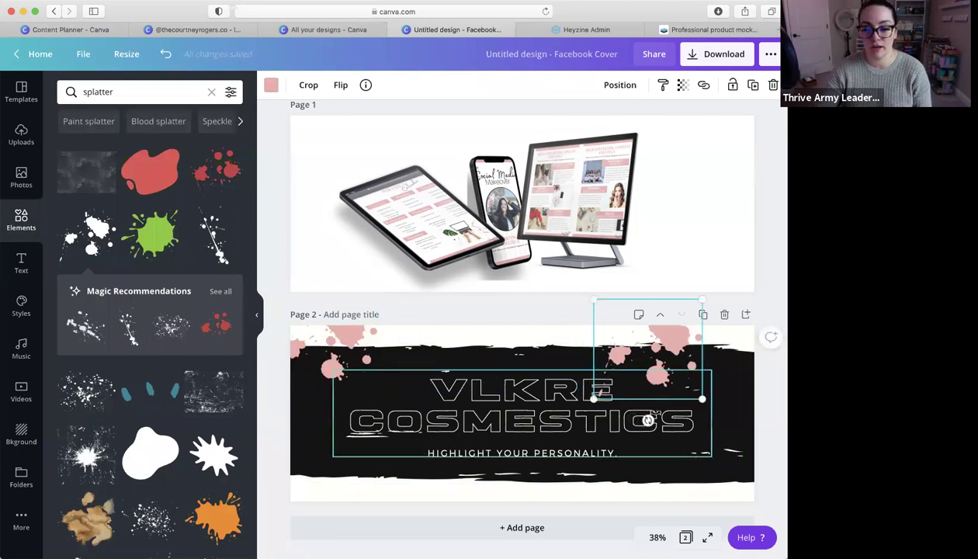
pyautogui.moveTo(644, 420); pyautogui.dragTo(639, 286)
pyautogui.moveTo(656, 379); pyautogui.dragTo(733, 497)
pyautogui.click(731, 401)
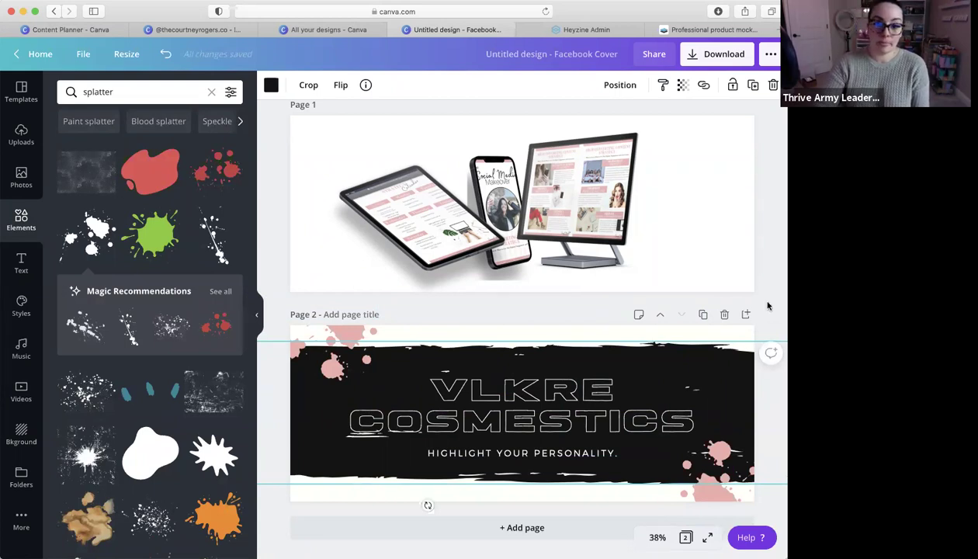
pyautogui.scroll(-1, 710, 301)
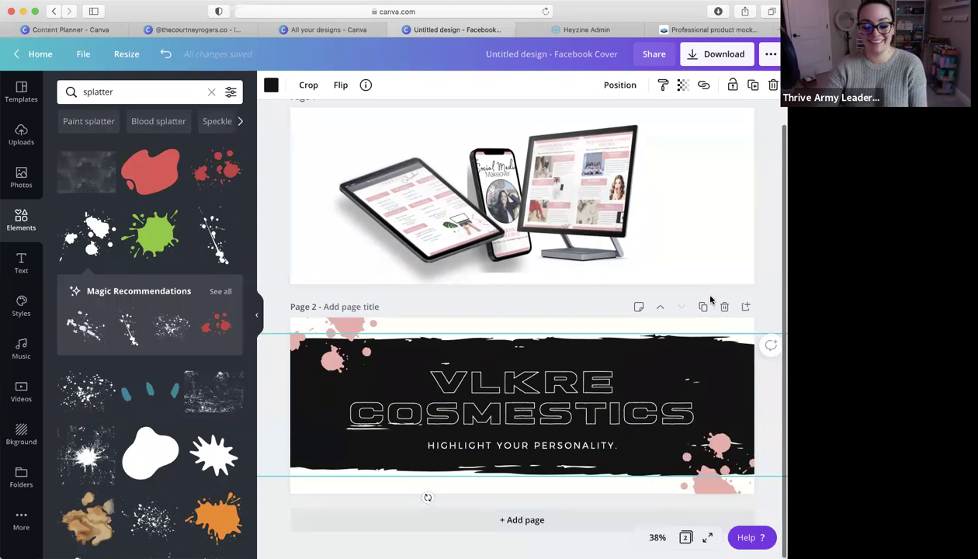
pyautogui.scroll(1, 710, 302)
pyautogui.click(140, 92)
pyautogui.doubleClick(98, 92)
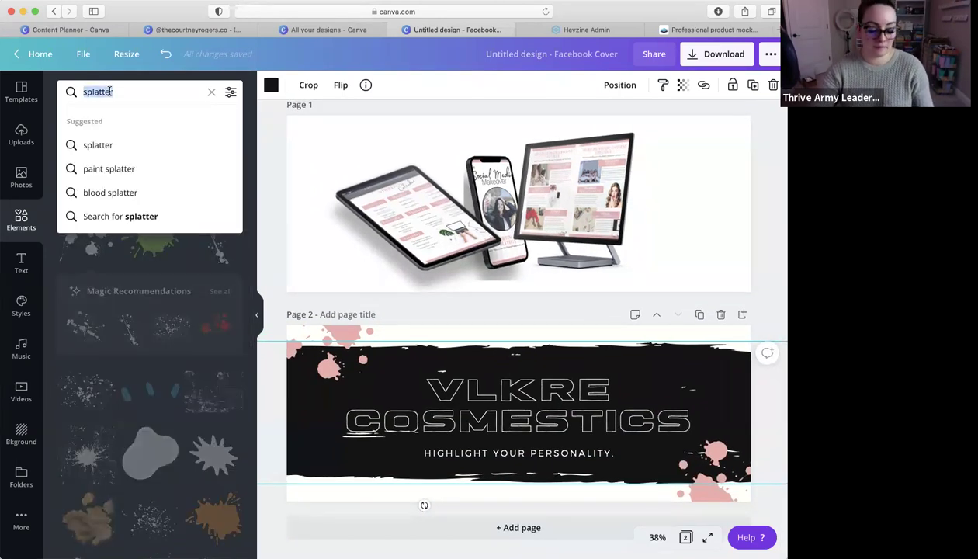
pyautogui.write('coffee')
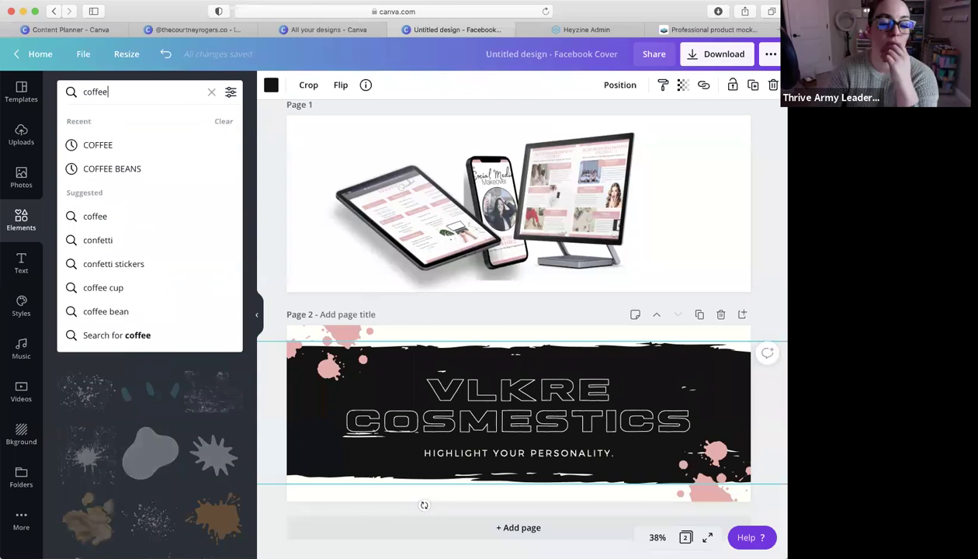
pyautogui.press('Return')
pyautogui.click(231, 91)
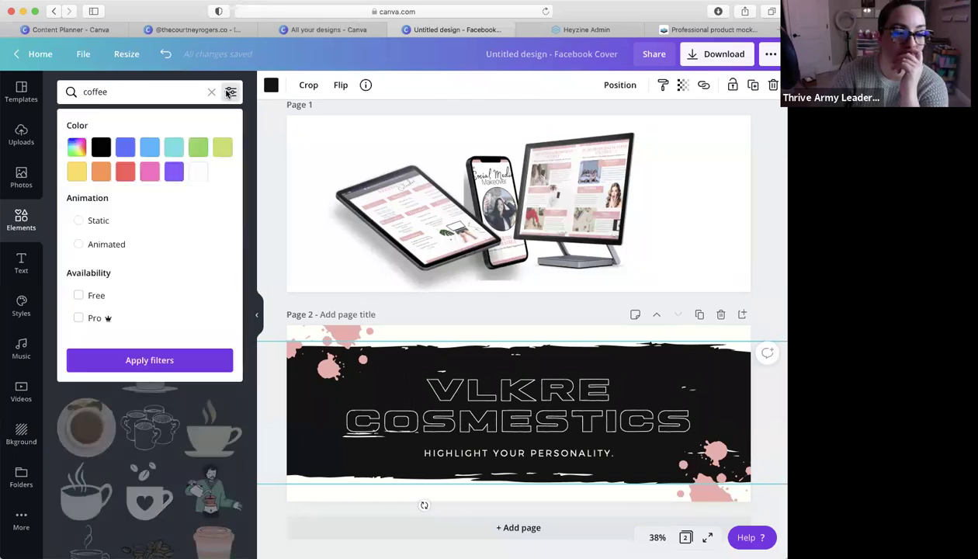
pyautogui.click(78, 245)
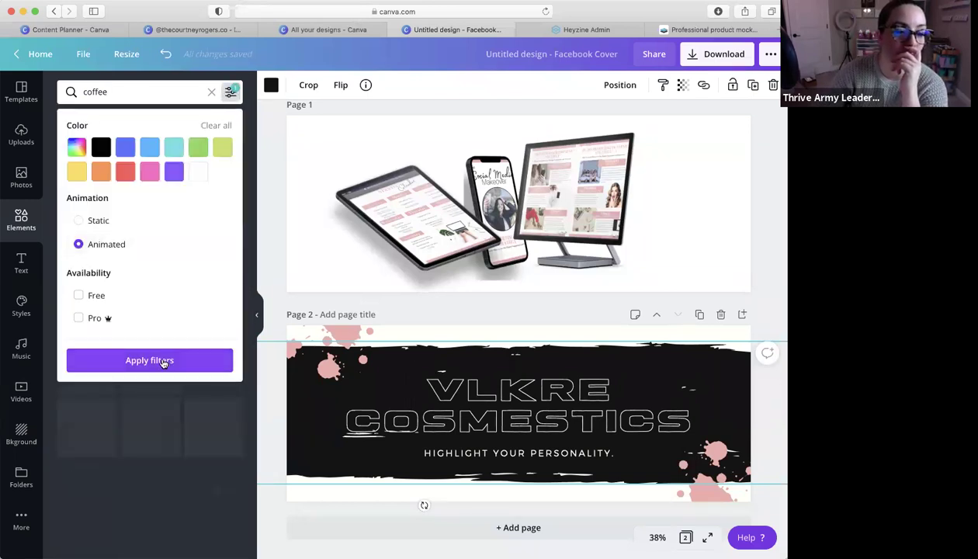
pyautogui.click(159, 361)
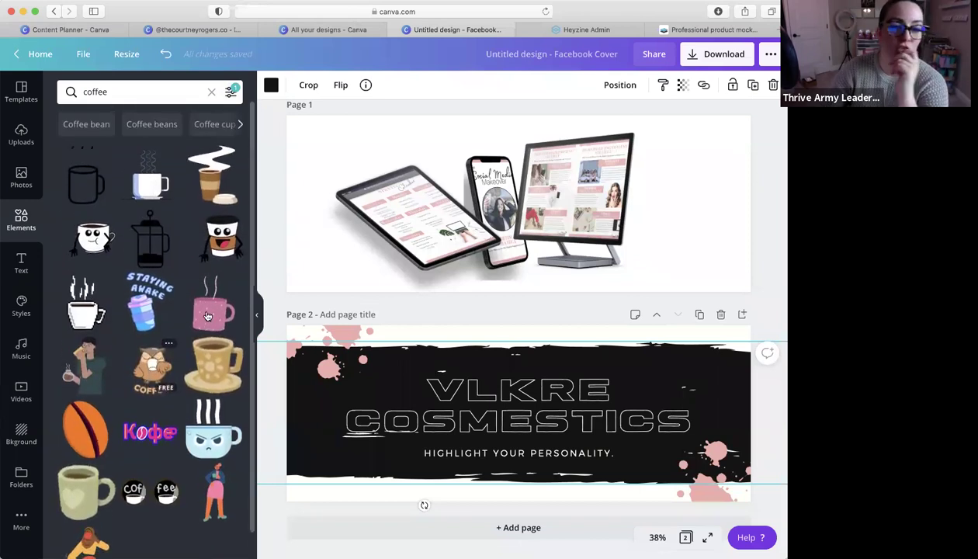
pyautogui.click(211, 92)
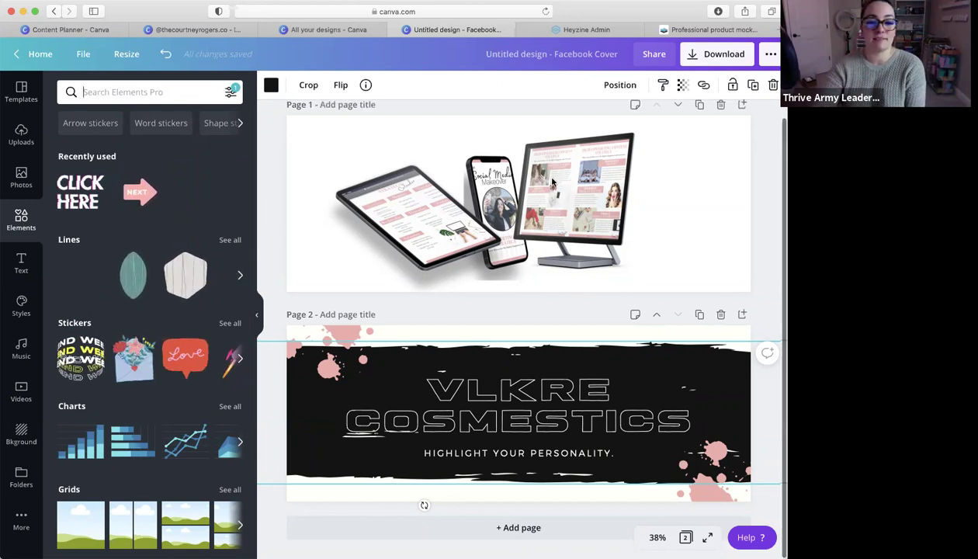
pyautogui.scroll(1, 581, 272)
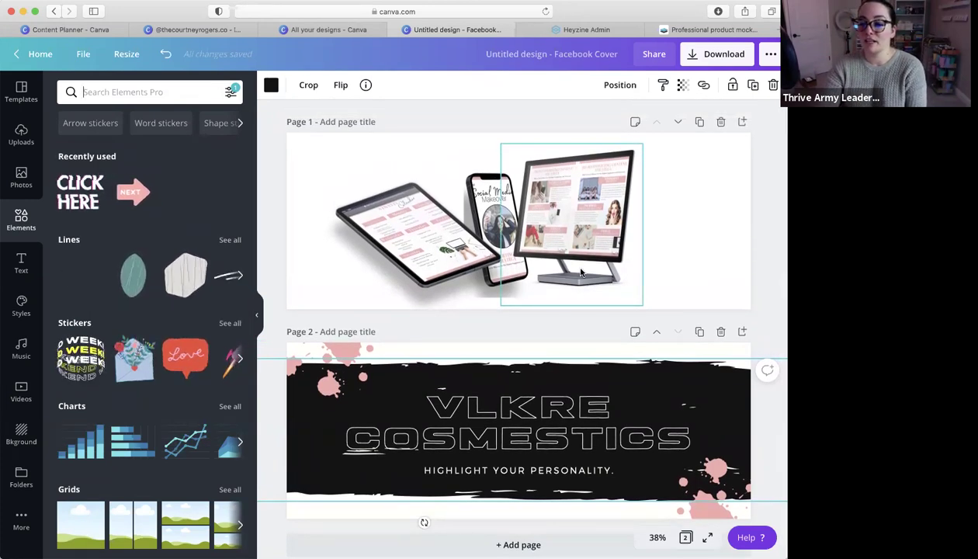
pyautogui.scroll(-1, 600, 268)
pyautogui.scroll(-1, 600, 268)
pyautogui.scroll(2, 600, 267)
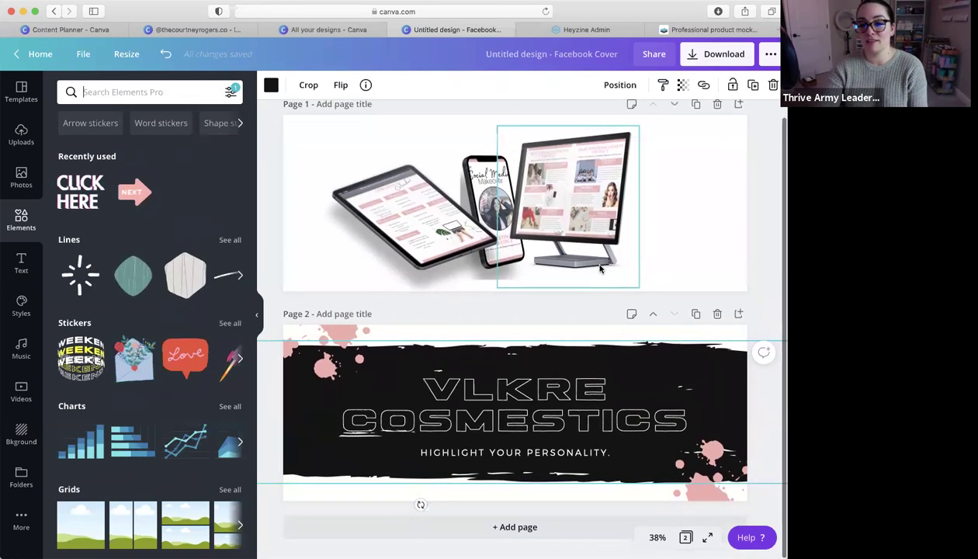